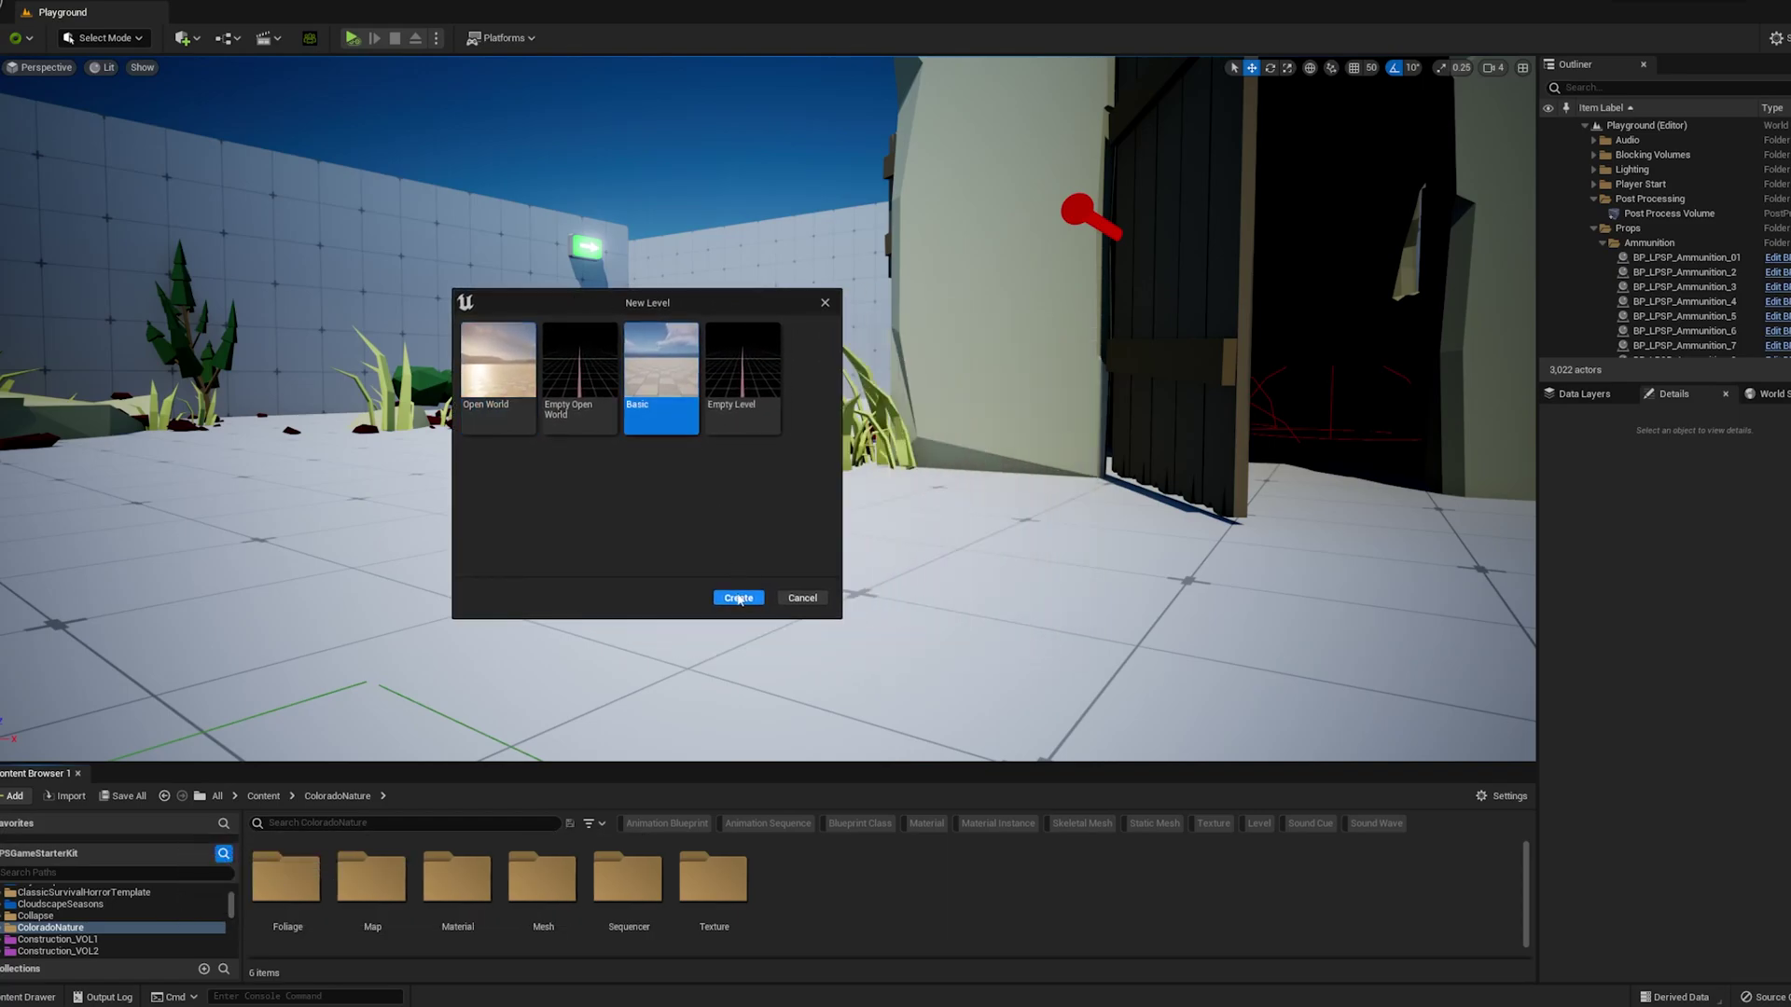
Step: Create a new level from the Basic template
{"action": "left_click", "coordinate": [738, 602]}
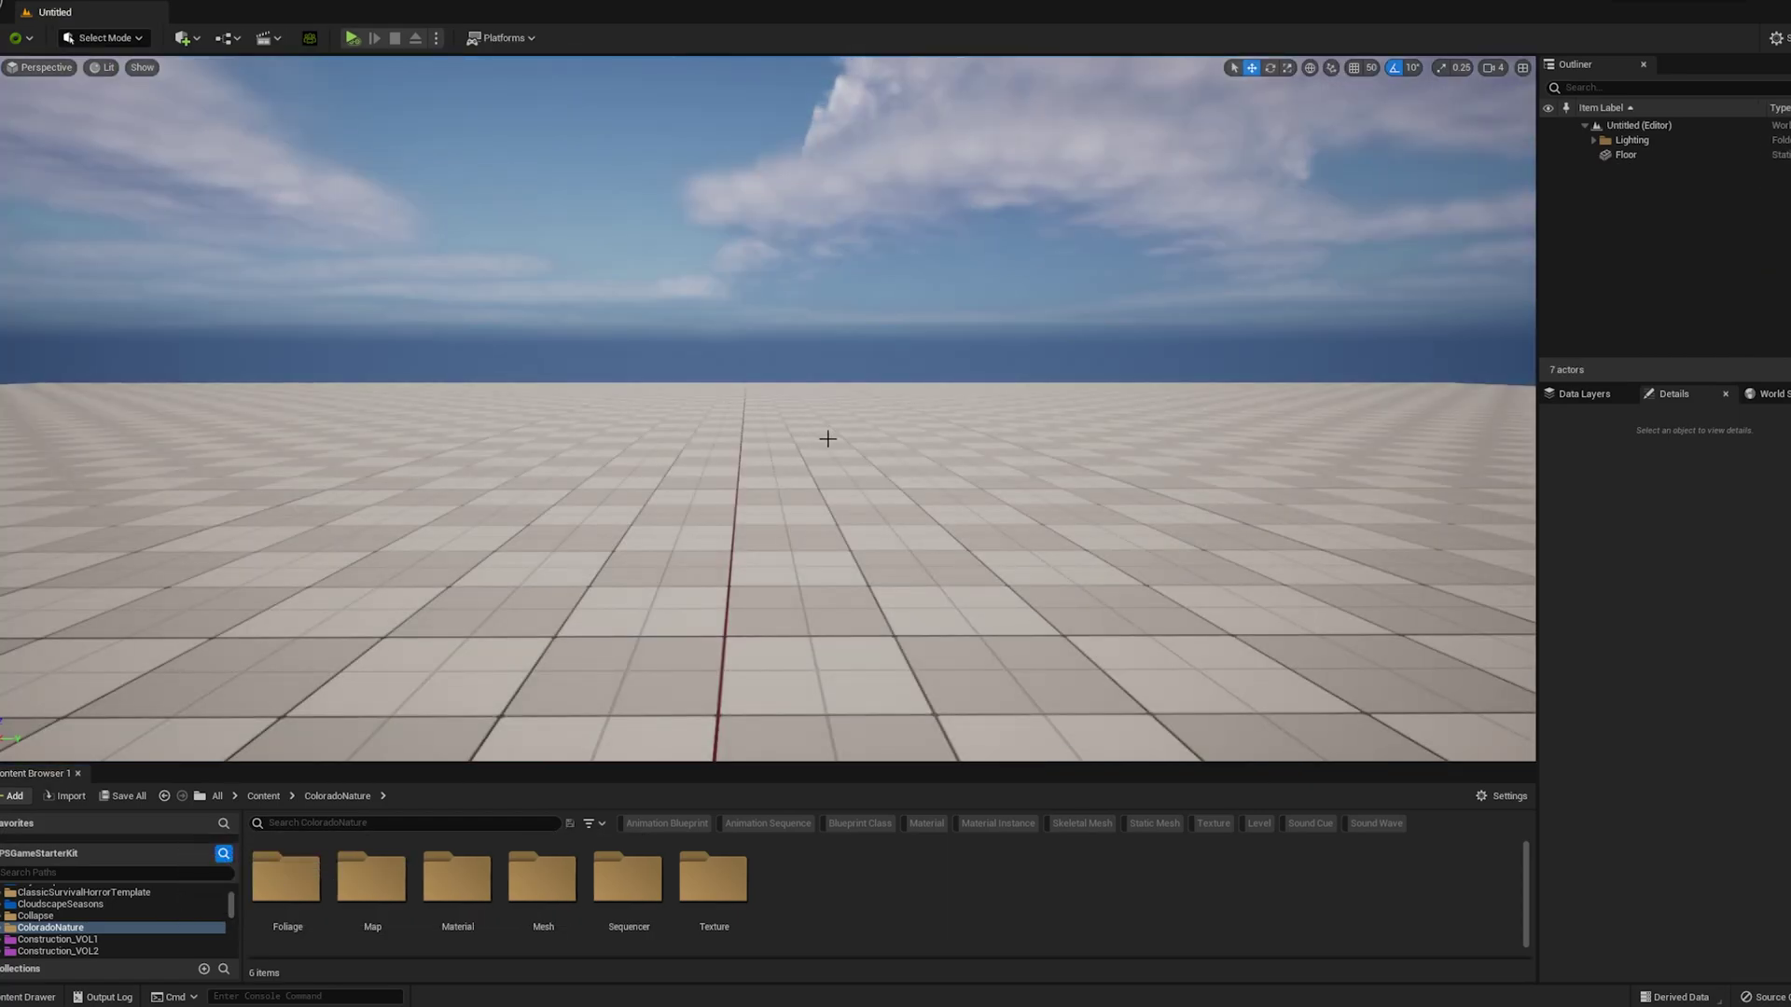
{"action": "right_click_drag", "start_coordinate": [940, 423], "coordinate": [550, 243]}
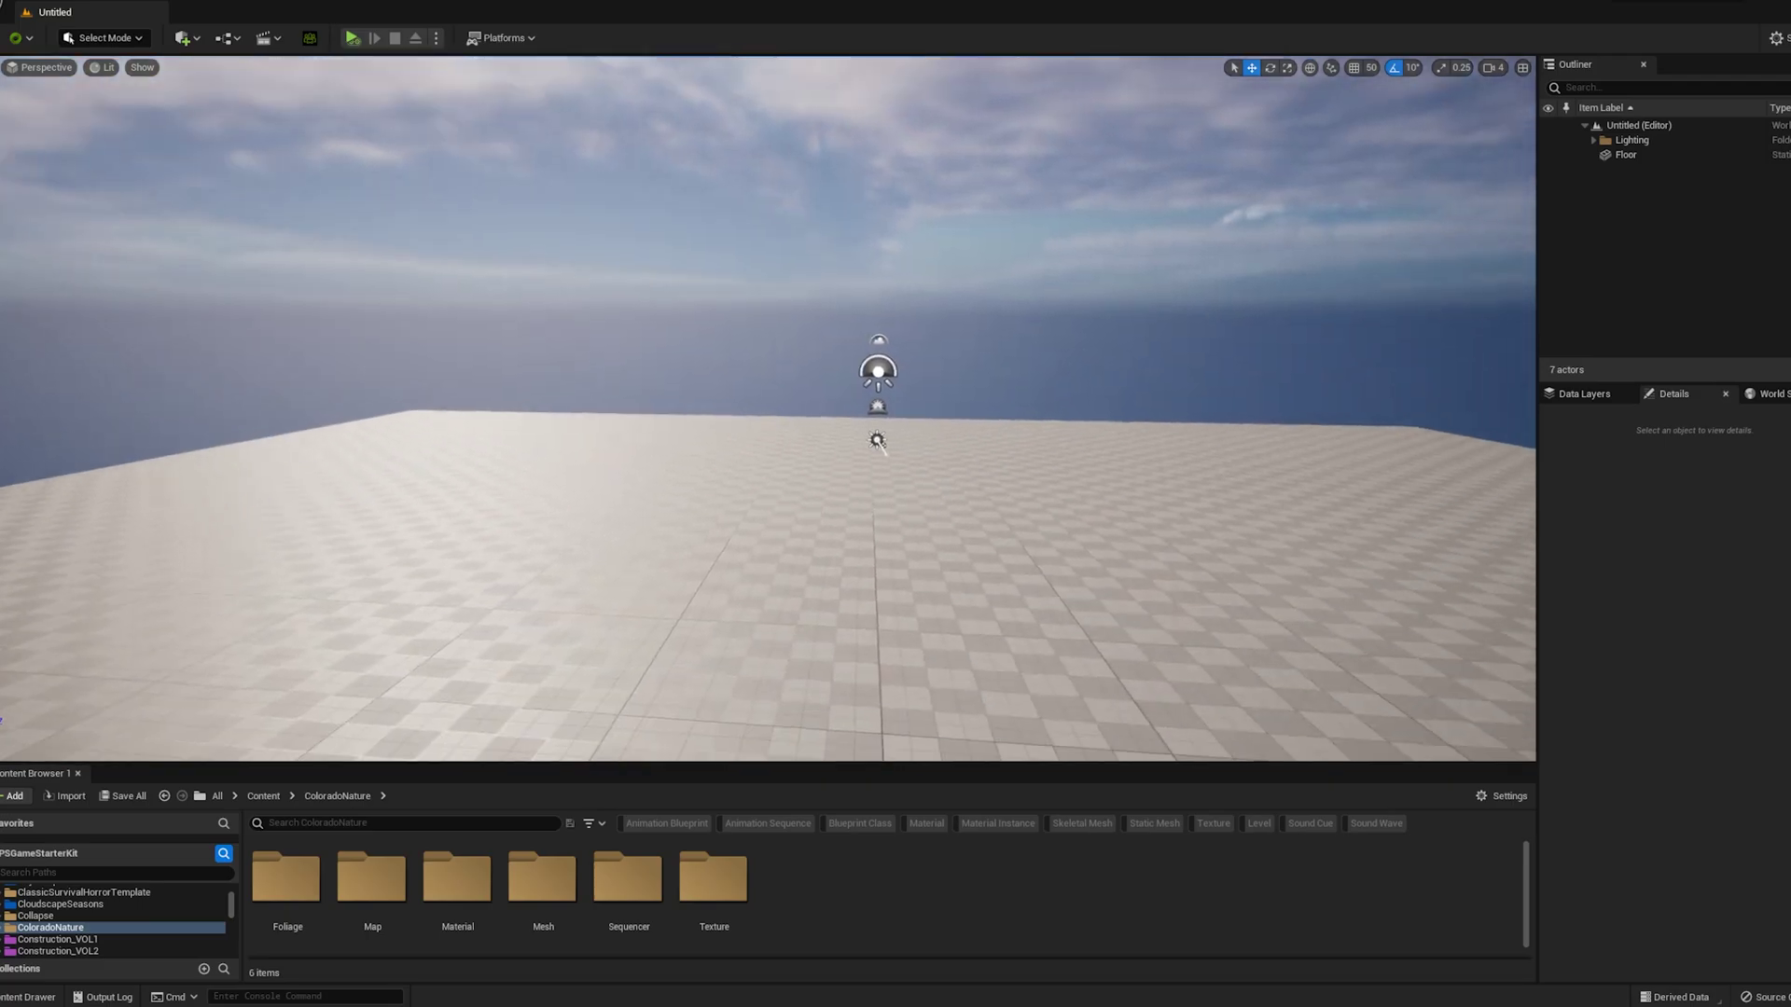
Step: Rotate the directional light interactively to adjust the sun's angle and the sky lighting over the level
{"action": "key", "text": "ctrl+l"}
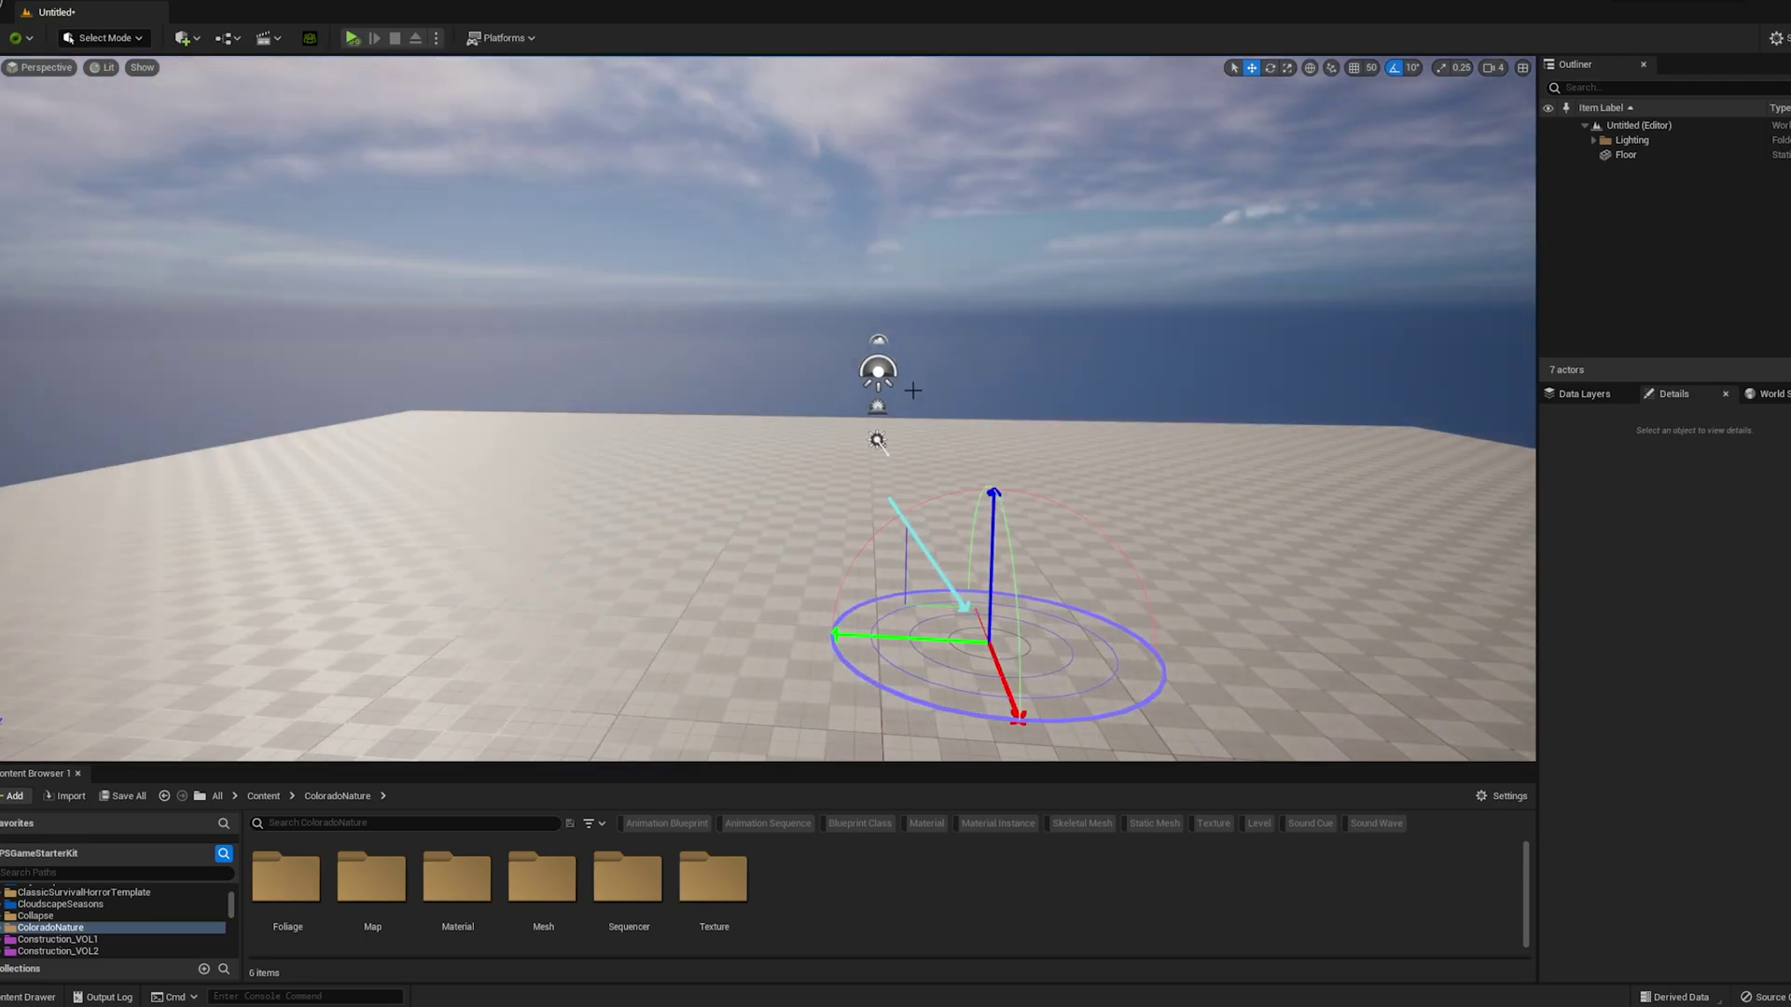
{"action": "key", "text": "ctrl+l"}
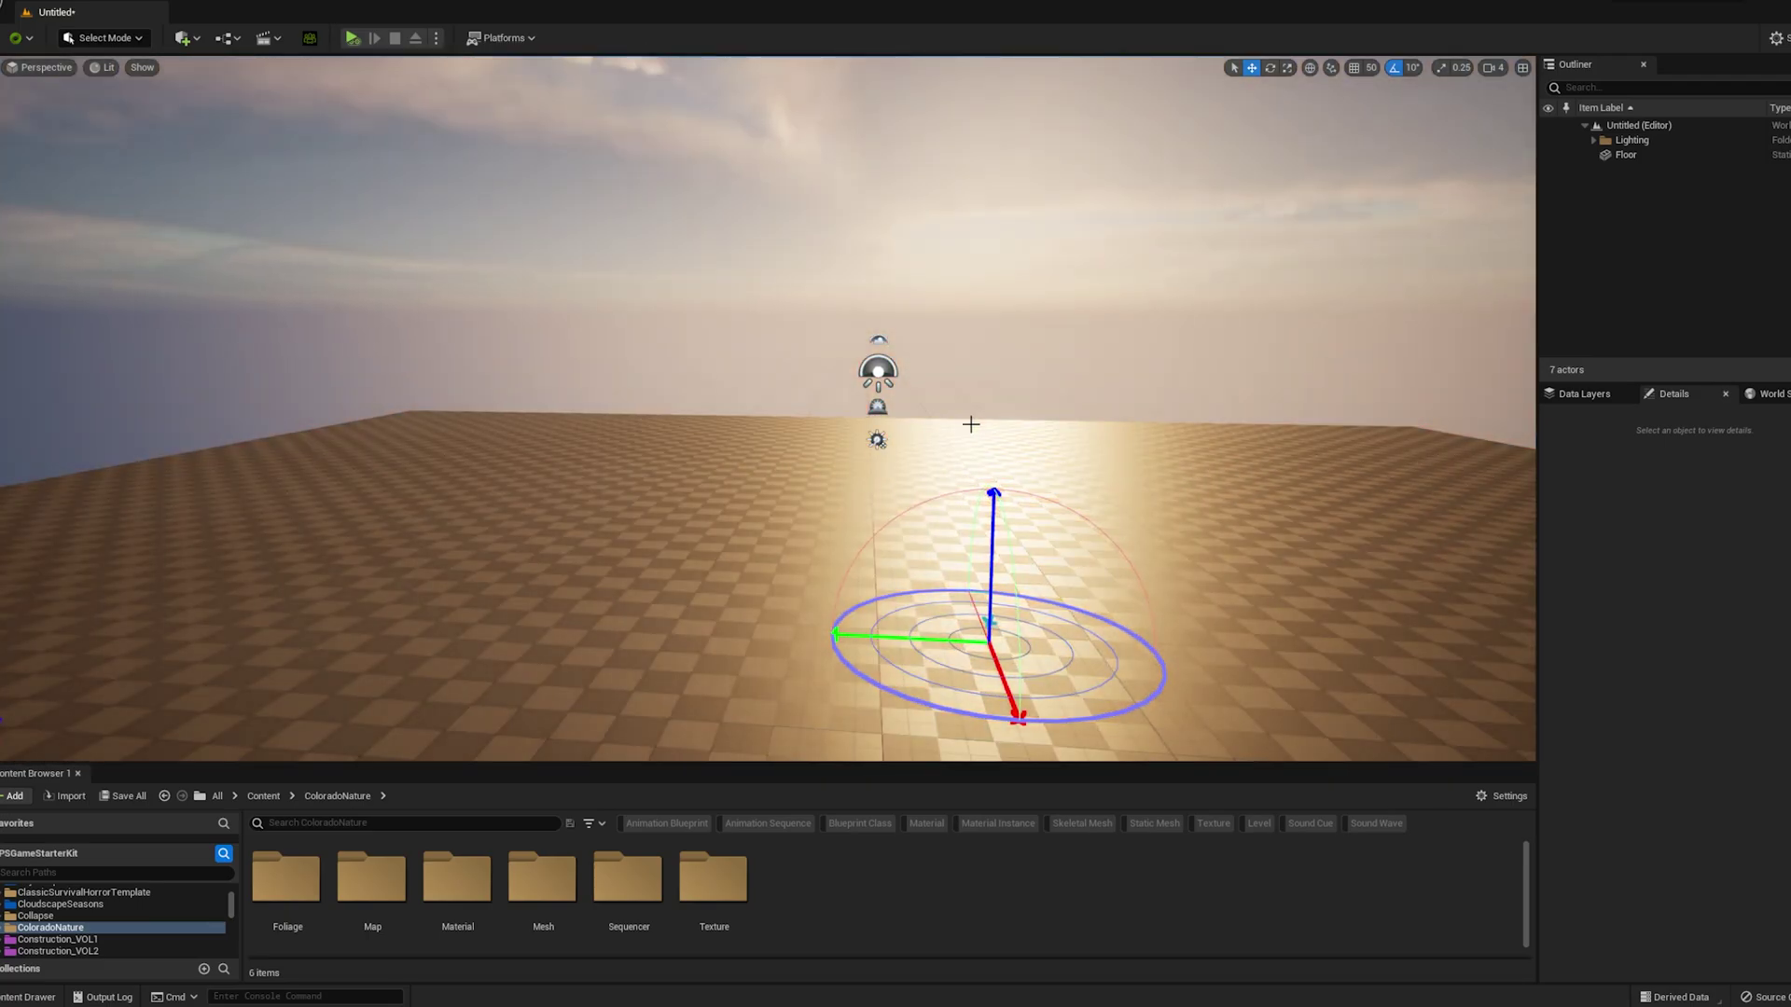
{"action": "key", "text": "ctrl+l"}
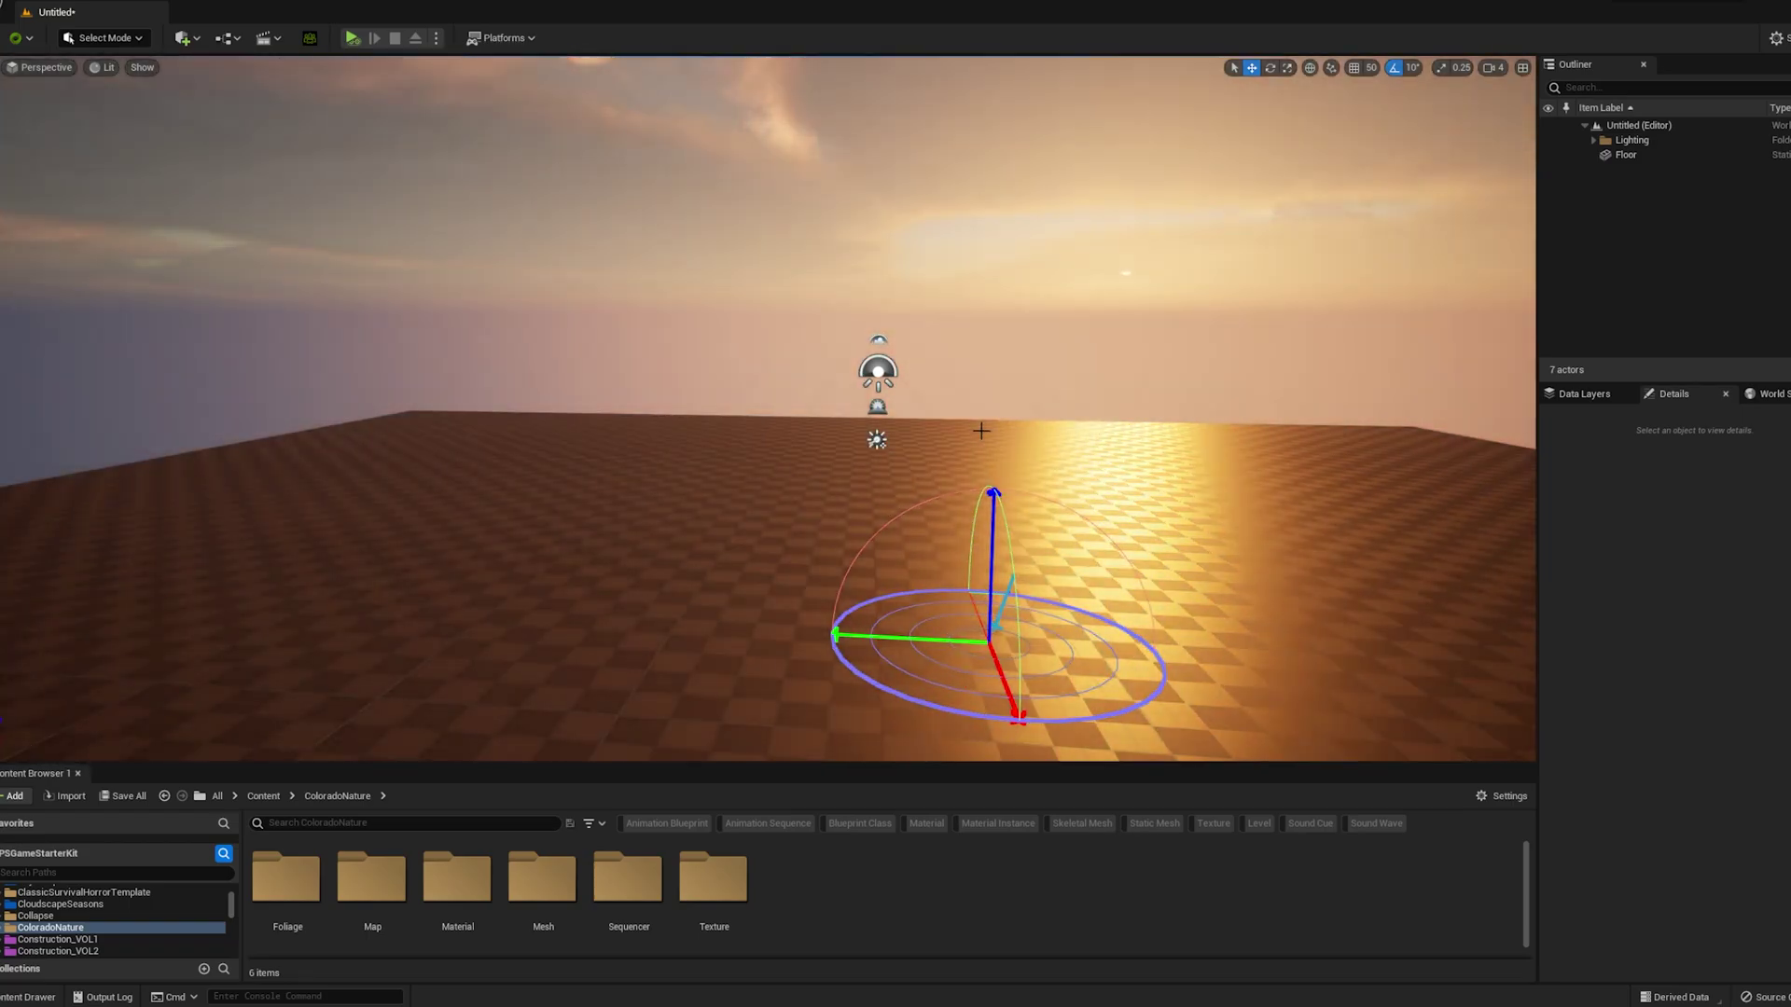
{"action": "key", "text": "ctrl+l"}
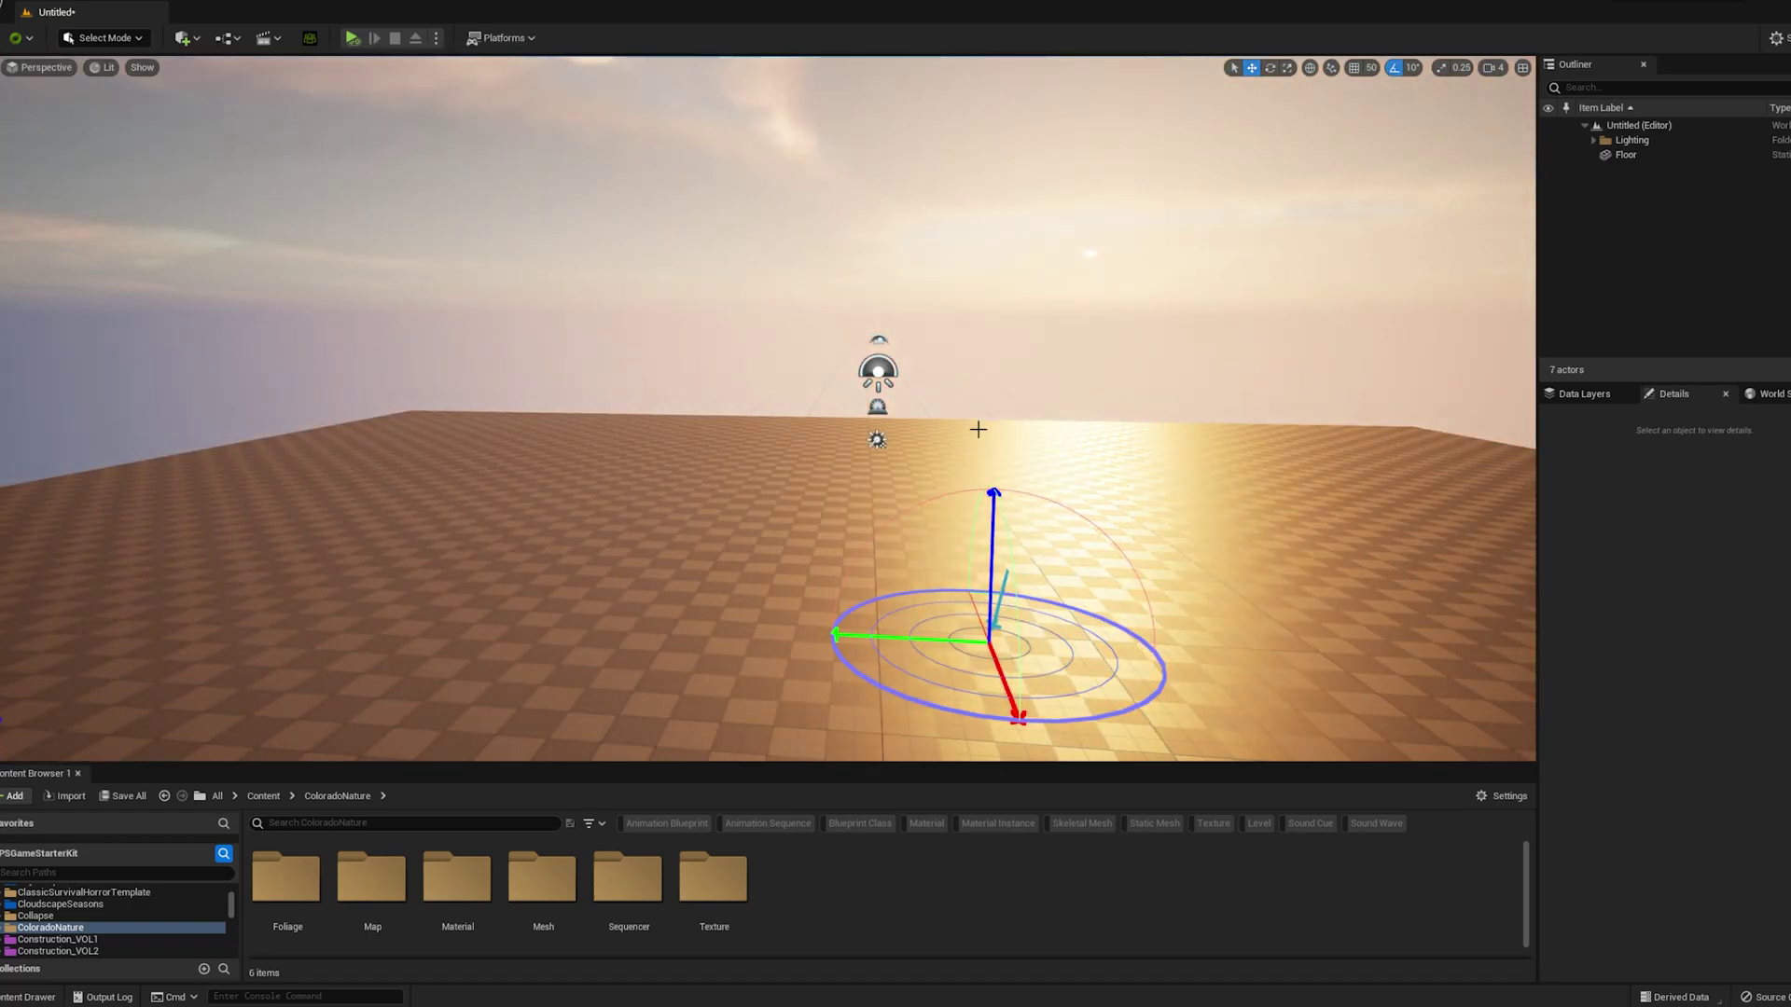
{"action": "right_click_drag", "start_coordinate": [978, 429], "coordinate": [840, 392]}
{"action": "key", "text": "ctrl+l"}
Step: Delete the default floor from the level
{"action": "left_click_drag", "start_coordinate": [938, 378], "coordinate": [951, 392], "text": "alt"}
{"action": "mouse_move", "coordinate": [997, 359]}
{"action": "right_mouse_down"}
{"action": "mouse_move", "coordinate": [1012, 347]}
{"action": "mouse_move", "coordinate": [972, 353]}
{"action": "right_mouse_up"}
{"action": "left_click", "coordinate": [997, 358]}
{"action": "key", "text": "Delete"}
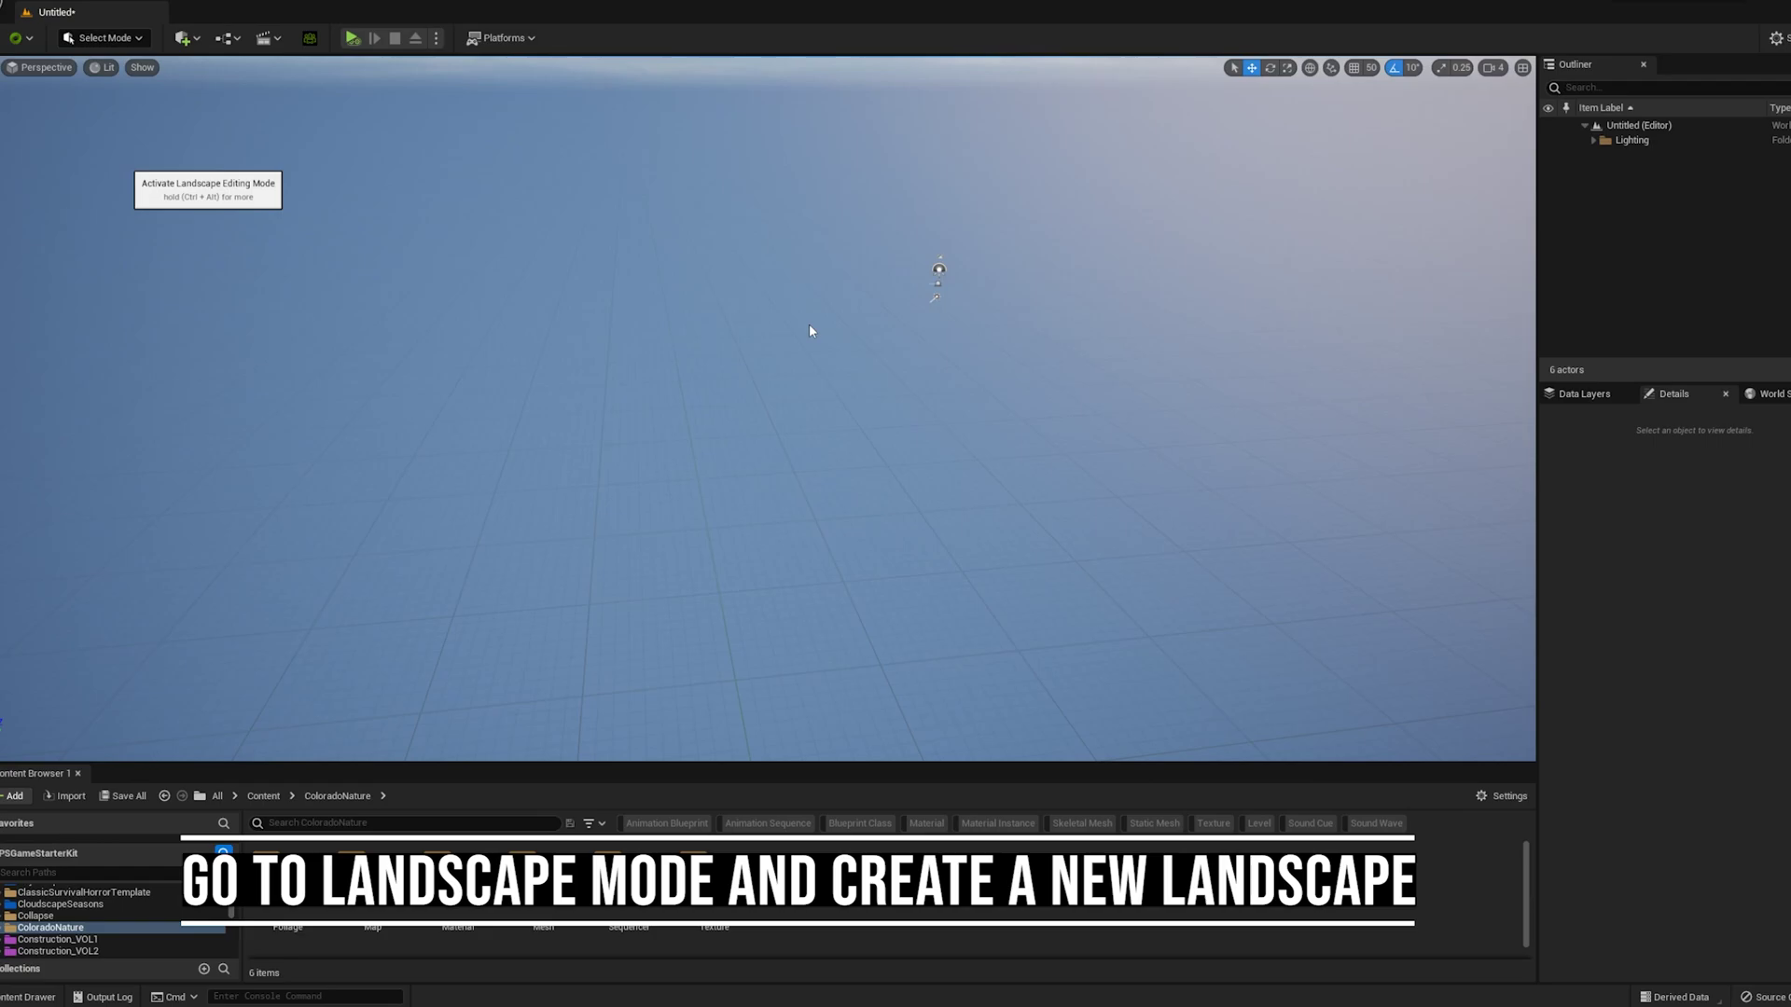
Step: Create a new landscape in Landscape mode with edit layers enabled and a section size of 31×31 quads
{"action": "right_click_drag", "start_coordinate": [772, 283], "coordinate": [858, 284]}
{"action": "left_click_drag", "start_coordinate": [2, 72], "coordinate": [271, 71]}
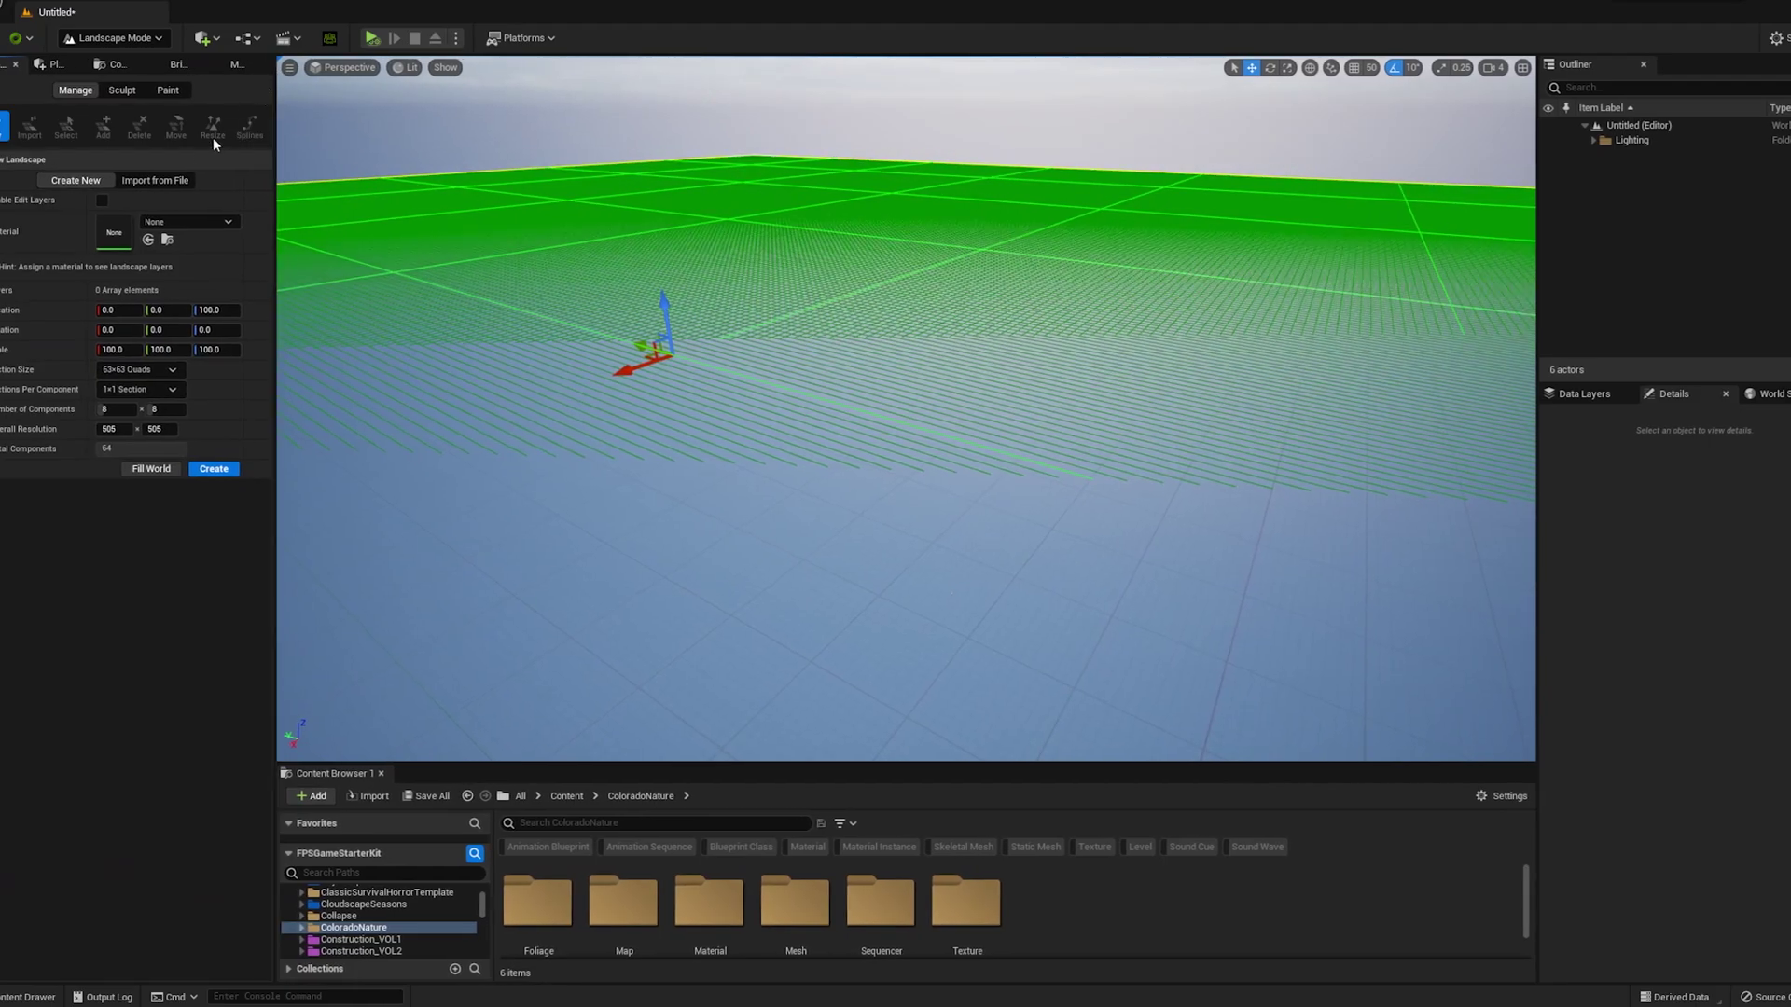
{"action": "left_click", "coordinate": [103, 201]}
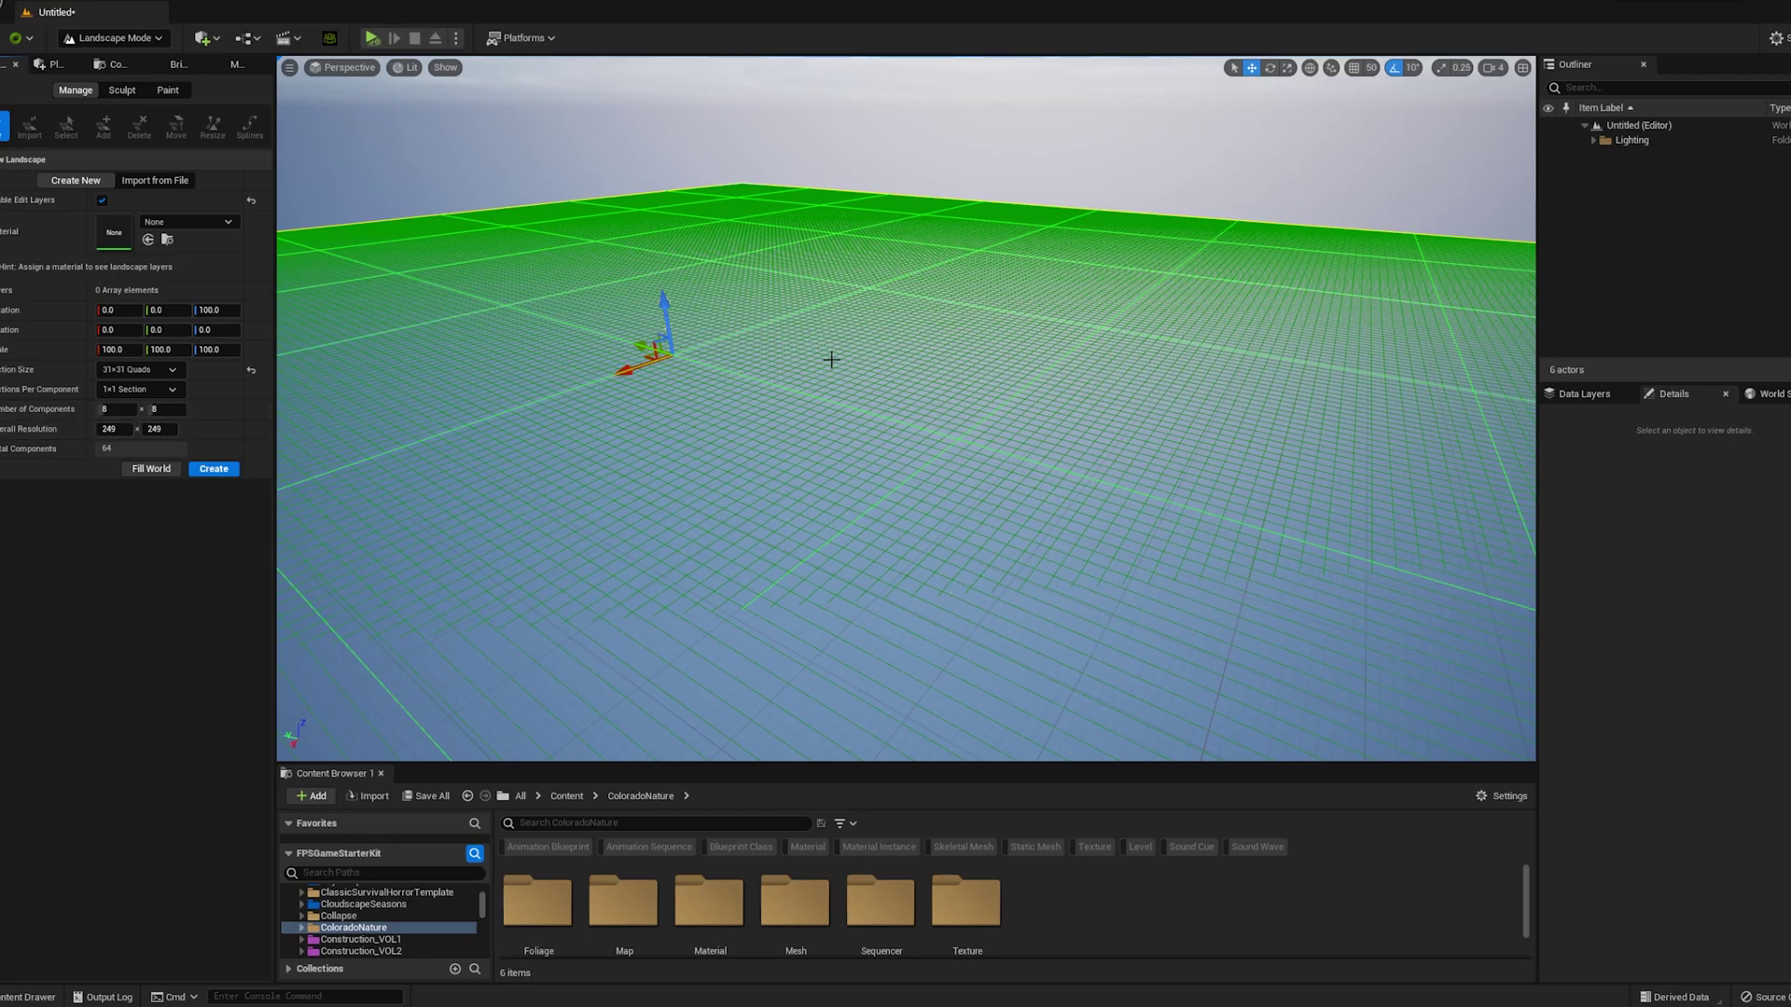
{"action": "right_click_drag", "start_coordinate": [830, 359], "coordinate": [749, 269]}
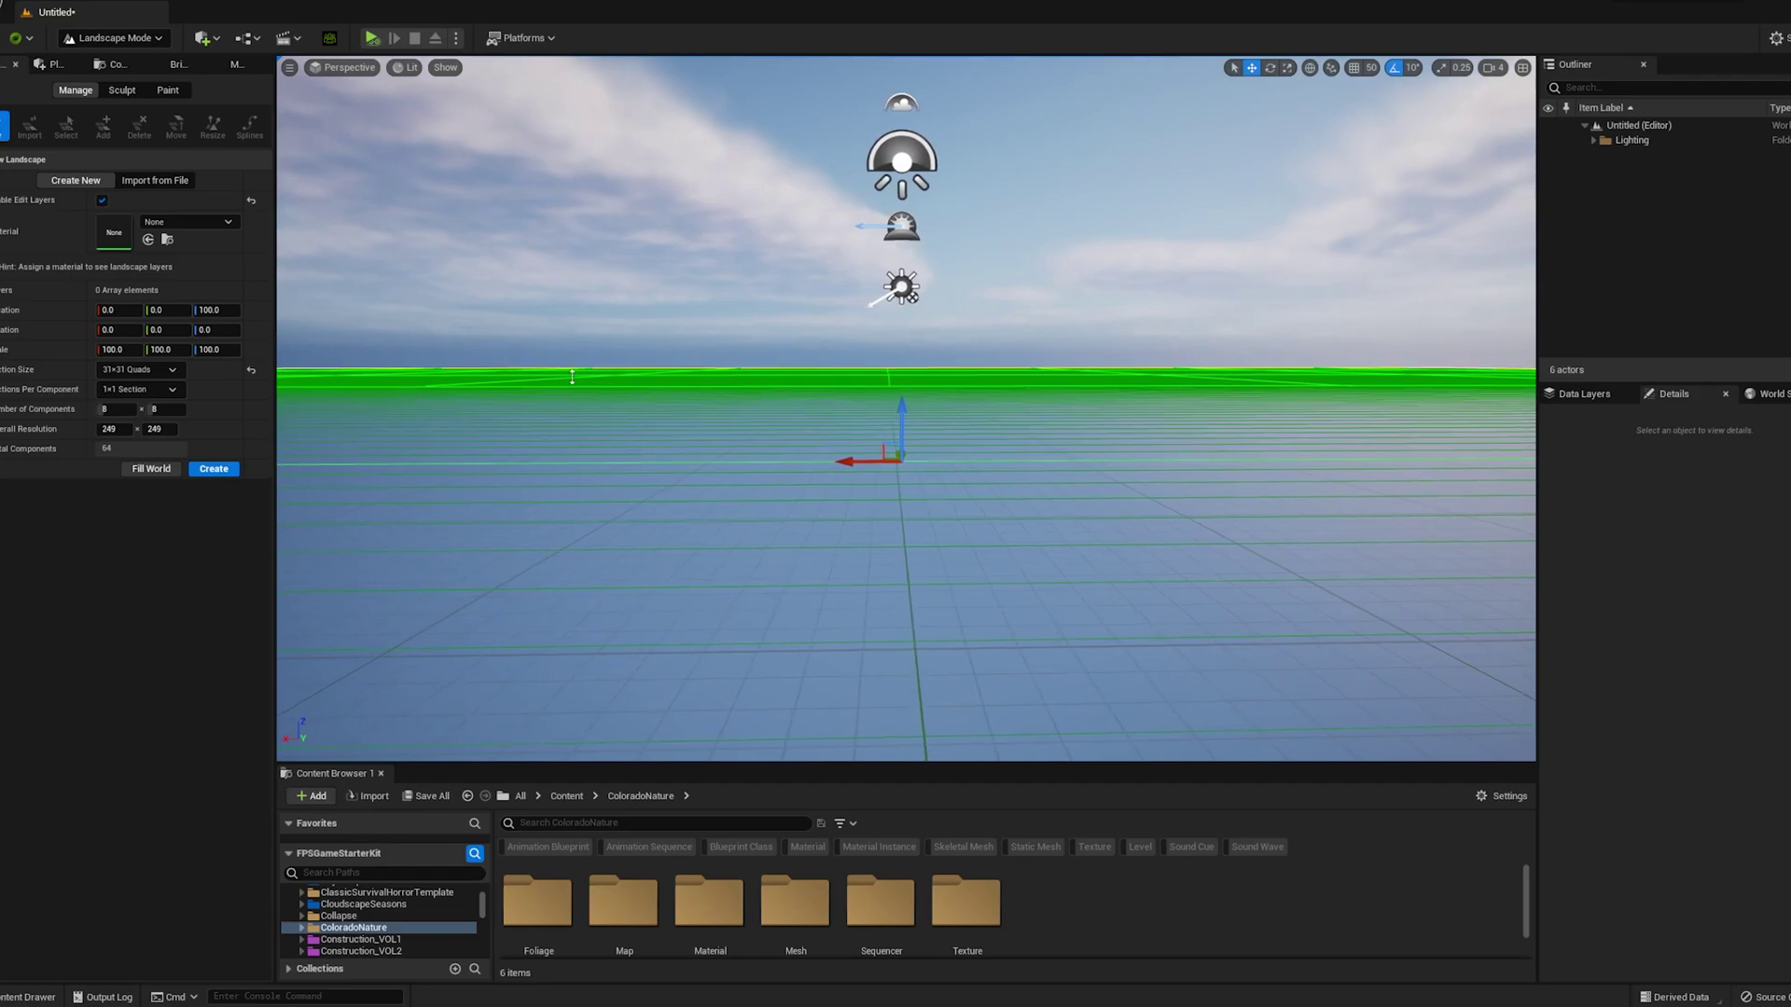
{"action": "left_click", "coordinate": [213, 469]}
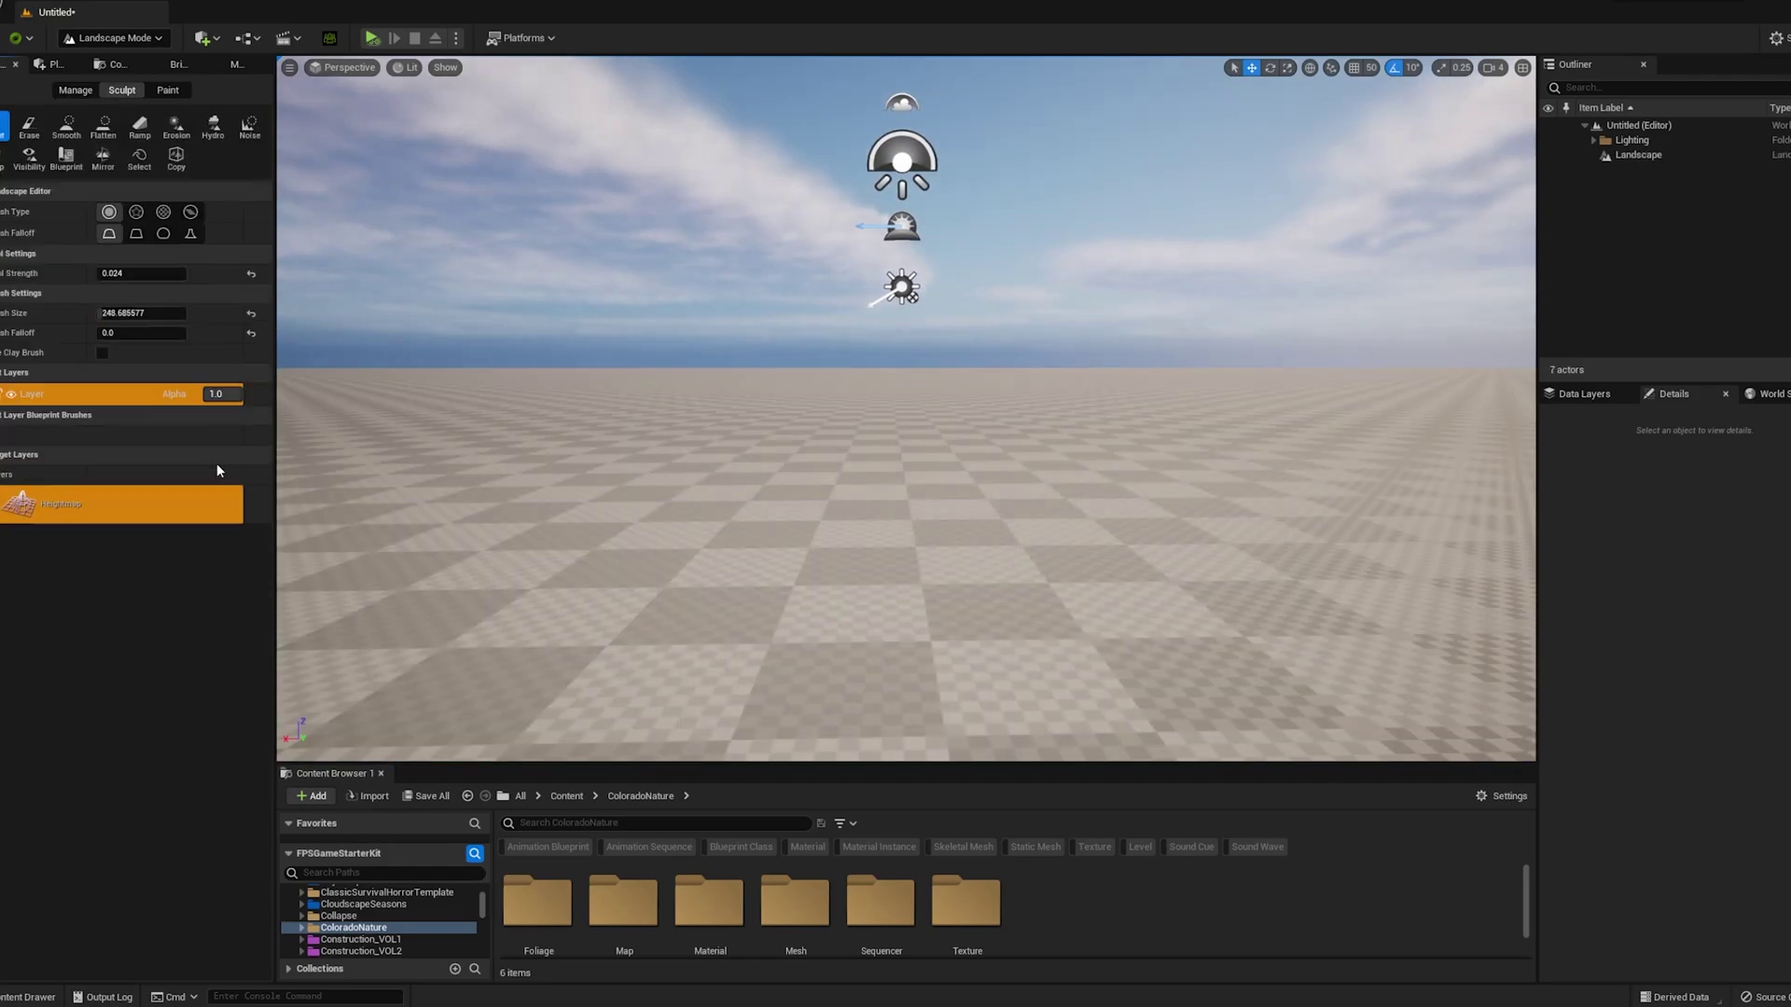
Step: Raise hills across the landscape with the Sculpt tool, starting at strength 0.208, brush size about 2238 and falloff 0.4
{"action": "mouse_move", "coordinate": [811, 416]}
{"action": "right_mouse_down"}
{"action": "mouse_move", "coordinate": [812, 466]}
{"action": "mouse_move", "coordinate": [812, 420]}
{"action": "mouse_move", "coordinate": [625, 467]}
{"action": "mouse_move", "coordinate": [588, 541]}
{"action": "right_mouse_up"}
{"action": "right_click_drag", "start_coordinate": [803, 476], "coordinate": [314, 304]}
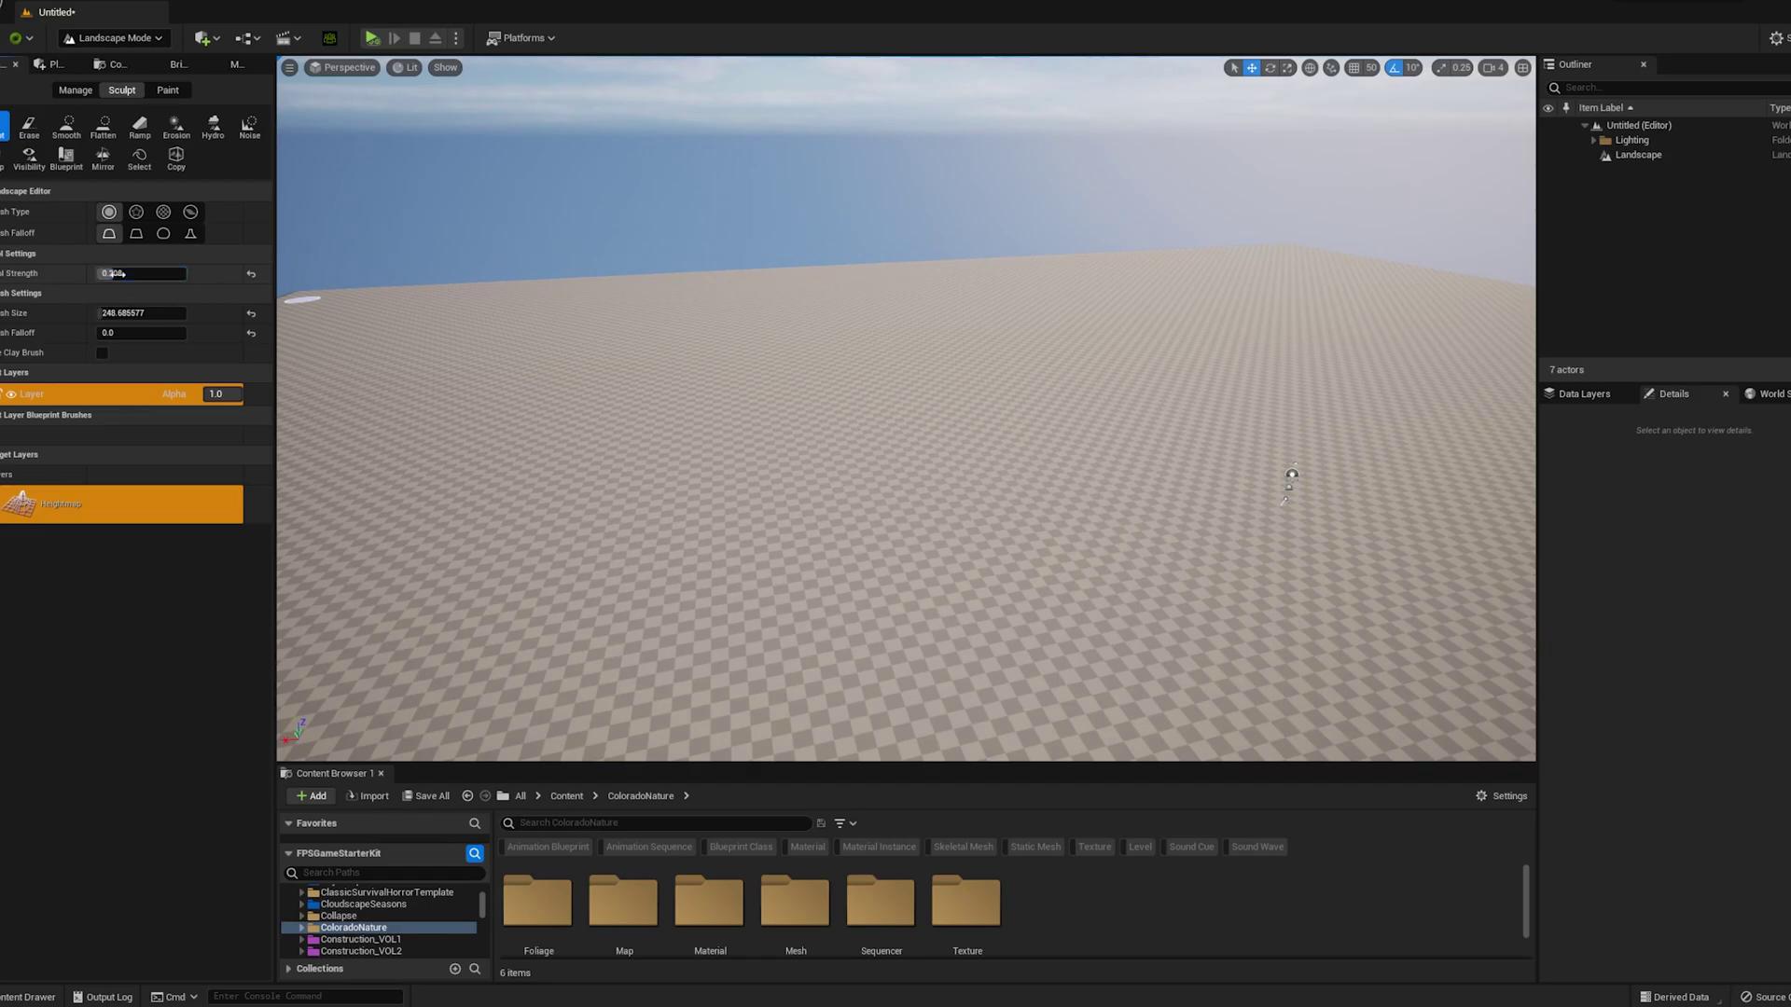
{"action": "left_click_drag", "start_coordinate": [107, 313], "coordinate": [121, 313]}
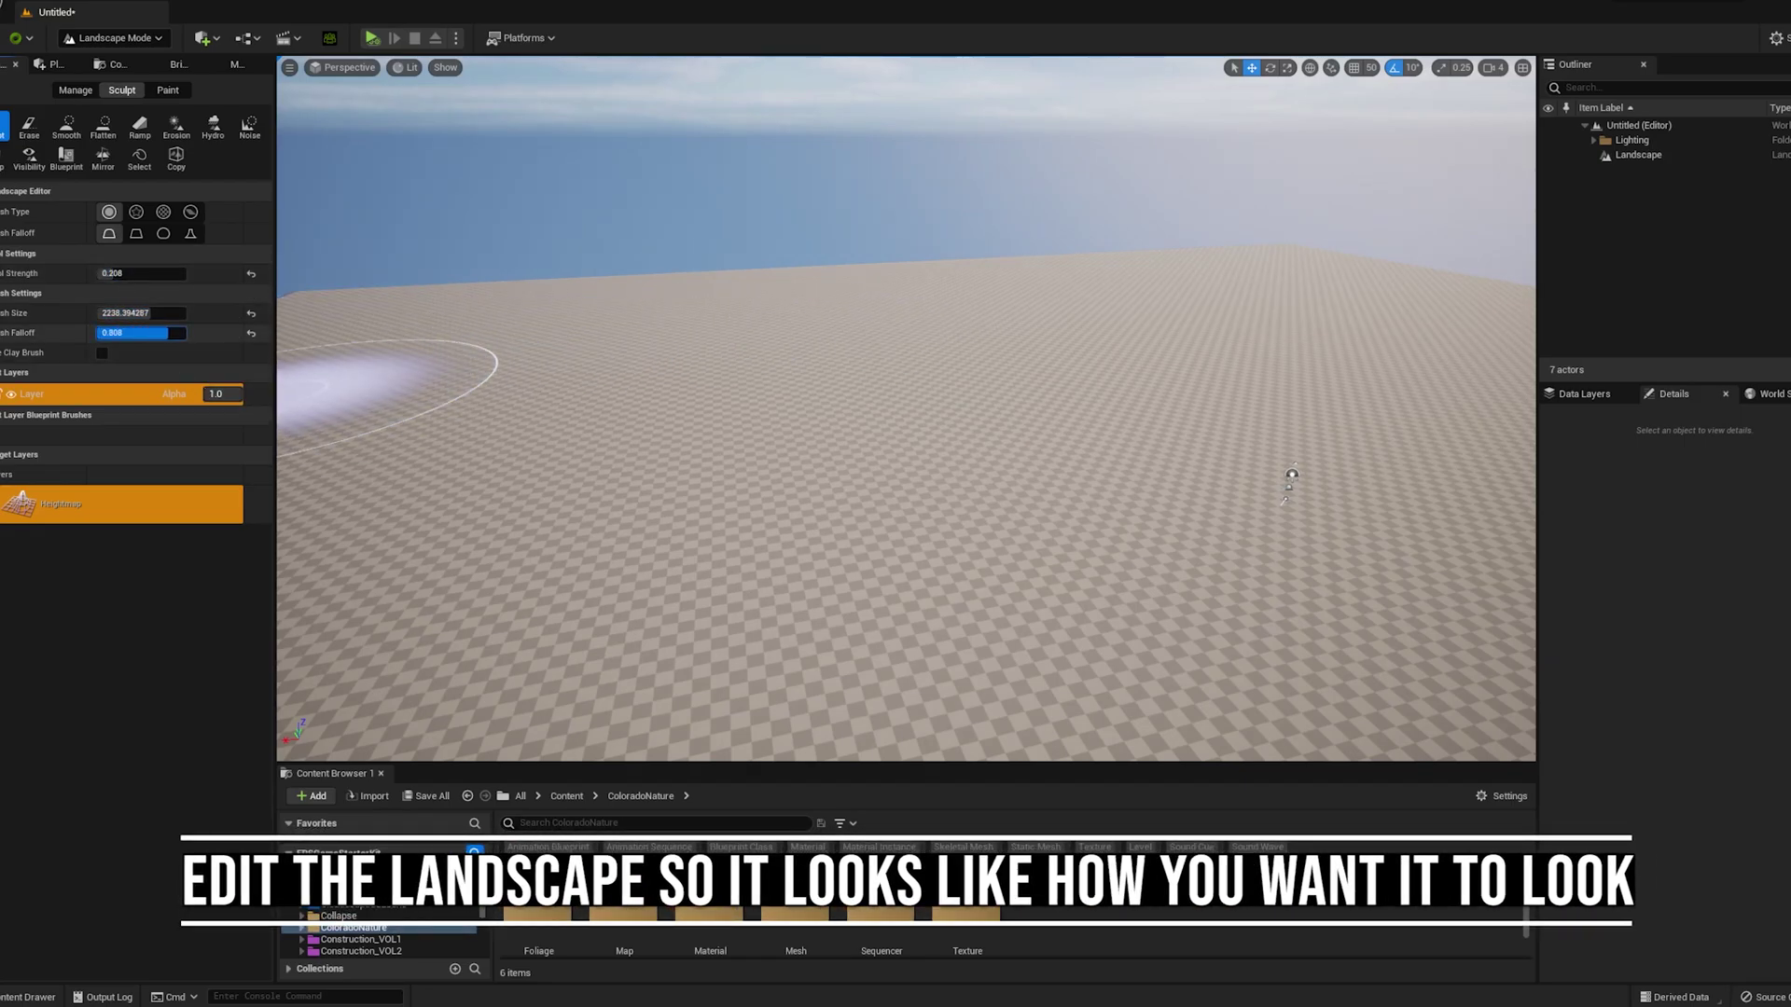
{"action": "left_click_drag", "start_coordinate": [128, 333], "coordinate": [131, 333]}
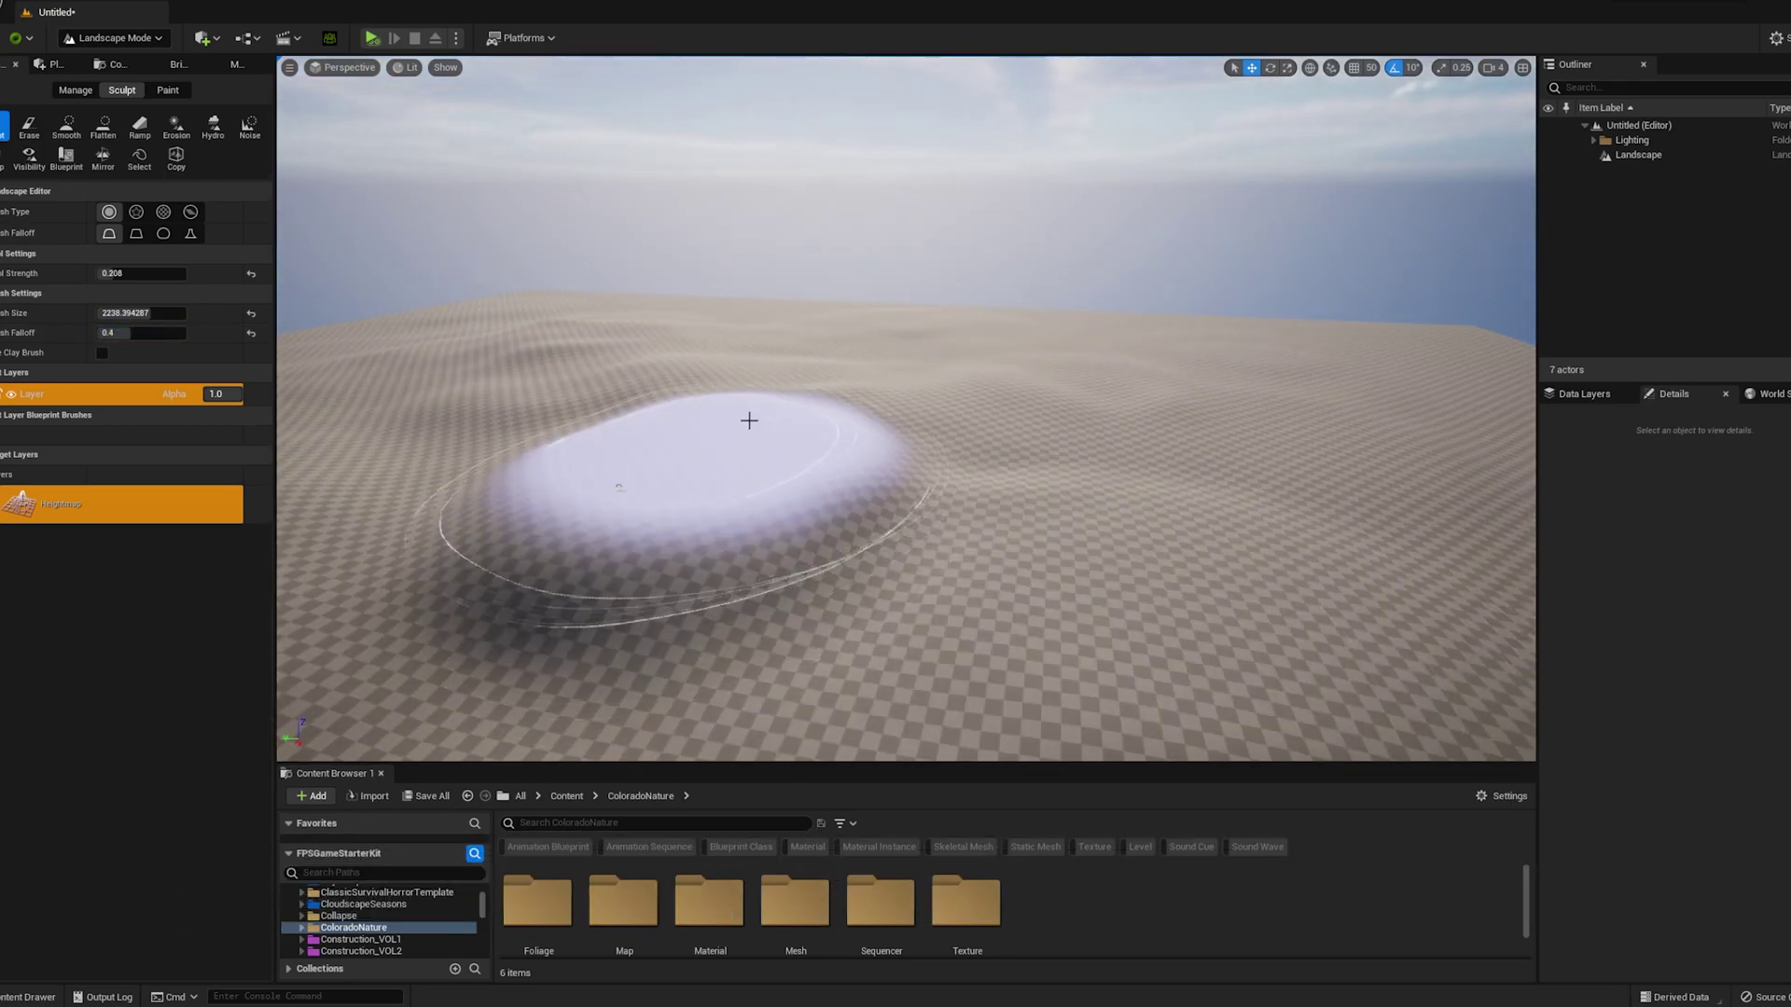
{"action": "mouse_move", "coordinate": [749, 421]}
{"action": "right_mouse_down"}
{"action": "mouse_move", "coordinate": [677, 255]}
{"action": "mouse_move", "coordinate": [872, 221]}
{"action": "mouse_move", "coordinate": [799, 225]}
{"action": "mouse_move", "coordinate": [891, 264]}
{"action": "mouse_move", "coordinate": [671, 327]}
{"action": "right_mouse_up"}
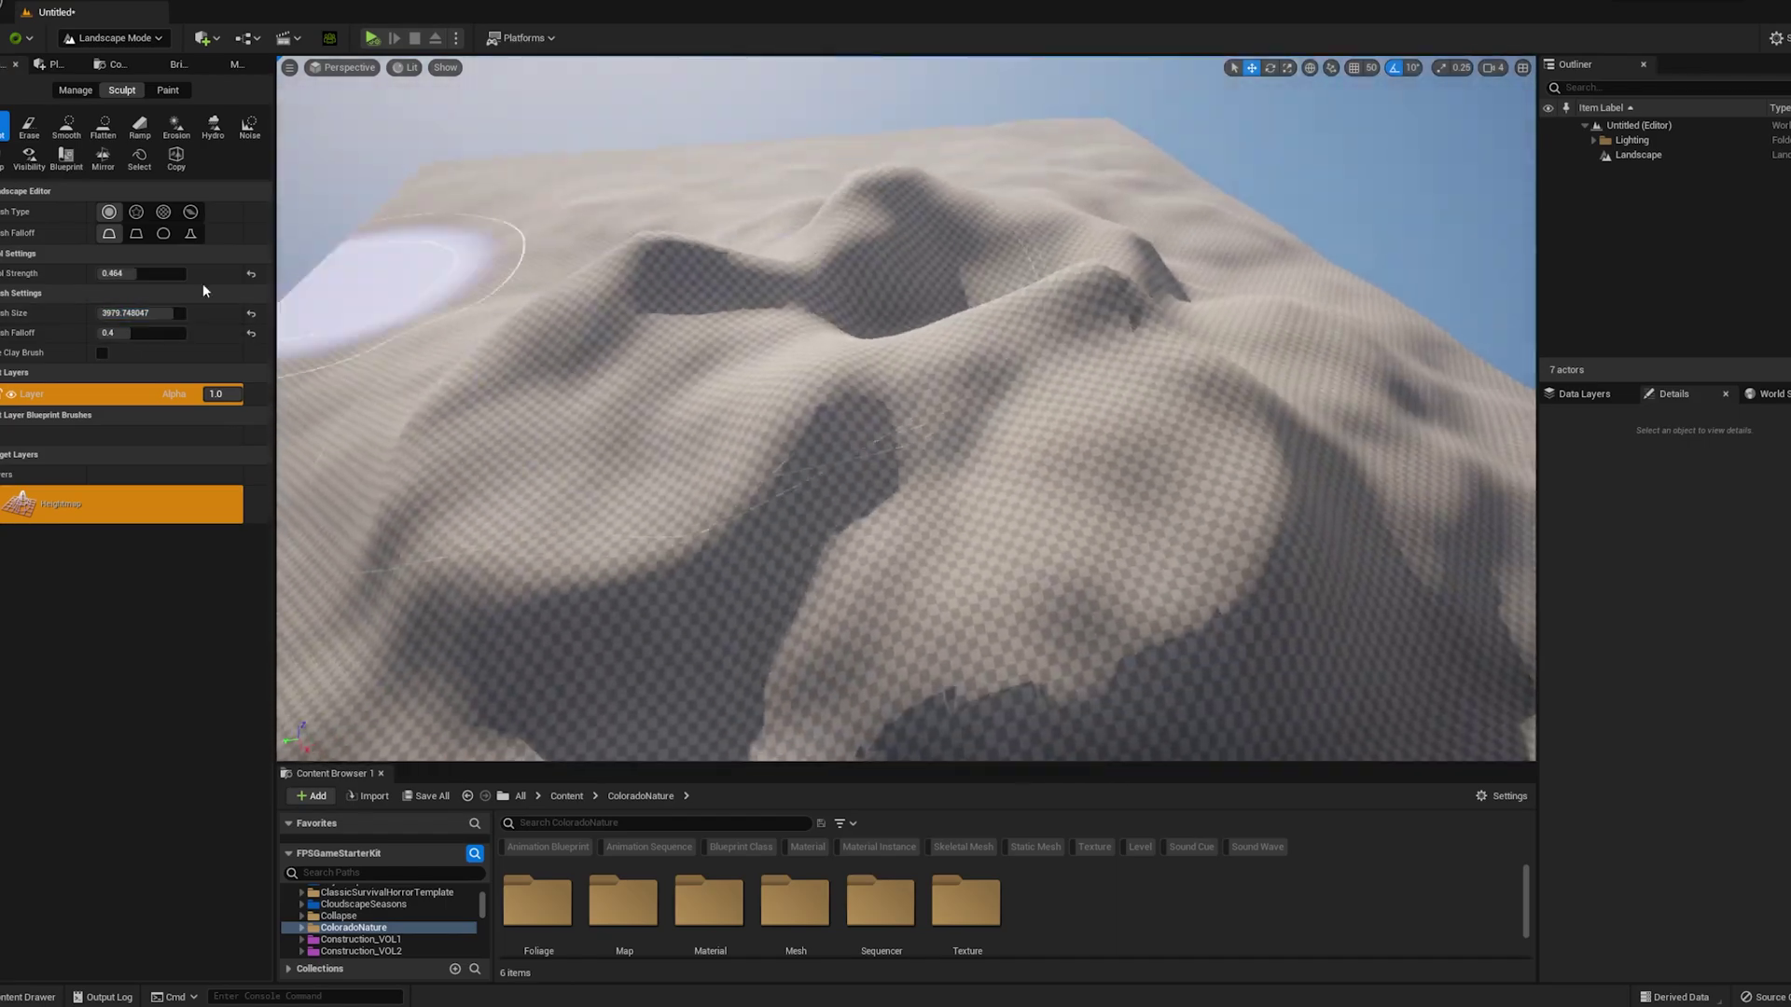
Step: Roughen the hills using the Noise tool at strength 0.064 and level part of them with the Flatten tool
{"action": "left_click", "coordinate": [249, 126]}
{"action": "left_click", "coordinate": [139, 273]}
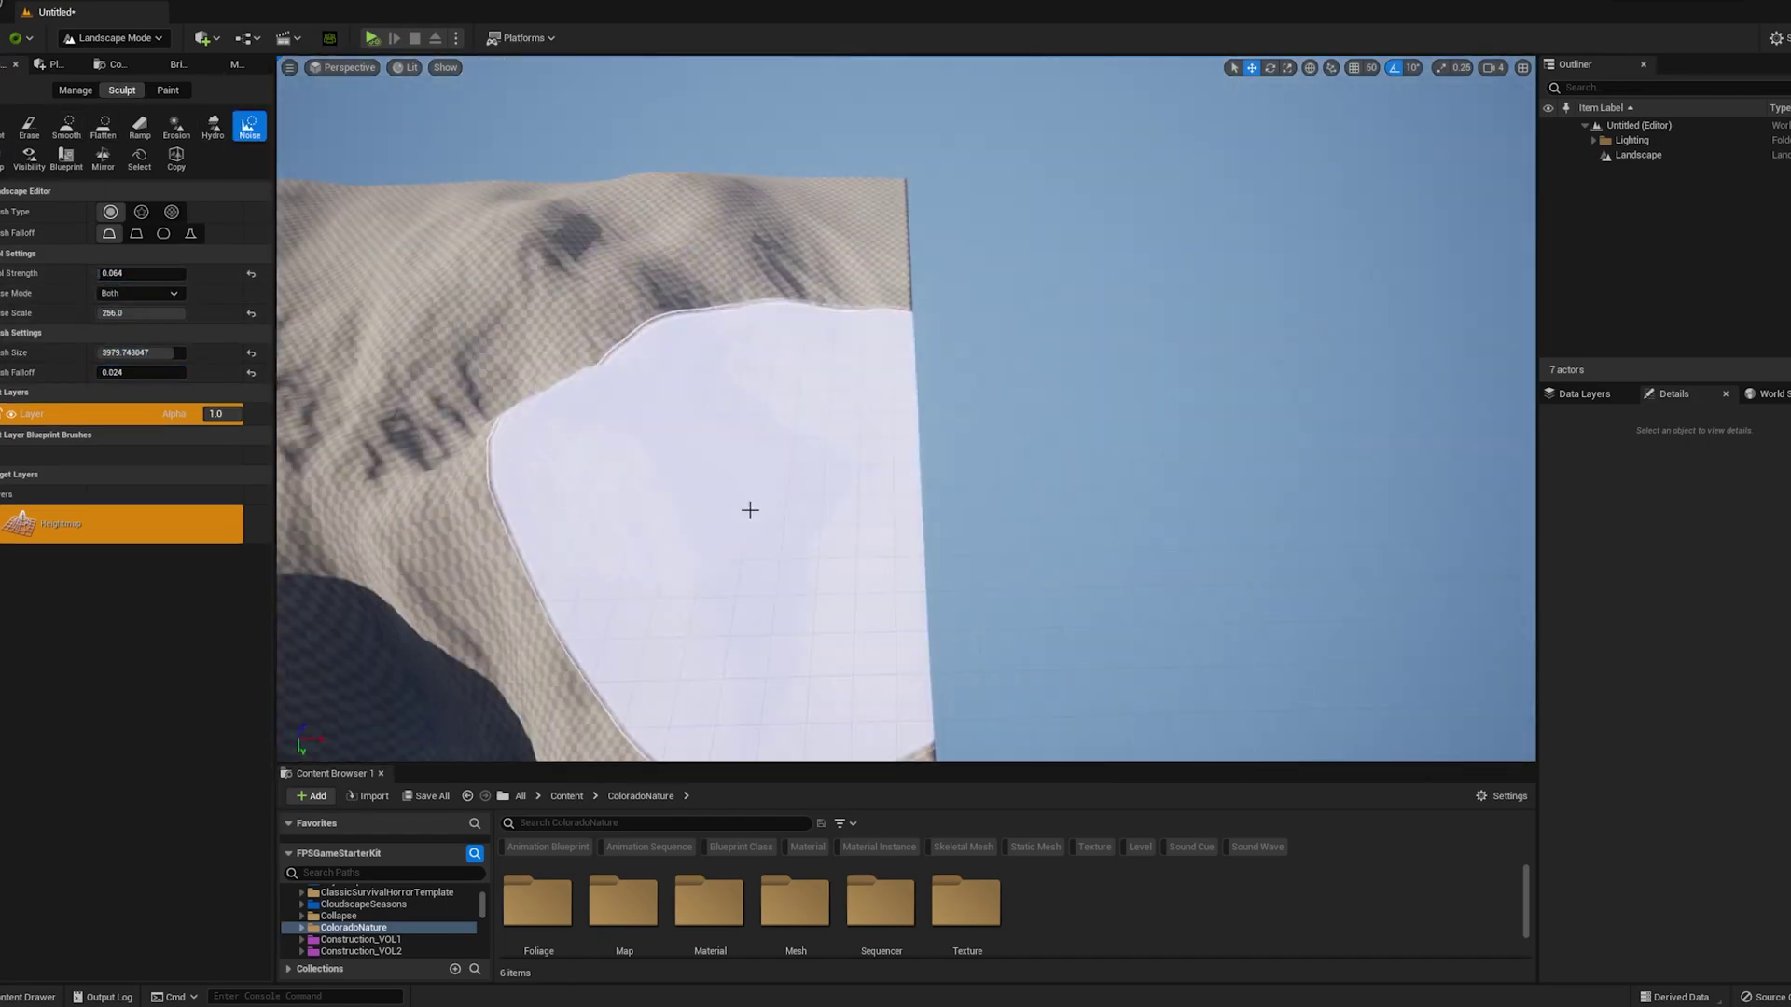
{"action": "mouse_move", "coordinate": [750, 510]}
{"action": "right_mouse_down"}
{"action": "mouse_move", "coordinate": [831, 308]}
{"action": "mouse_move", "coordinate": [1227, 436]}
{"action": "mouse_move", "coordinate": [868, 703]}
{"action": "mouse_move", "coordinate": [862, 406]}
{"action": "mouse_move", "coordinate": [854, 494]}
{"action": "right_mouse_up"}
{"action": "left_click", "coordinate": [102, 127]}
{"action": "mouse_move", "coordinate": [690, 439]}
{"action": "left_mouse_down"}
{"action": "mouse_move", "coordinate": [774, 530]}
{"action": "mouse_move", "coordinate": [1151, 276]}
{"action": "left_mouse_up"}
{"action": "left_click", "coordinate": [250, 127]}
{"action": "left_click", "coordinate": [29, 127]}
Step: Start smoothing the roughened slopes with the Smooth tool and set the viewport camera speed to 8
{"action": "left_click", "coordinate": [66, 127]}
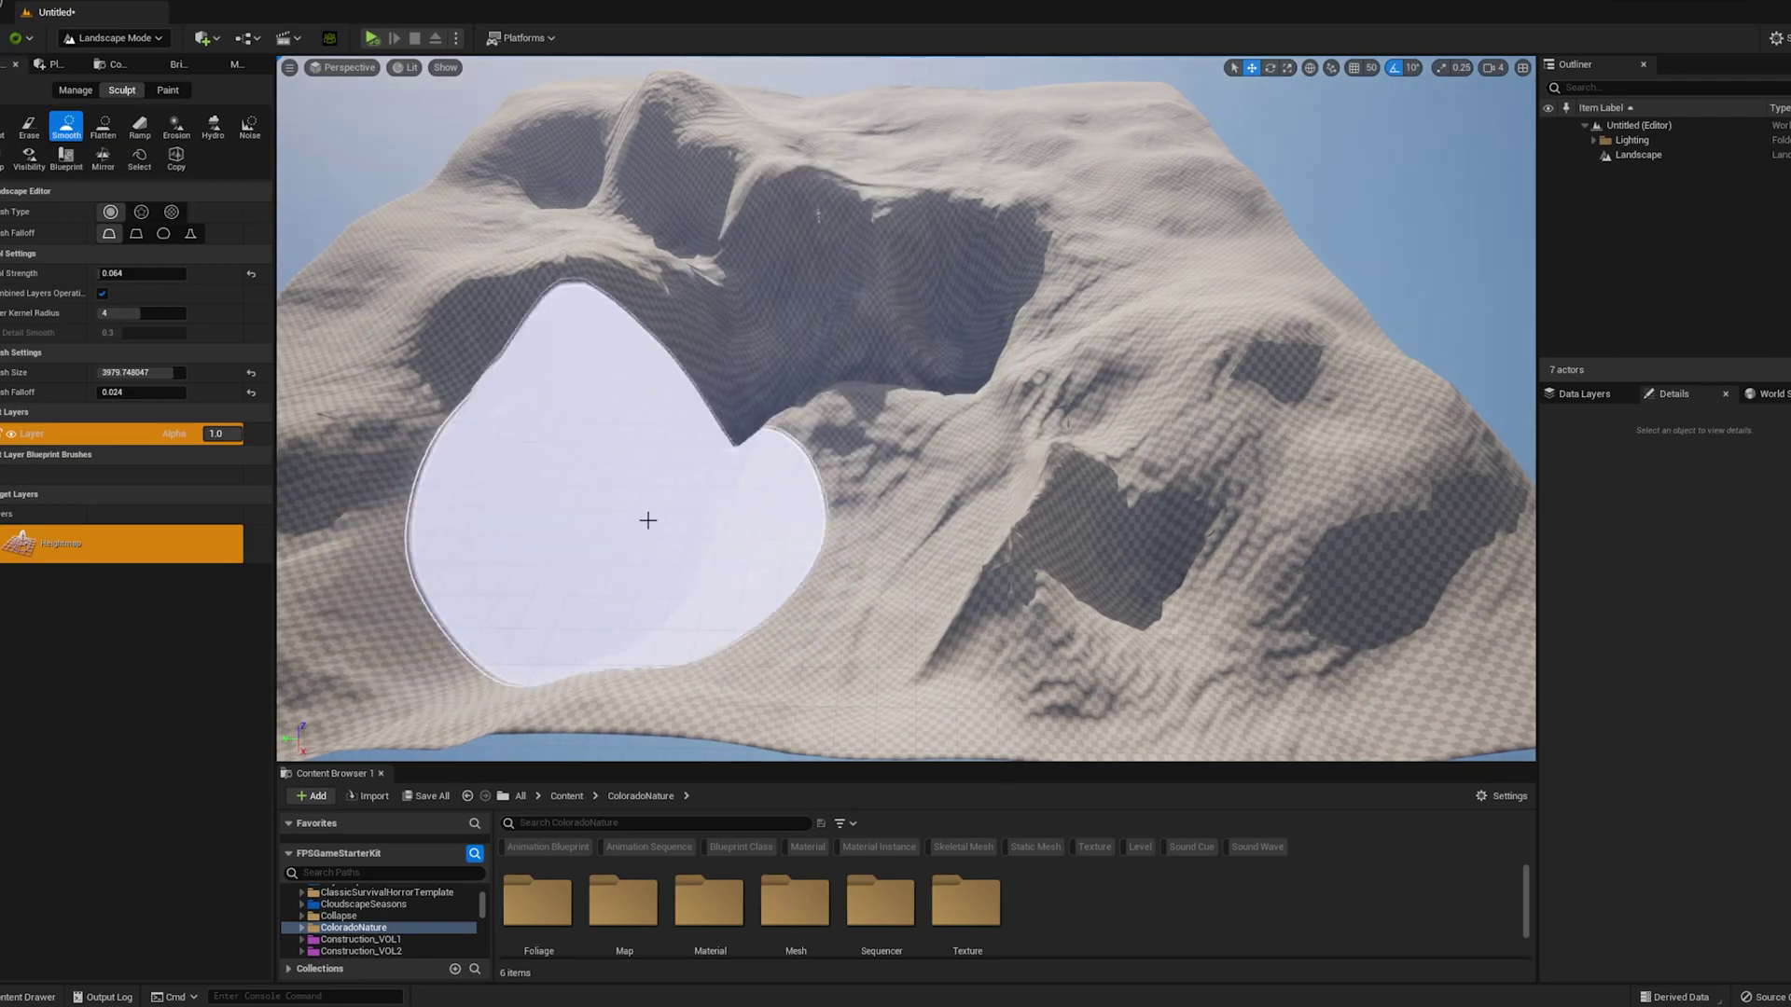
{"action": "right_click_drag", "start_coordinate": [542, 272], "coordinate": [979, 233]}
{"action": "left_click", "coordinate": [1493, 67]}
{"action": "left_click_drag", "start_coordinate": [1535, 109], "coordinate": [1614, 108]}
Step: Smooth the terrain with a brush size of about 3339, falloff 0.032 and strength 0.208
{"action": "right_click_drag", "start_coordinate": [1073, 373], "coordinate": [925, 452]}
{"action": "mouse_move", "coordinate": [546, 388]}
{"action": "right_mouse_down"}
{"action": "mouse_move", "coordinate": [628, 611]}
{"action": "mouse_move", "coordinate": [553, 325]}
{"action": "mouse_move", "coordinate": [500, 360]}
{"action": "mouse_move", "coordinate": [691, 367]}
{"action": "mouse_move", "coordinate": [661, 295]}
{"action": "right_mouse_up"}
{"action": "right_click_drag", "start_coordinate": [840, 410], "coordinate": [643, 387]}
{"action": "left_click_drag", "start_coordinate": [138, 373], "coordinate": [167, 373]}
{"action": "left_click_drag", "start_coordinate": [154, 393], "coordinate": [101, 393]}
{"action": "left_click_drag", "start_coordinate": [104, 273], "coordinate": [124, 273]}
{"action": "right_click_drag", "start_coordinate": [746, 410], "coordinate": [882, 453]}
{"action": "right_click_drag", "start_coordinate": [685, 228], "coordinate": [392, 327]}
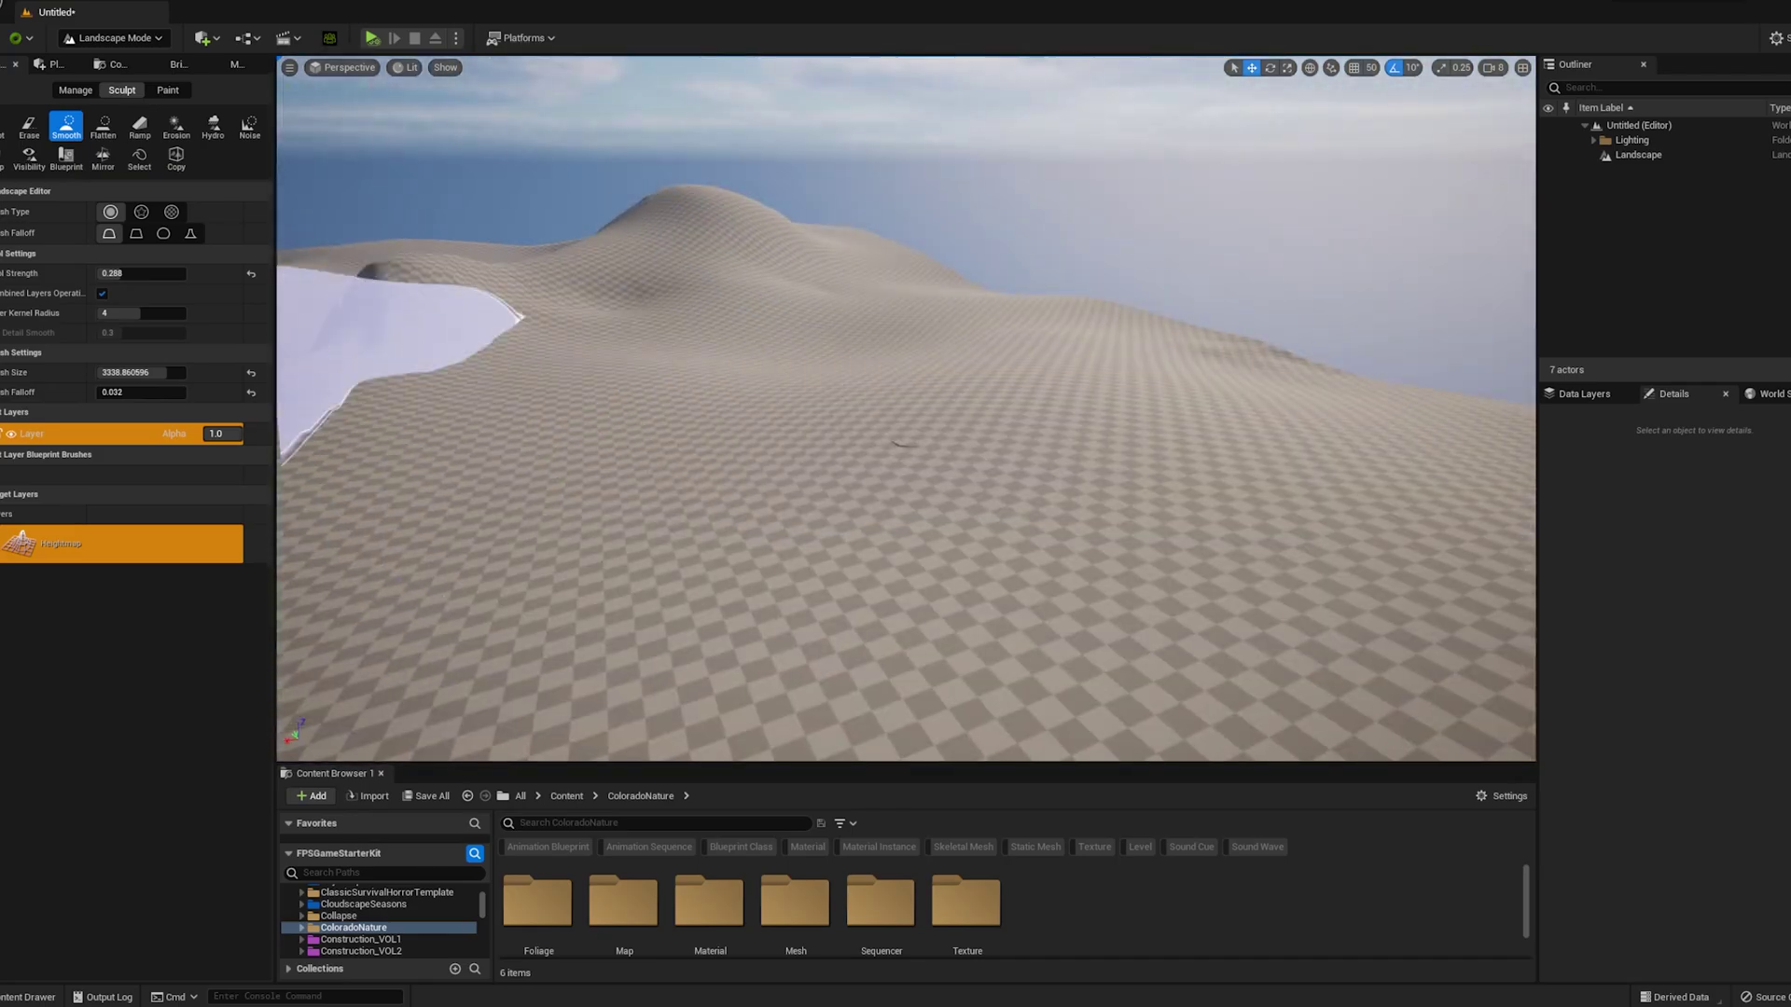
Step: Add noise to the smoothed hills at strength 0.064, with a brush size of about 2589 and falloff 0.0
{"action": "left_click", "coordinate": [250, 126]}
{"action": "right_click_drag", "start_coordinate": [519, 308], "coordinate": [1309, 219]}
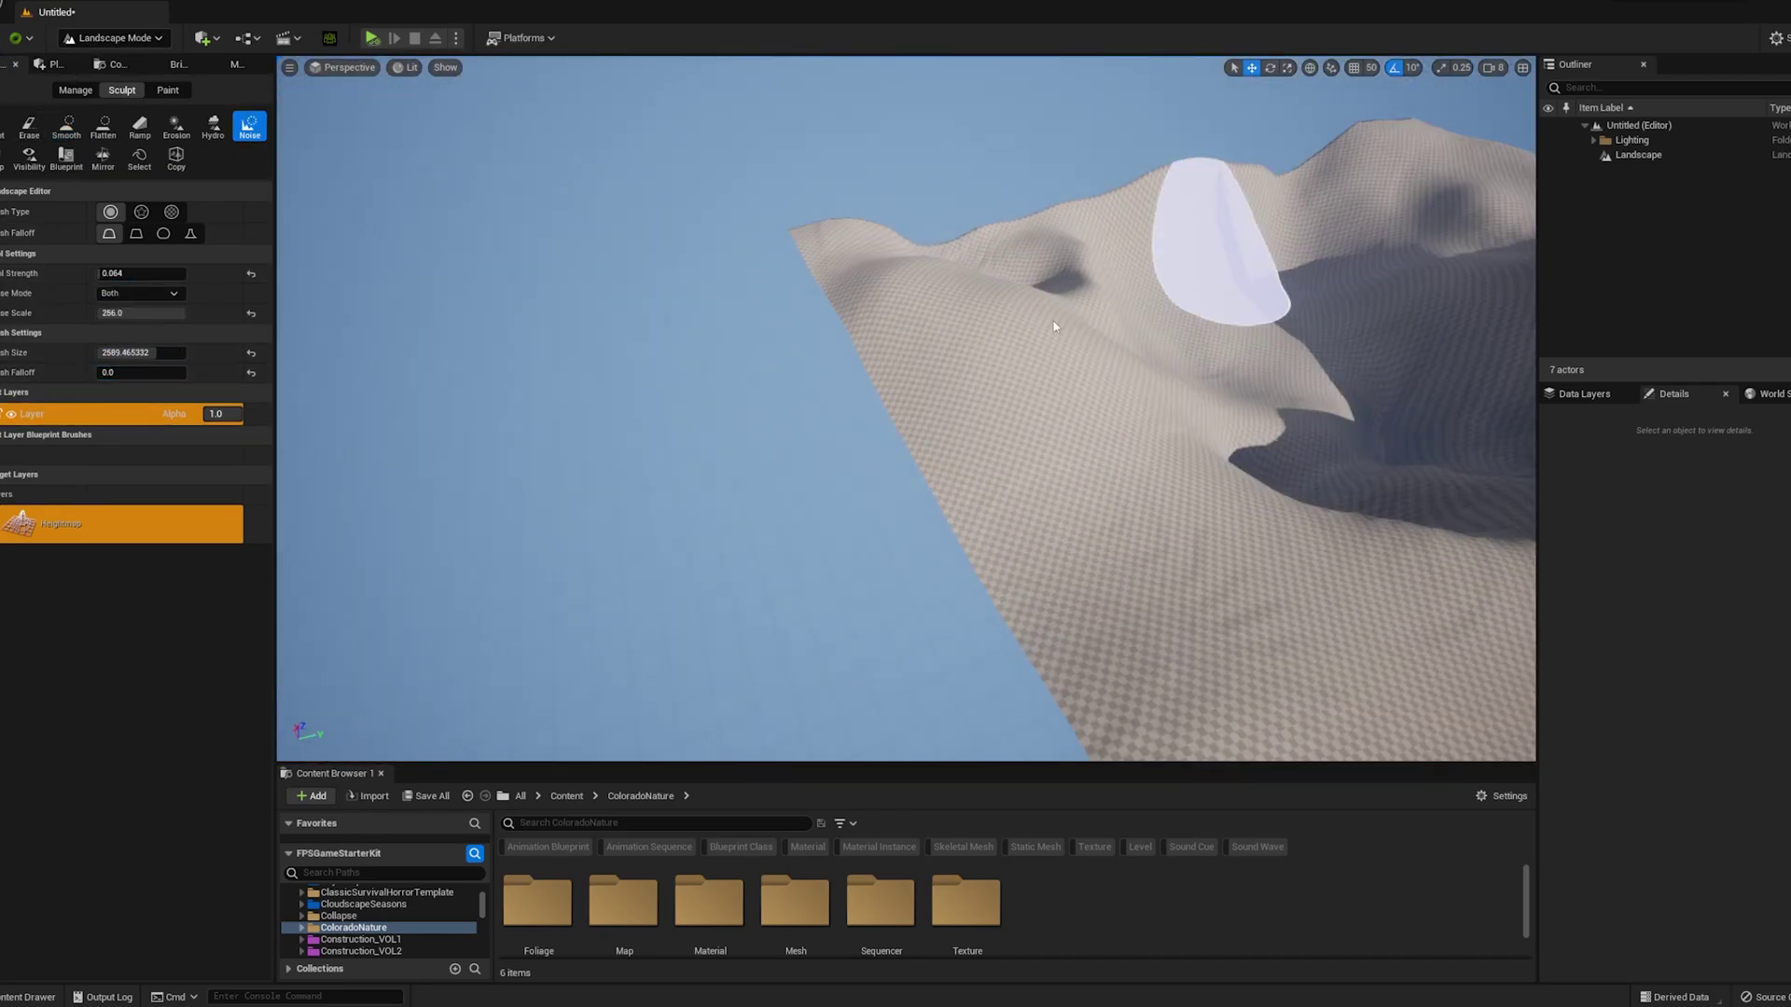
{"action": "right_click_drag", "start_coordinate": [1150, 360], "coordinate": [802, 448]}
Step: Smooth the valleys and slopes between the hills with the Smooth tool at strength 0.824
{"action": "left_click", "coordinate": [66, 126]}
{"action": "left_click_drag", "start_coordinate": [104, 273], "coordinate": [169, 273]}
{"action": "right_click_drag", "start_coordinate": [653, 401], "coordinate": [597, 448]}
{"action": "right_click_drag", "start_coordinate": [839, 420], "coordinate": [756, 398]}
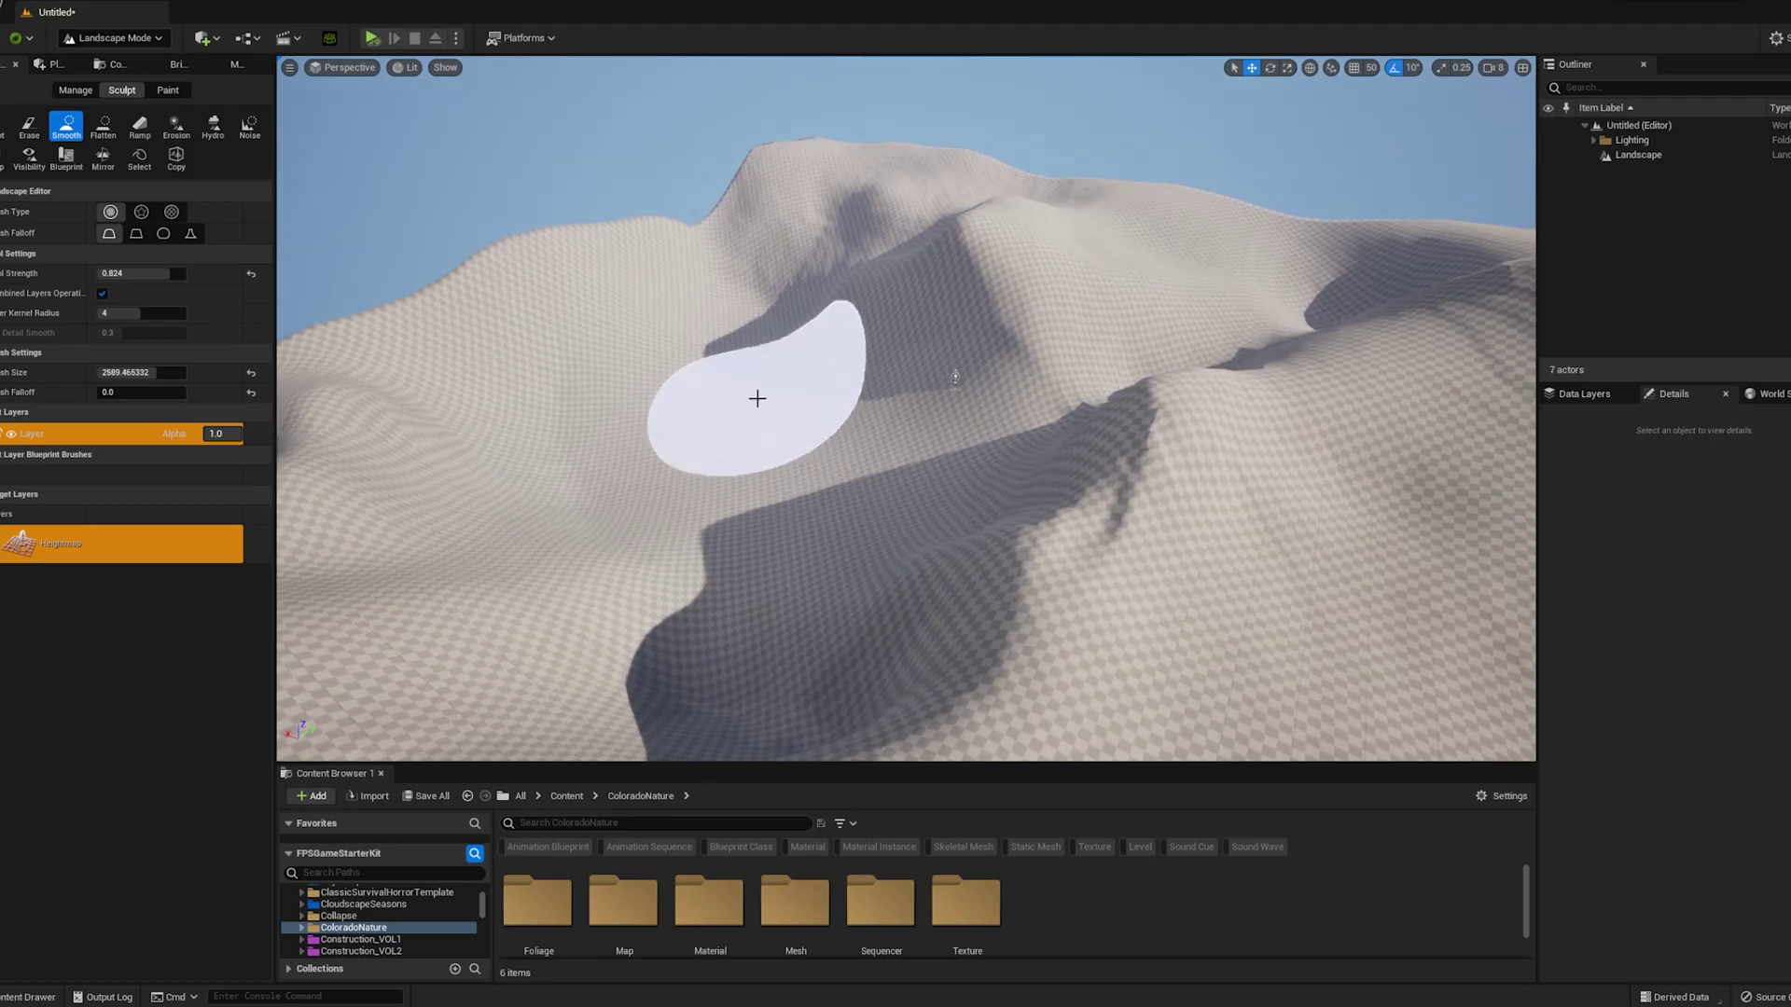
Step: Return to Select Mode at ground level on the landscape and collapse the actor placement panel to enlarge the viewport
{"action": "left_click", "coordinate": [136, 66]}
{"action": "right_click_drag", "start_coordinate": [597, 207], "coordinate": [970, 280]}
{"action": "right_click_drag", "start_coordinate": [1037, 408], "coordinate": [625, 353]}
{"action": "right_click_drag", "start_coordinate": [1318, 267], "coordinate": [947, 294]}
{"action": "right_click_drag", "start_coordinate": [1379, 257], "coordinate": [485, 308]}
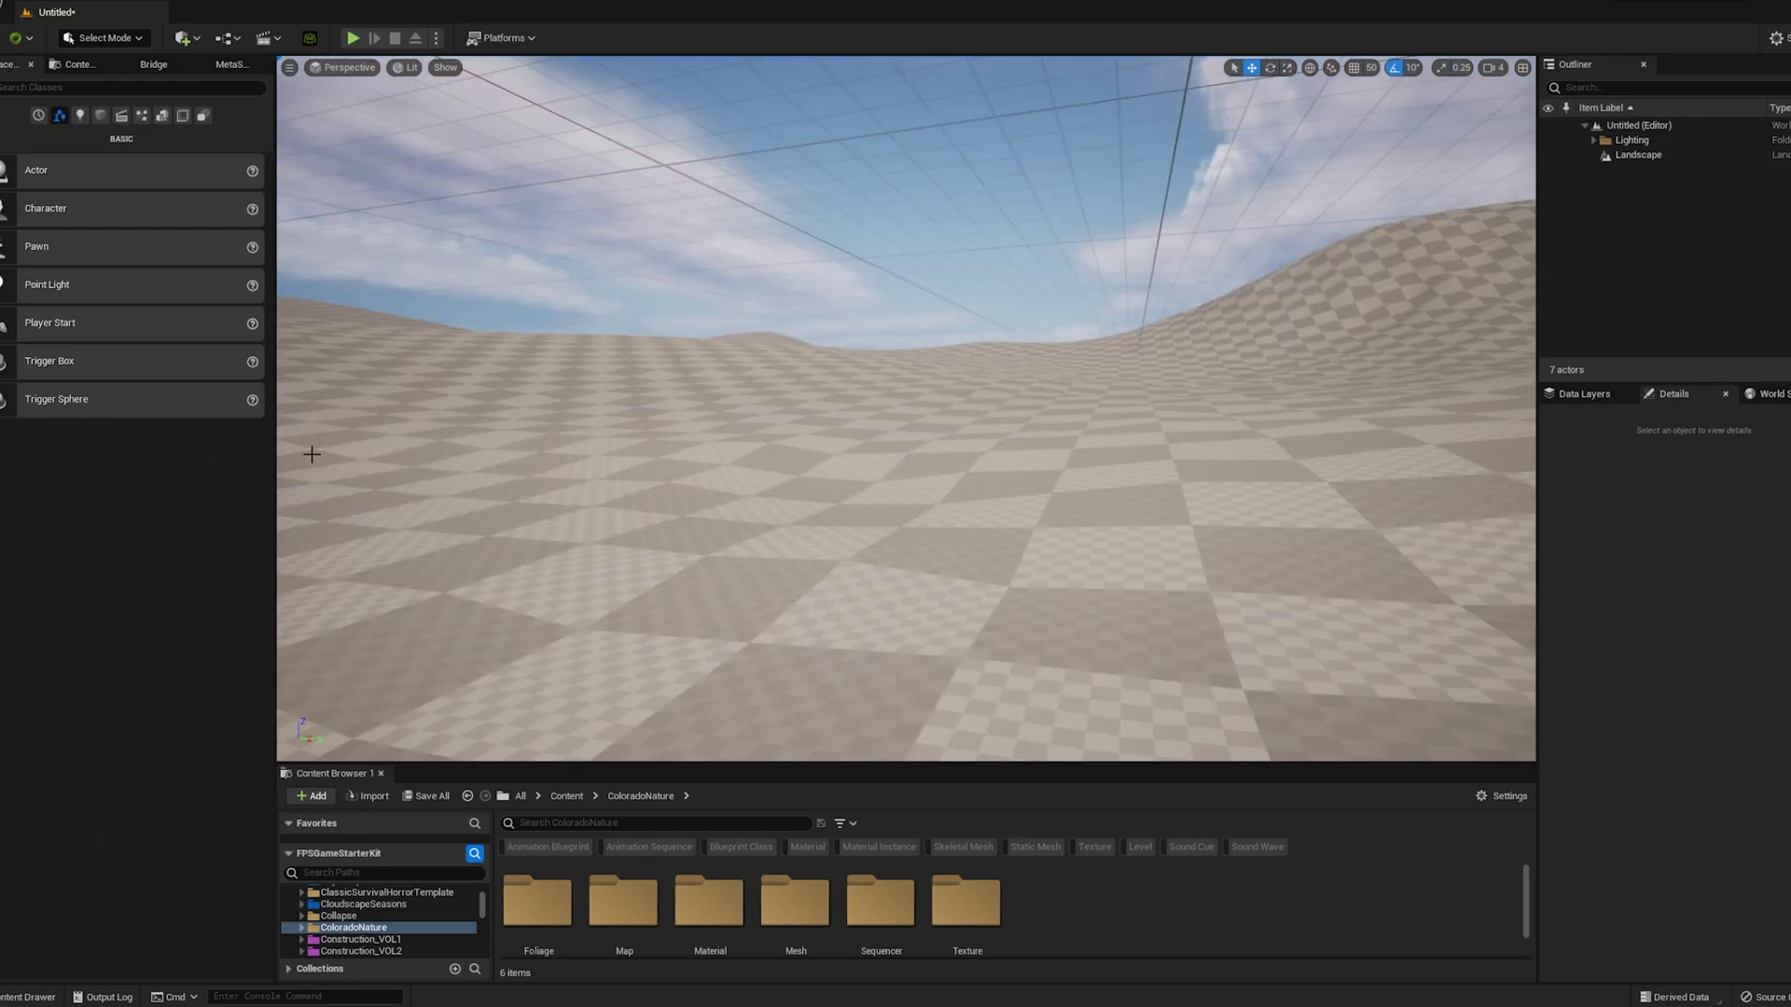
{"action": "right_click_drag", "start_coordinate": [277, 523], "coordinate": [280, 524]}
{"action": "left_click_drag", "start_coordinate": [274, 521], "coordinate": [2, 521]}
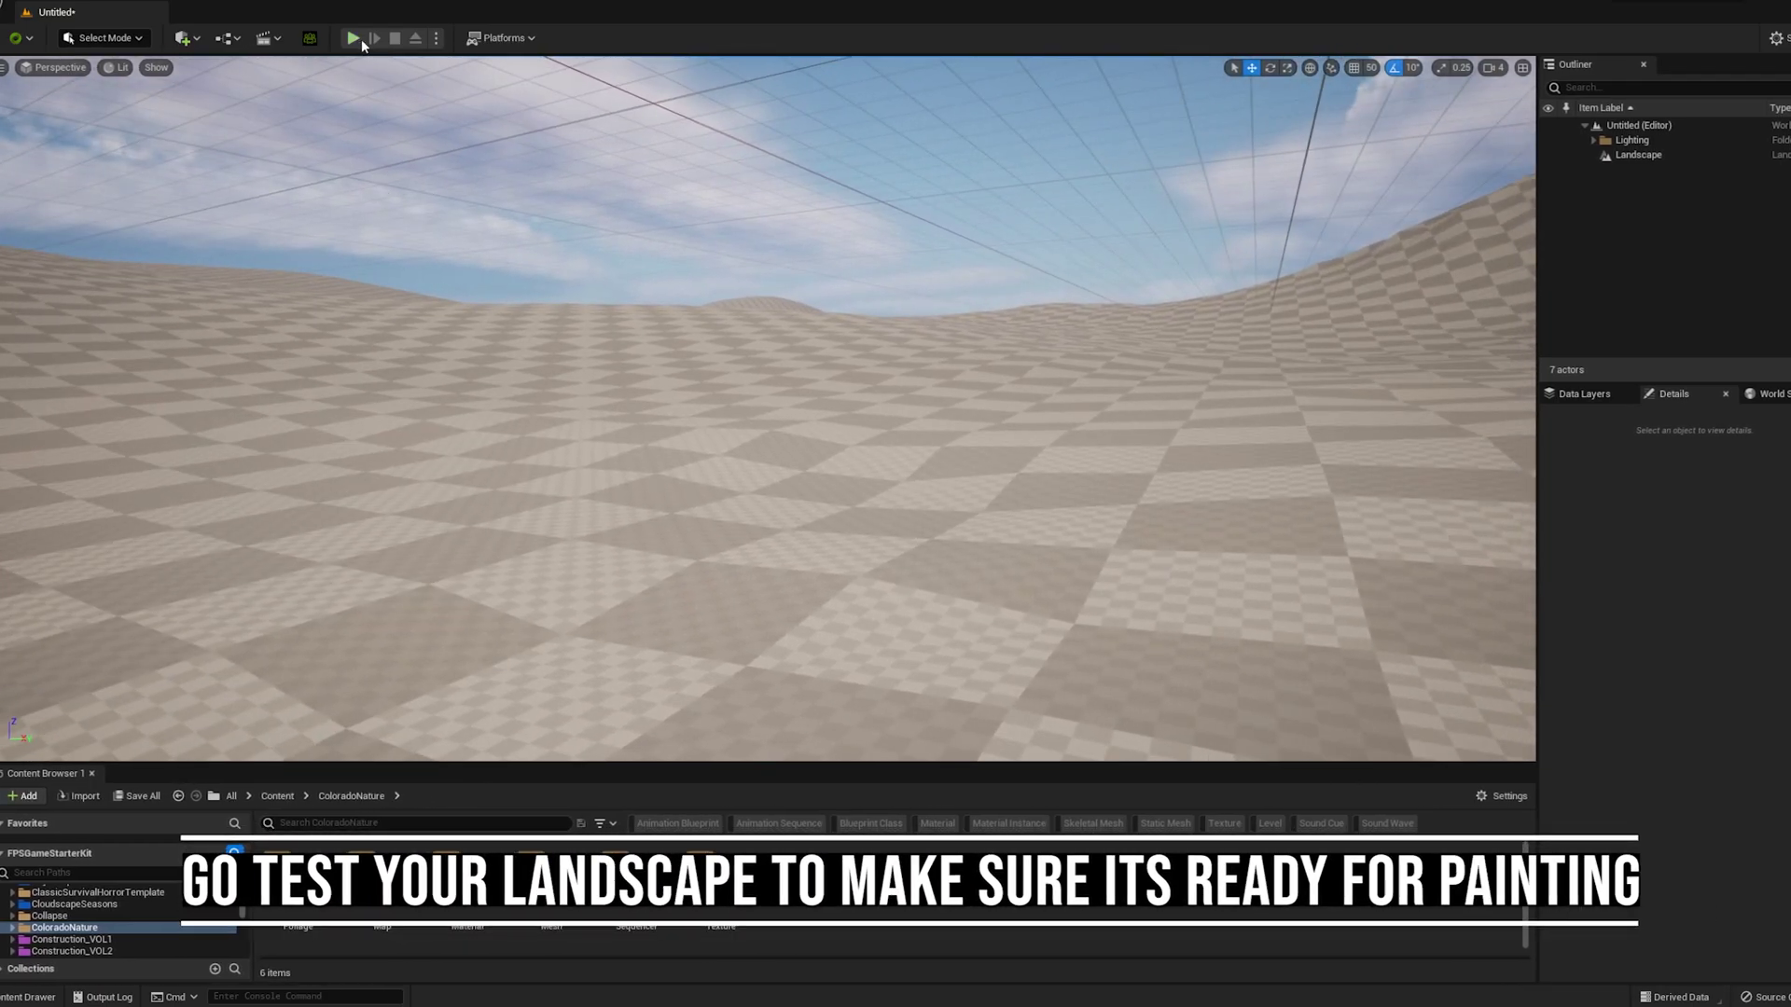
Step: Play-test the level by running the character across the landscape, and stop the session
{"action": "left_click", "coordinate": [353, 37]}
{"action": "key", "text": "w"}
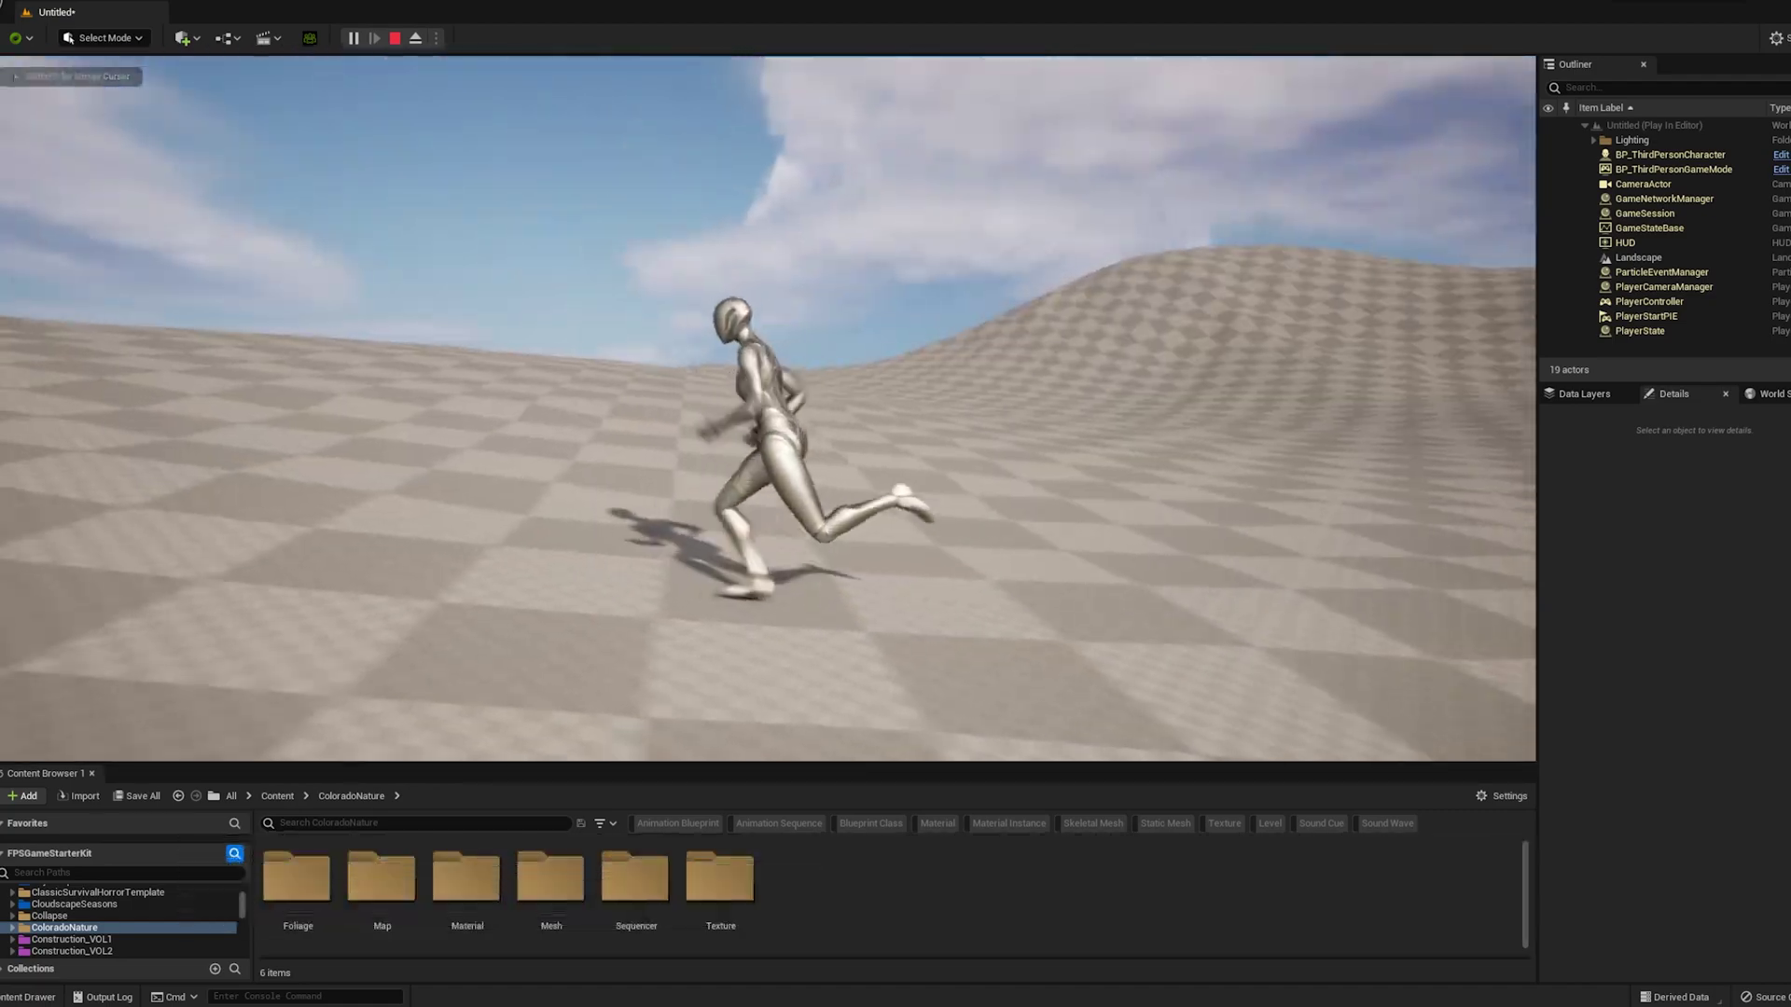
{"action": "key", "text": "w"}
{"action": "key", "text": "w"}
{"action": "key", "text": "a"}
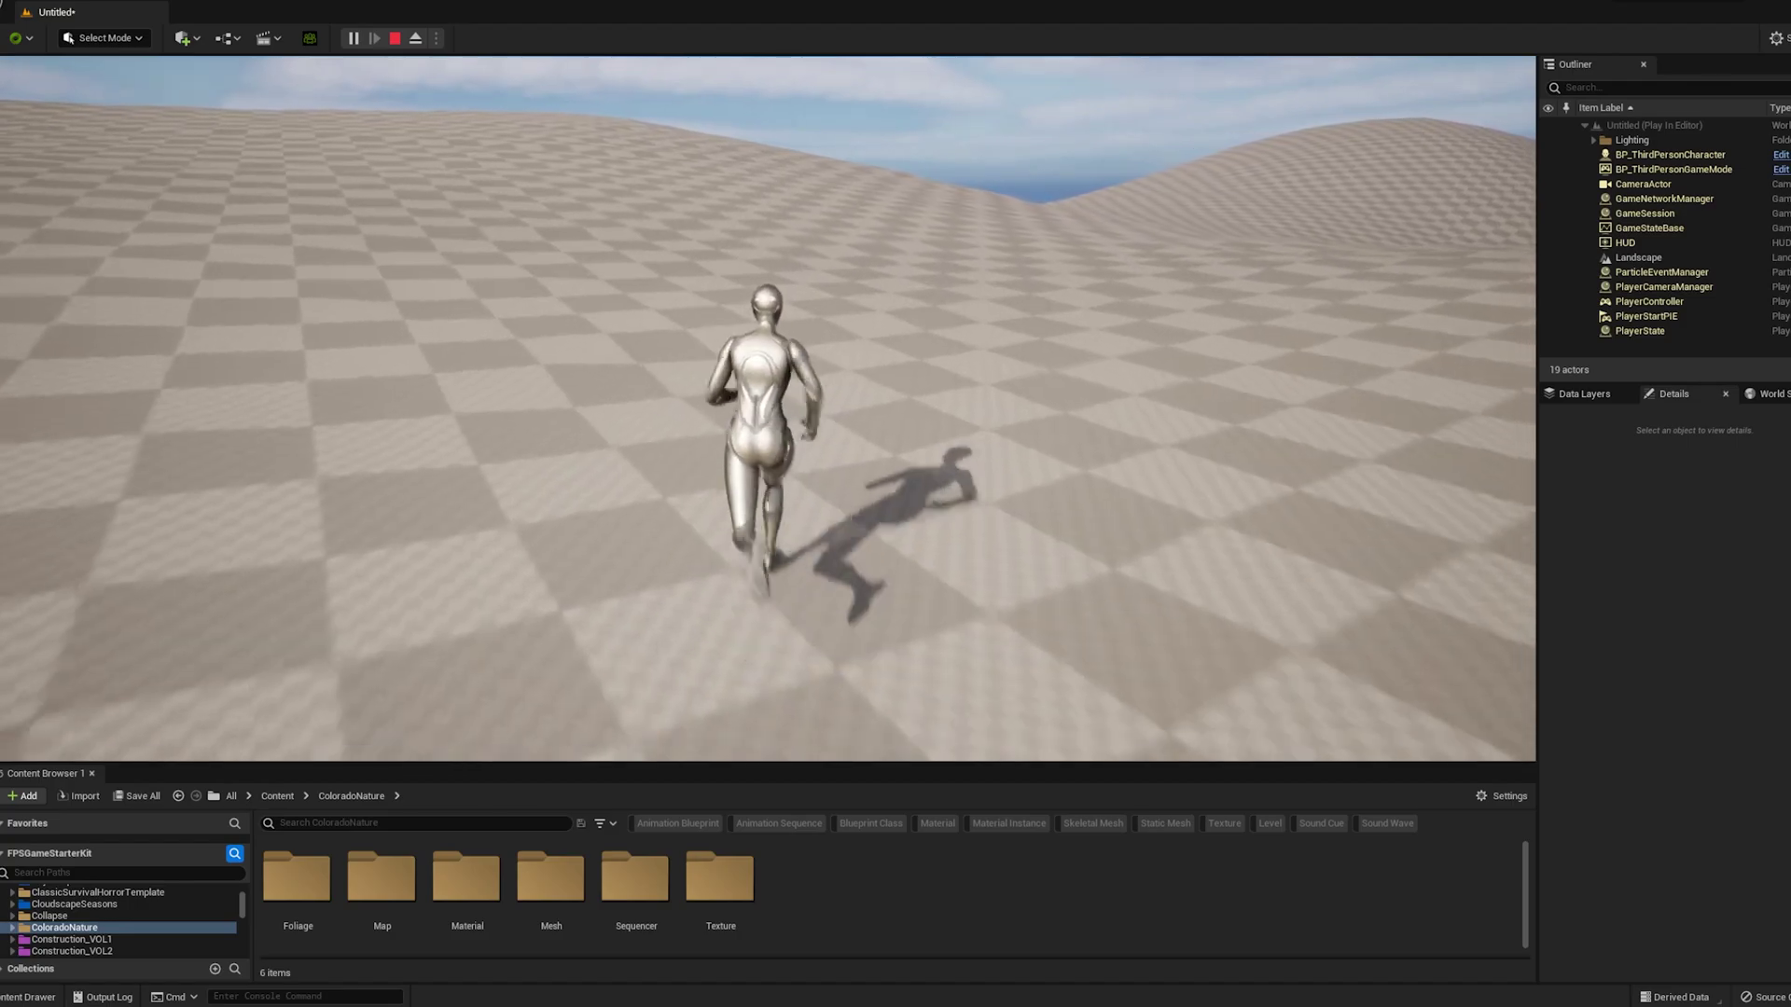
{"action": "key", "text": "Escape"}
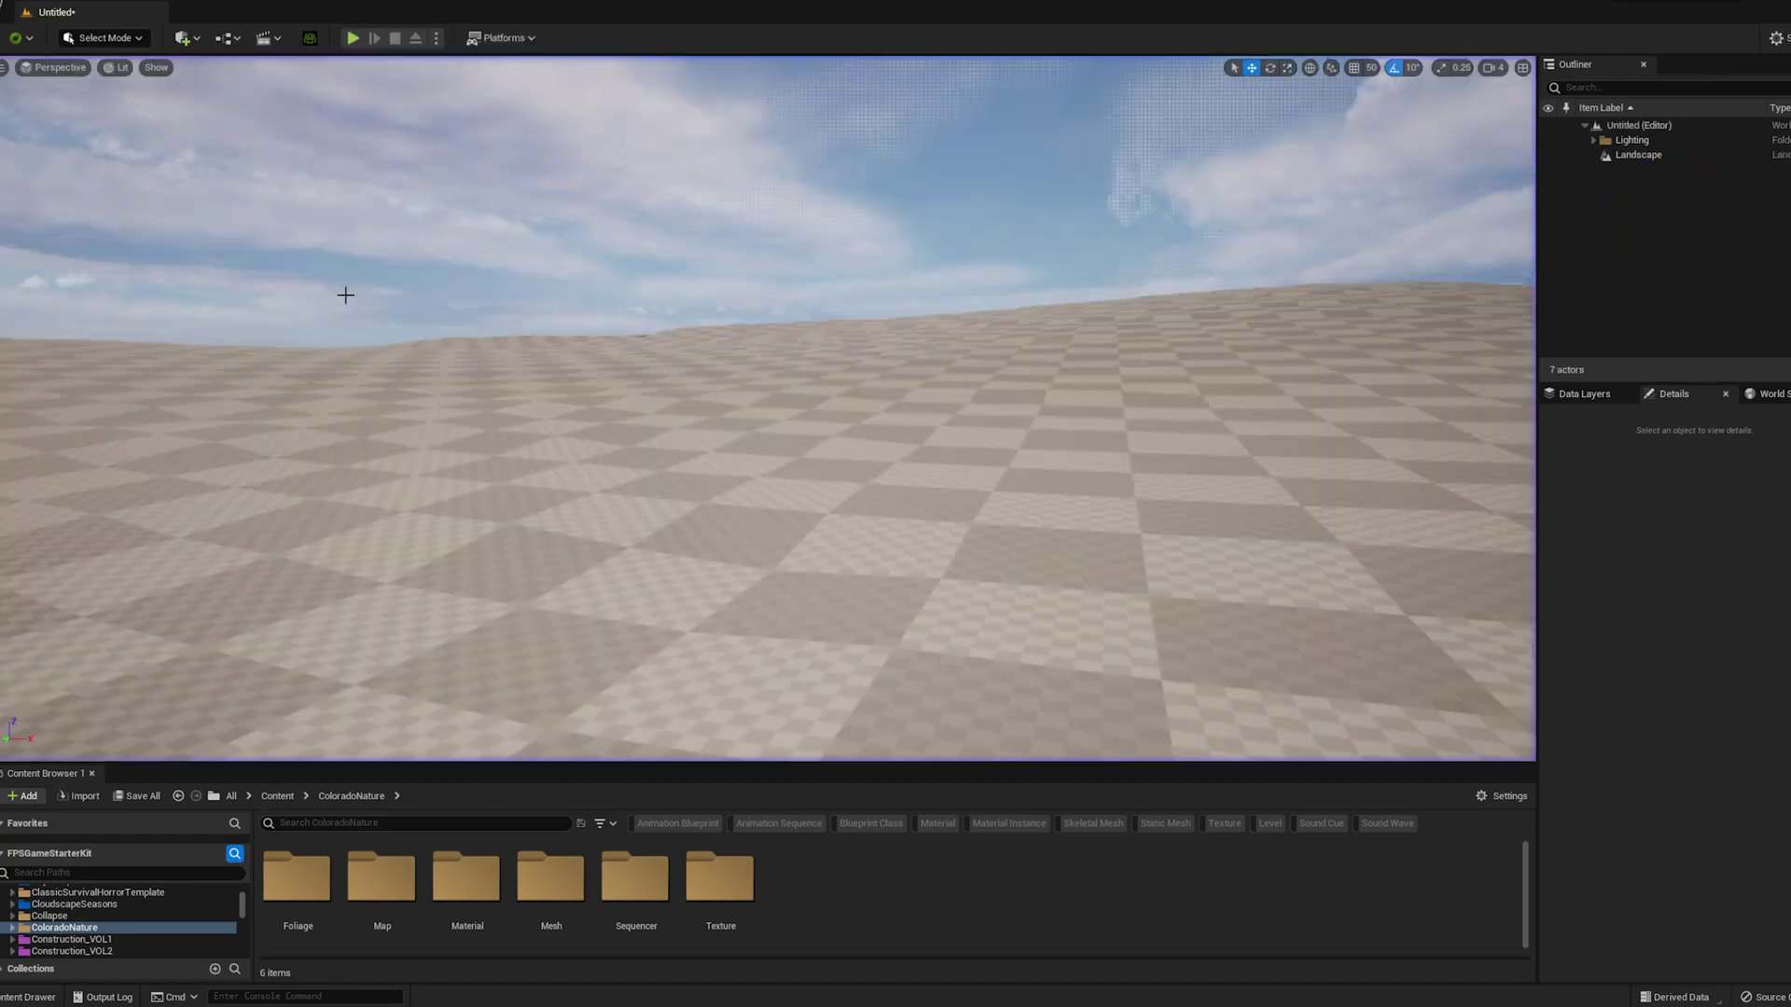
Step: Select the landscape and bring its Landscape Material property into view in its details
{"action": "right_click_drag", "start_coordinate": [840, 410], "coordinate": [907, 375]}
{"action": "left_click", "coordinate": [828, 411]}
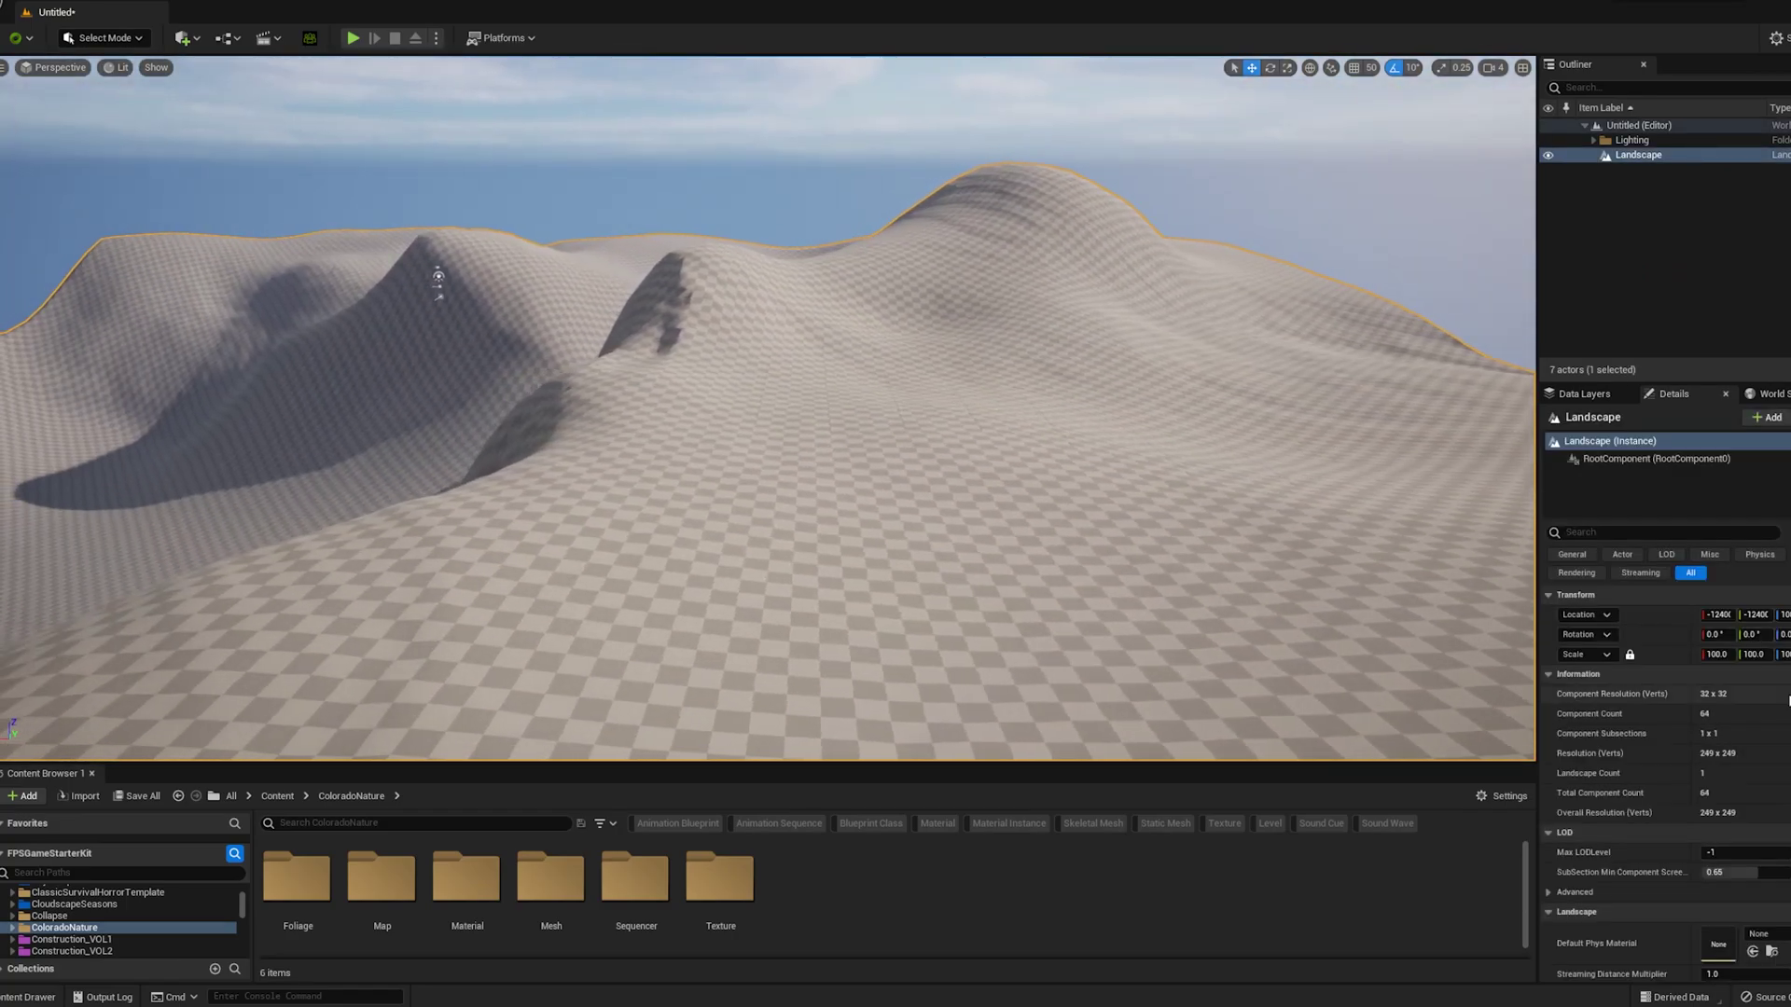
{"action": "scroll", "coordinate": [1763, 720], "scroll_direction": "down", "scroll_amount": 3}
{"action": "scroll", "coordinate": [1744, 737], "scroll_direction": "down", "scroll_amount": 3}
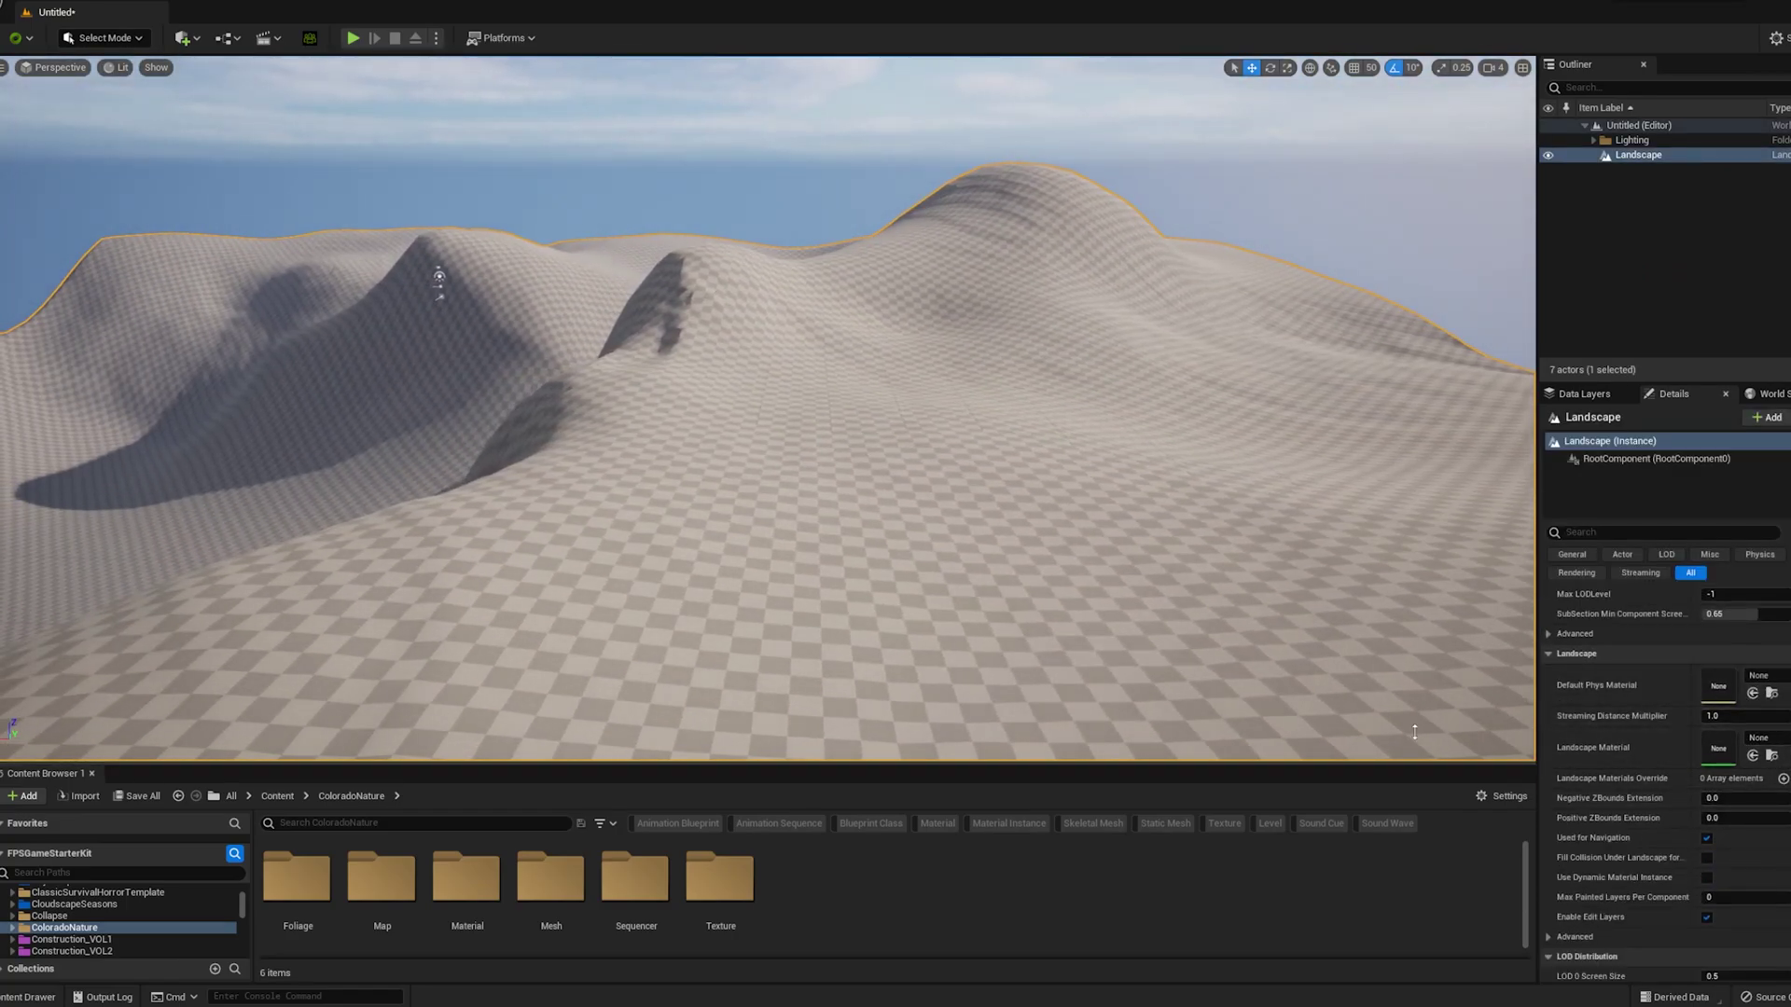
Step: Enlarge the Content Browser, search the ColoradoNature folder for "Landscape" and filter the results to material instances
{"action": "left_click_drag", "start_coordinate": [528, 762], "coordinate": [494, 643]}
{"action": "type", "text": "L"}
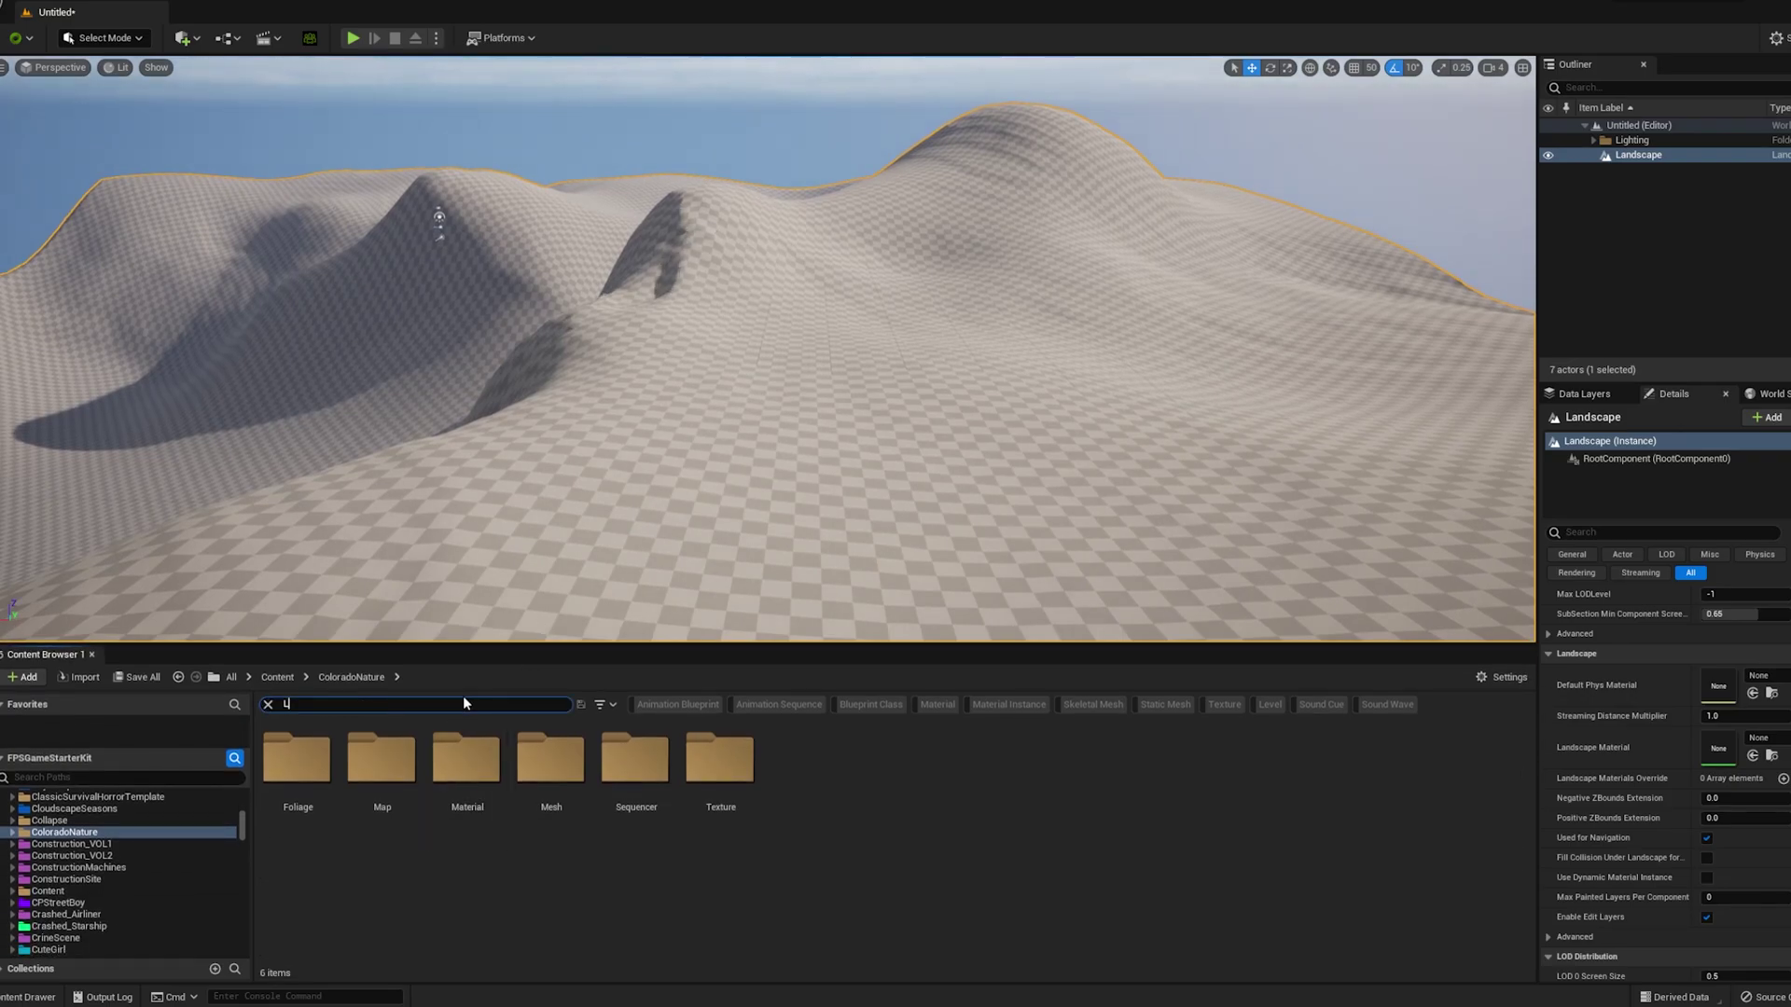
{"action": "type", "text": "andscape"}
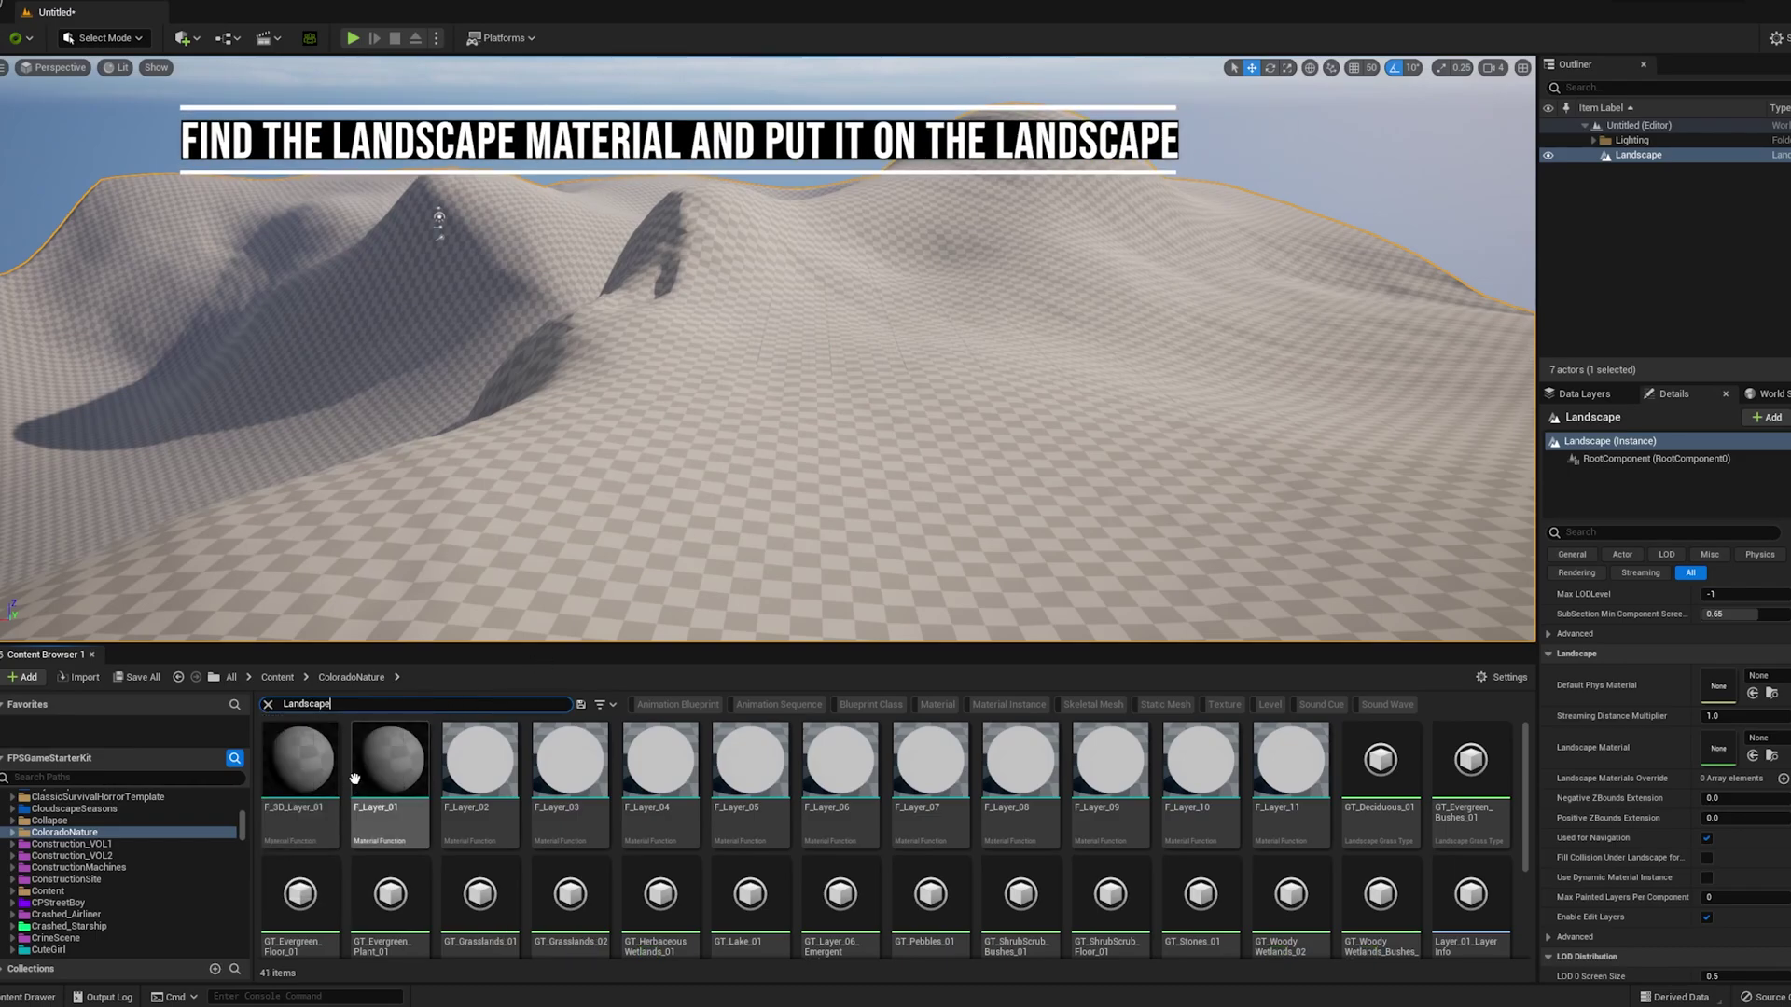
{"action": "left_click", "coordinate": [943, 708]}
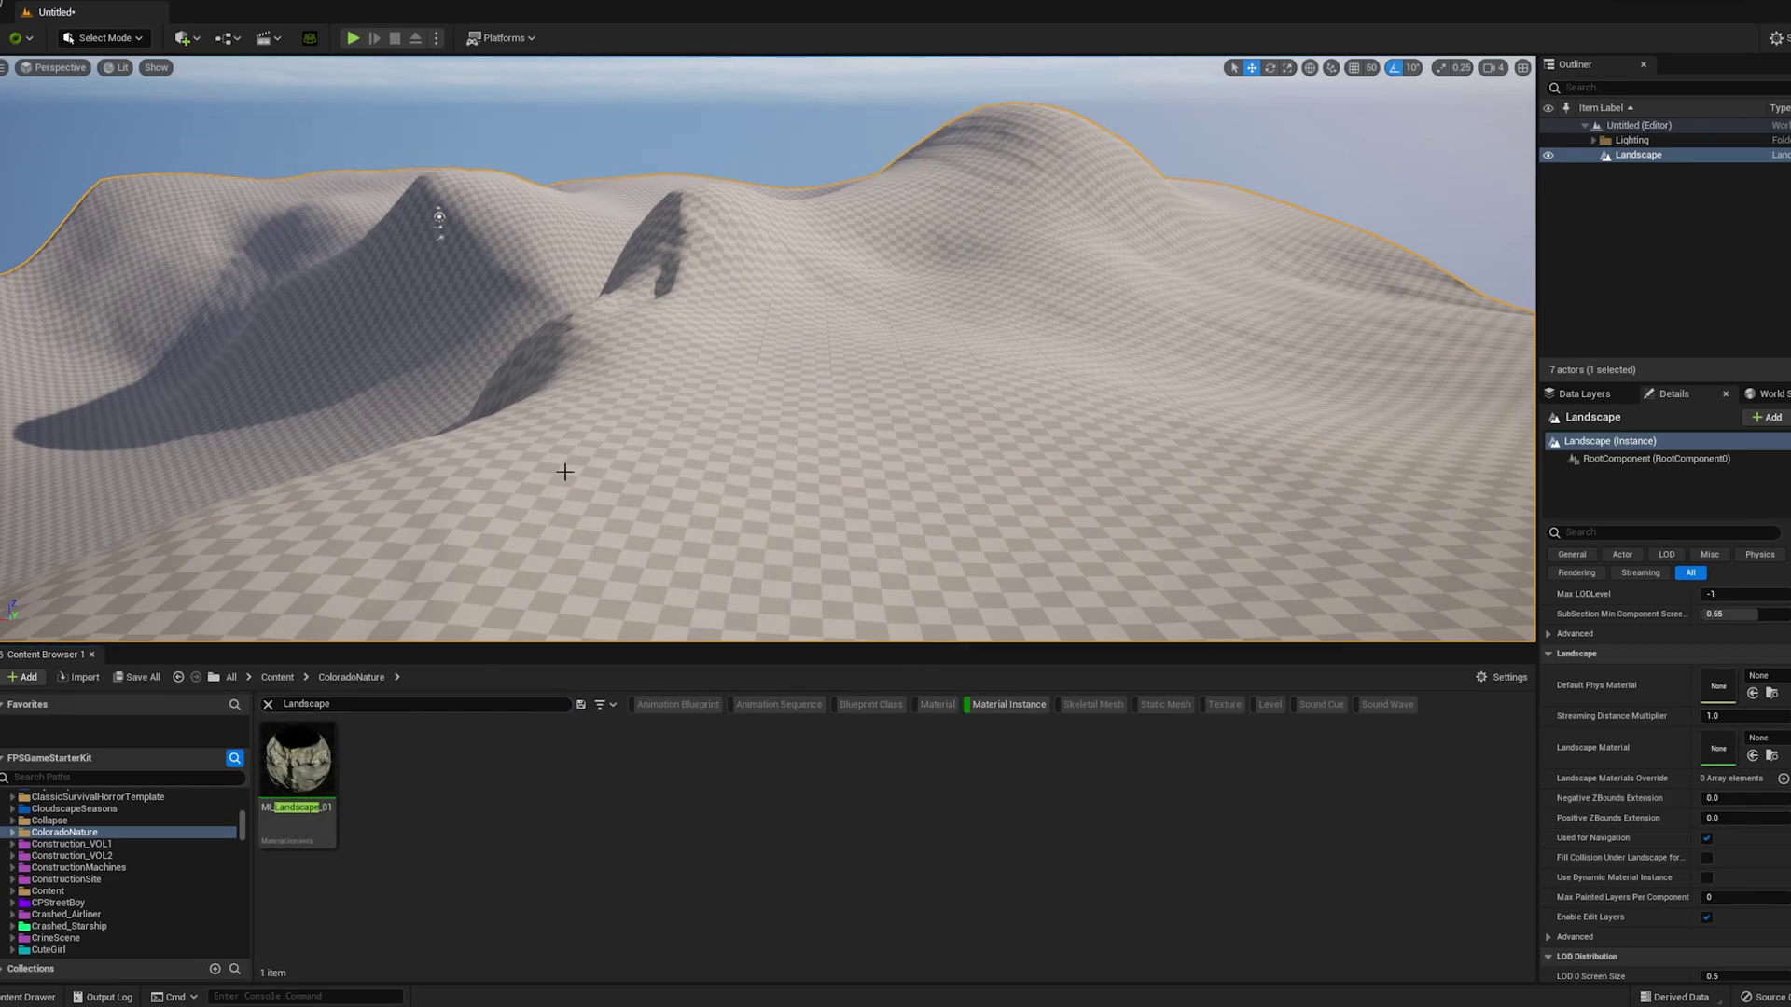
Step: Assign the MI_Landscape_01 material instance as the landscape's Landscape Material and inspect the terrain
{"action": "left_click_drag", "start_coordinate": [573, 450], "coordinate": [1032, 392]}
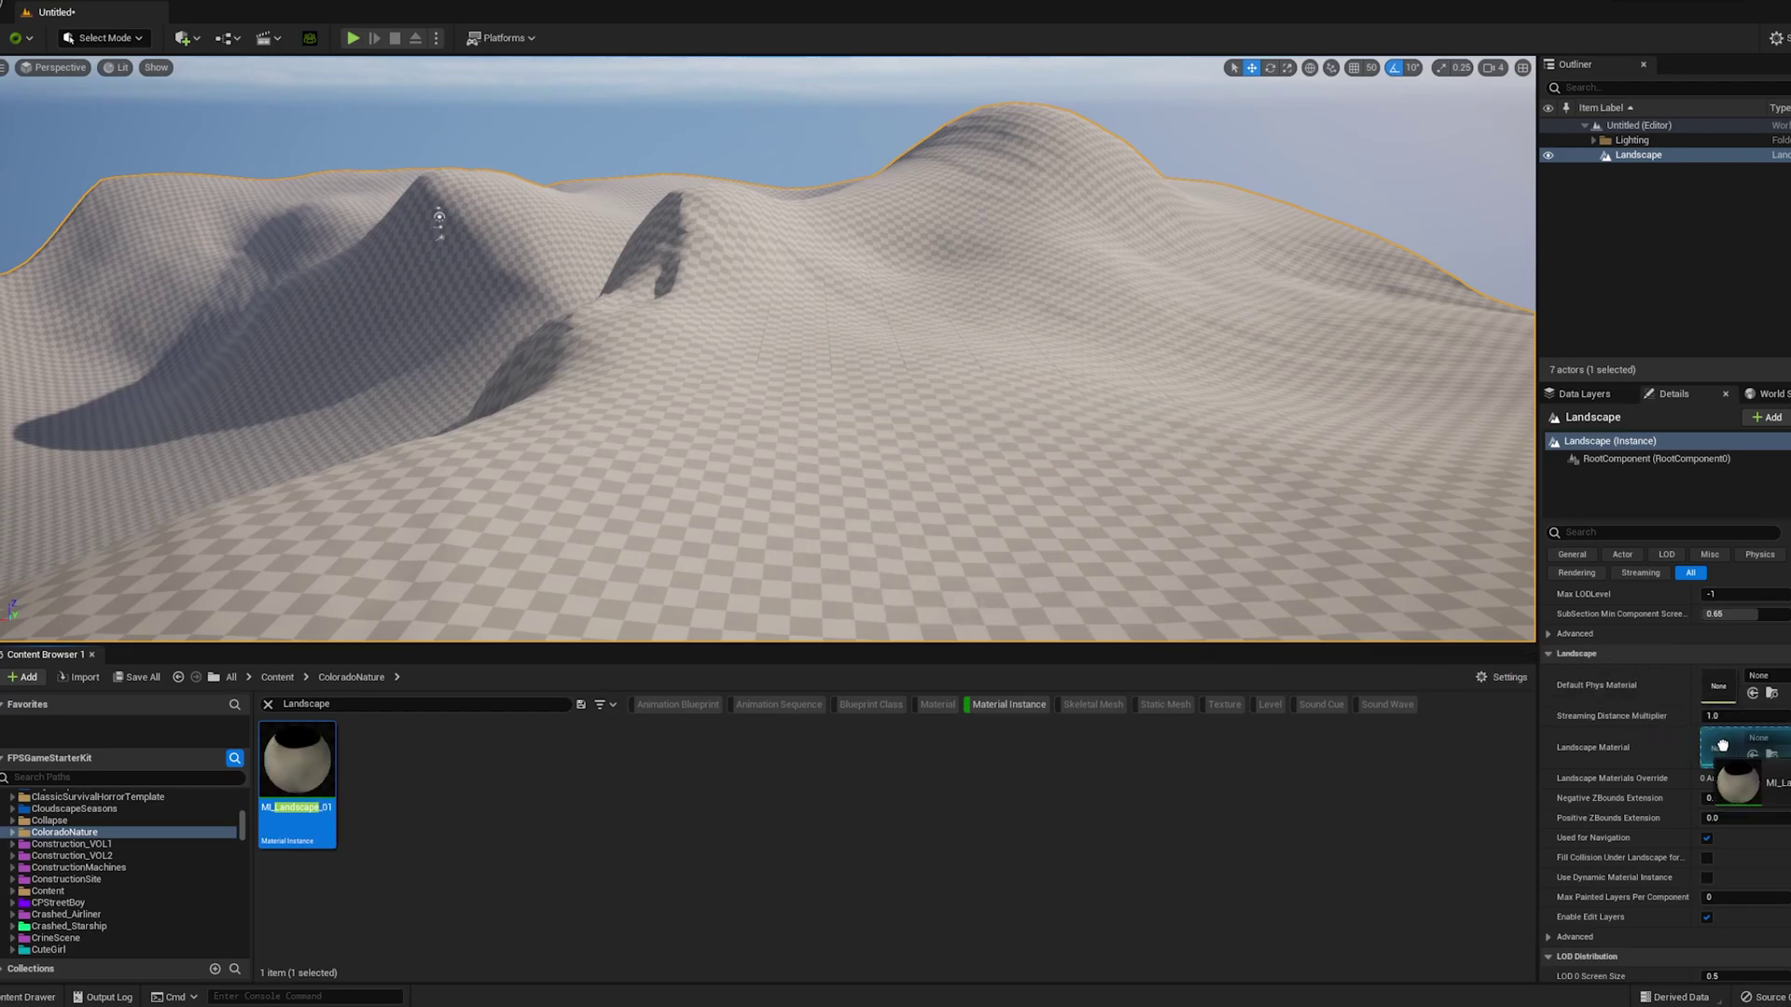
{"action": "left_click_drag", "start_coordinate": [1723, 747], "coordinate": [1723, 747]}
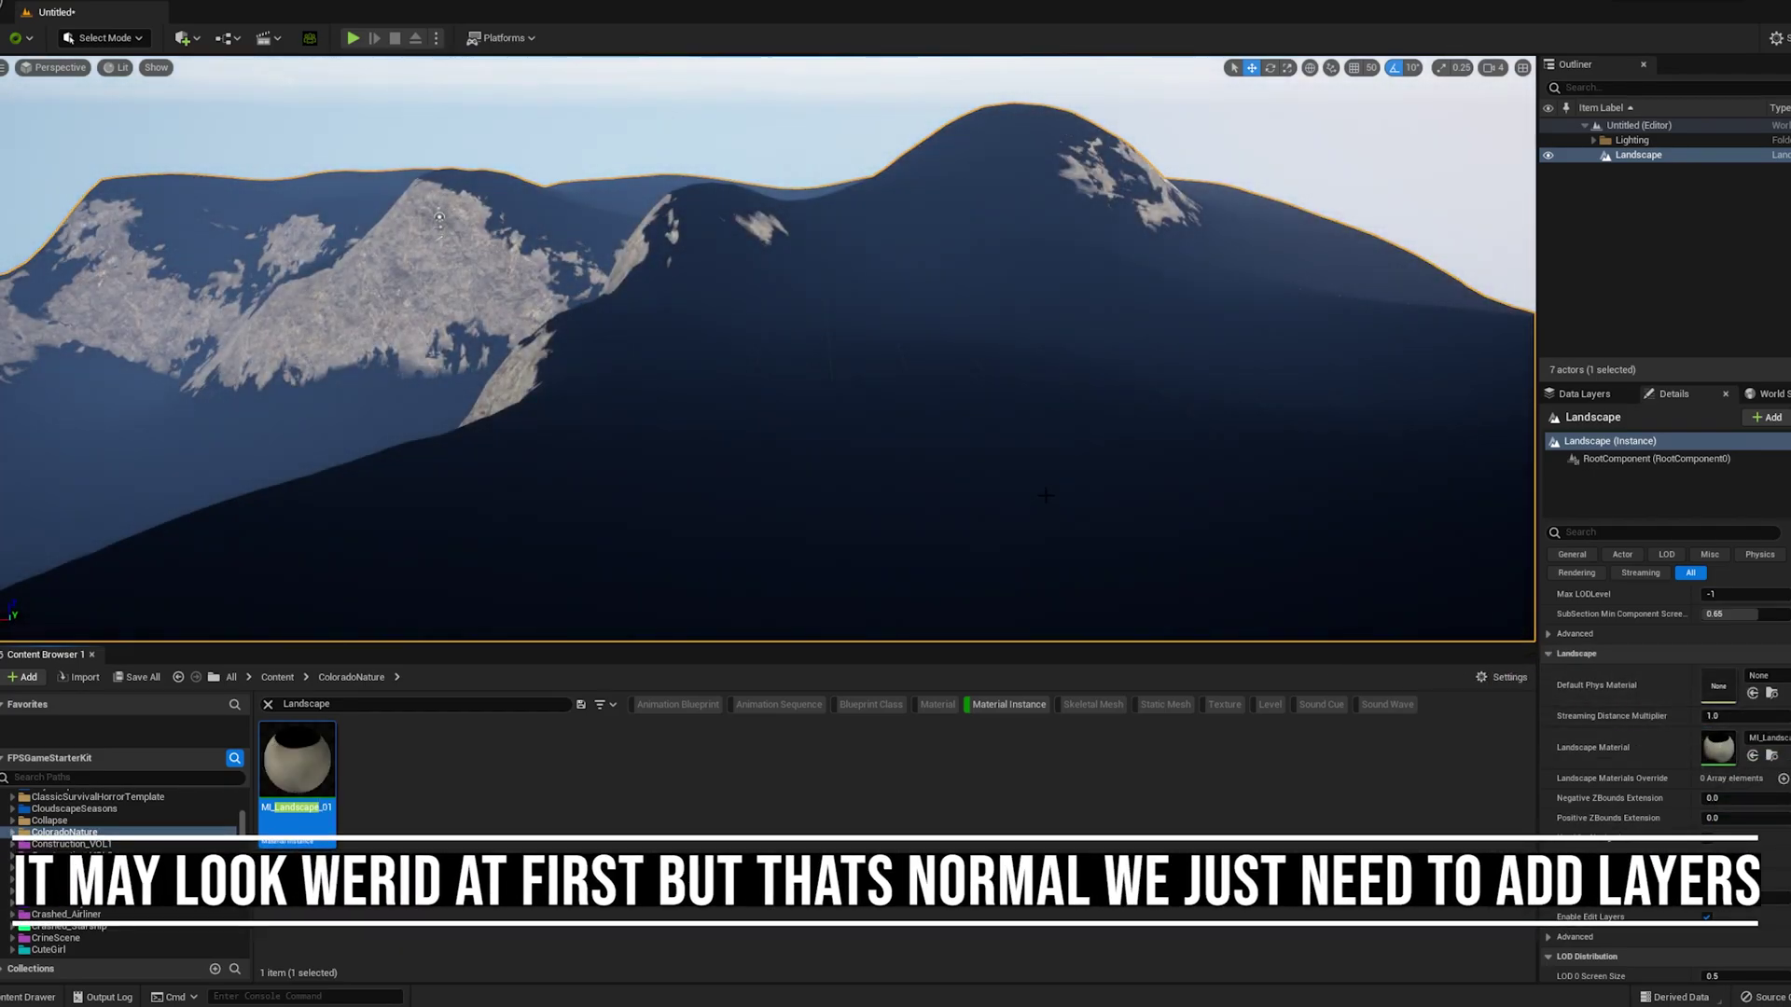
{"action": "right_click_drag", "start_coordinate": [1040, 474], "coordinate": [956, 493]}
{"action": "key", "text": "w"}
Step: Reopen the collapsed actor placement panel and reduce the height of the Content Browser
{"action": "left_click_drag", "start_coordinate": [7, 103], "coordinate": [273, 139]}
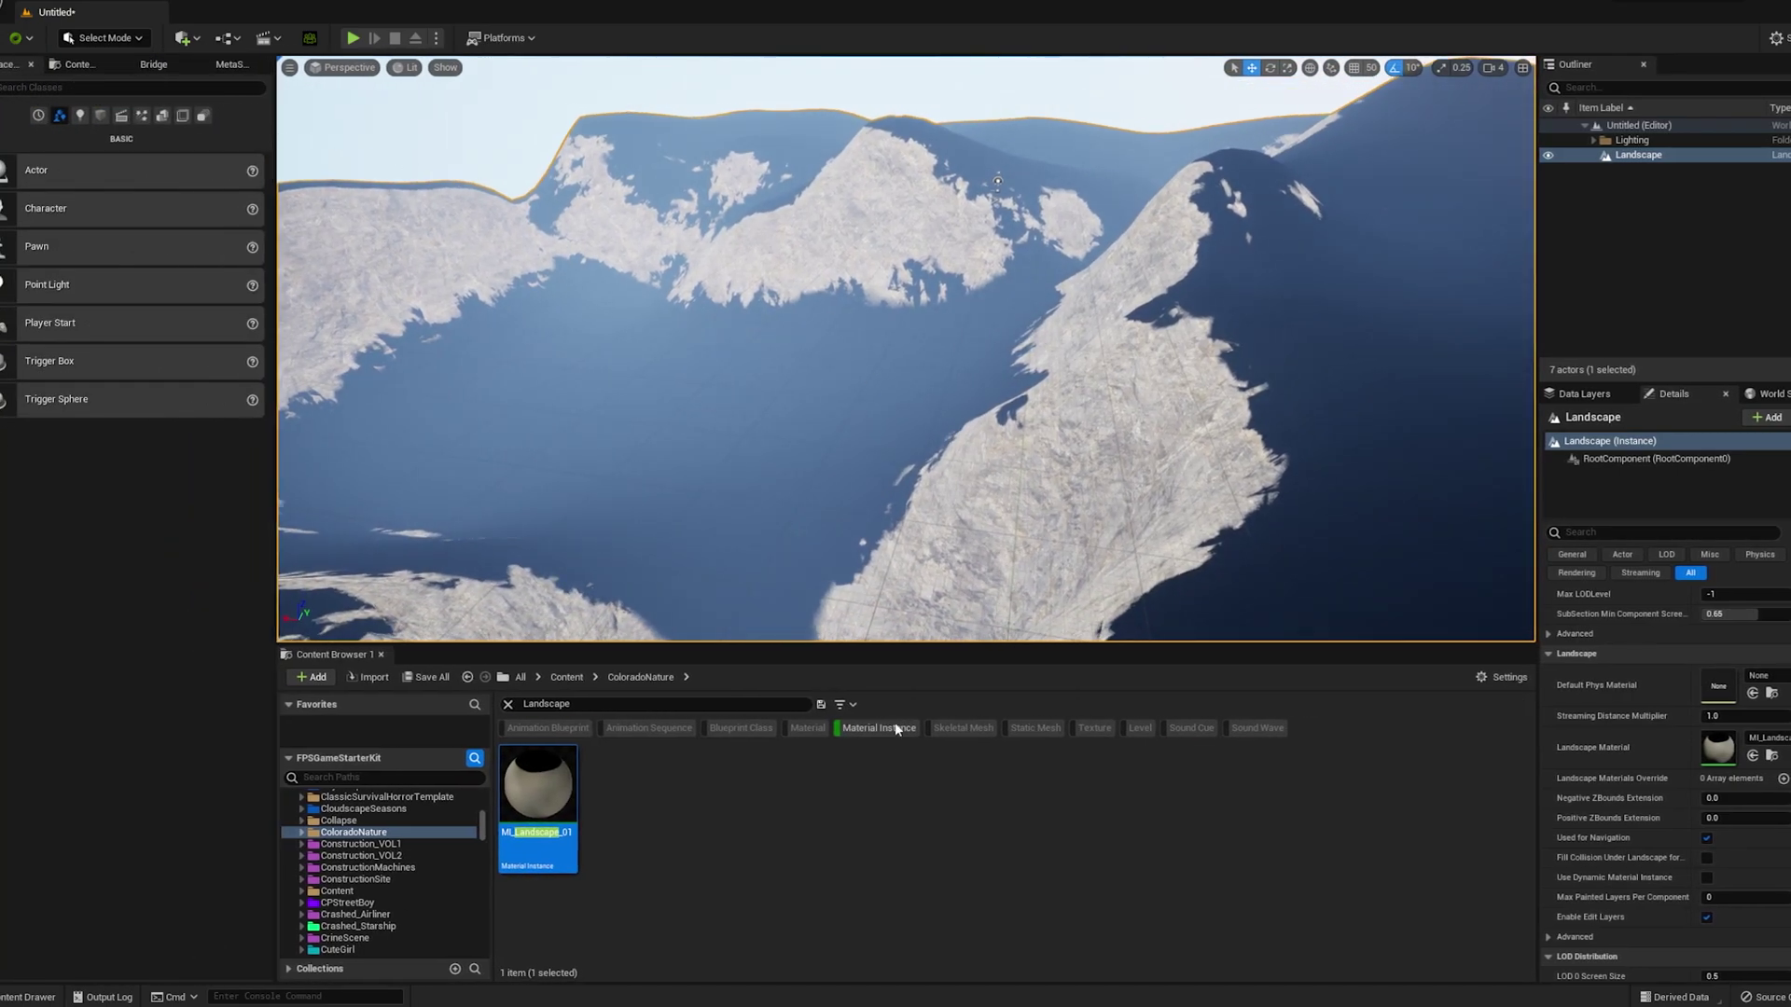
{"action": "left_click_drag", "start_coordinate": [903, 644], "coordinate": [903, 869]}
{"action": "right_click_drag", "start_coordinate": [762, 709], "coordinate": [873, 722]}
{"action": "left_click_drag", "start_coordinate": [794, 870], "coordinate": [812, 737]}
Step: Remove the Material Instance filter and browse all the "Landscape" search results for the layer info assets
{"action": "left_click", "coordinate": [880, 822]}
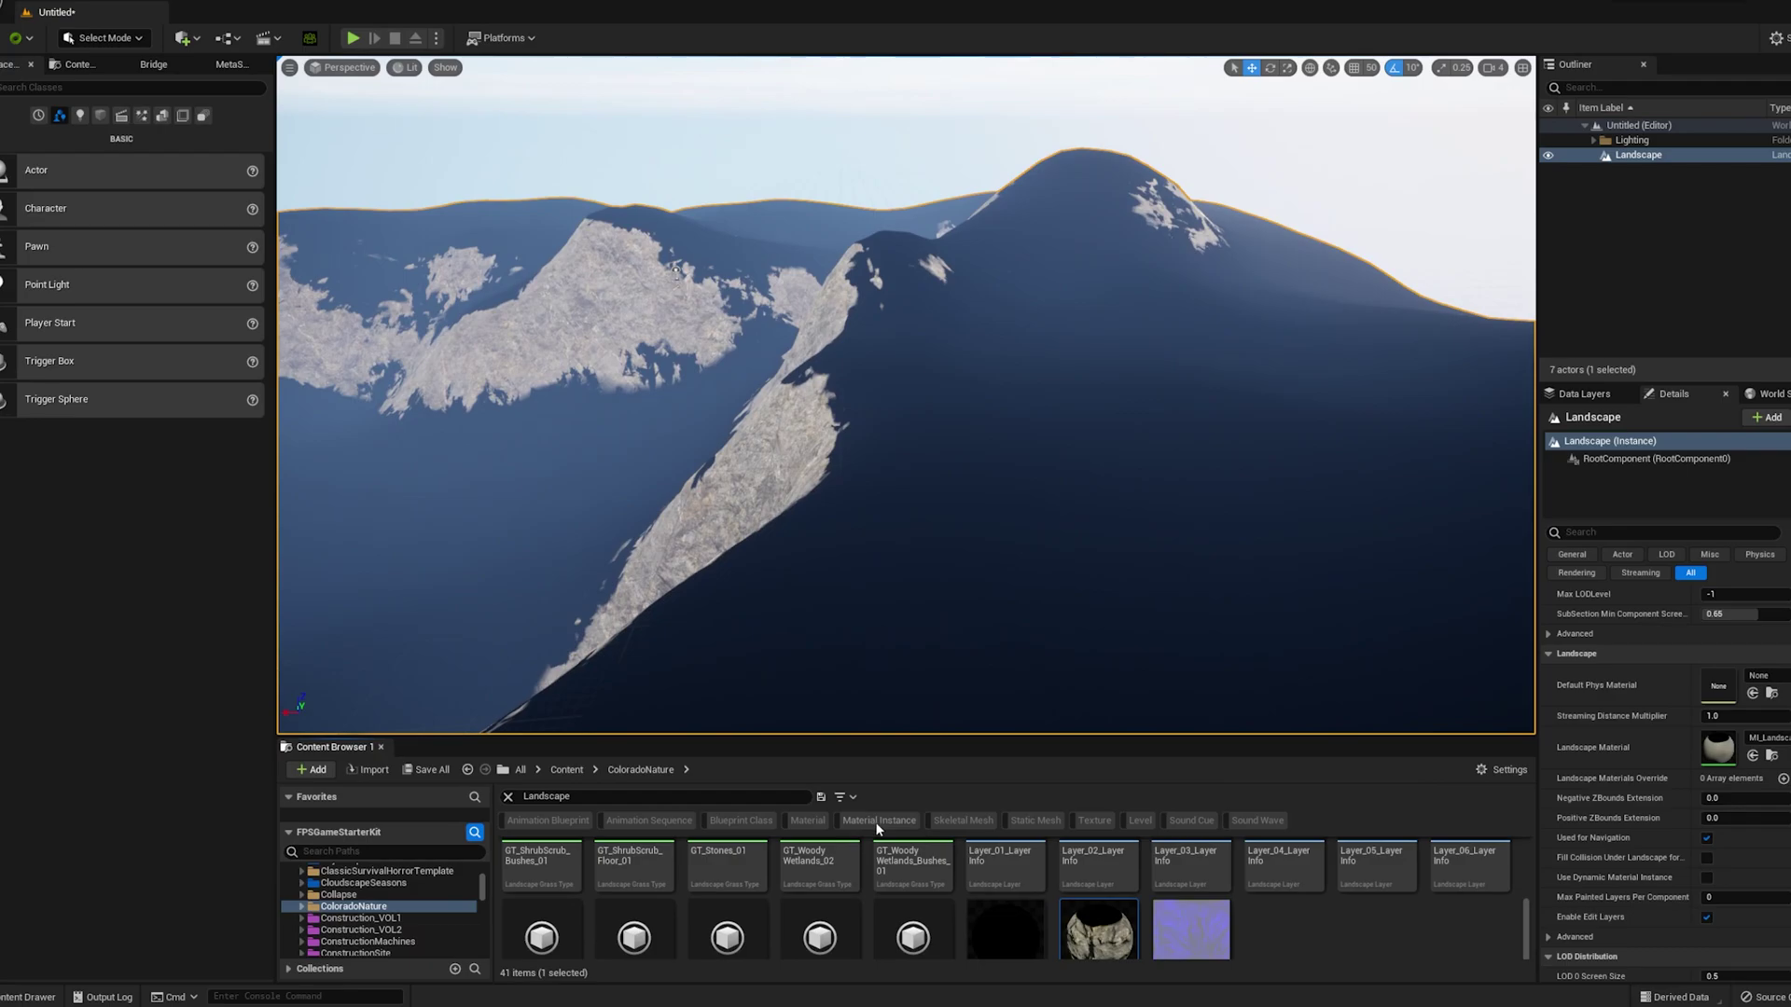
{"action": "scroll", "coordinate": [1005, 896], "scroll_direction": "down", "scroll_amount": 1}
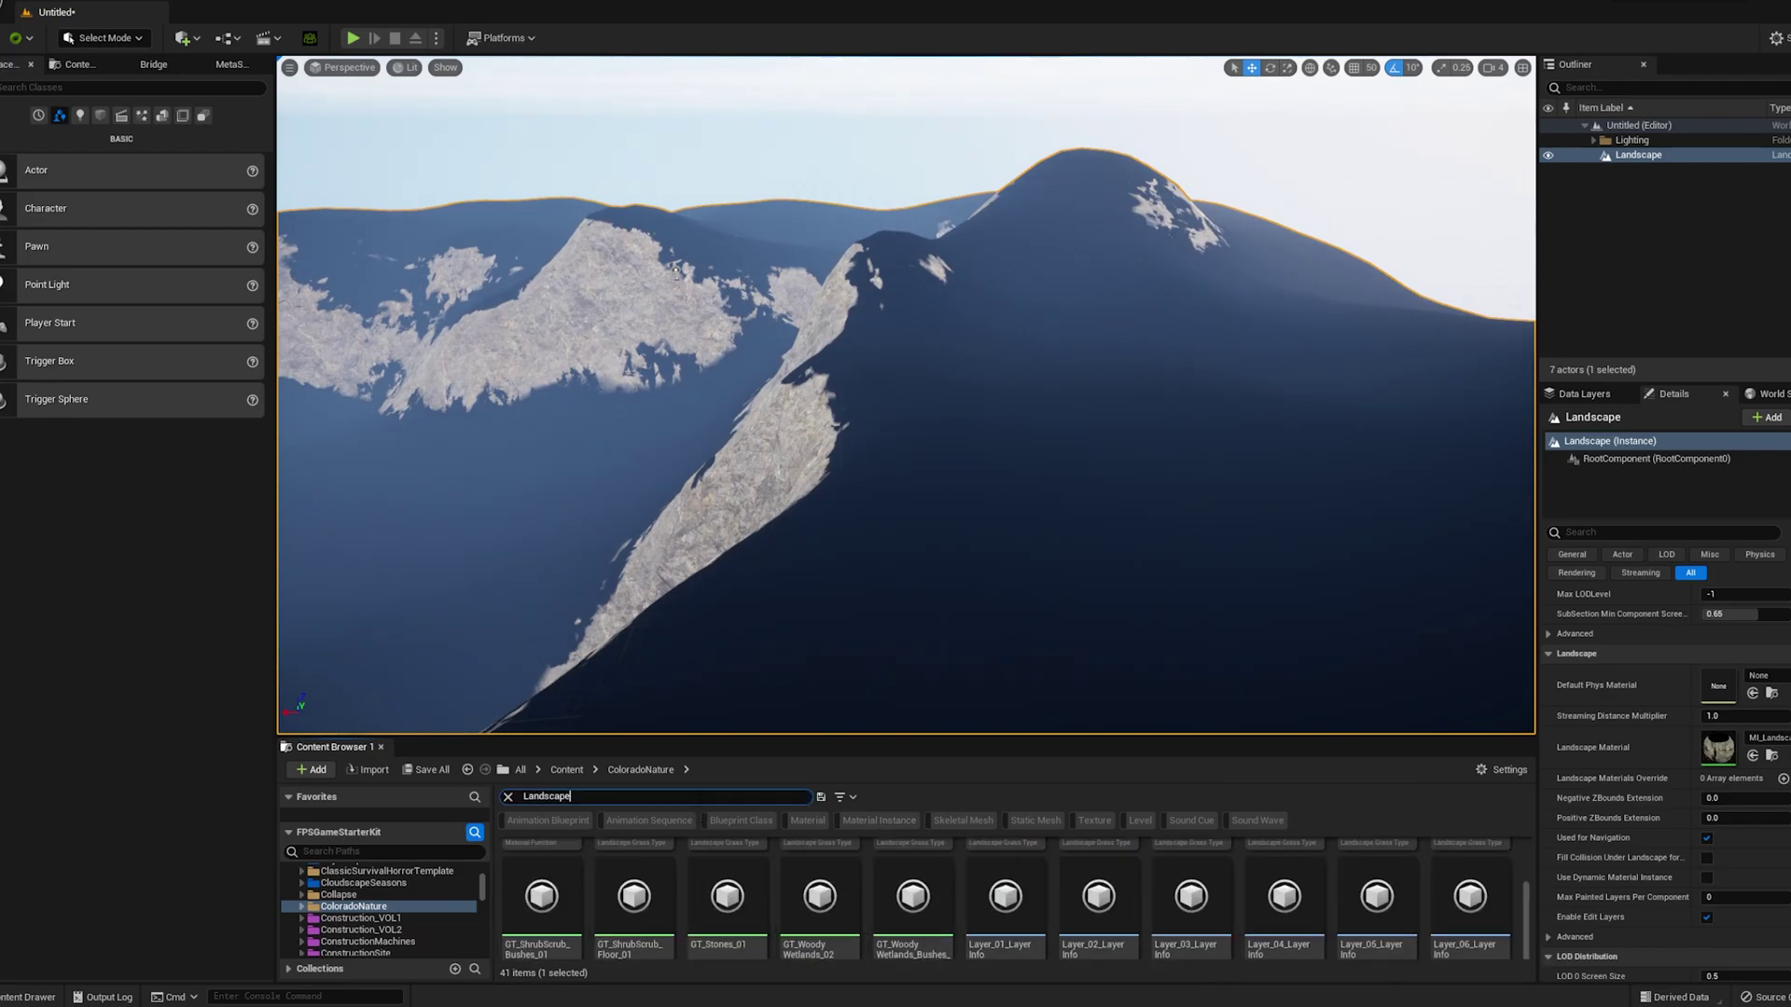
Step: Search the ColoradoNature folder for "Landscape layer" and locate the numbered layer info assets, starting with Layer_01_LayerInfo
{"action": "type", "text": "la"}
{"action": "key", "text": "Return"}
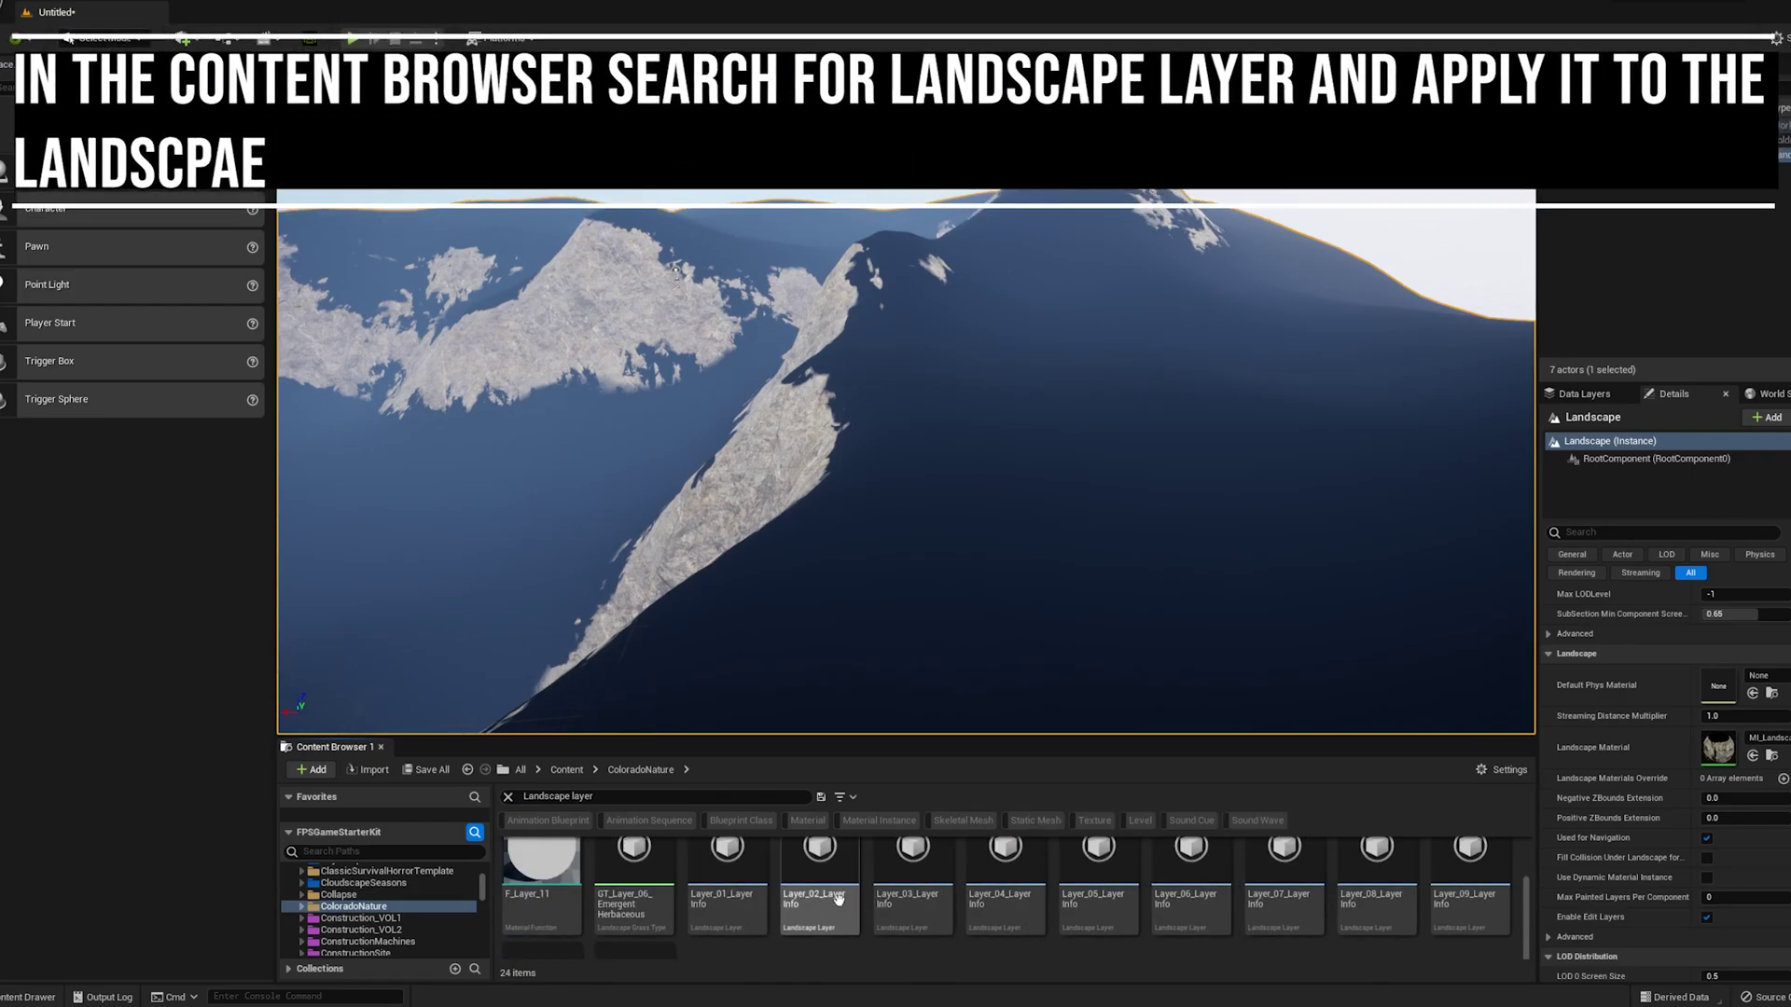
{"action": "scroll", "coordinate": [901, 898], "scroll_direction": "up", "scroll_amount": 1}
{"action": "scroll", "coordinate": [935, 907], "scroll_direction": "down", "scroll_amount": 1}
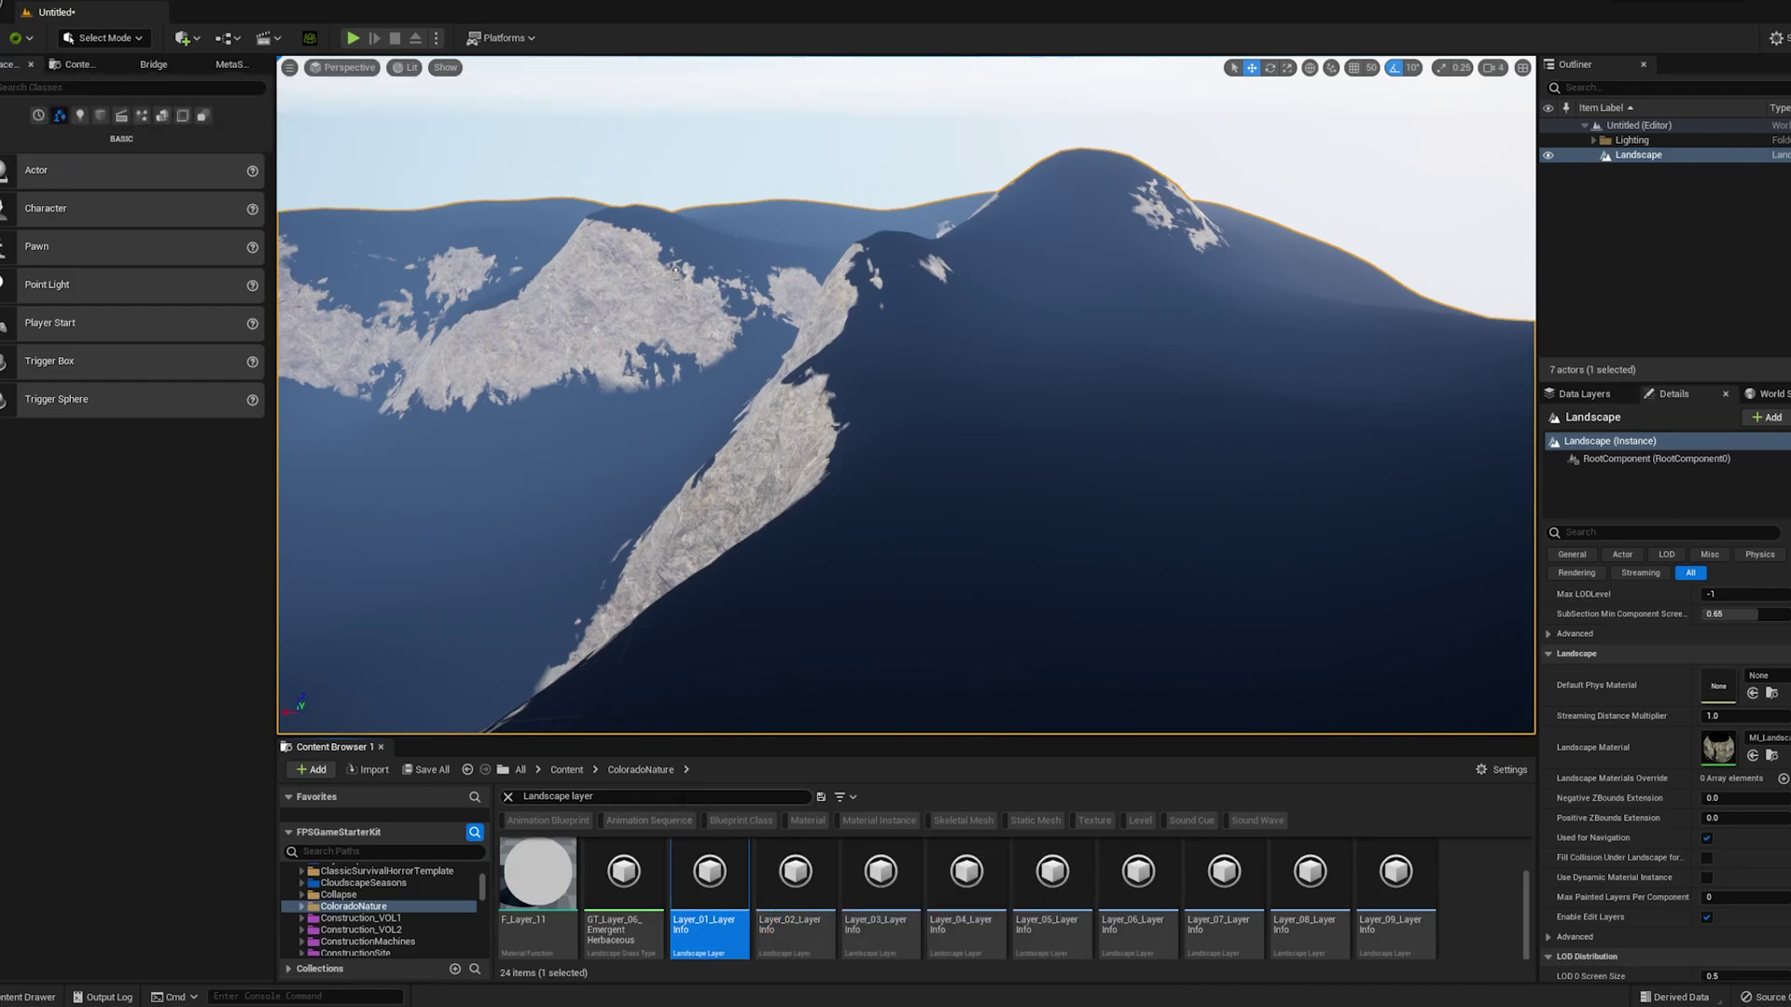
{"action": "scroll", "coordinate": [779, 896], "scroll_direction": "down", "scroll_amount": 1}
{"action": "scroll", "coordinate": [779, 898], "scroll_direction": "up", "scroll_amount": 1}
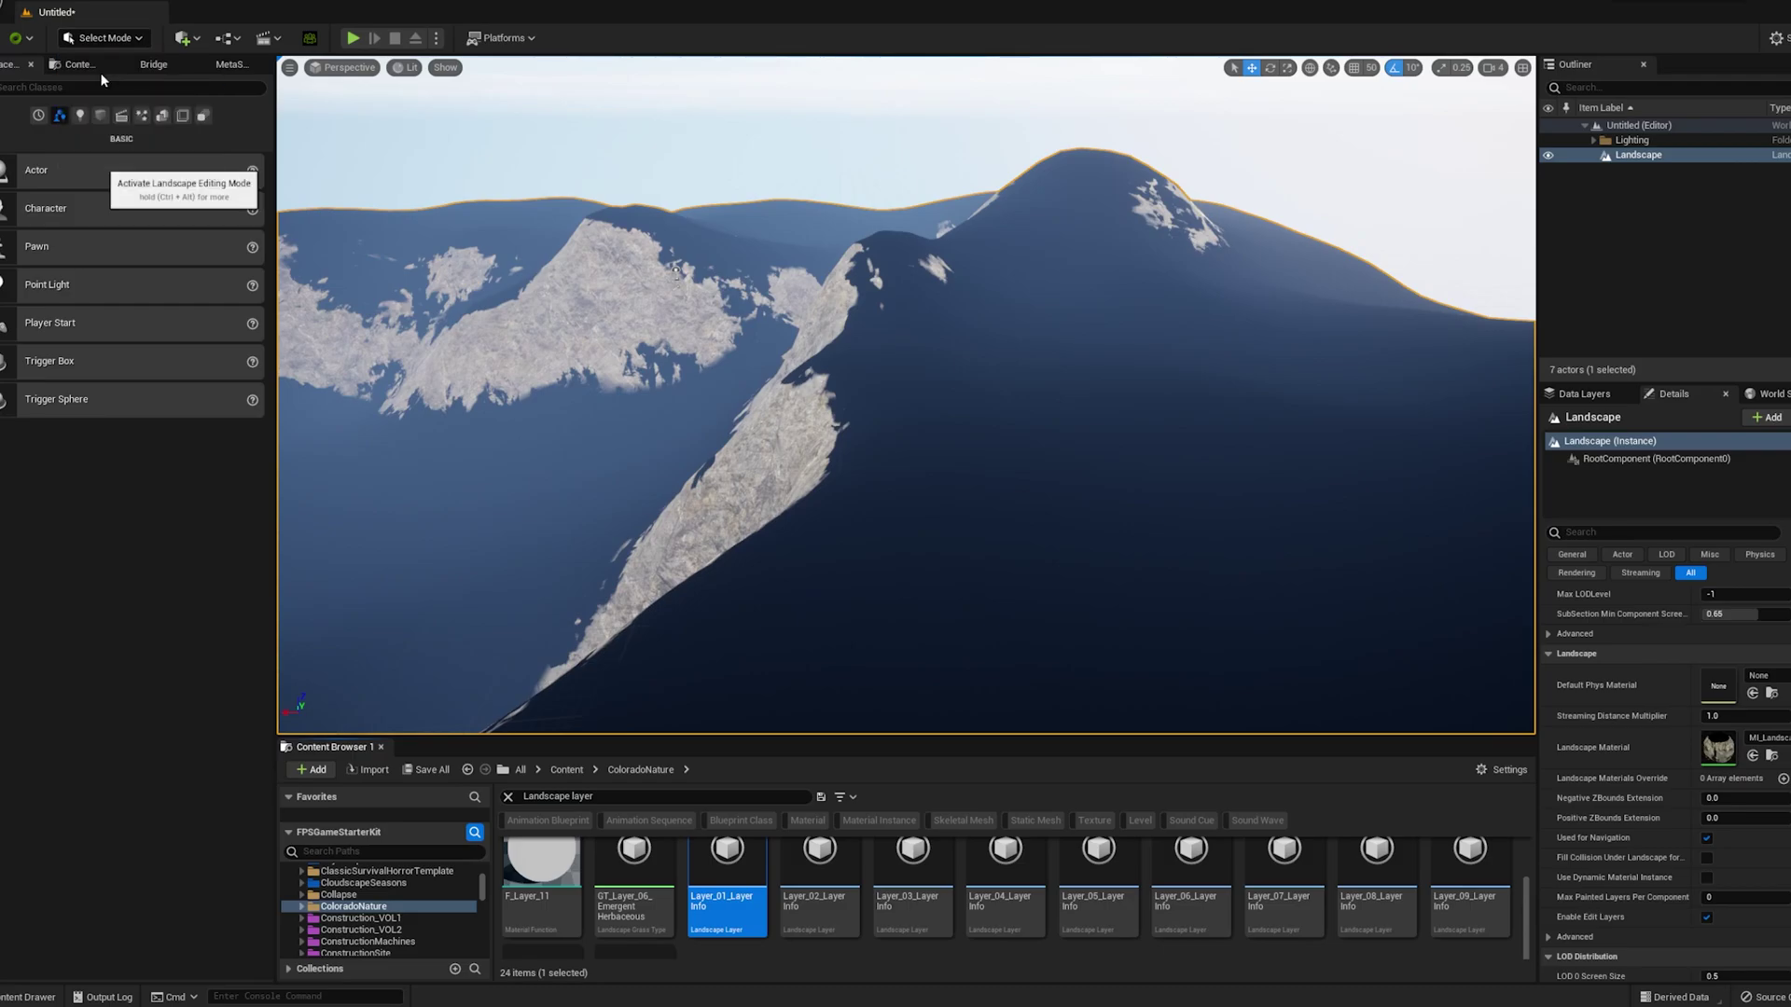
Step: Open the landscape paint tools and assign the Layer_01_LayerInfo asset to the Layer_01 target layer
{"action": "right_click_drag", "start_coordinate": [695, 344], "coordinate": [731, 347]}
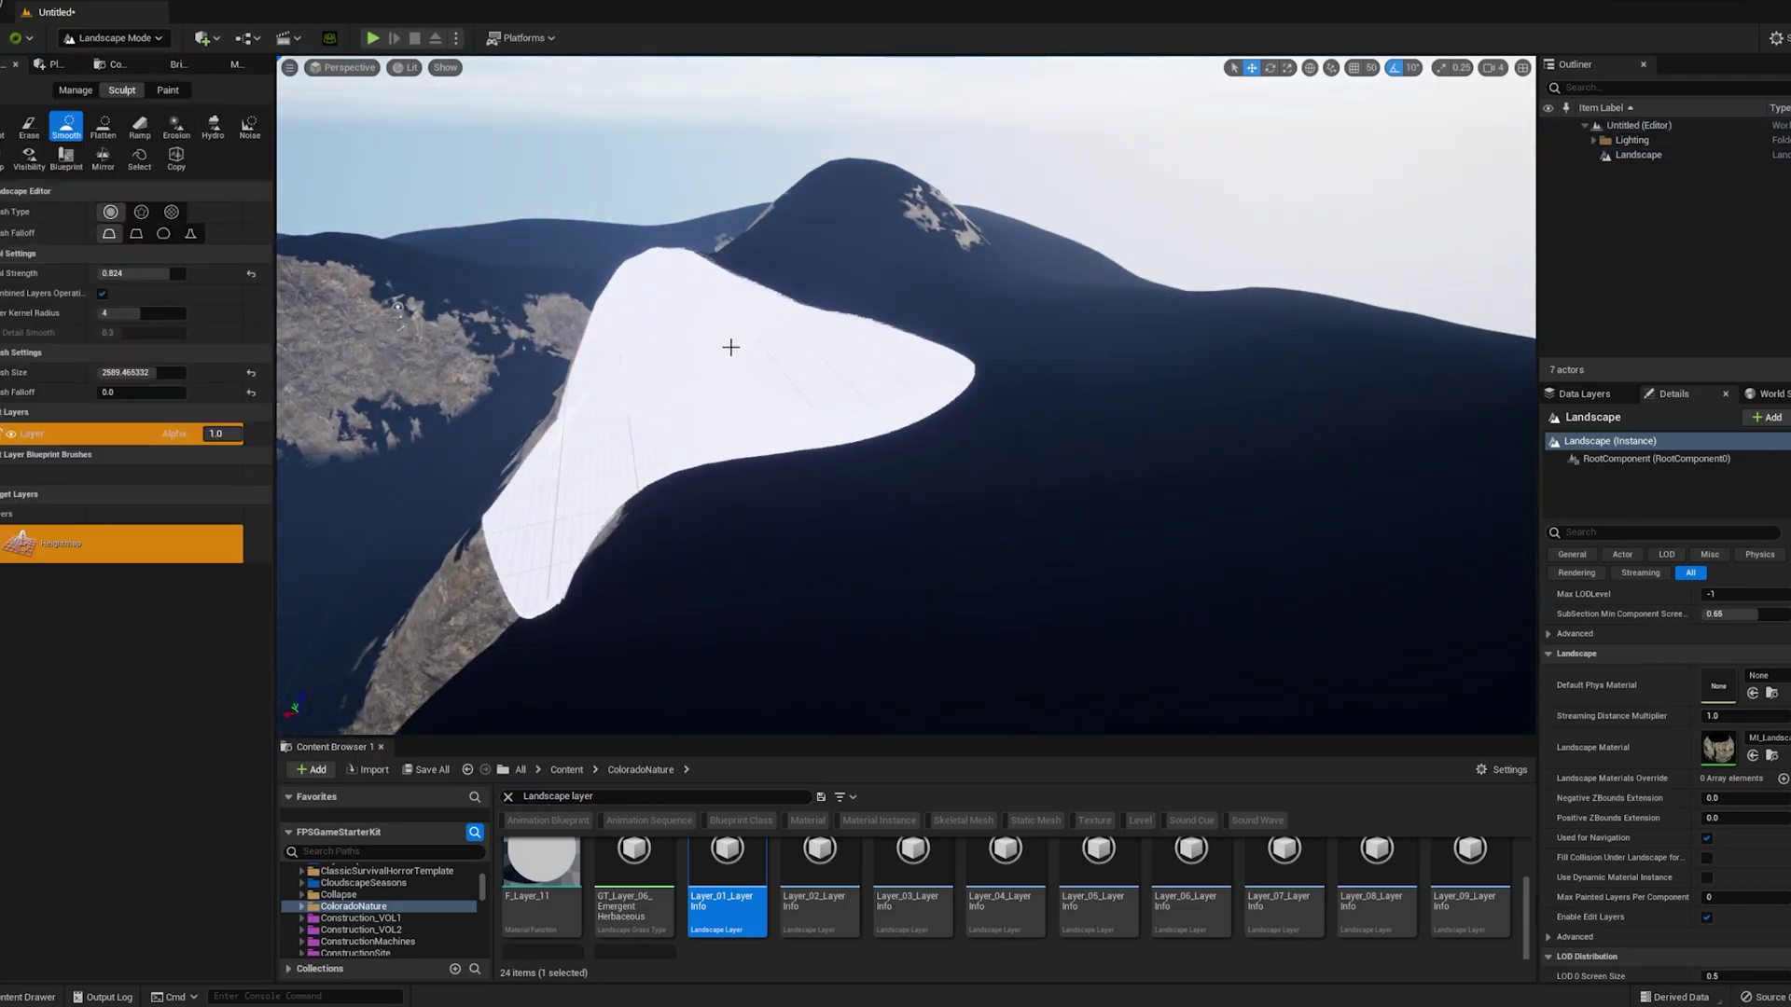
{"action": "left_click", "coordinate": [171, 93]}
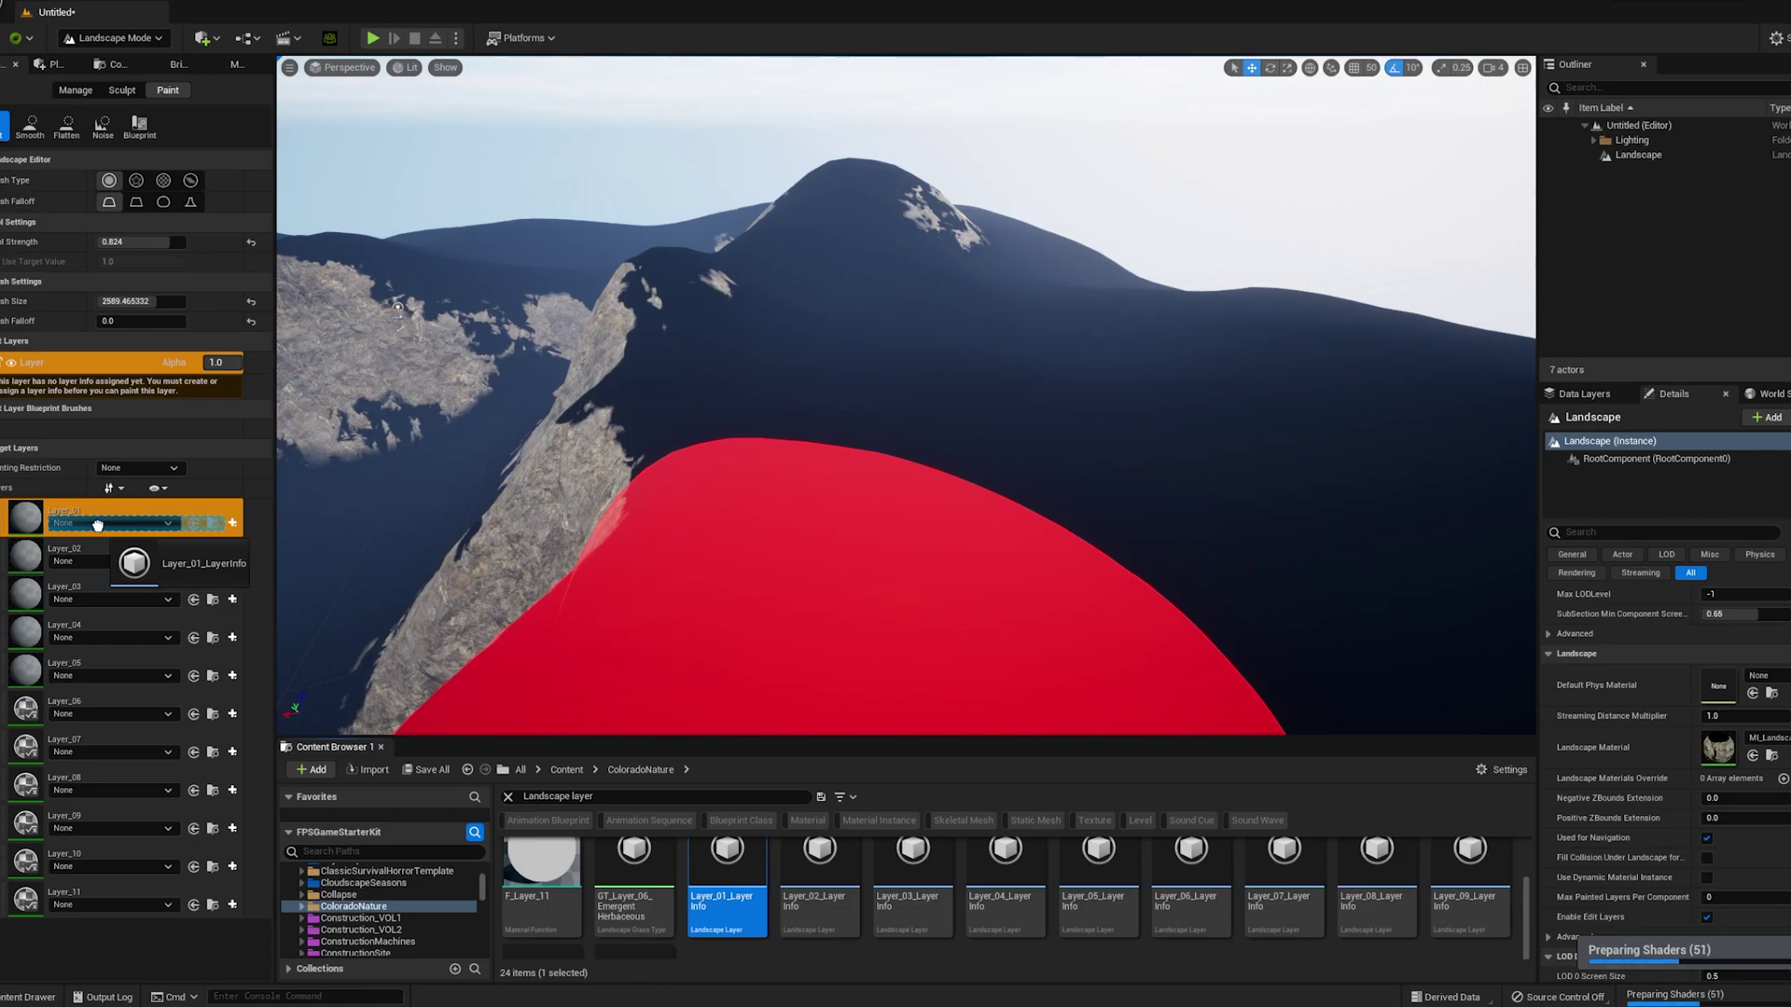
{"action": "left_click_drag", "start_coordinate": [97, 526], "coordinate": [98, 528]}
{"action": "right_click_drag", "start_coordinate": [1044, 560], "coordinate": [1213, 504]}
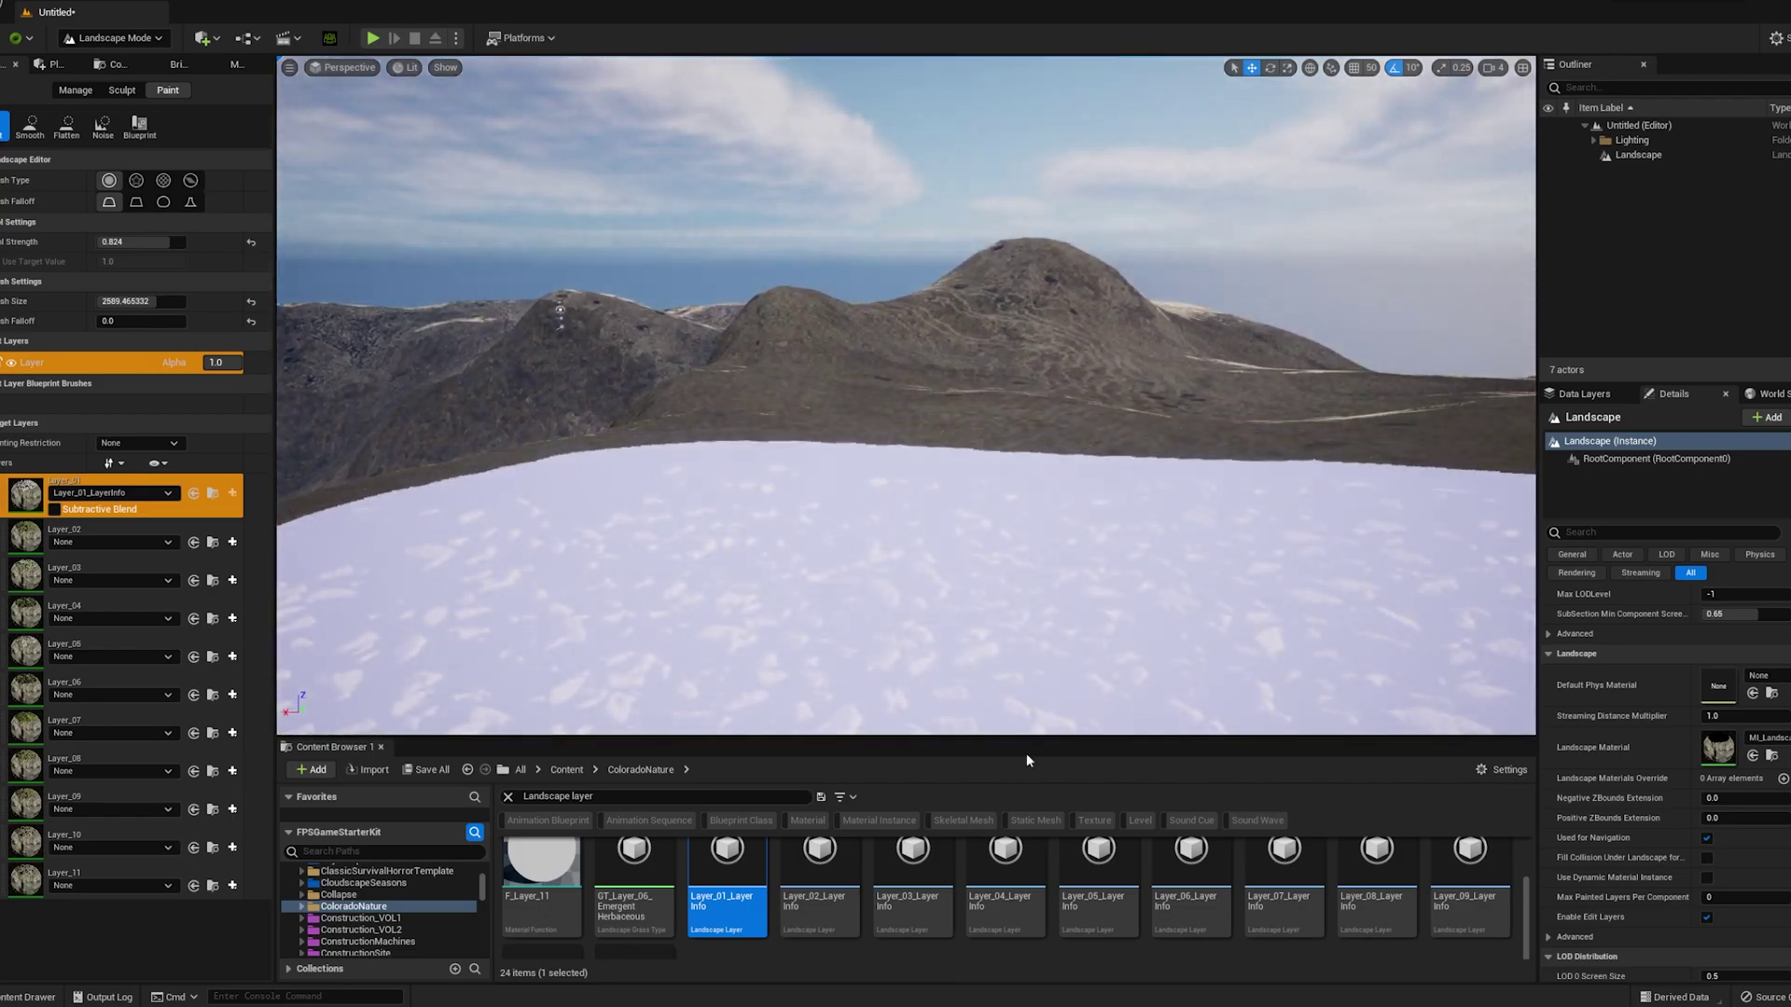
Step: Assign the layer info assets Layer_02_LayerInfo through Layer_11_LayerInfo to the matching target layers Layer_02 through Layer_11
{"action": "left_click_drag", "start_coordinate": [819, 863], "coordinate": [148, 770]}
{"action": "left_click", "coordinate": [1001, 903]}
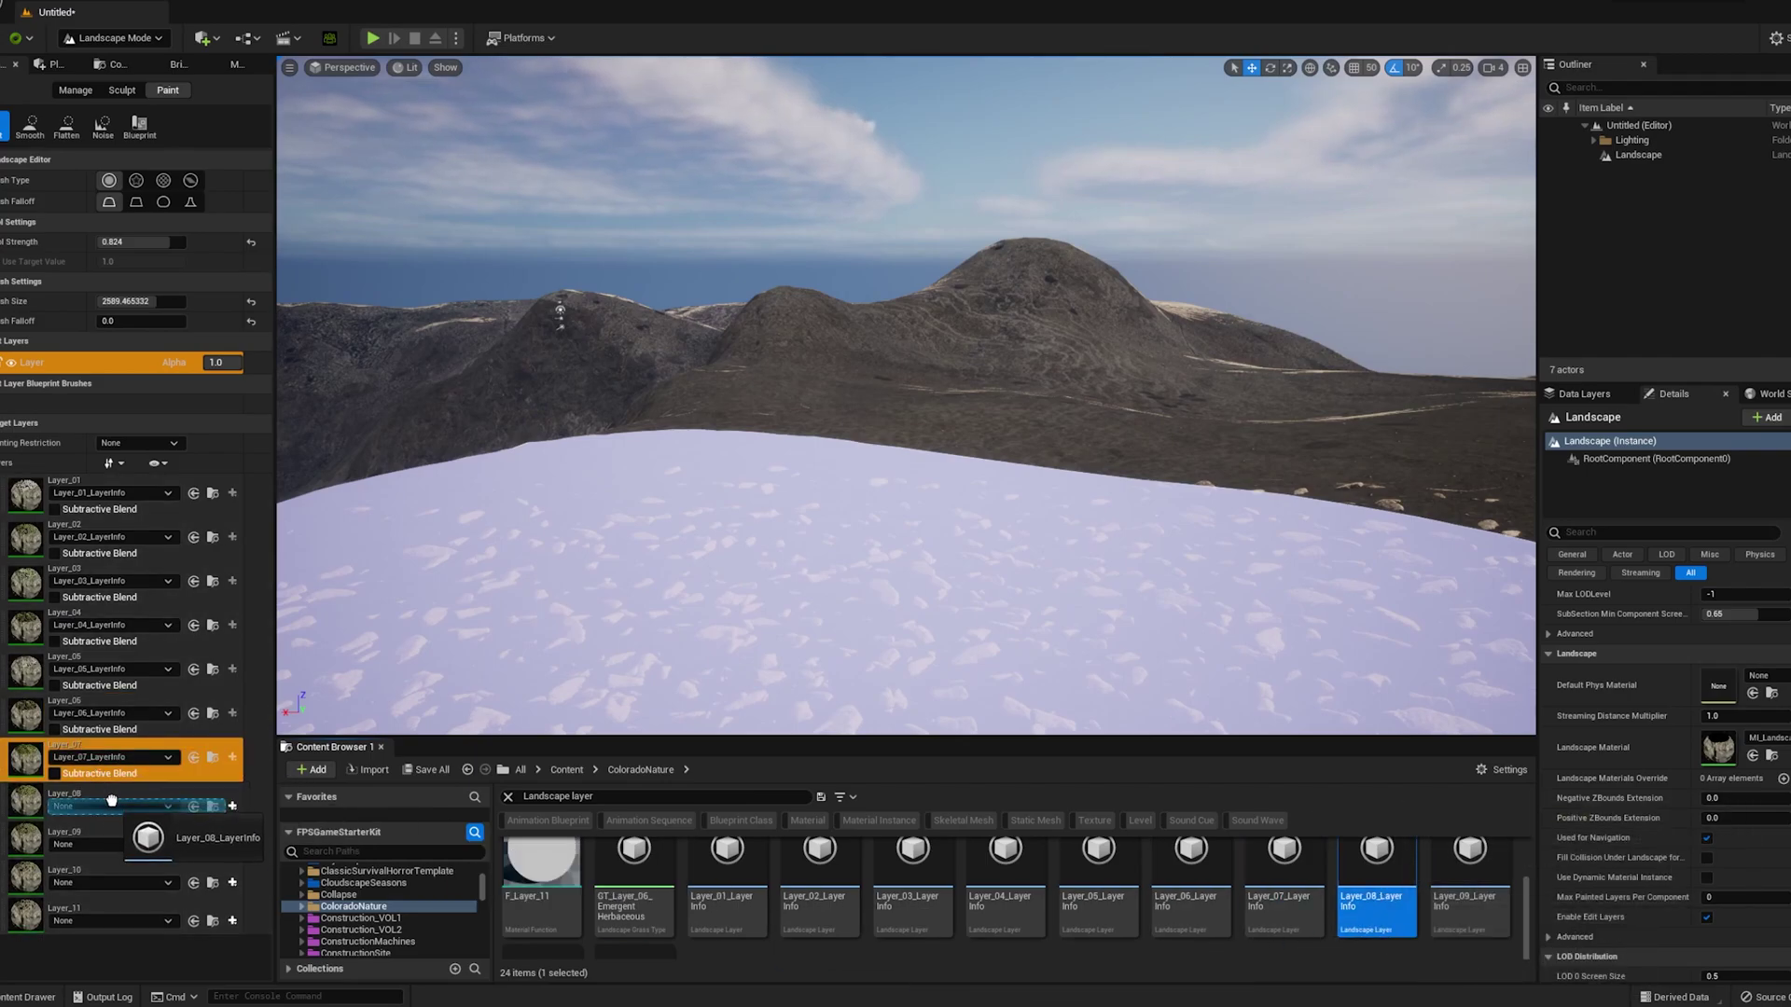
{"action": "left_click_drag", "start_coordinate": [155, 851], "coordinate": [155, 851]}
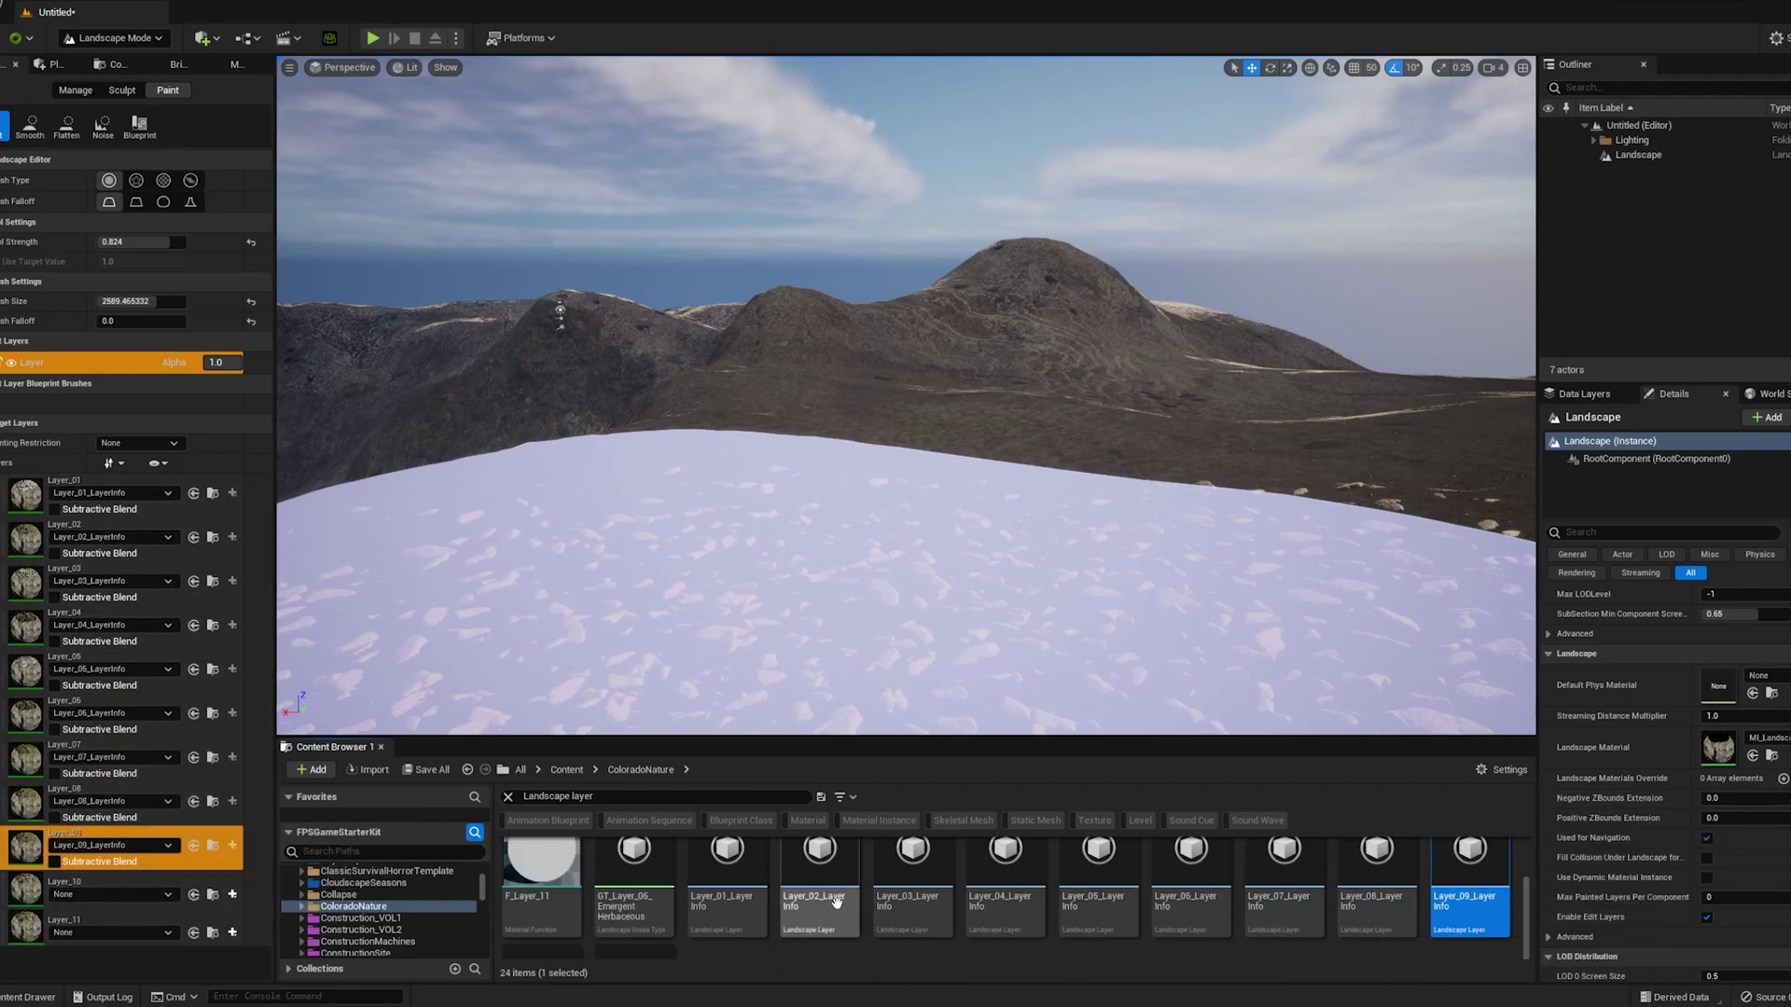
{"action": "scroll", "coordinate": [572, 905], "scroll_direction": "down", "scroll_amount": 3}
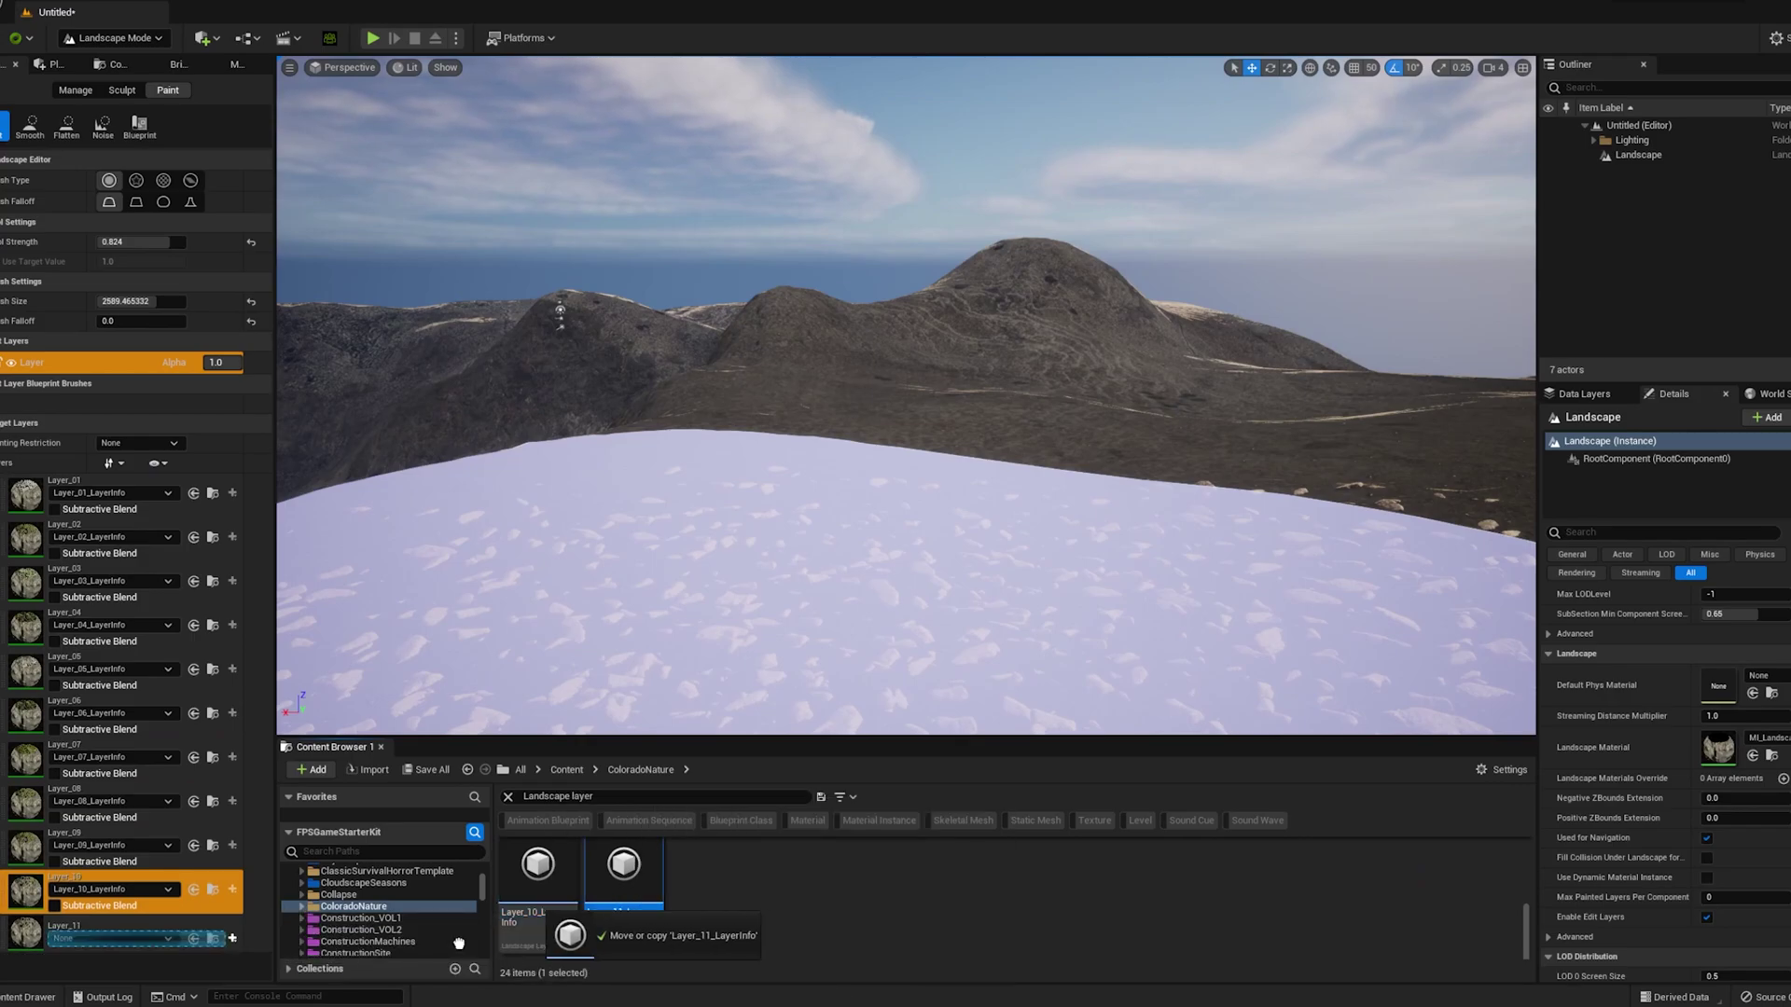
{"action": "left_click_drag", "start_coordinate": [108, 935], "coordinate": [110, 934]}
Step: Enlarge the viewport by shrinking the Content Browser and the Outliner and Details area
{"action": "mouse_move", "coordinate": [675, 513]}
{"action": "right_mouse_down"}
{"action": "mouse_move", "coordinate": [667, 597]}
{"action": "mouse_move", "coordinate": [662, 537]}
{"action": "mouse_move", "coordinate": [709, 513]}
{"action": "mouse_move", "coordinate": [670, 541]}
{"action": "right_mouse_up"}
{"action": "key", "text": "w"}
{"action": "key", "text": "e"}
{"action": "right_click_drag", "start_coordinate": [820, 384], "coordinate": [820, 293]}
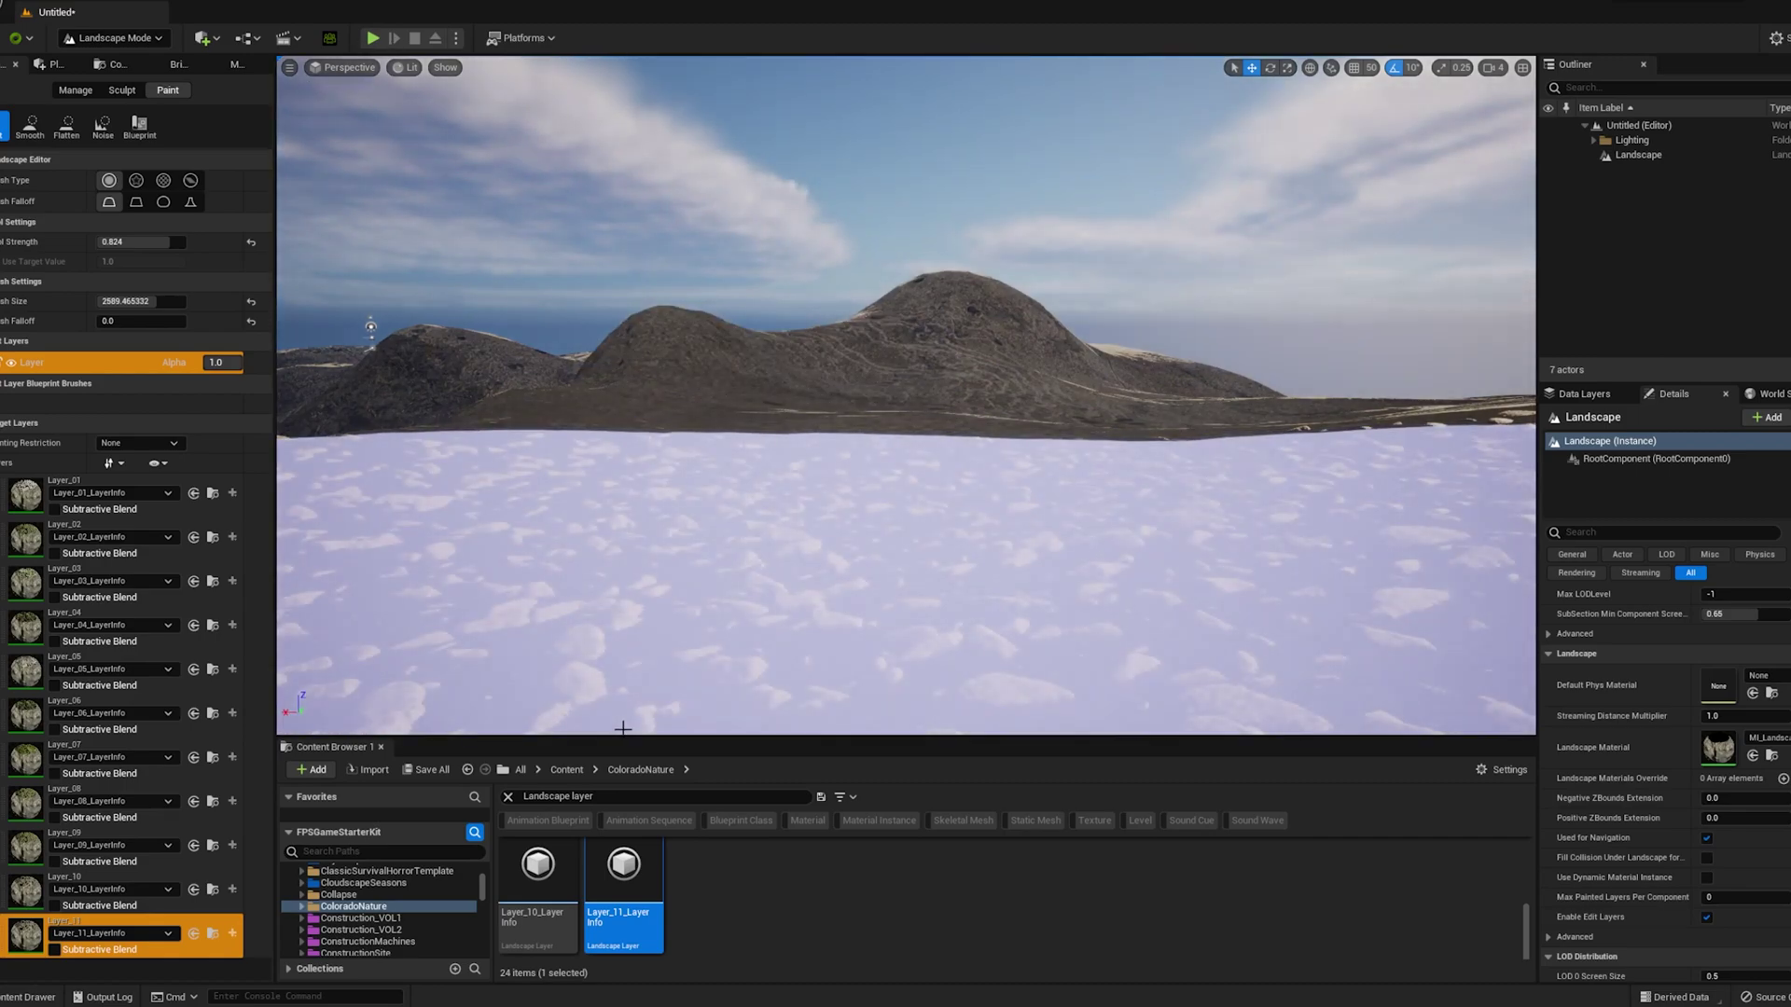
{"action": "left_click_drag", "start_coordinate": [621, 738], "coordinate": [621, 926]}
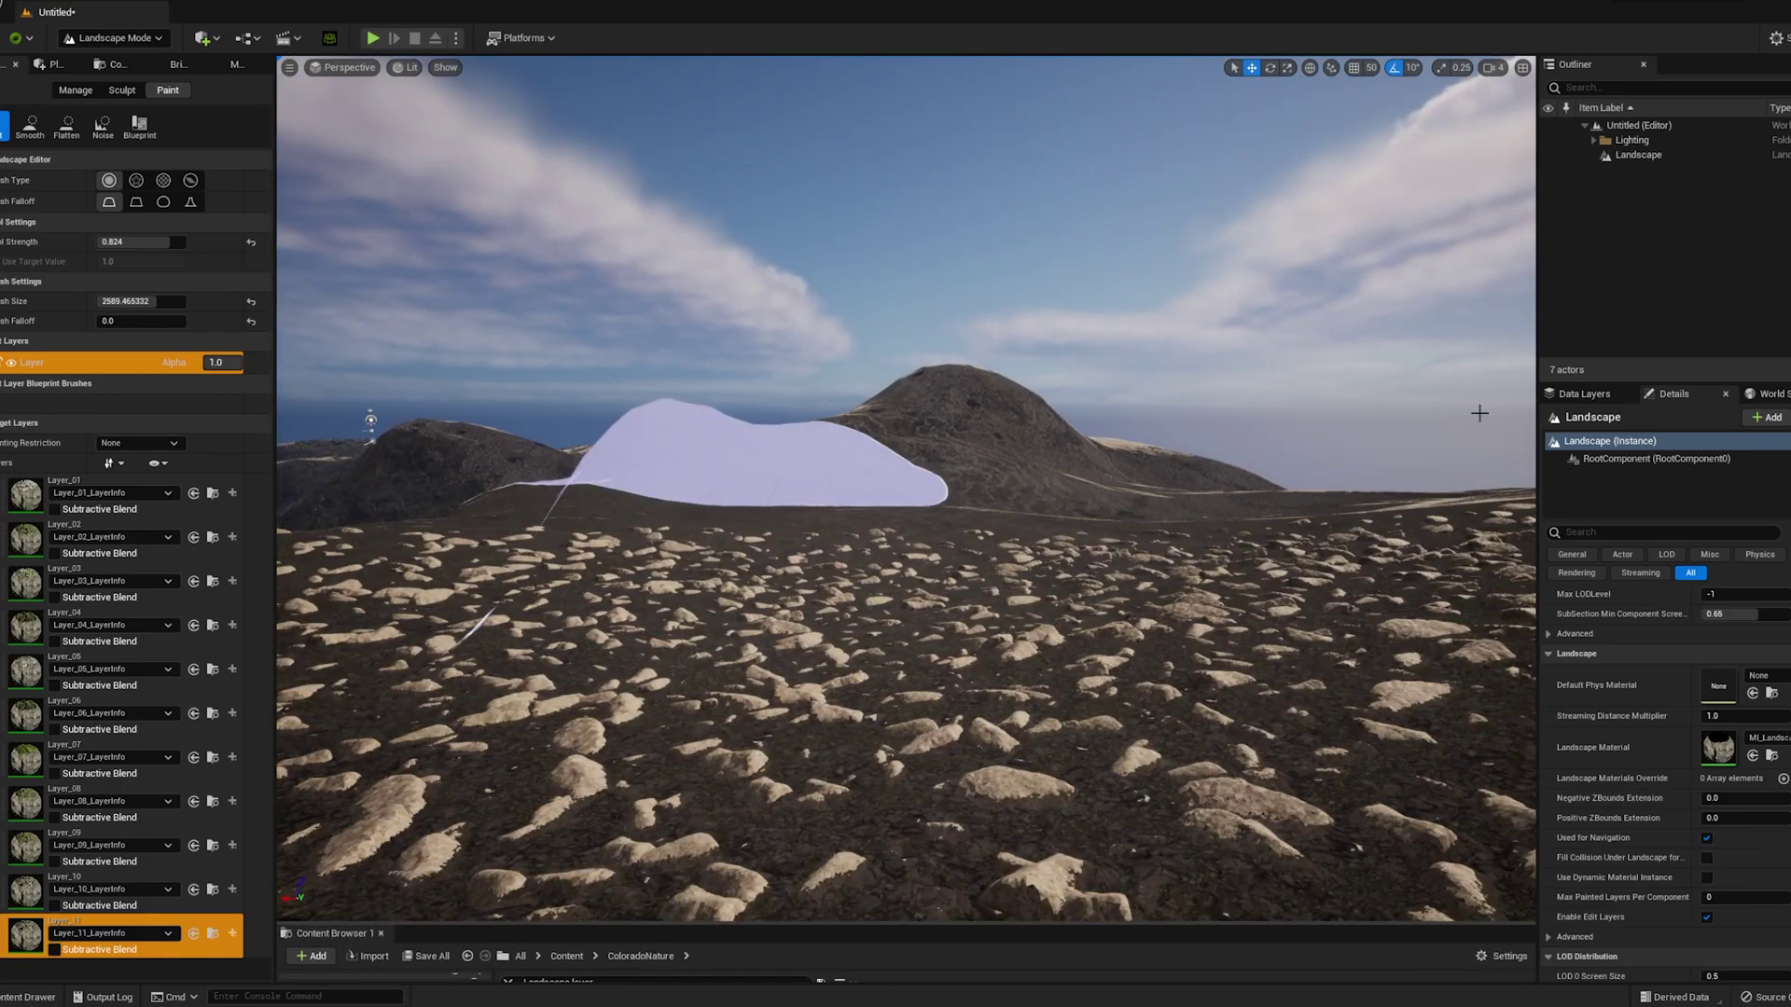
{"action": "left_click_drag", "start_coordinate": [1549, 398], "coordinate": [1782, 398]}
{"action": "key", "text": "e"}
{"action": "mouse_move", "coordinate": [639, 283]}
{"action": "right_mouse_down"}
{"action": "mouse_move", "coordinate": [621, 243]}
{"action": "mouse_move", "coordinate": [639, 245]}
{"action": "right_mouse_up"}
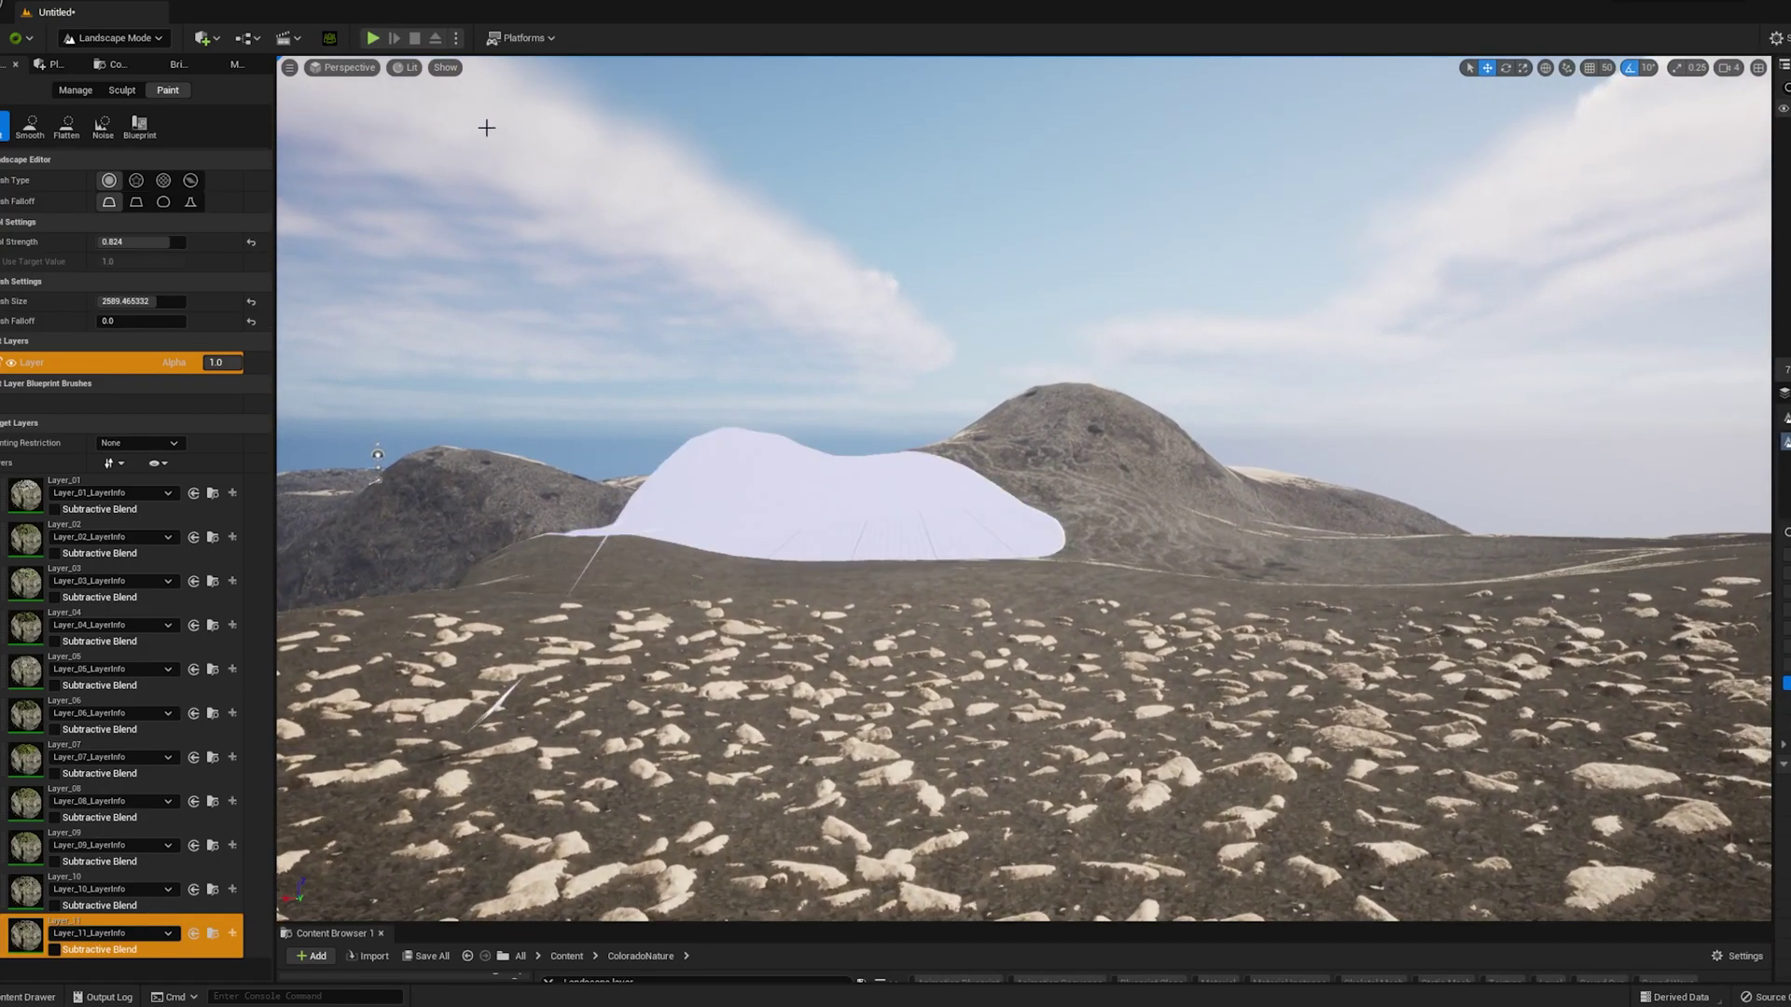
Step: Play-test the level, run the character across the rocky terrain, and stop the session
{"action": "left_click", "coordinate": [372, 37]}
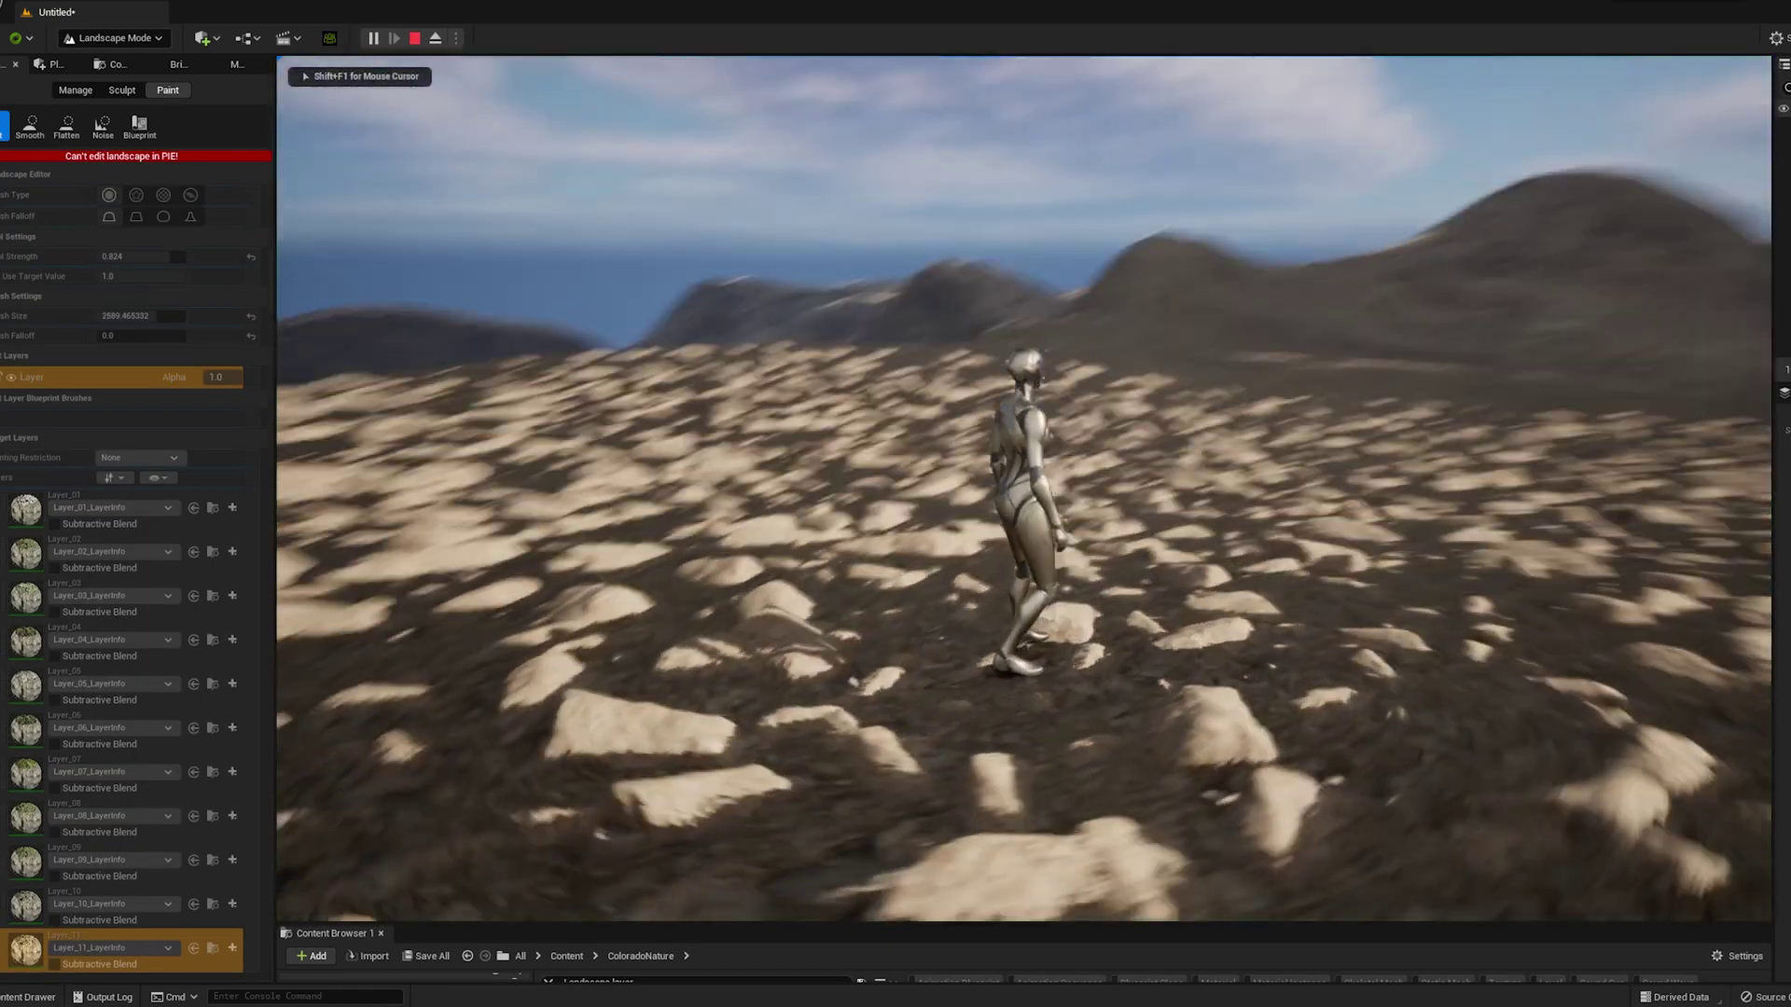
{"action": "key", "text": "a"}
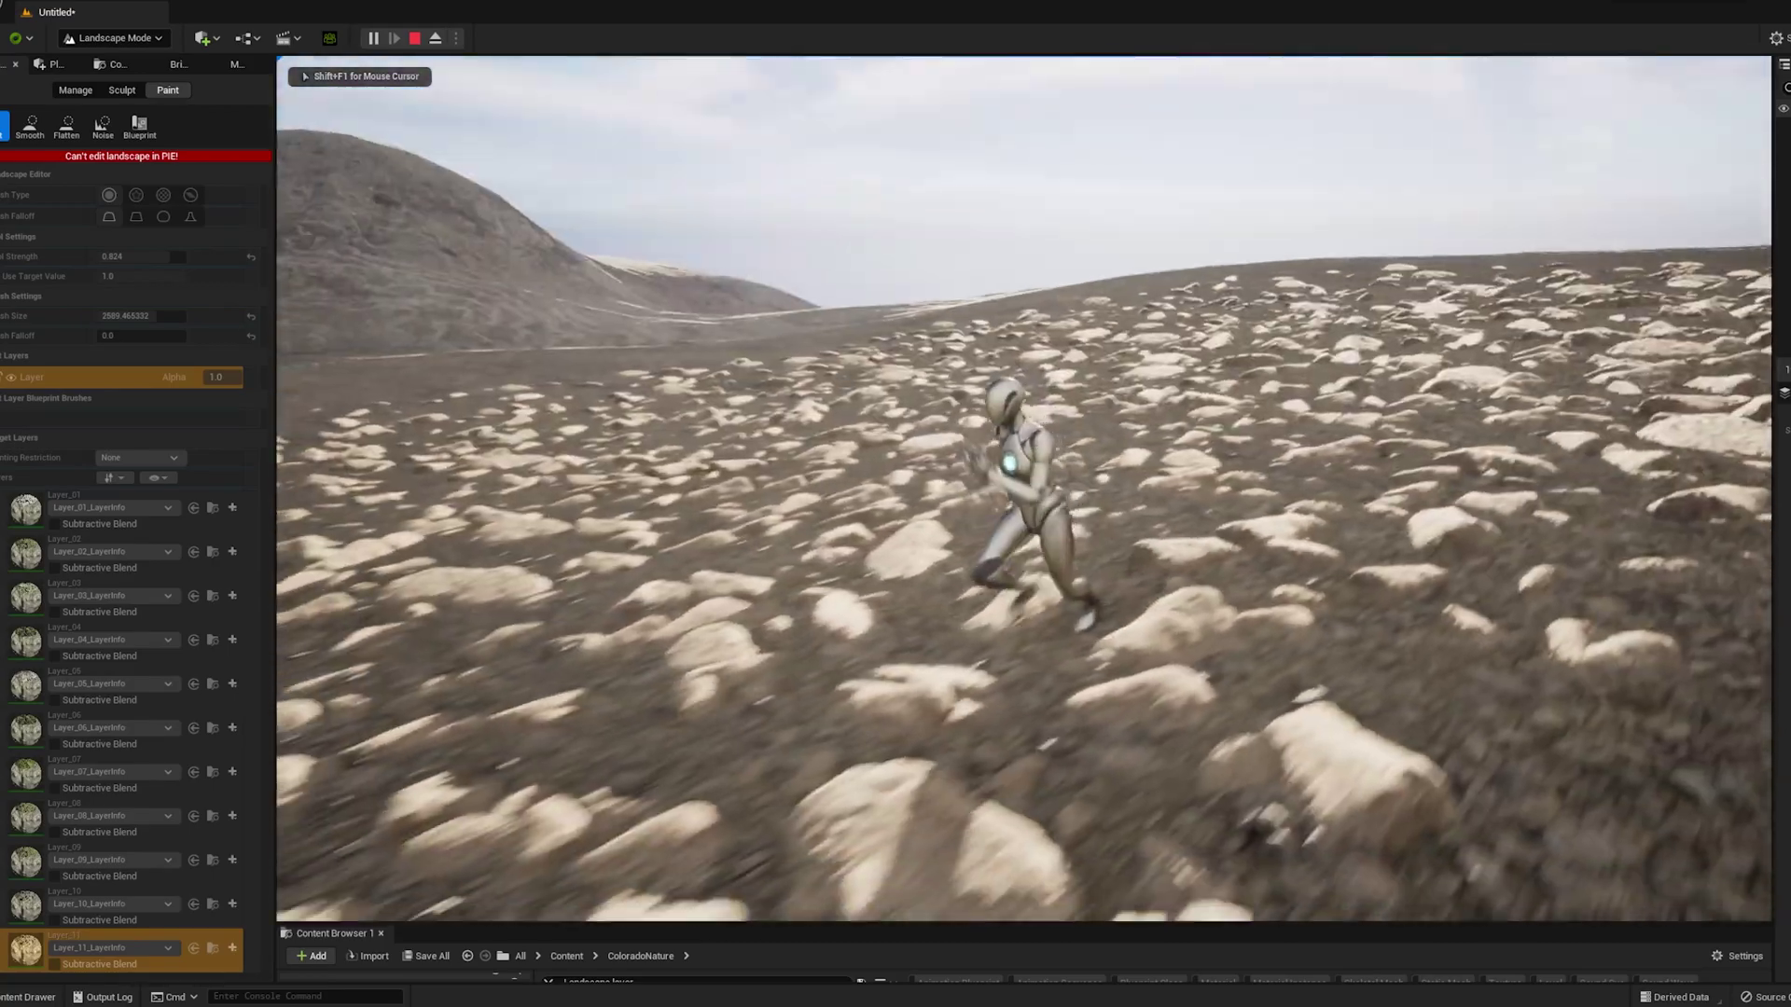
{"action": "key", "text": "w"}
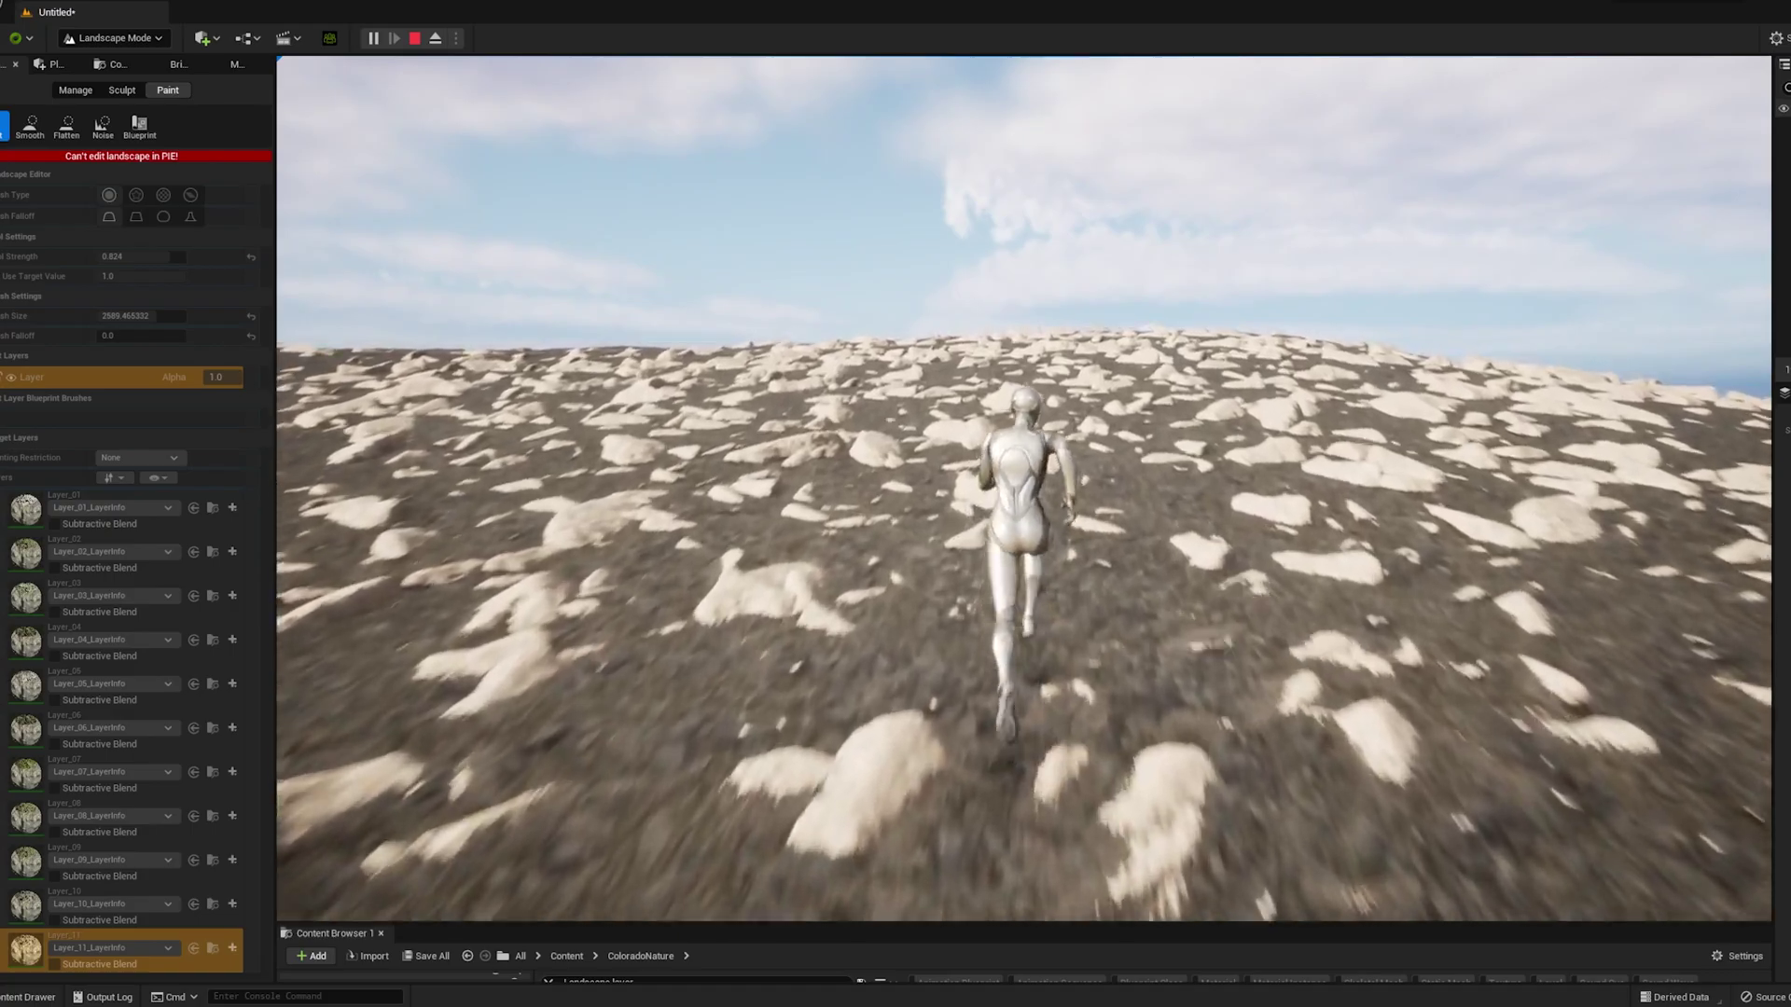
{"action": "key", "text": "w"}
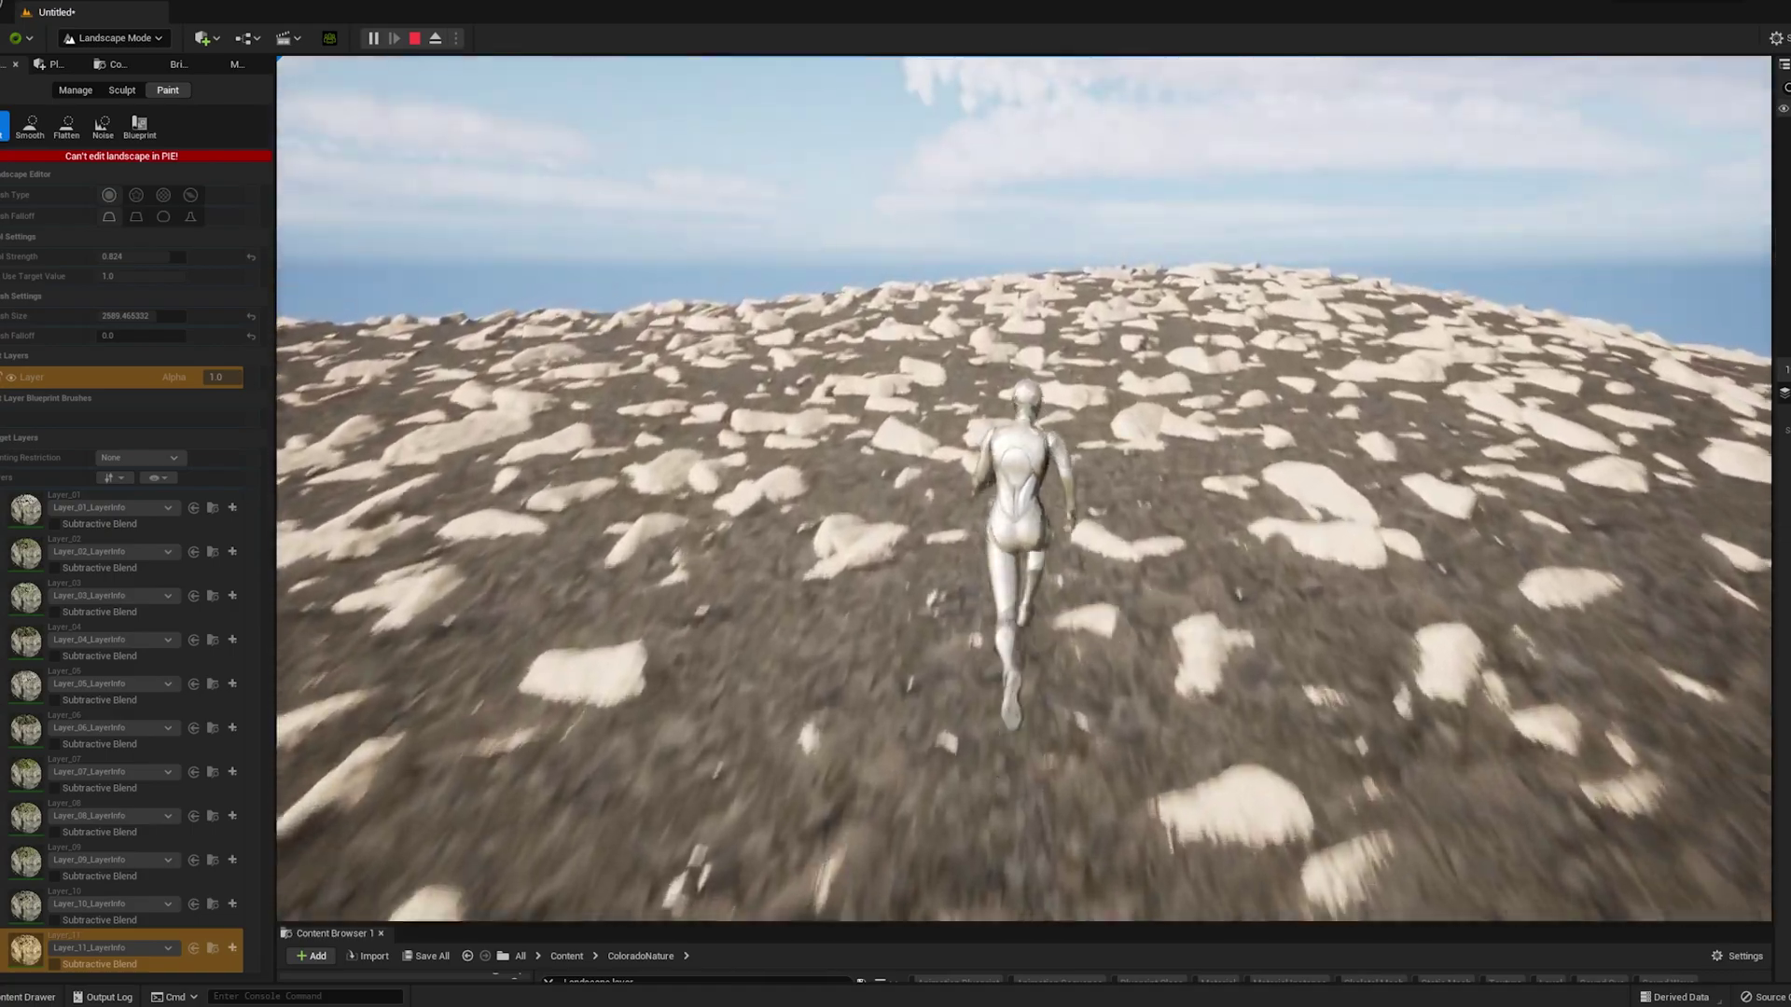
{"action": "key", "text": "a"}
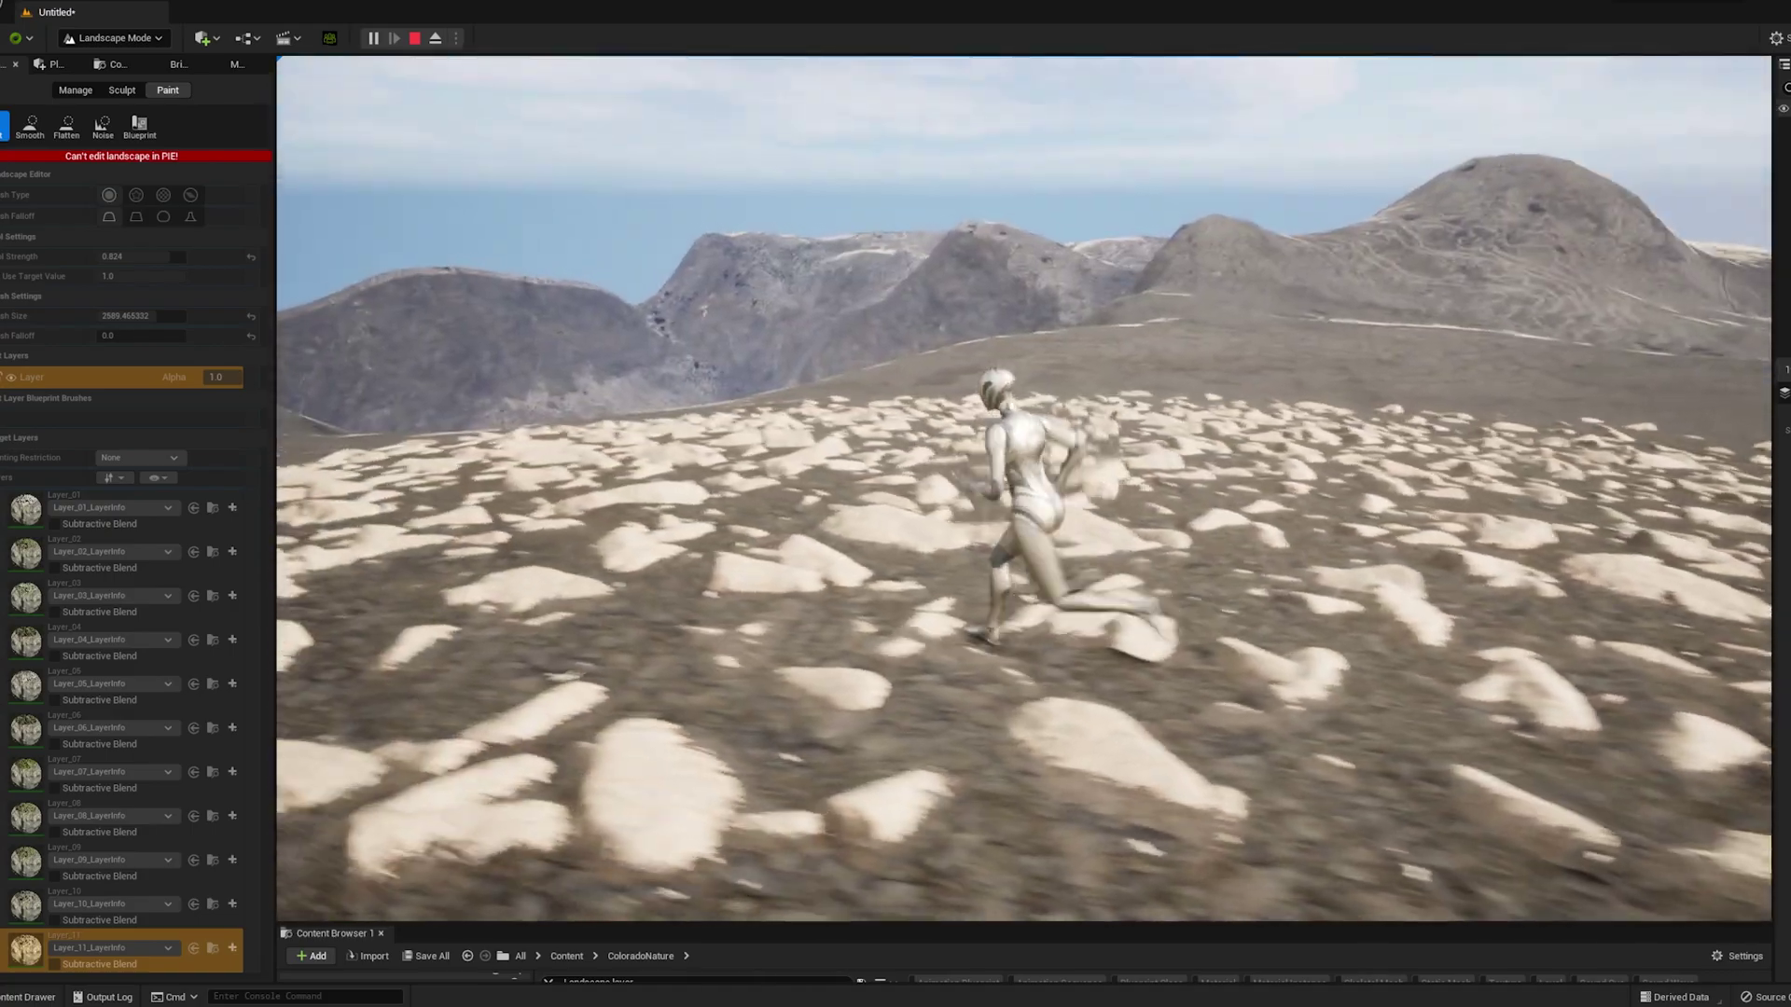
{"action": "key", "text": "Escape"}
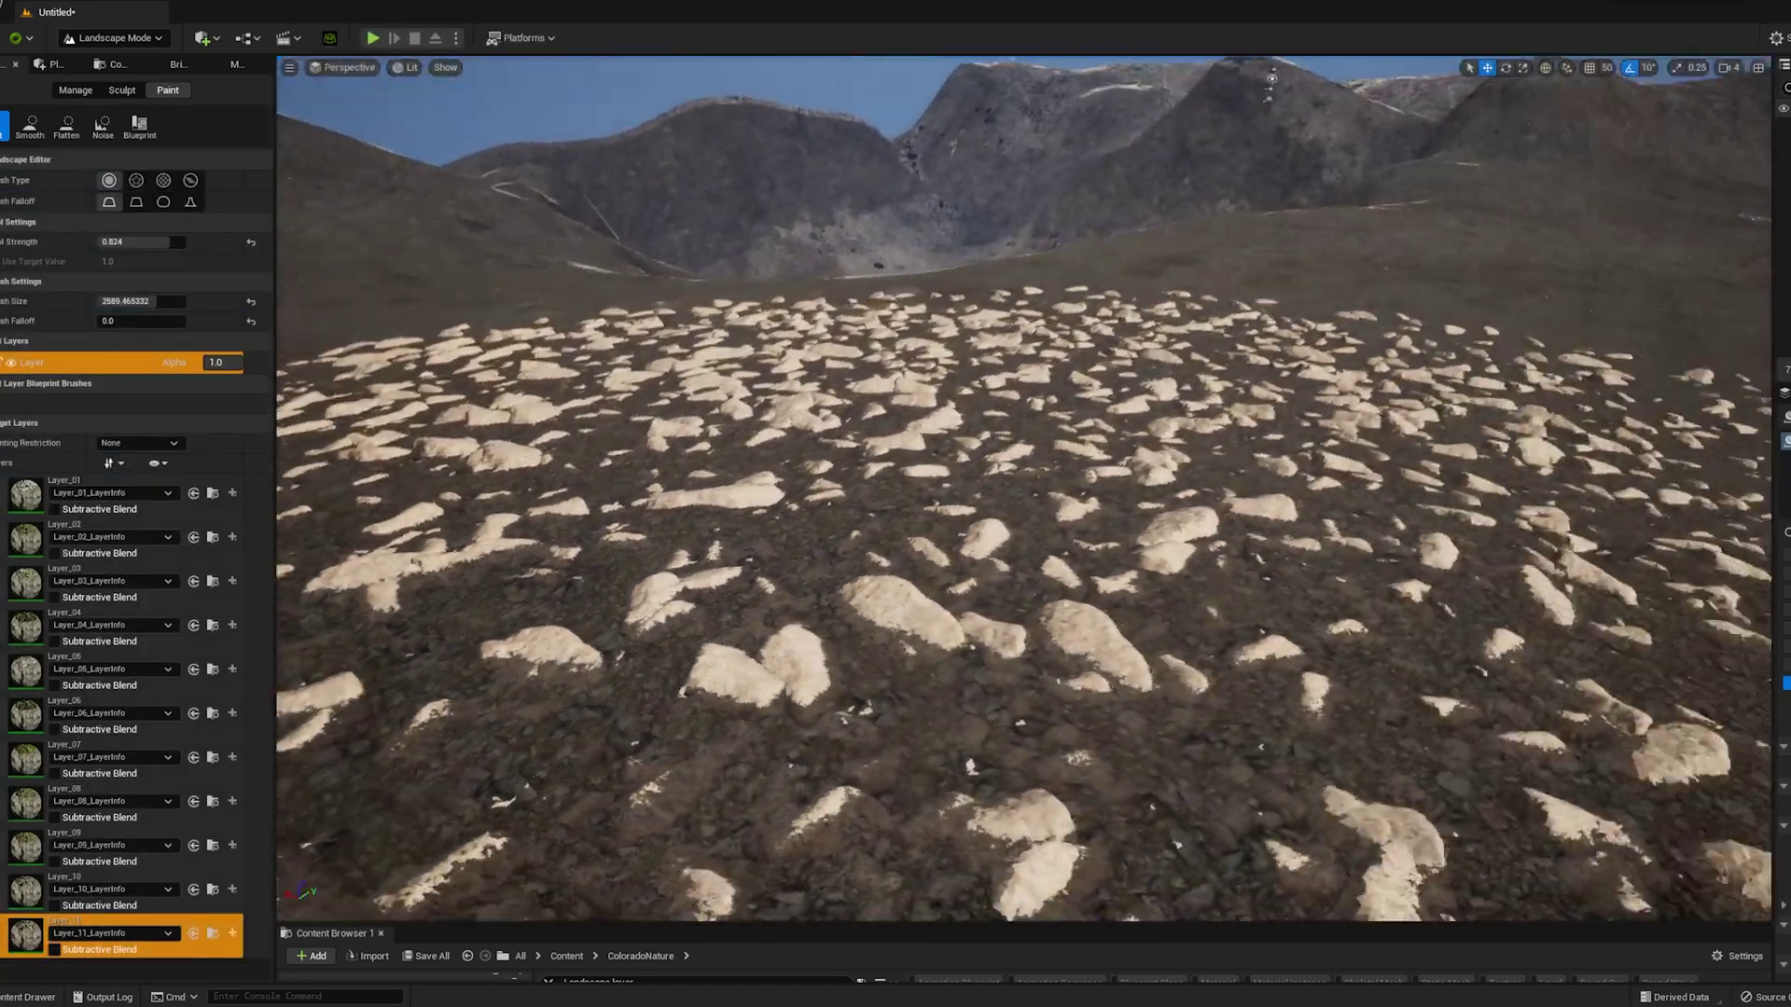
Step: Paint Layer_02 across the rocky hilltop, setting the brush size to about 1046 and the brush falloff to 0.656
{"action": "mouse_move", "coordinate": [961, 485]}
{"action": "right_mouse_down"}
{"action": "mouse_move", "coordinate": [975, 616]}
{"action": "mouse_move", "coordinate": [961, 578]}
{"action": "right_mouse_up"}
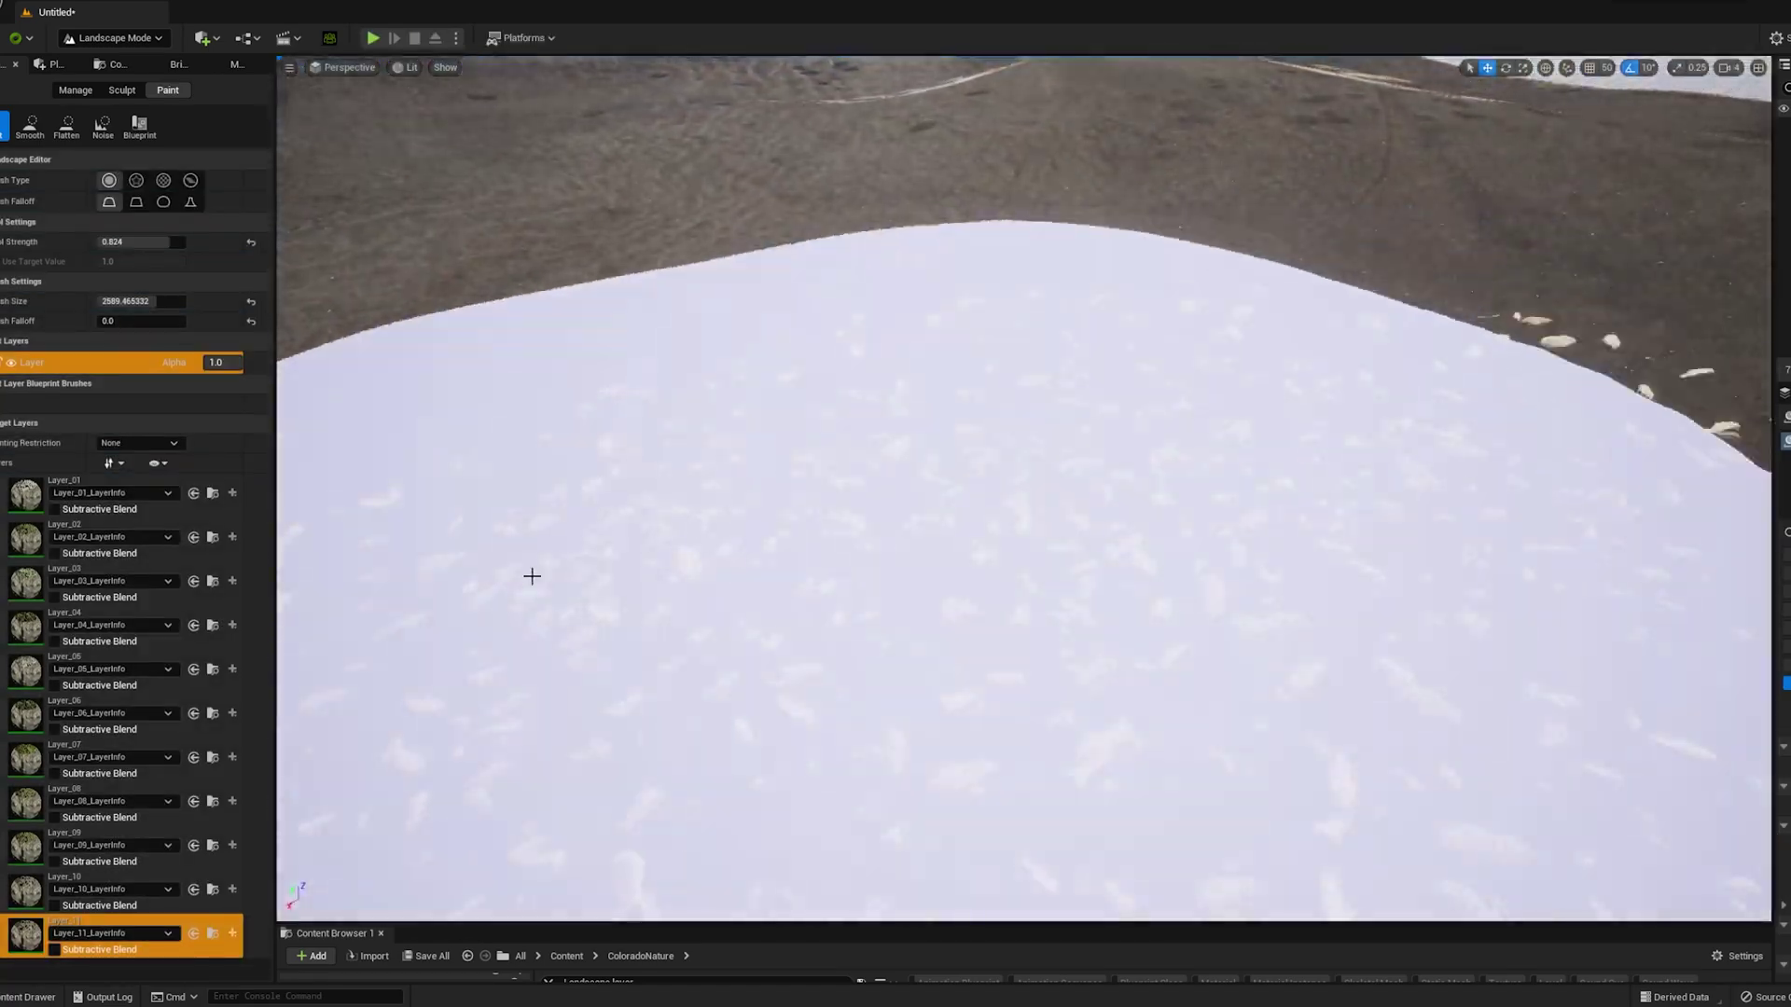
{"action": "left_click_drag", "start_coordinate": [593, 495], "coordinate": [819, 381]}
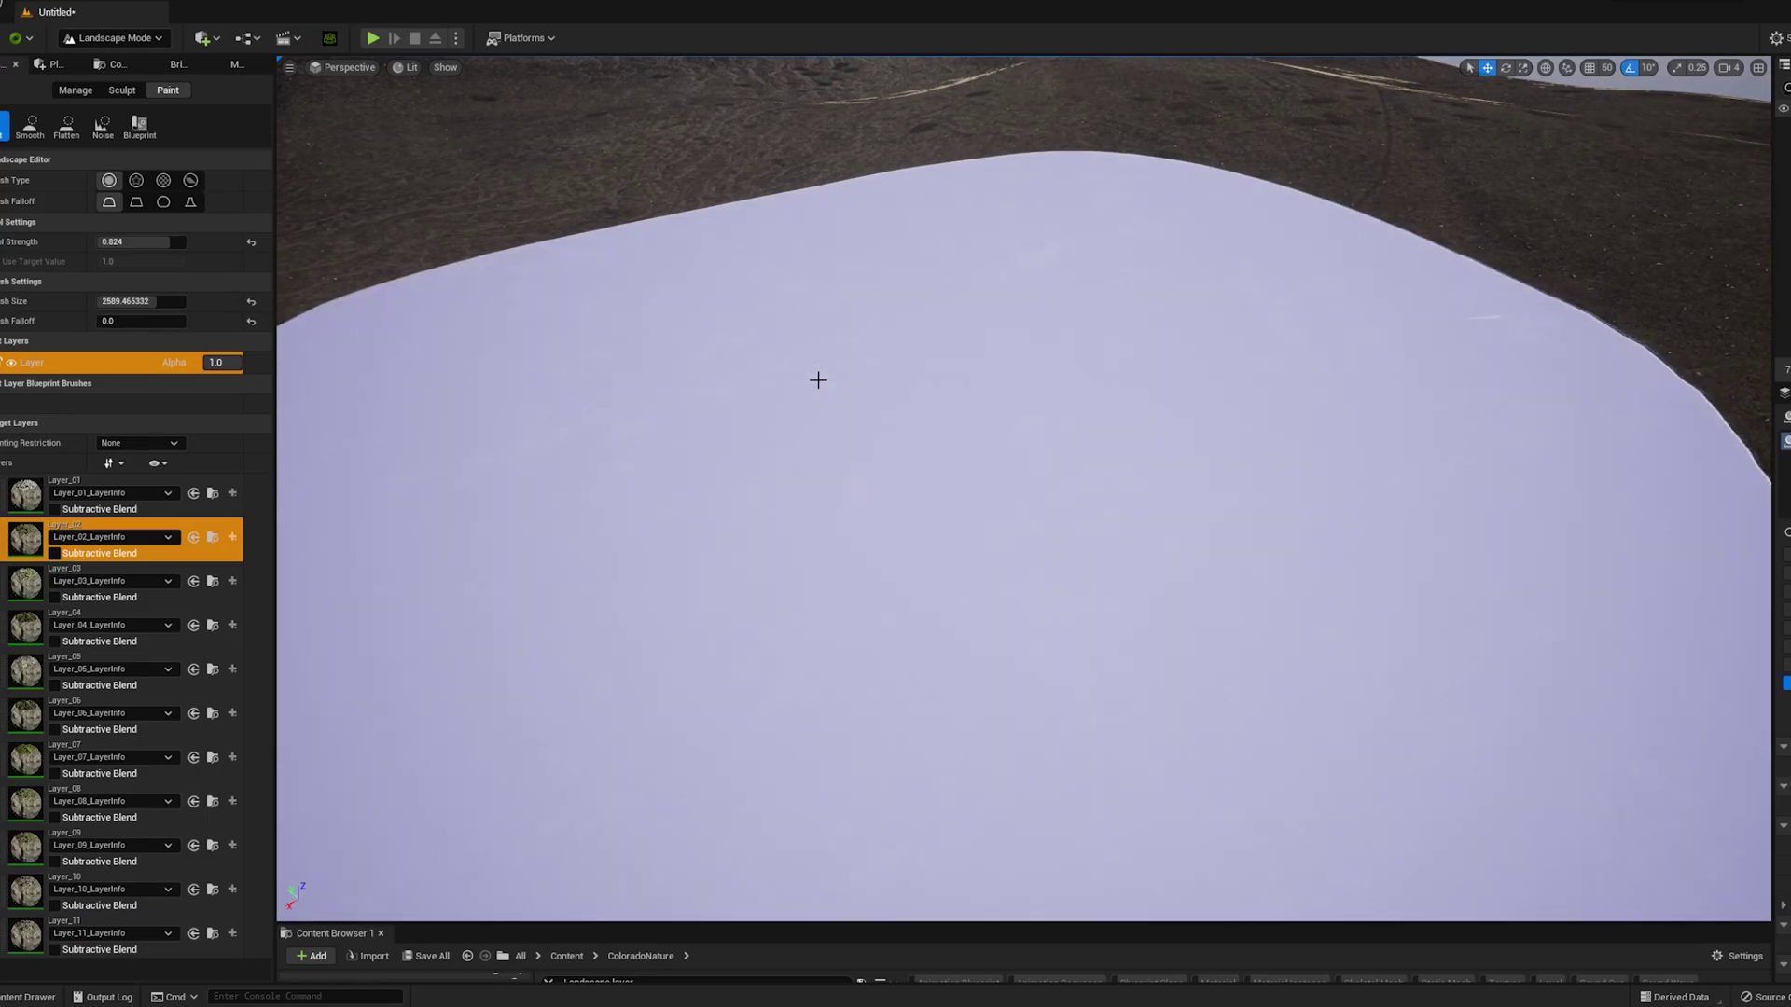
{"action": "scroll", "coordinate": [822, 435], "scroll_direction": "down", "scroll_amount": 8}
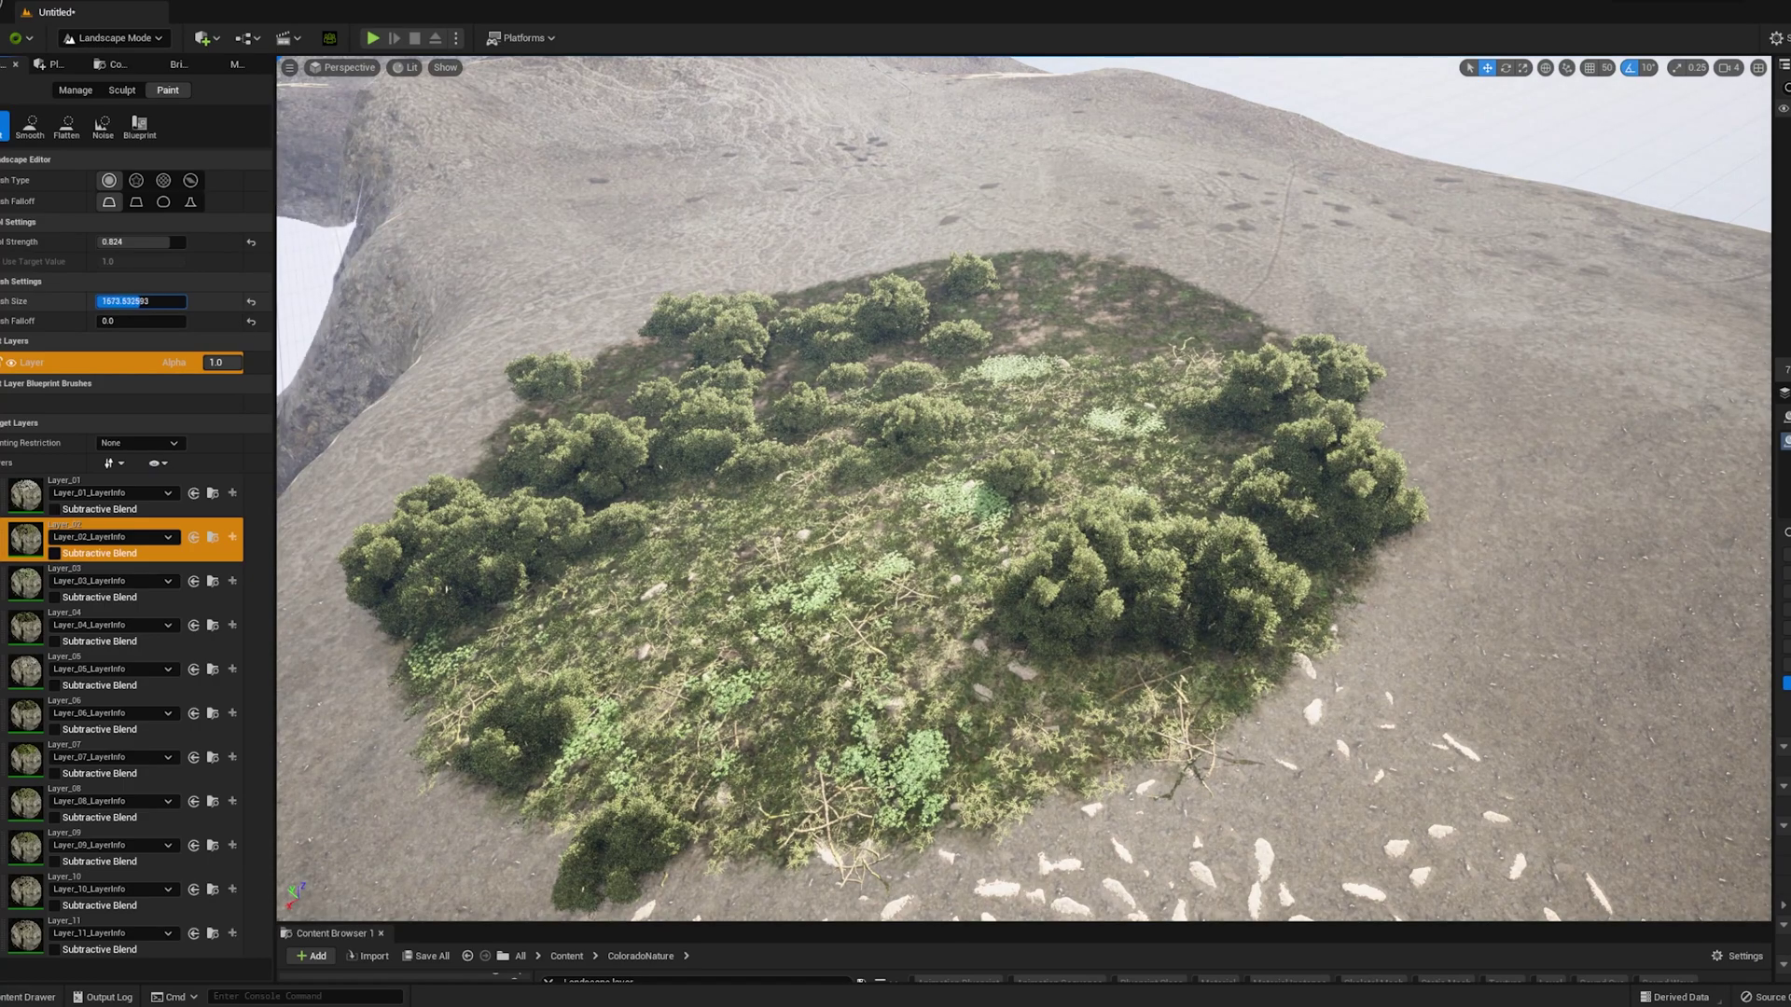
{"action": "mouse_move", "coordinate": [816, 285]}
{"action": "left_mouse_down"}
{"action": "mouse_move", "coordinate": [1076, 226]}
{"action": "mouse_move", "coordinate": [1293, 278]}
{"action": "left_mouse_up"}
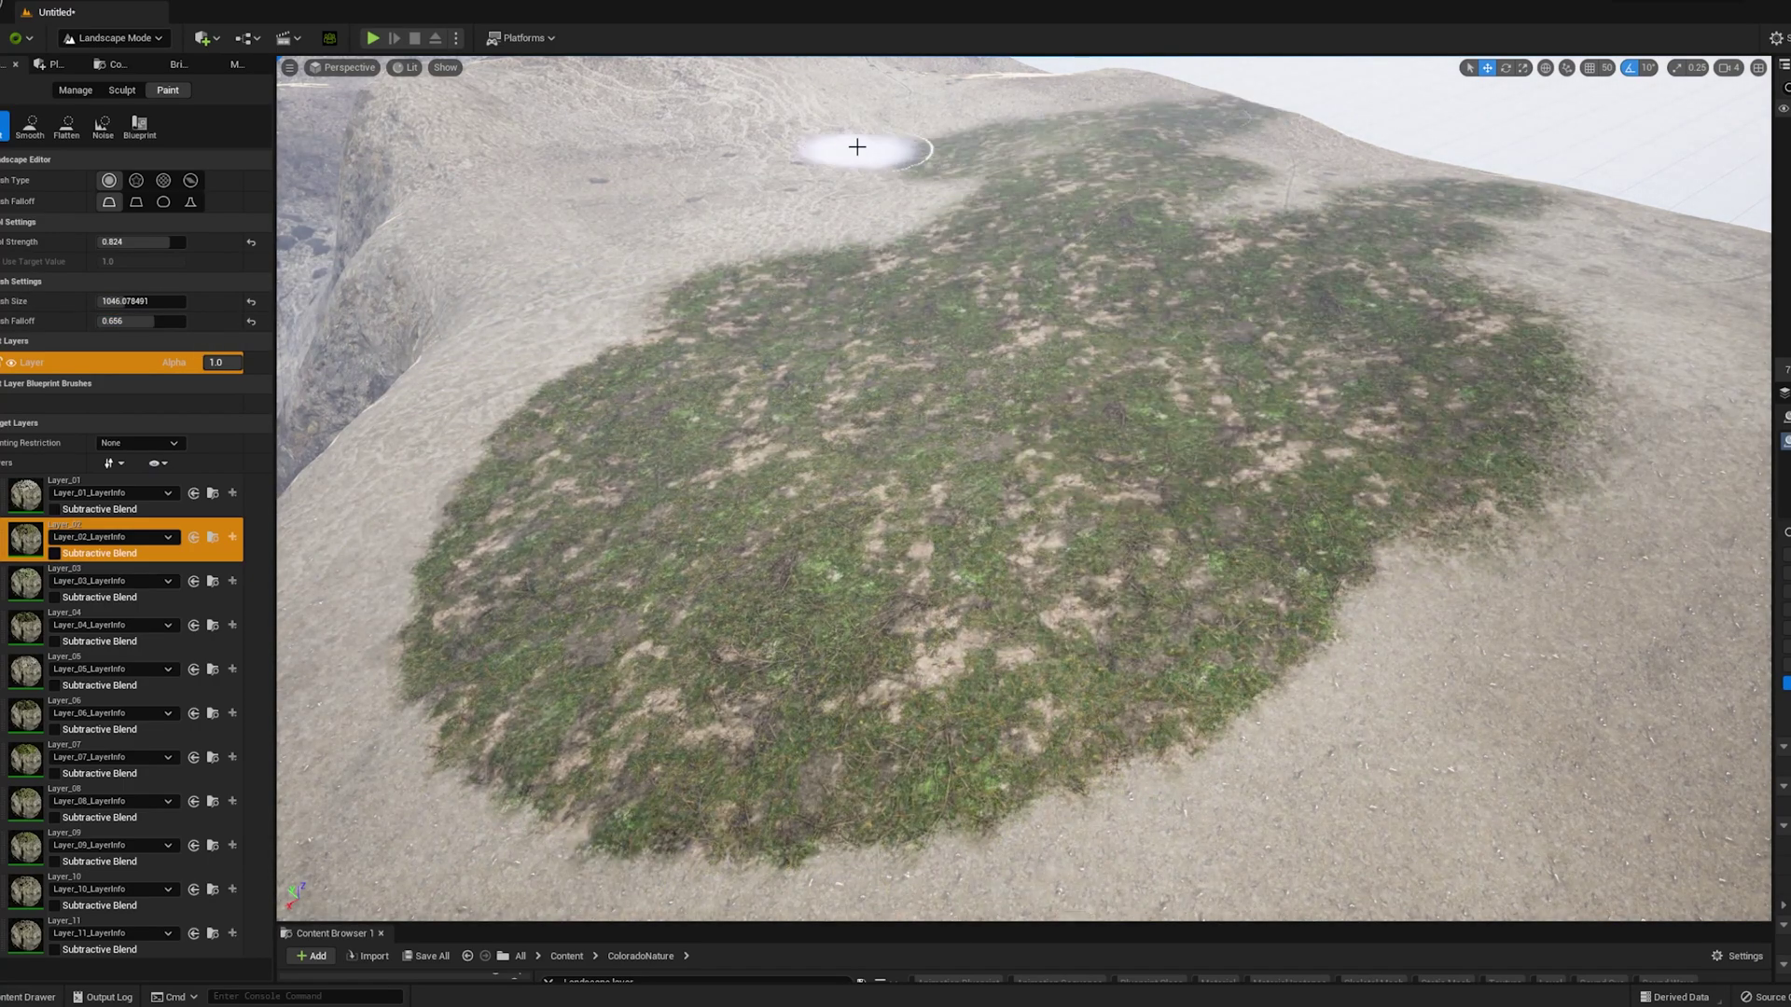
{"action": "mouse_move", "coordinate": [376, 555]}
{"action": "left_mouse_down"}
{"action": "mouse_move", "coordinate": [539, 712]}
{"action": "mouse_move", "coordinate": [421, 291]}
{"action": "mouse_move", "coordinate": [864, 780]}
{"action": "mouse_move", "coordinate": [1511, 568]}
{"action": "mouse_move", "coordinate": [1470, 115]}
{"action": "left_mouse_up"}
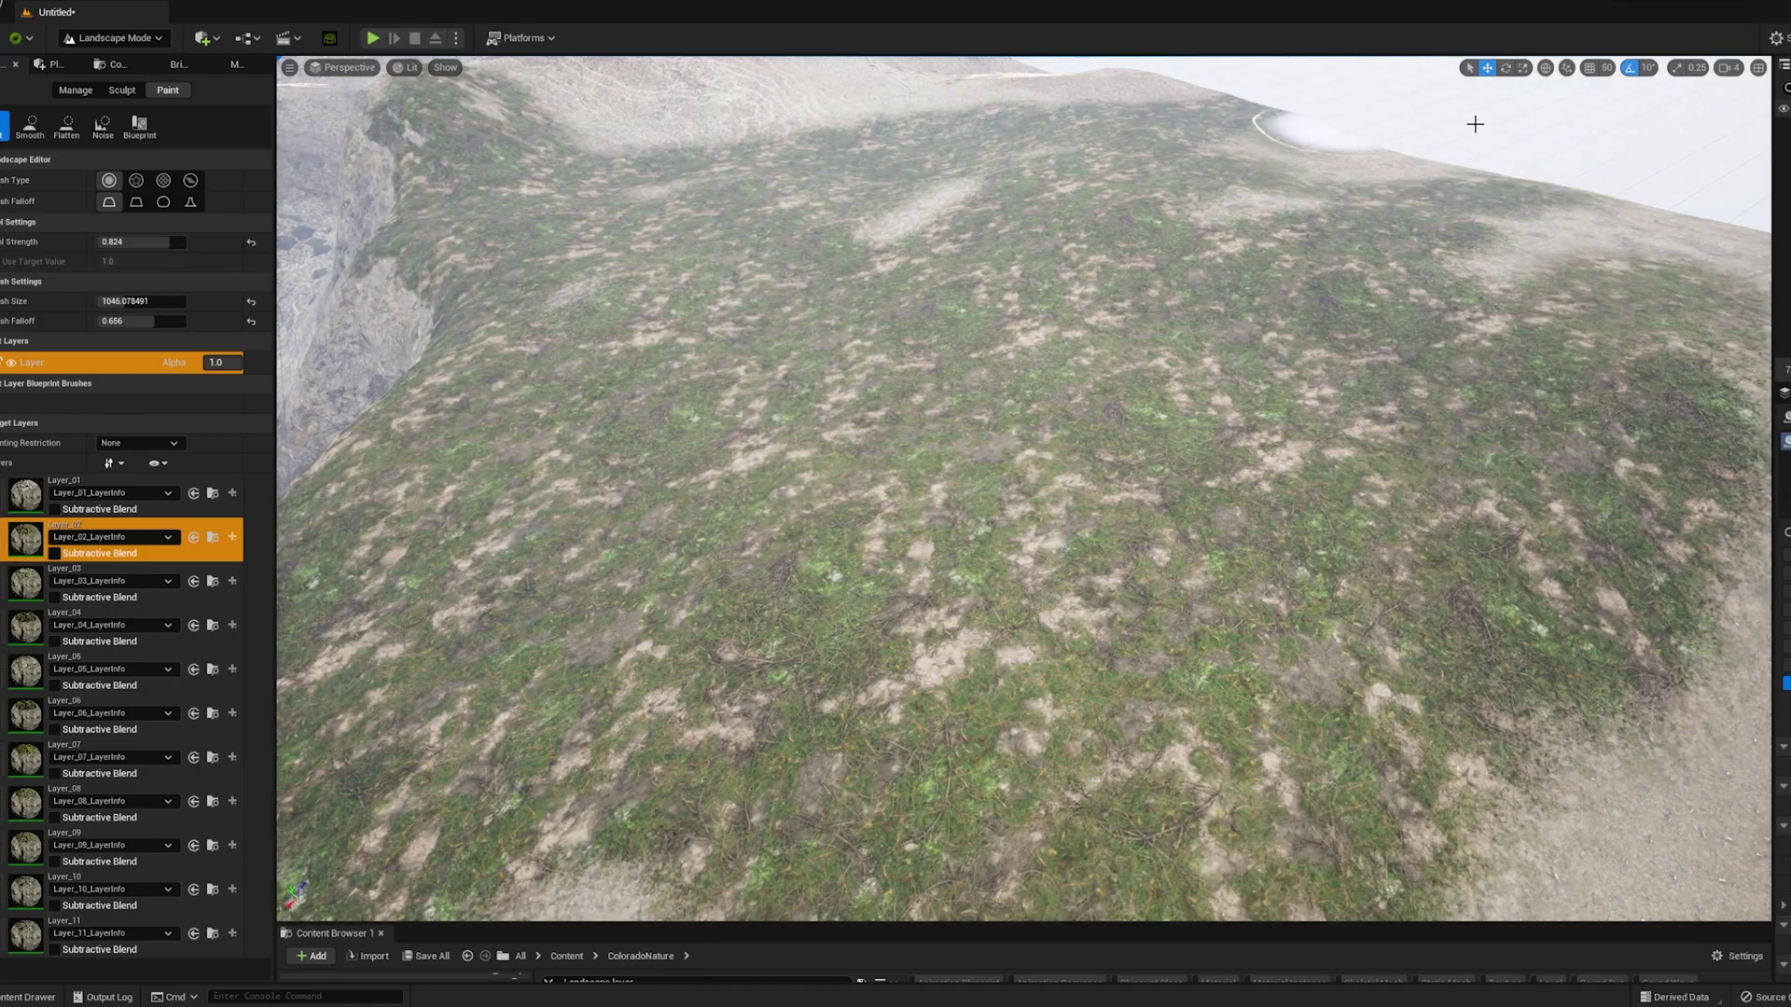
Step: Extend the Layer_02 paint over the bare ground along the landscape's edge and the neighbouring slopes
{"action": "right_click_drag", "start_coordinate": [1380, 350], "coordinate": [1586, 303]}
{"action": "left_click_drag", "start_coordinate": [1110, 374], "coordinate": [1028, 302]}
{"action": "right_click_drag", "start_coordinate": [983, 634], "coordinate": [978, 430]}
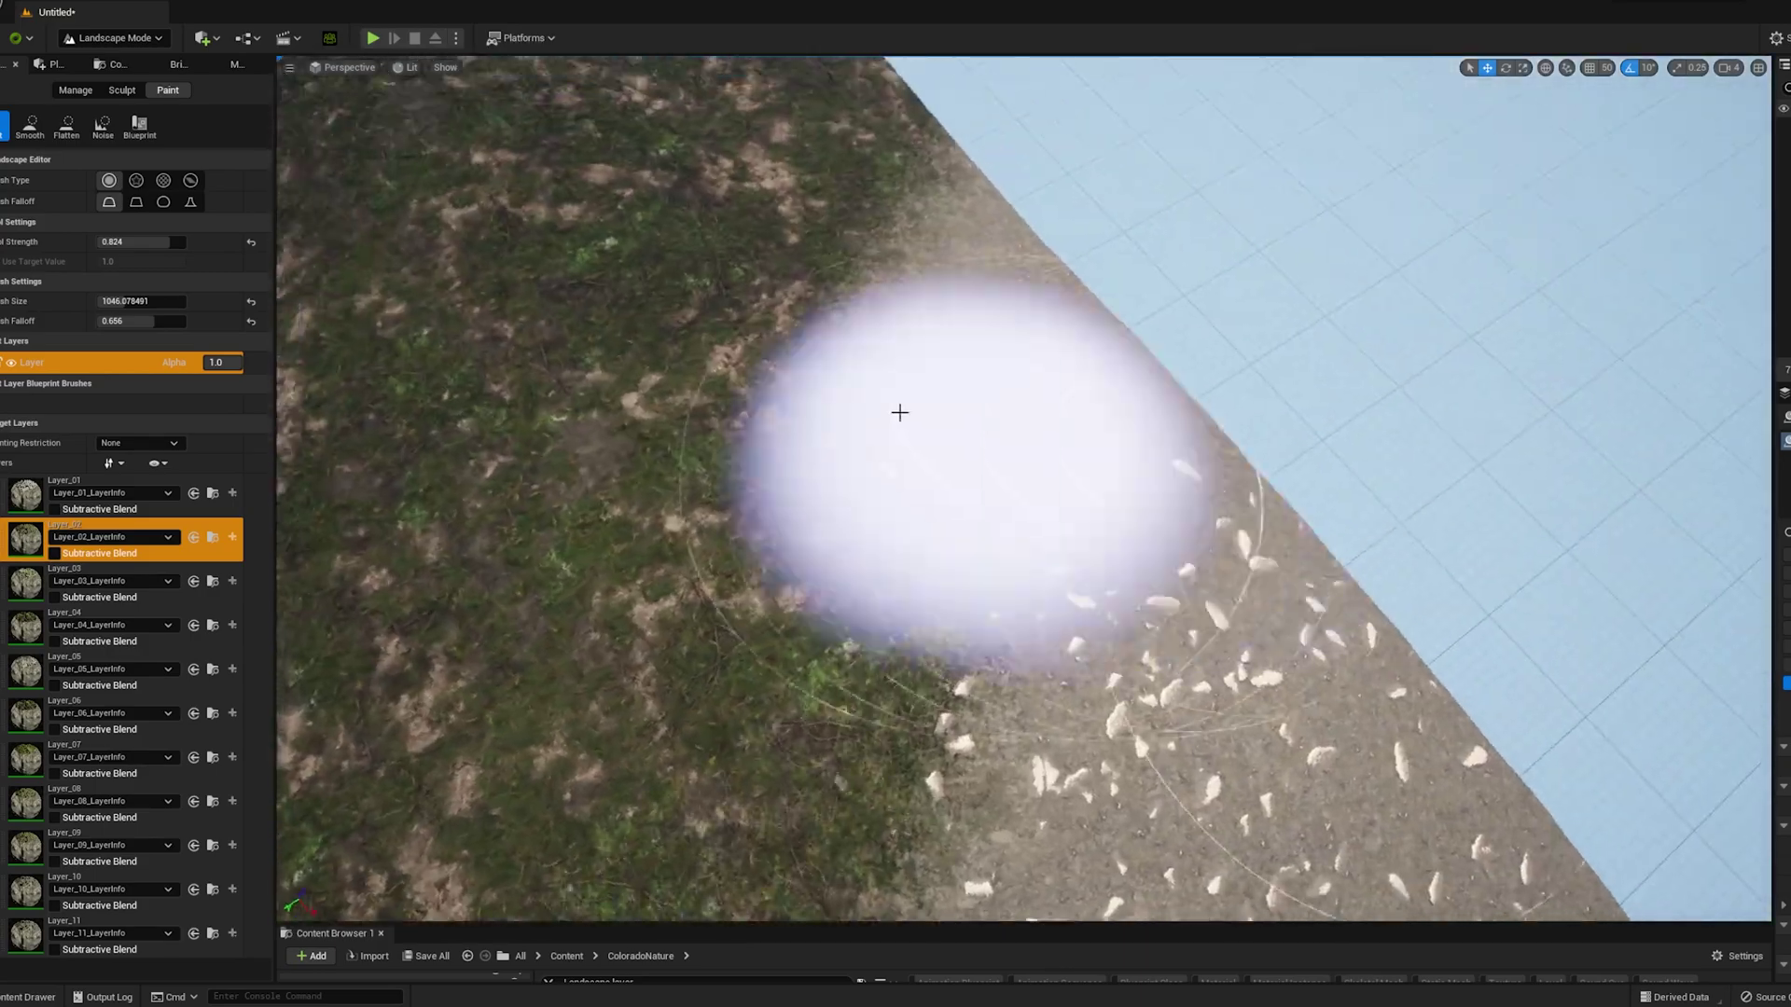
{"action": "mouse_move", "coordinate": [1325, 280]}
{"action": "right_mouse_down"}
{"action": "mouse_move", "coordinate": [1343, 318]}
{"action": "mouse_move", "coordinate": [1726, 336]}
{"action": "right_mouse_up"}
{"action": "left_click_drag", "start_coordinate": [1423, 484], "coordinate": [1053, 454]}
{"action": "mouse_move", "coordinate": [597, 322]}
{"action": "right_mouse_down"}
{"action": "mouse_move", "coordinate": [709, 215]}
{"action": "mouse_move", "coordinate": [616, 233]}
{"action": "right_mouse_up"}
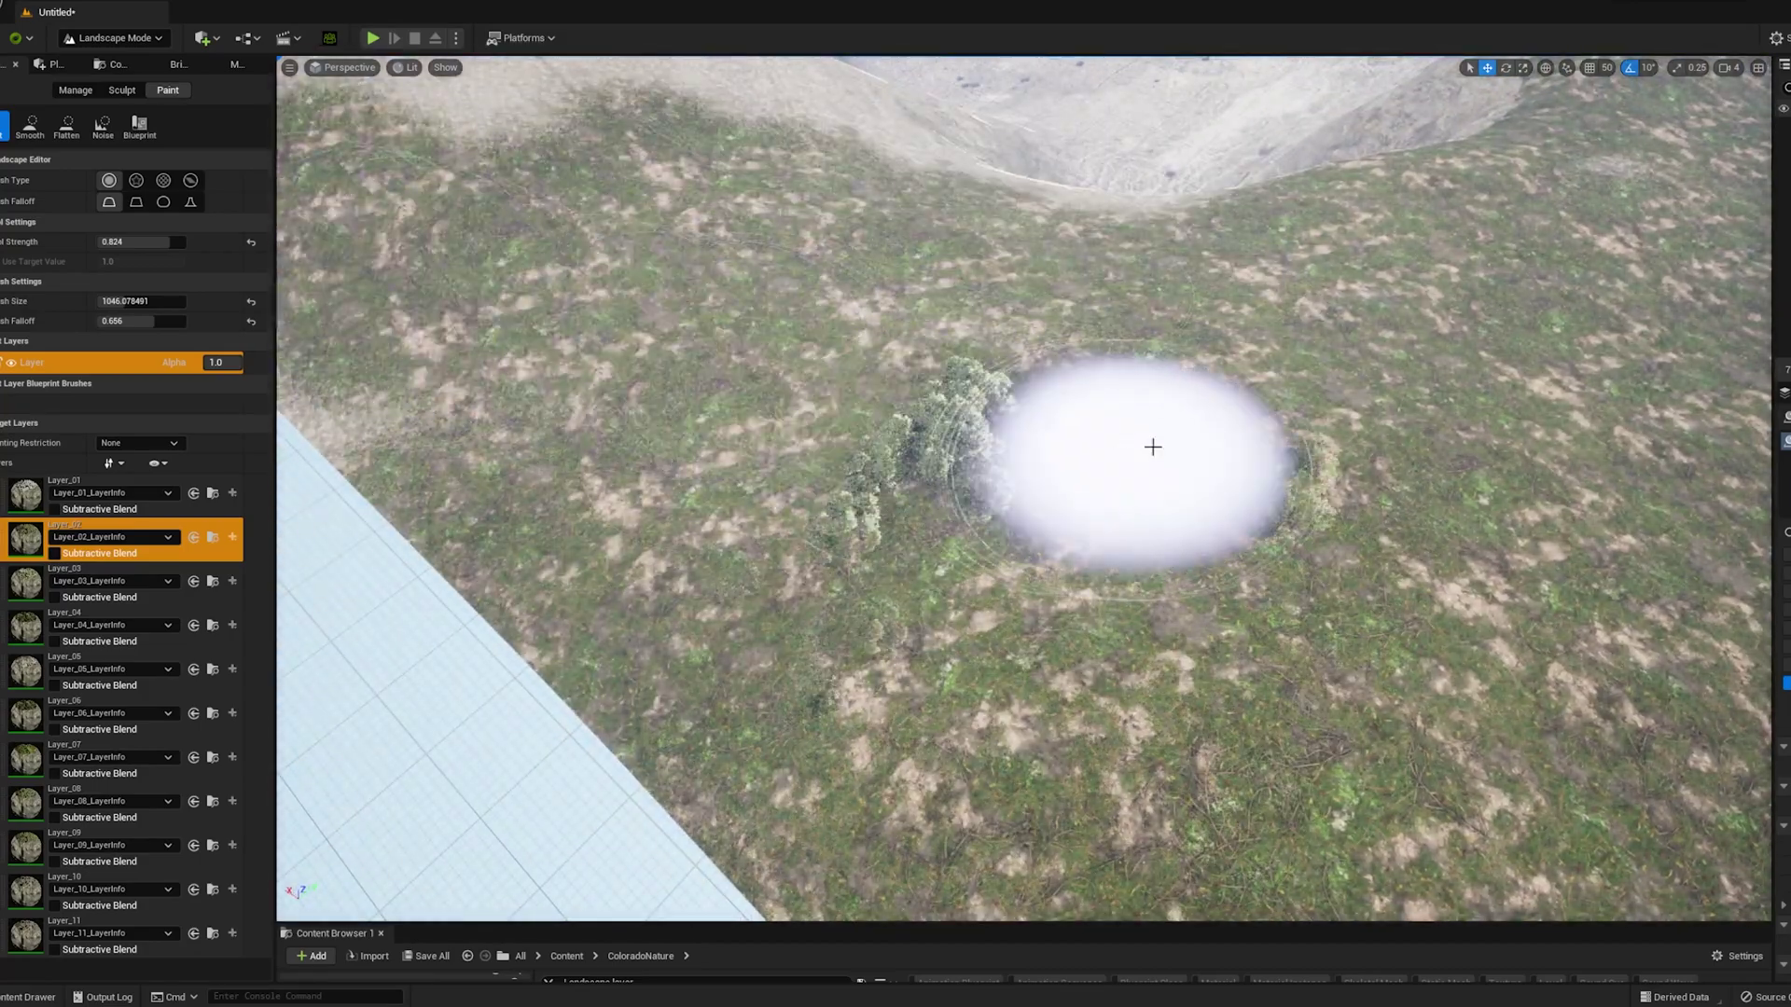
Step: Paint a large patch of Layer_03 over the Layer_02 area on the hillside and check its vegetation
{"action": "right_click_drag", "start_coordinate": [1137, 449], "coordinate": [1250, 327]}
{"action": "left_click", "coordinate": [198, 574]}
{"action": "right_click_drag", "start_coordinate": [894, 479], "coordinate": [653, 443]}
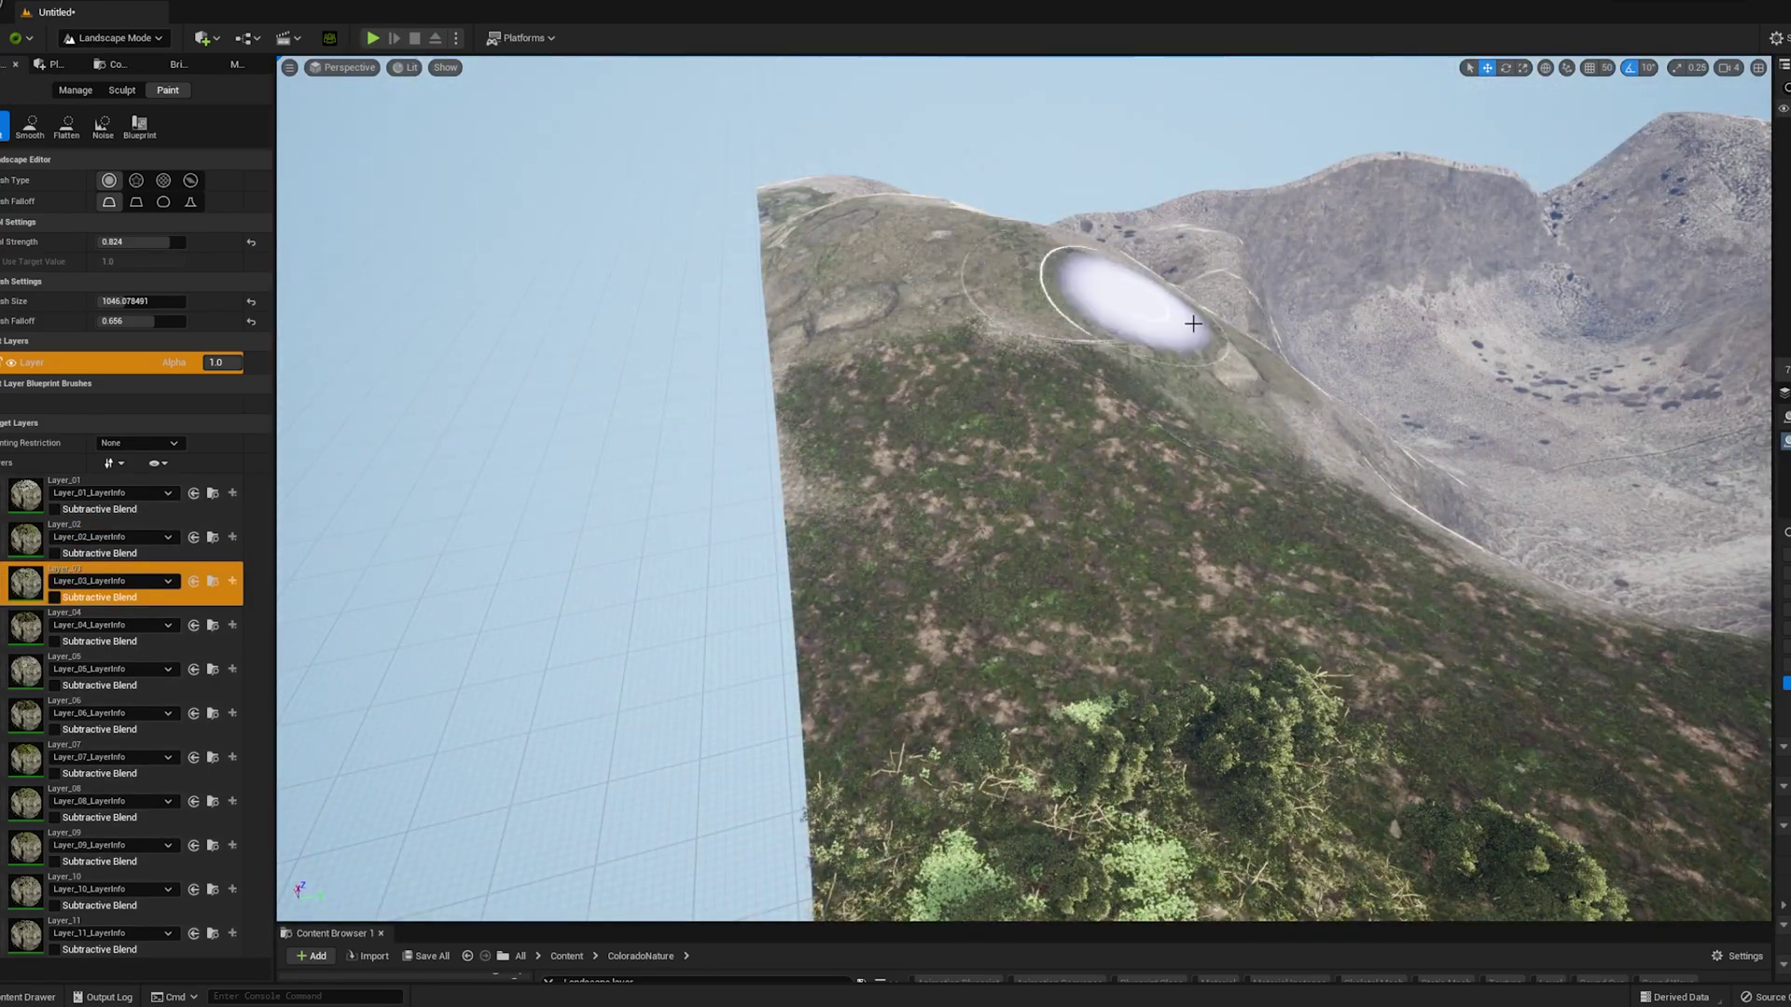
{"action": "mouse_move", "coordinate": [996, 378]}
{"action": "right_mouse_down"}
{"action": "mouse_move", "coordinate": [867, 532]}
{"action": "mouse_move", "coordinate": [839, 597]}
{"action": "right_mouse_up"}
{"action": "left_click_drag", "start_coordinate": [839, 597], "coordinate": [1385, 577]}
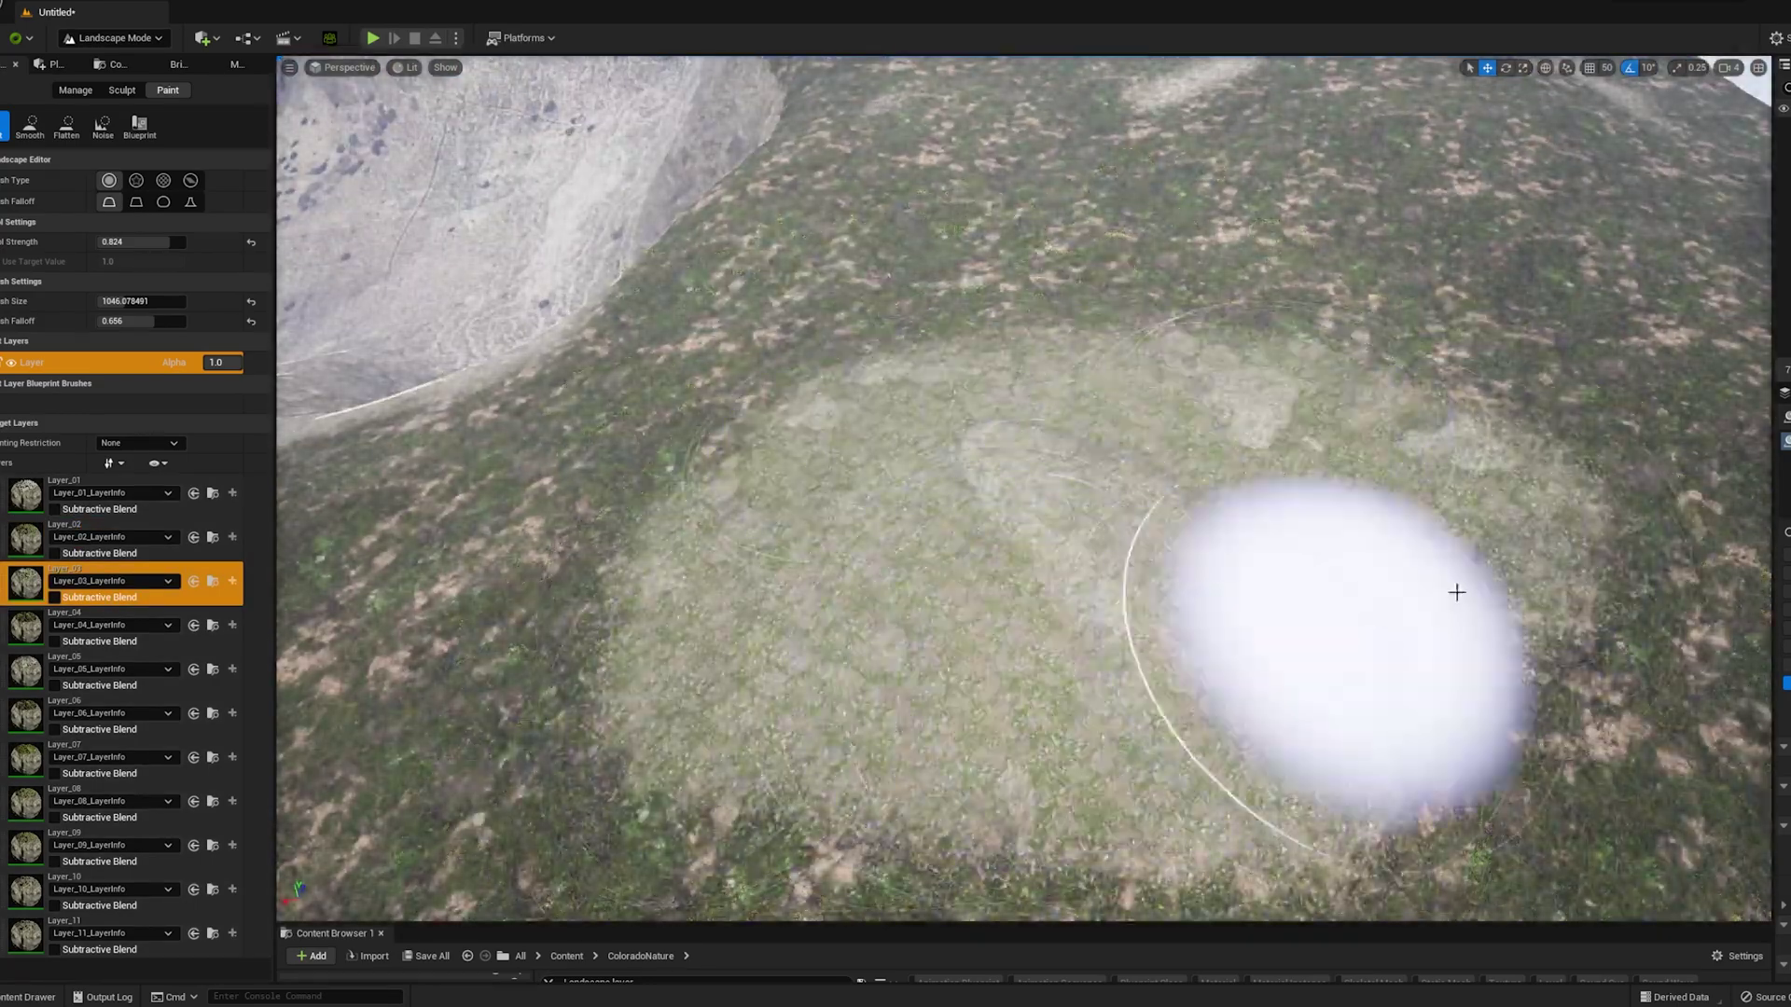
{"action": "right_click_drag", "start_coordinate": [1300, 604], "coordinate": [1101, 504]}
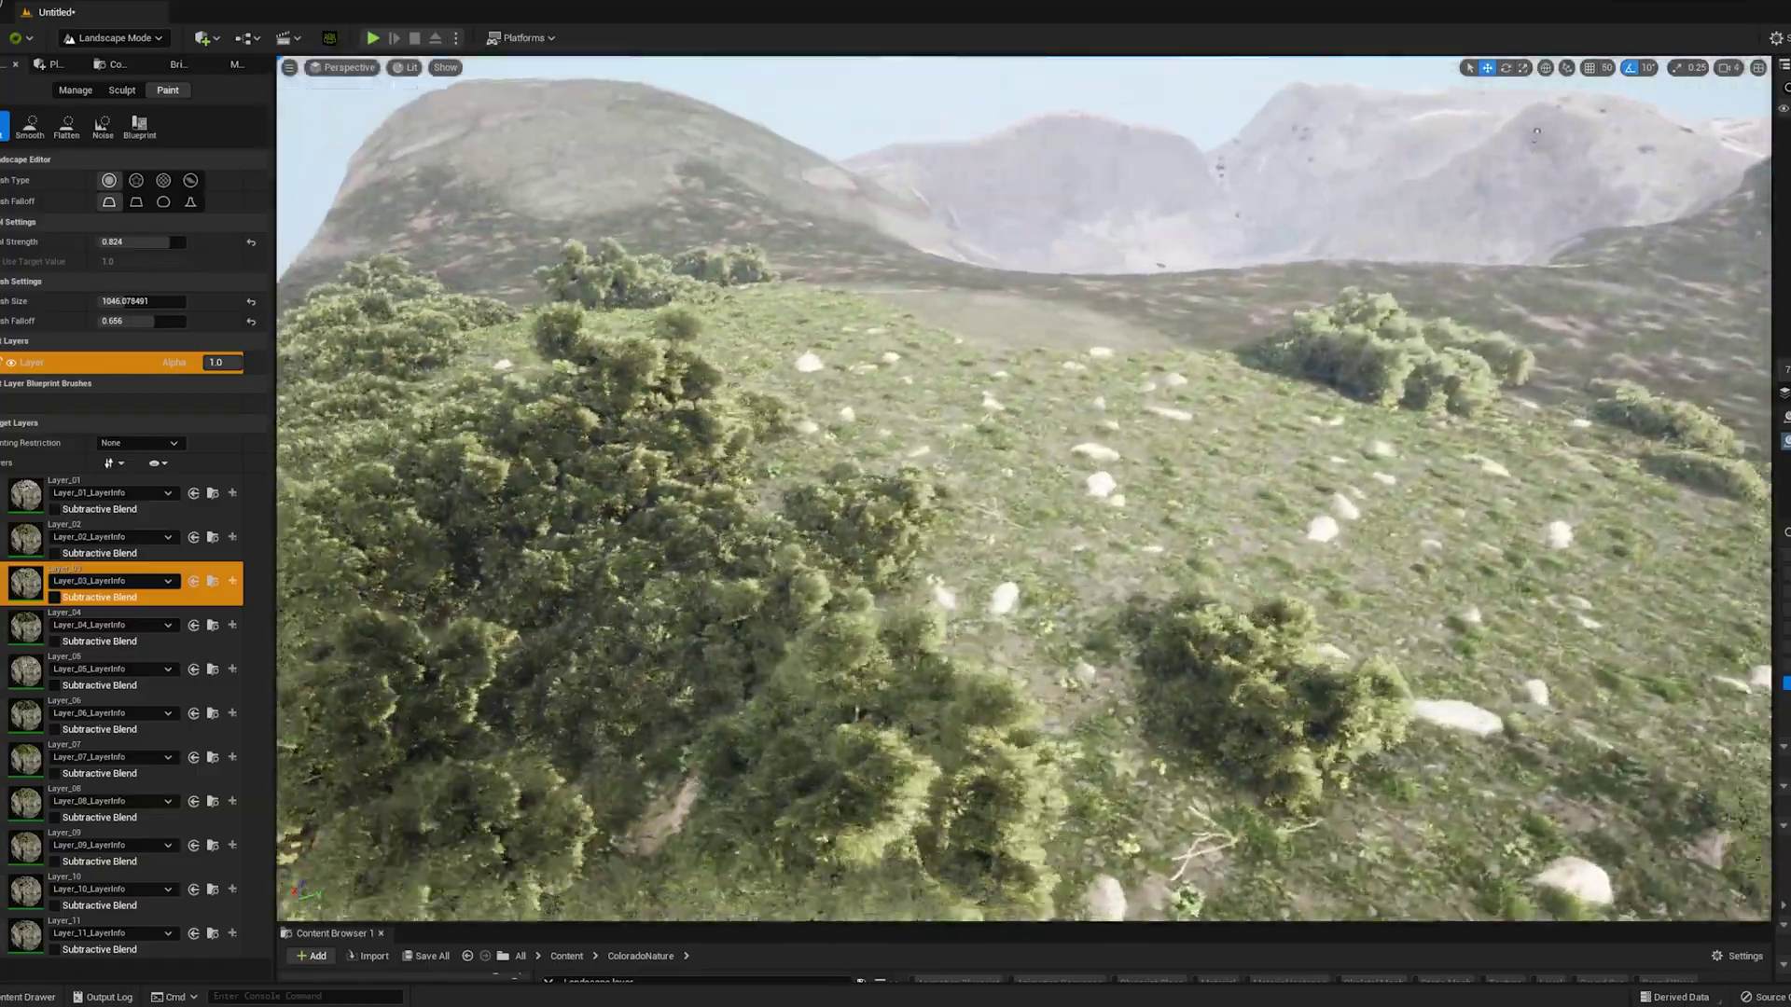
{"action": "right_click_drag", "start_coordinate": [1213, 452], "coordinate": [1212, 564]}
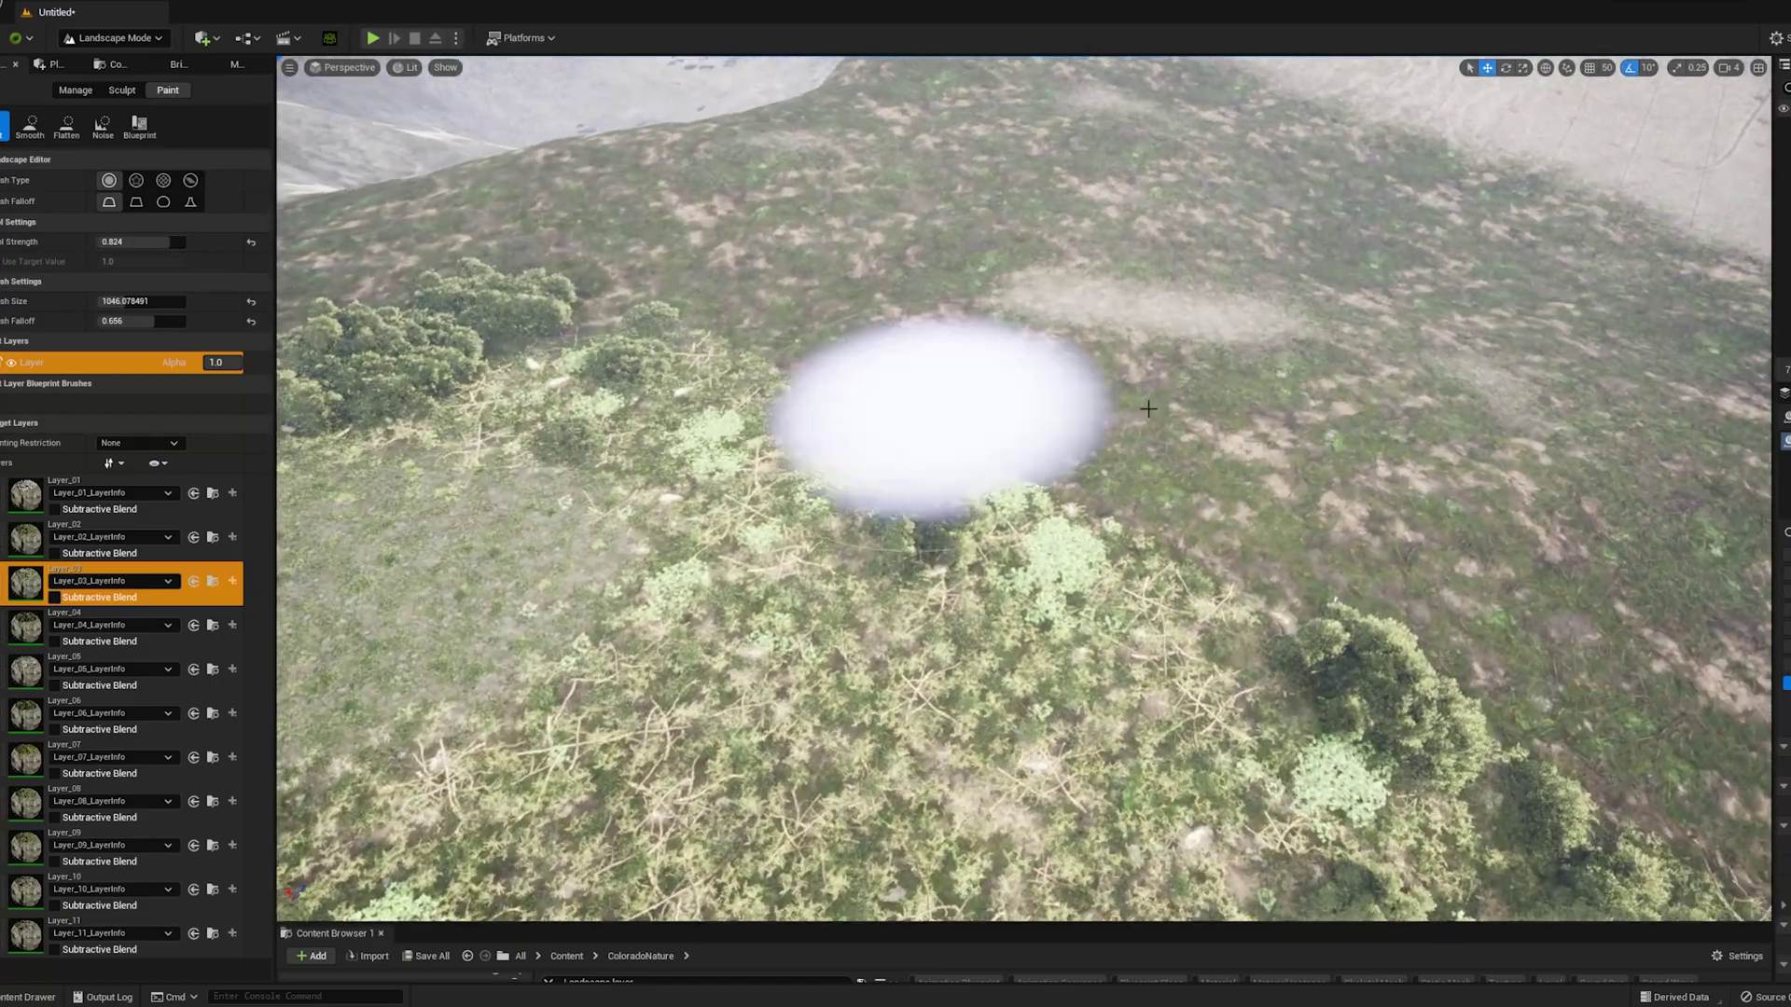
Step: Paint Layer_09 on the hillside around the landscape's corner and inspect the bushes, grass and rocks up close
{"action": "left_click", "coordinate": [158, 833]}
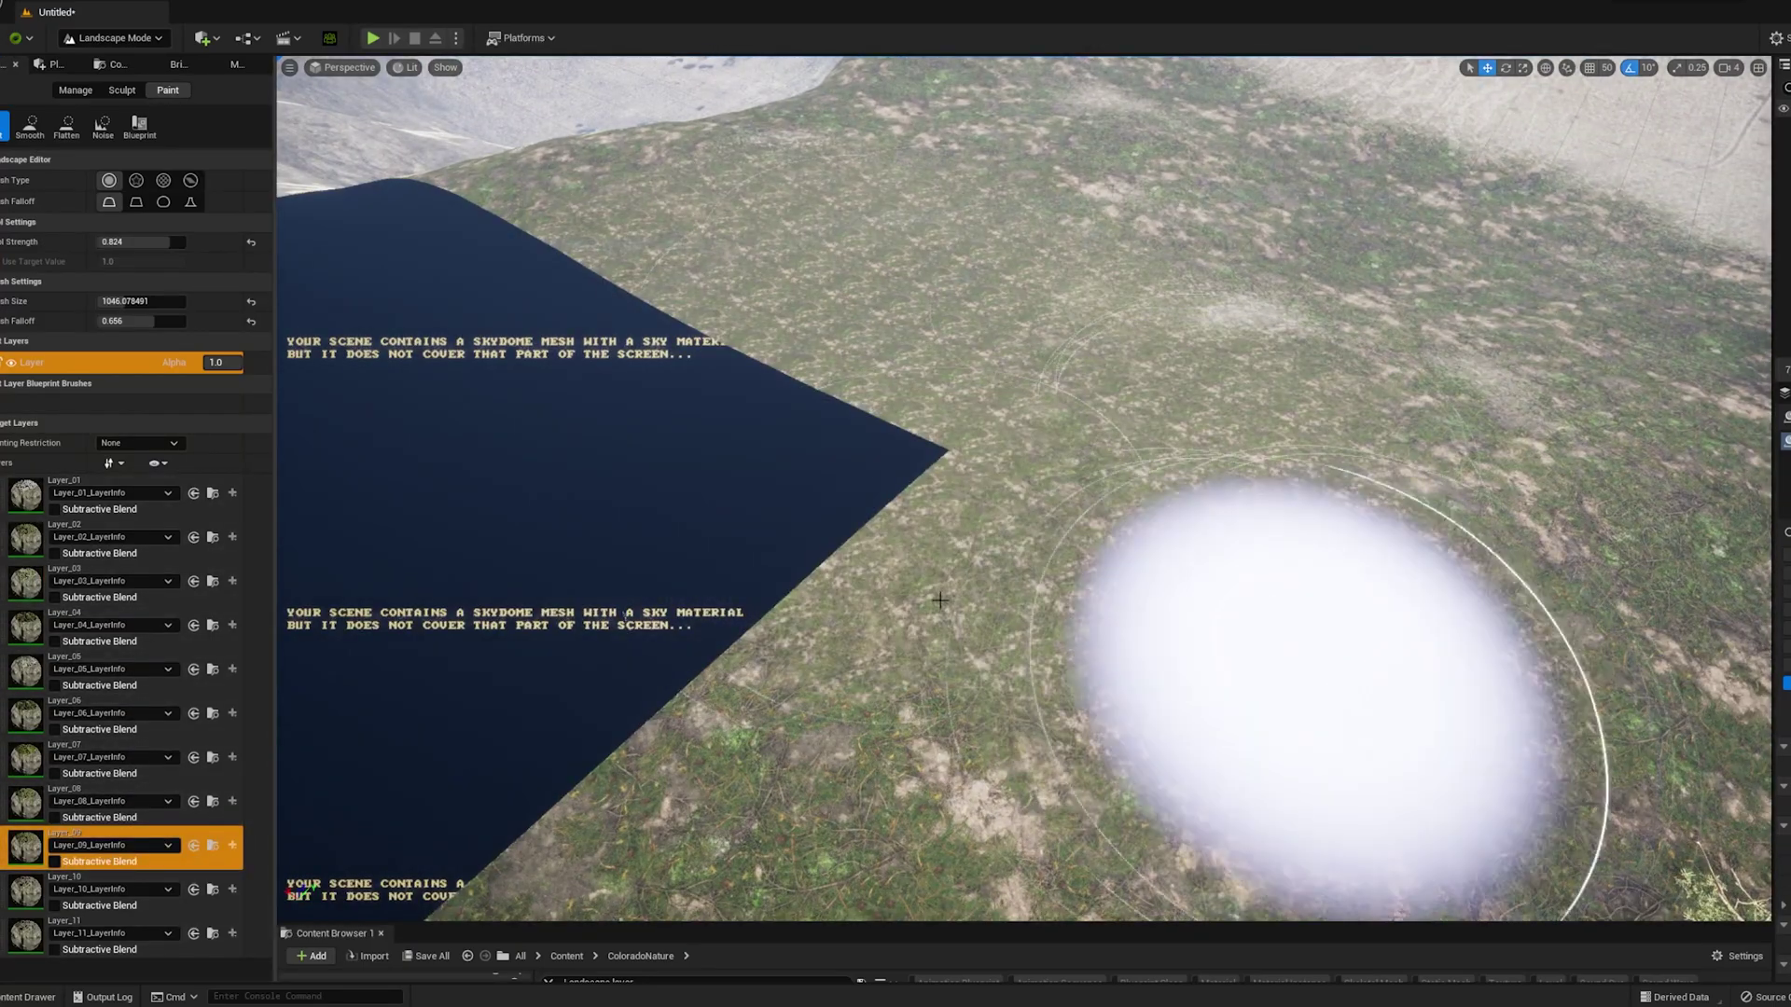
{"action": "mouse_move", "coordinate": [877, 500]}
{"action": "right_mouse_down"}
{"action": "mouse_move", "coordinate": [821, 541]}
{"action": "mouse_move", "coordinate": [821, 405]}
{"action": "right_mouse_up"}
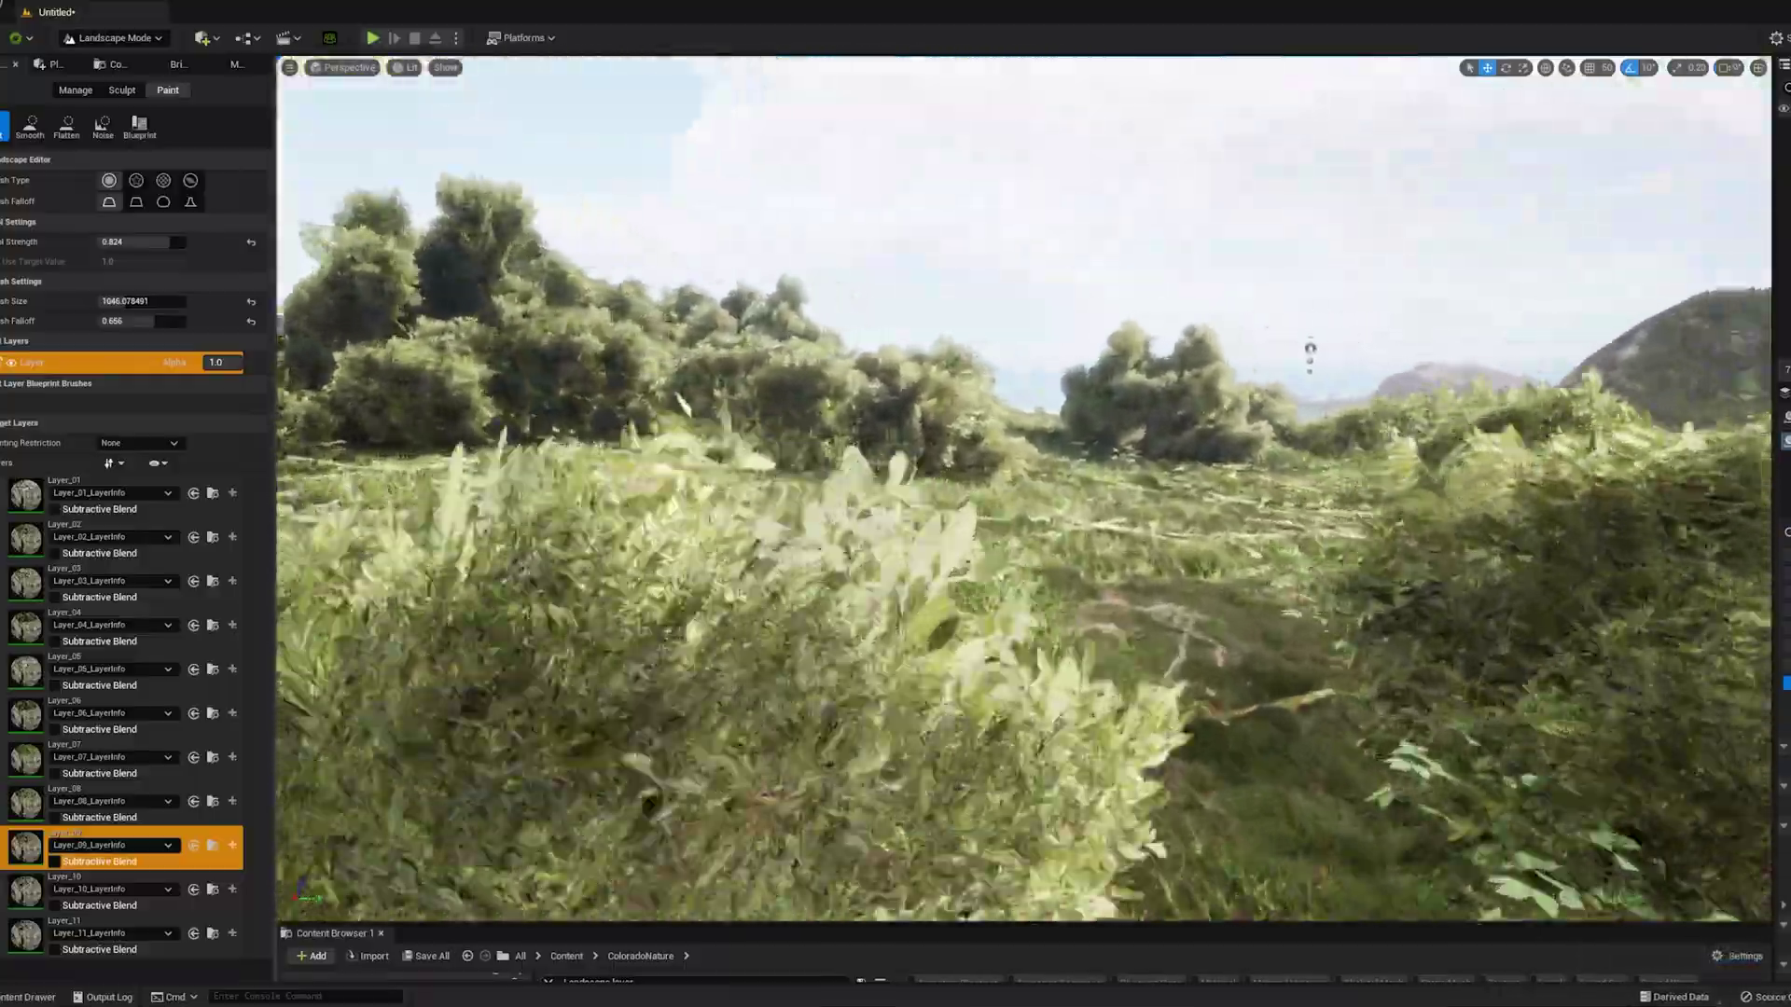
{"action": "right_click_drag", "start_coordinate": [1024, 488], "coordinate": [1166, 522]}
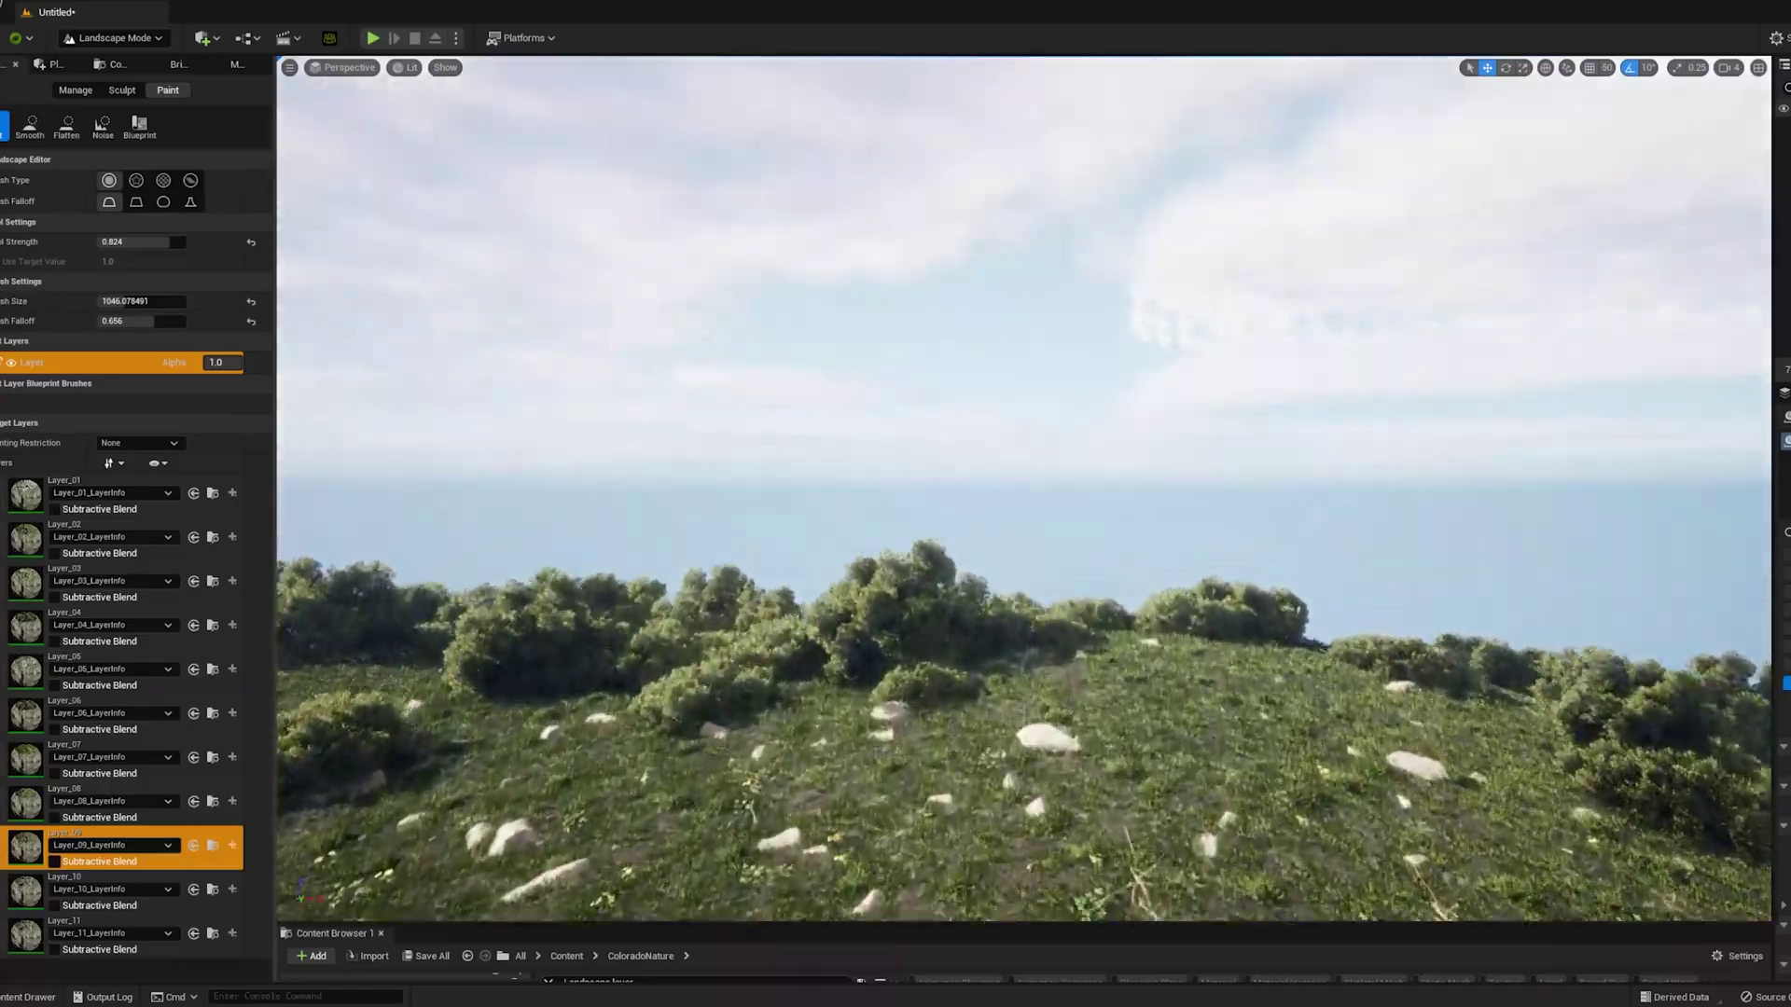
{"action": "right_click_drag", "start_coordinate": [1024, 489], "coordinate": [728, 569]}
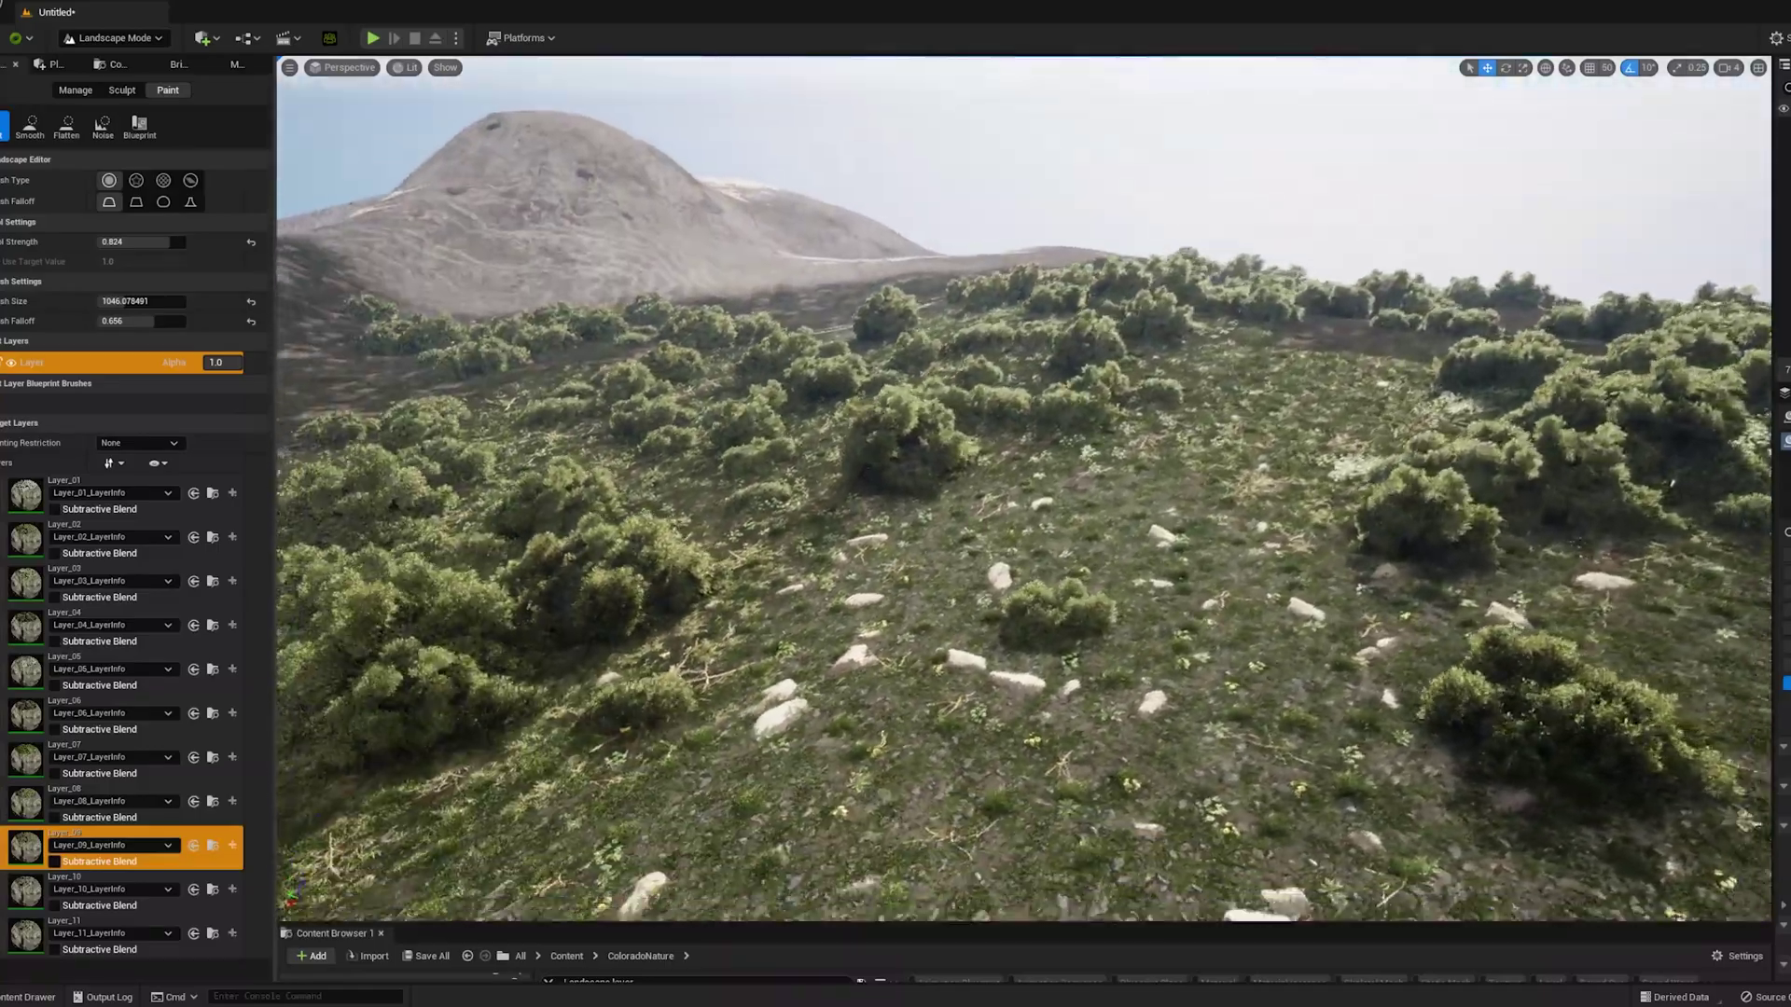
{"action": "right_click_drag", "start_coordinate": [1024, 489], "coordinate": [755, 462]}
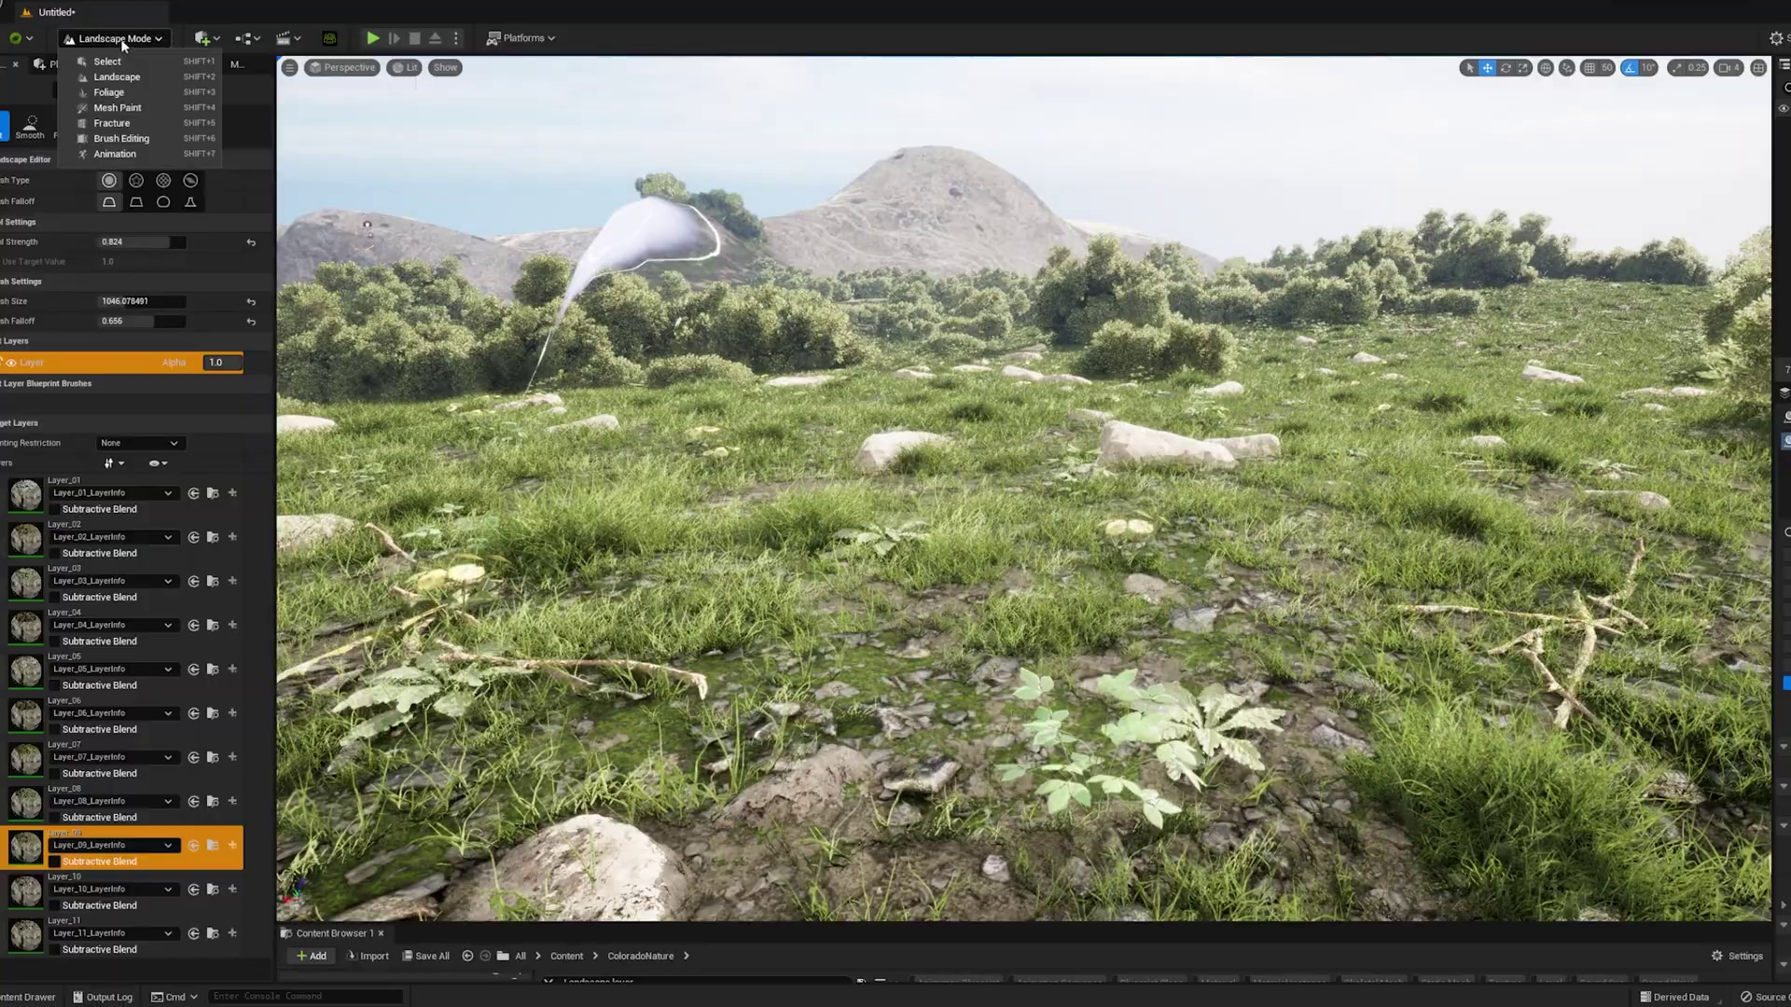
Step: Switch from landscape editing to selection mode and look over the painted landscape
{"action": "left_click", "coordinate": [106, 62]}
{"action": "right_click_drag", "start_coordinate": [1025, 489], "coordinate": [1735, 499]}
{"action": "right_click_drag", "start_coordinate": [728, 475], "coordinate": [695, 480]}
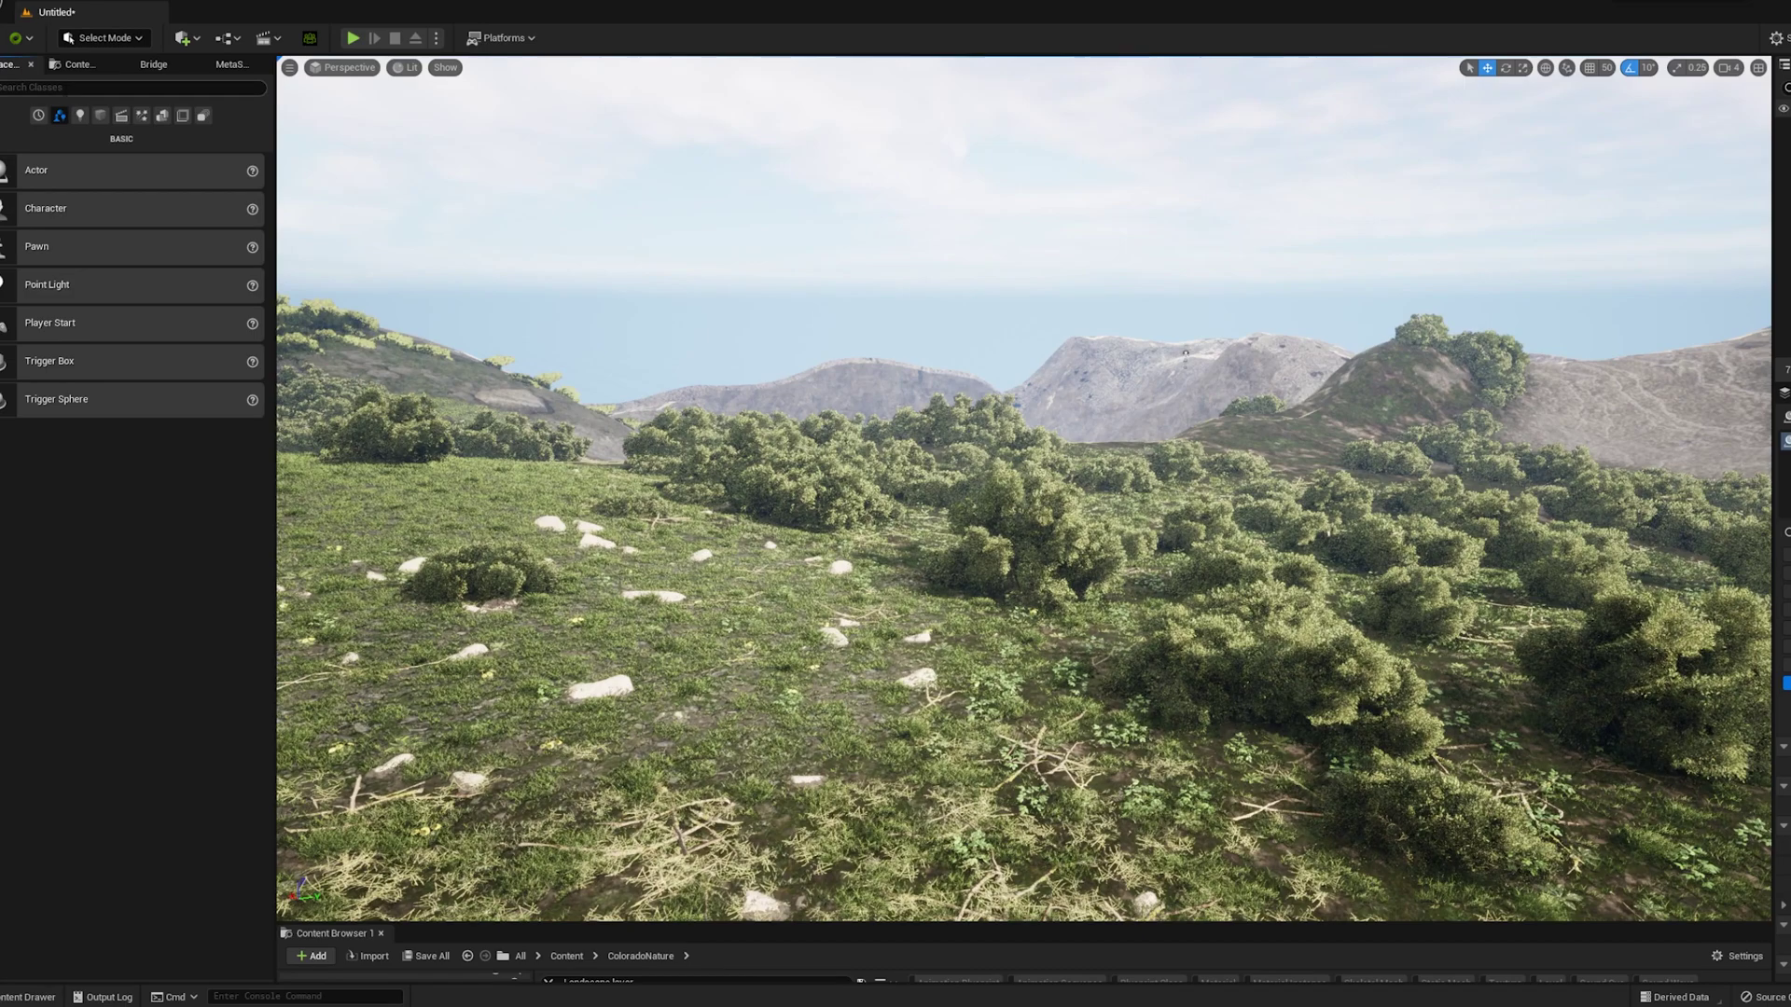
Step: Search the placeable actors for "player start" and place a Player Start on the grassy ground among the white rocks
{"action": "type", "text": "player "}
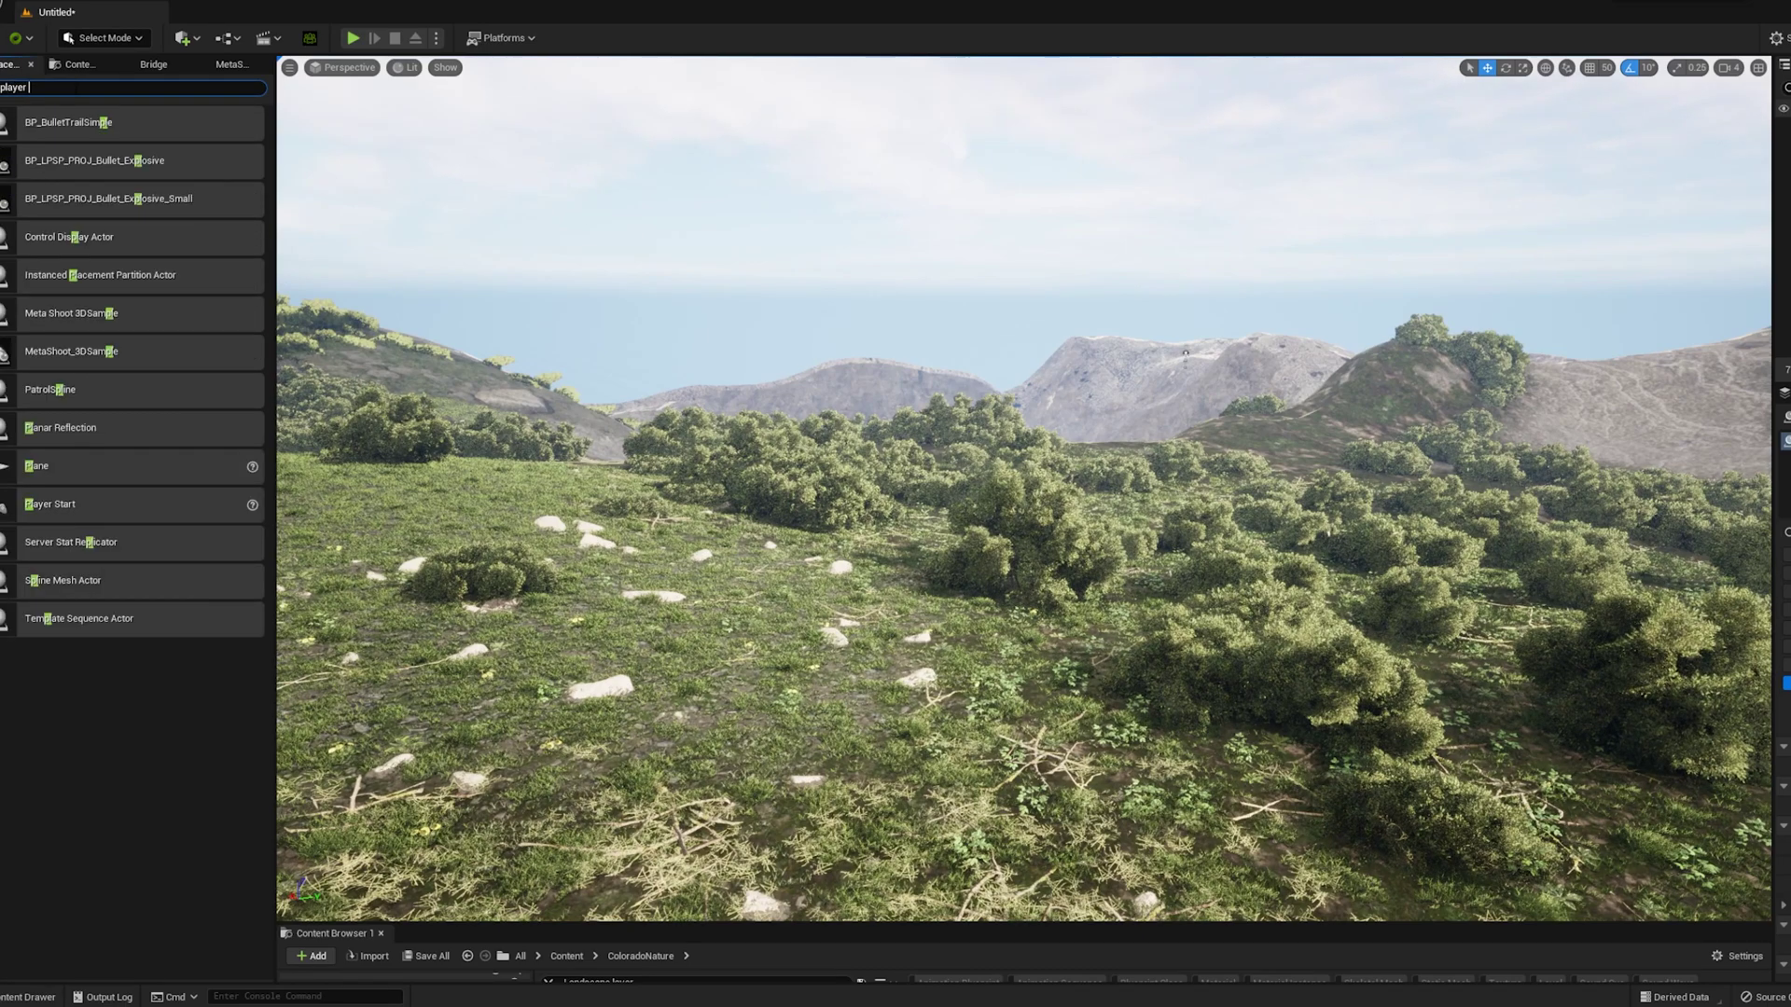
{"action": "type", "text": "start"}
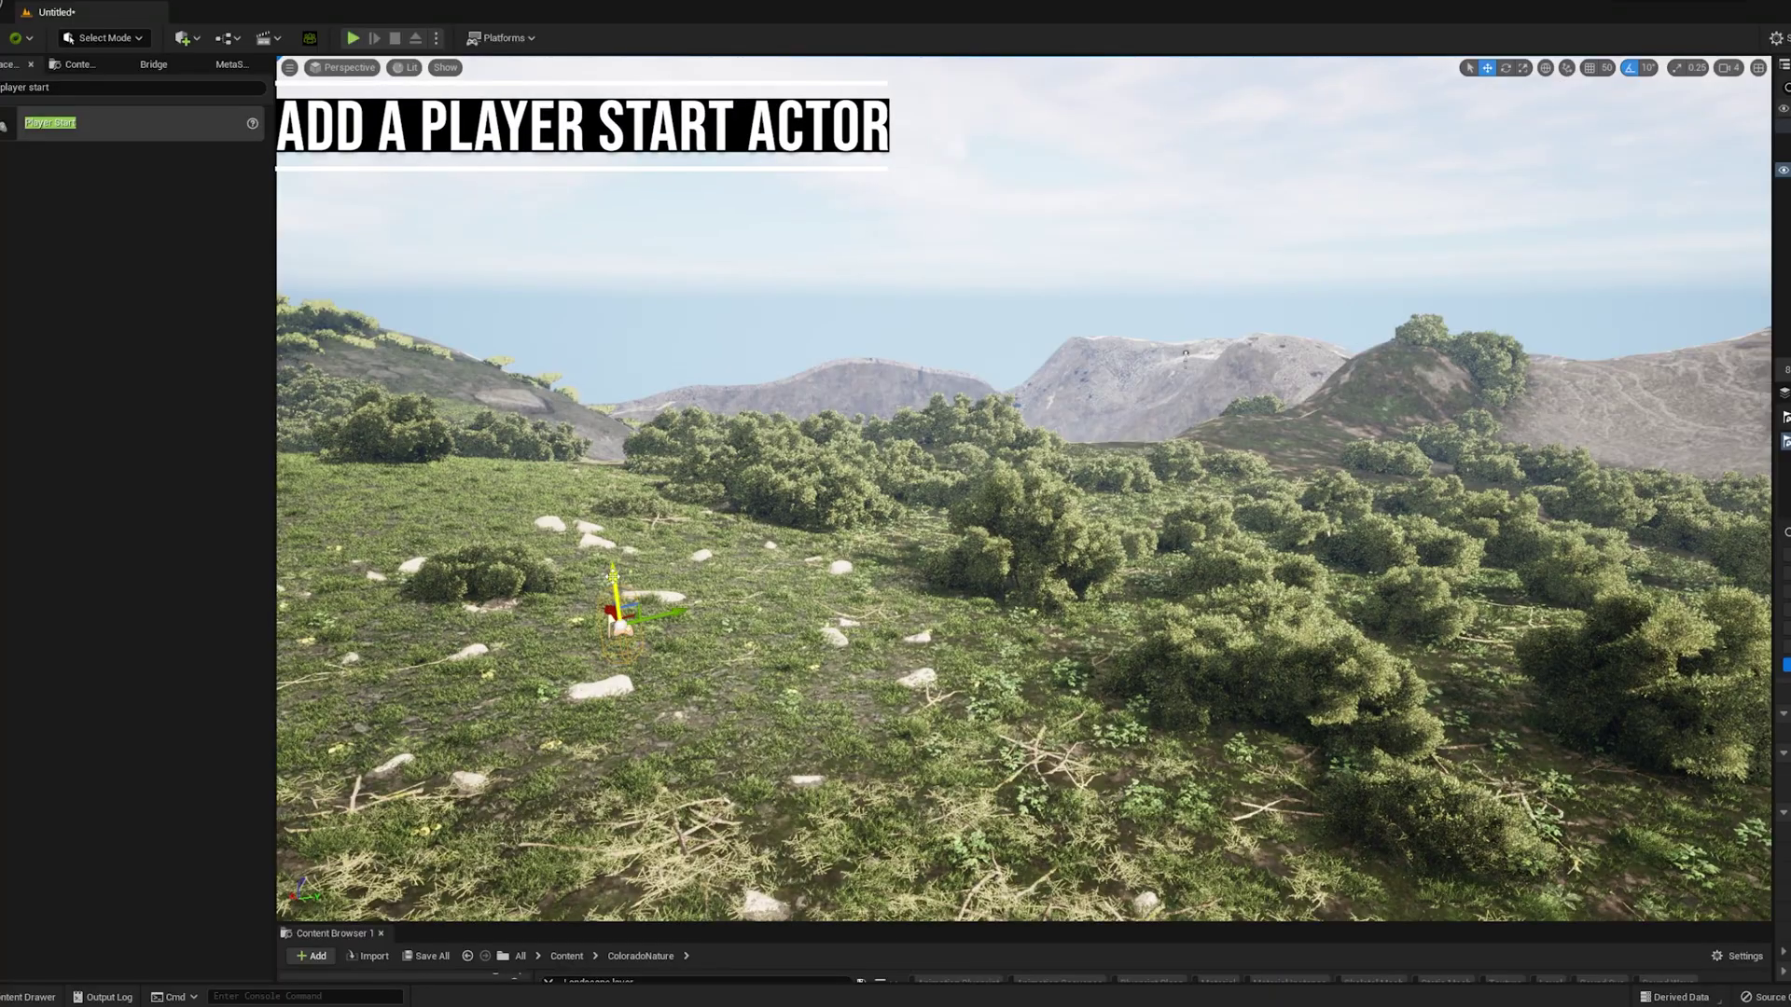
{"action": "right_click_drag", "start_coordinate": [614, 549], "coordinate": [336, 546]}
{"action": "right_click_drag", "start_coordinate": [849, 422], "coordinate": [856, 425]}
{"action": "right_click_drag", "start_coordinate": [843, 357], "coordinate": [587, 201]}
Step: Playtest the level, run the character across the painted terrain and end the session
{"action": "left_click", "coordinate": [352, 38]}
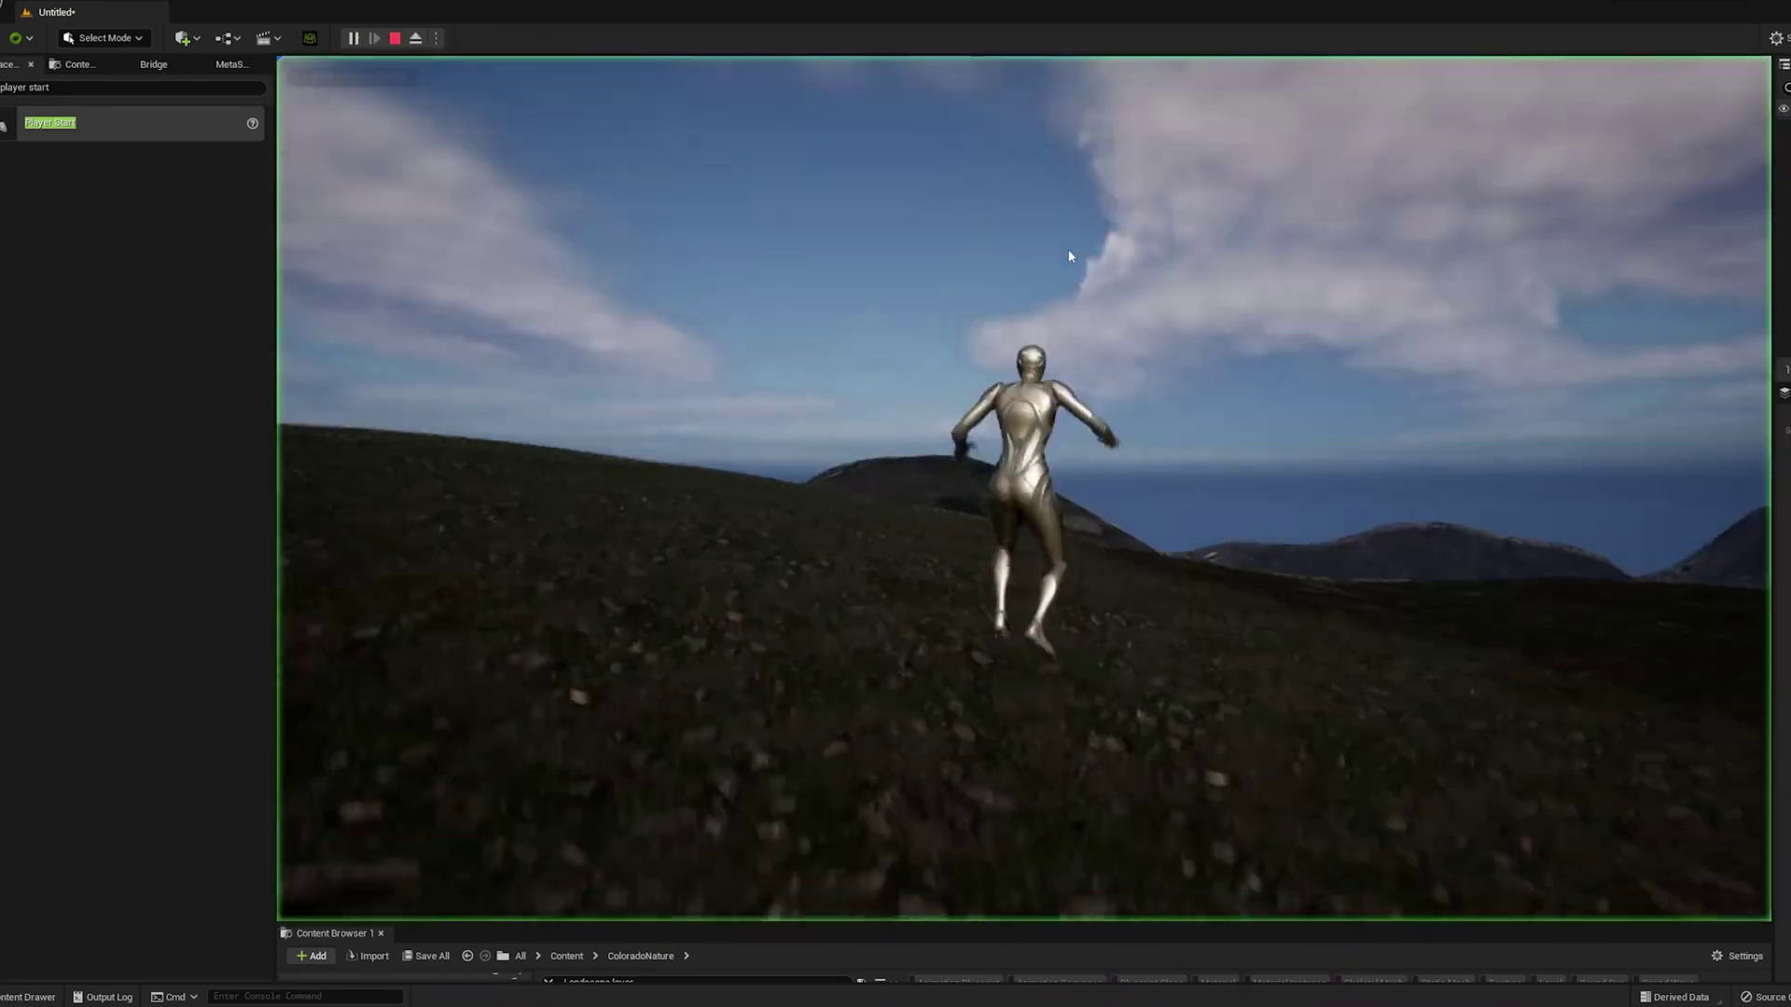
{"action": "key", "text": "w"}
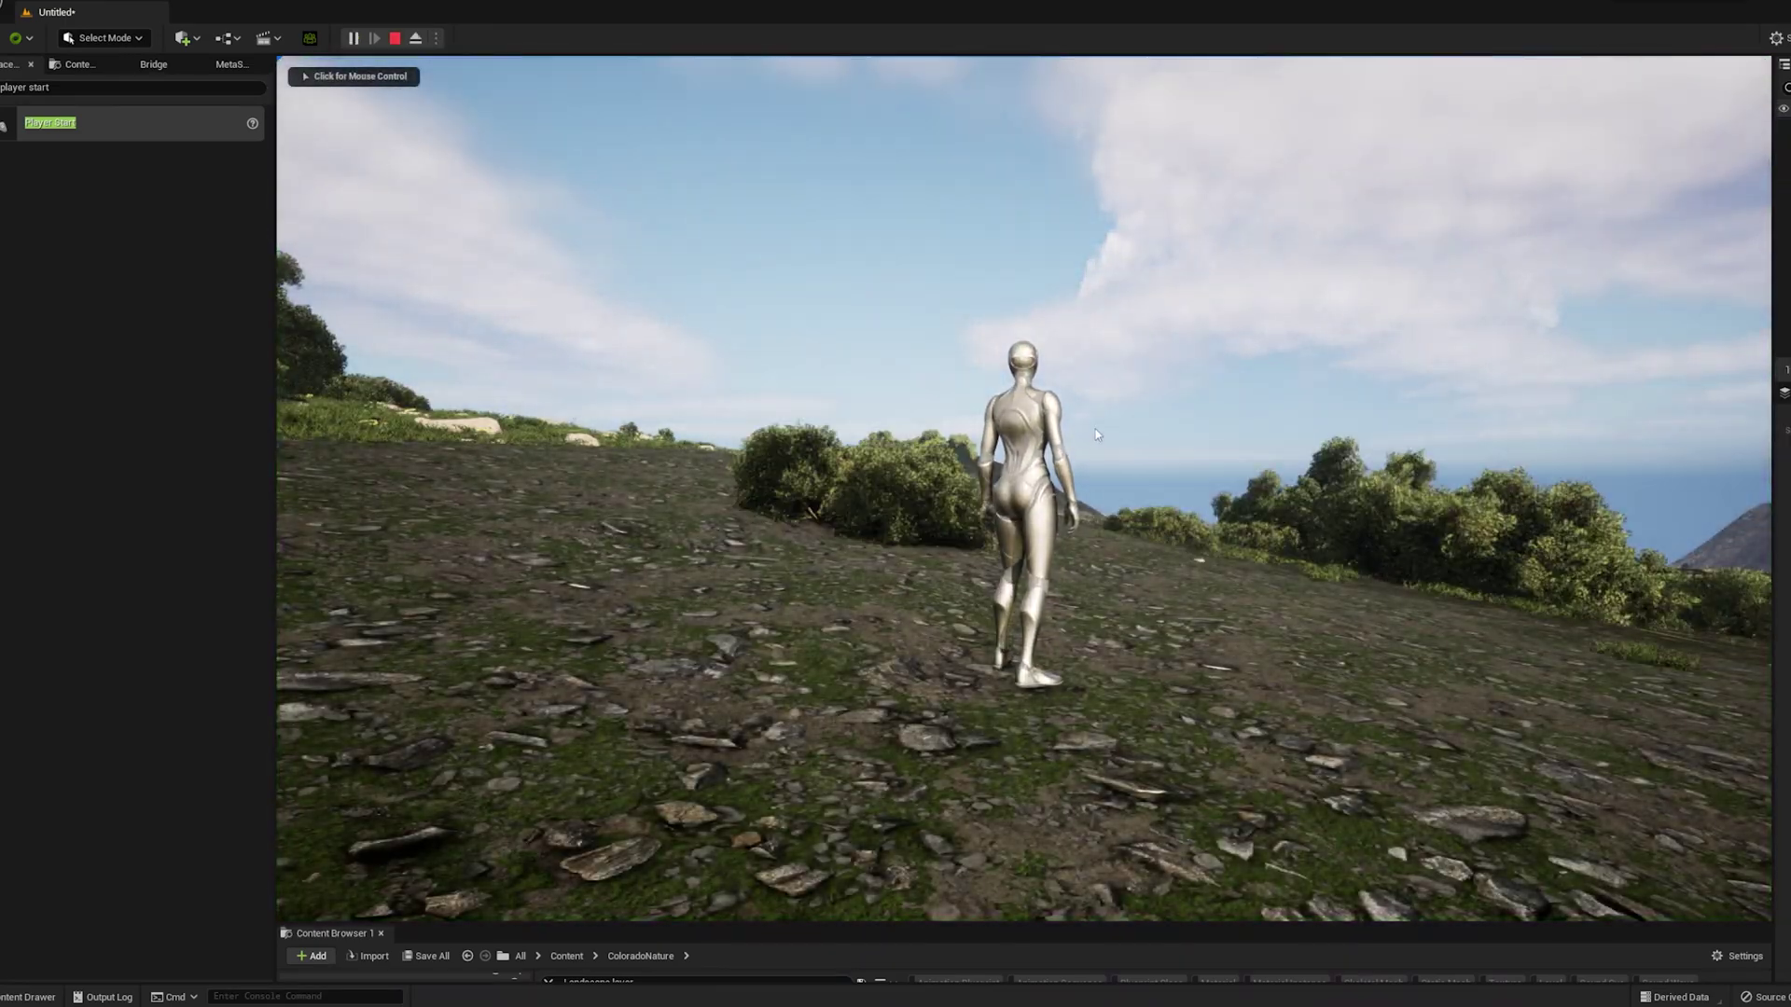
{"action": "left_click", "coordinate": [1095, 430]}
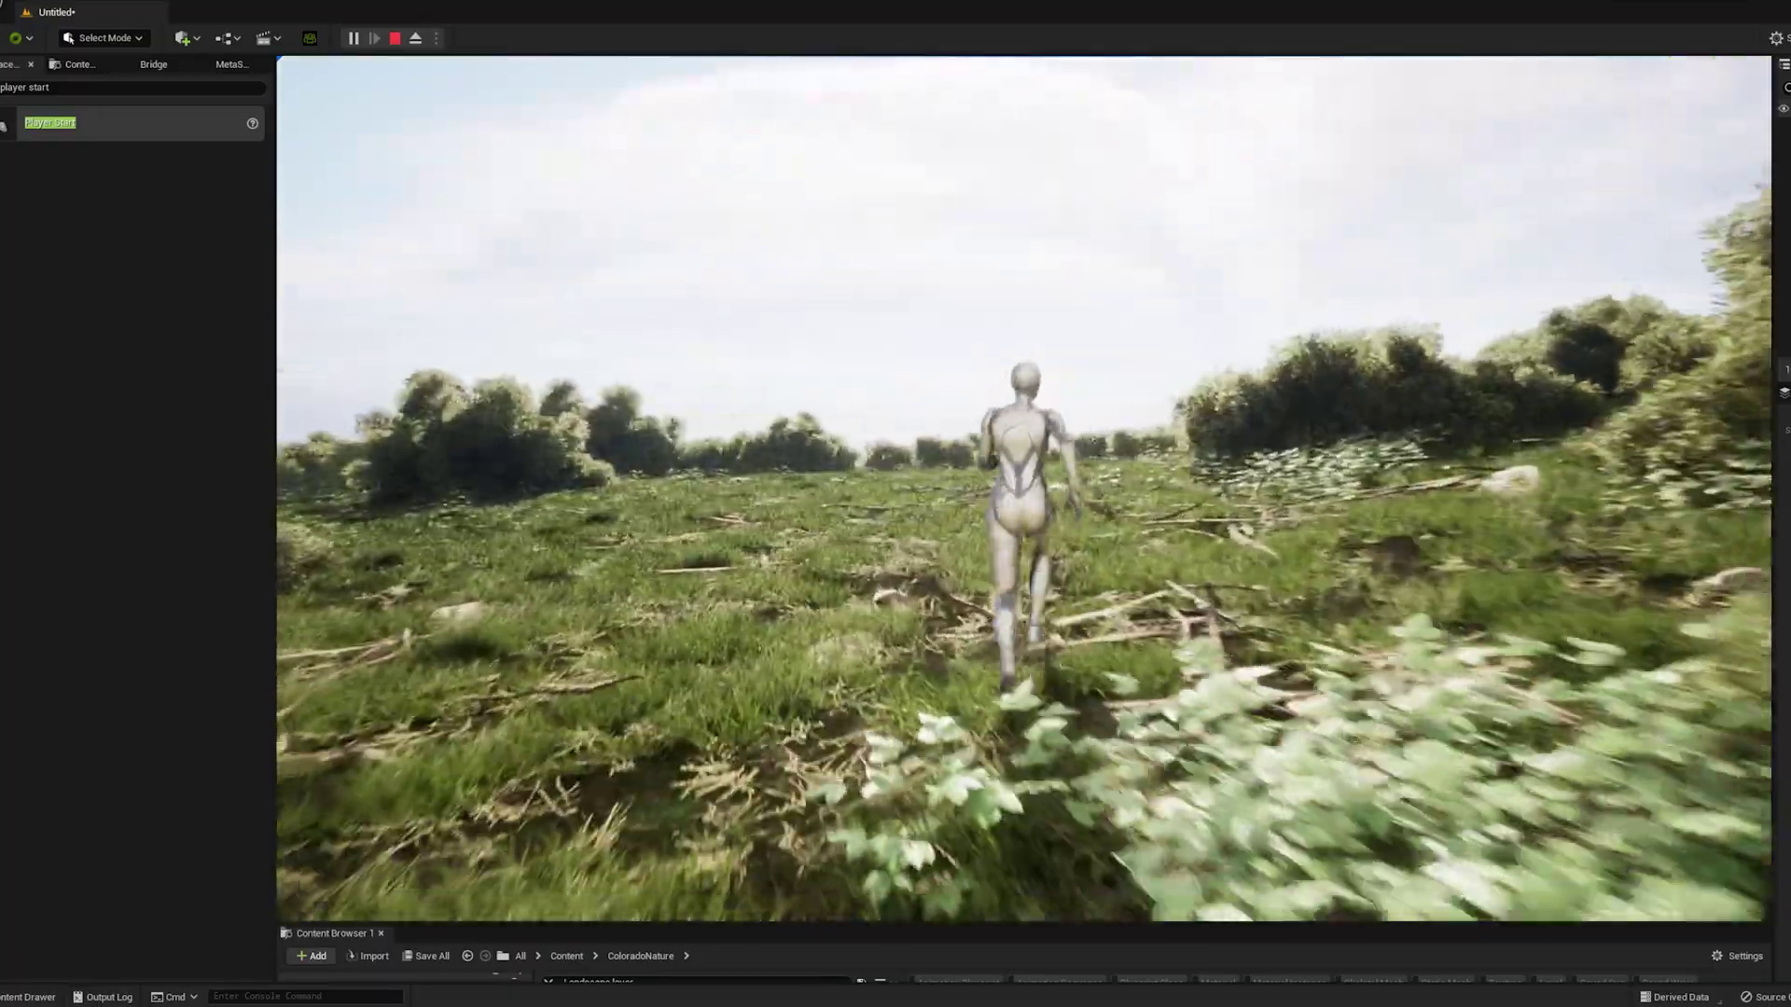
{"action": "key", "text": "Escape"}
Step: Widen the Outliner, select ExponentialHeightFog in the Lighting folder and enable its Volumetric Fog
{"action": "right_click_drag", "start_coordinate": [1101, 459], "coordinate": [1091, 509]}
{"action": "key", "text": "s"}
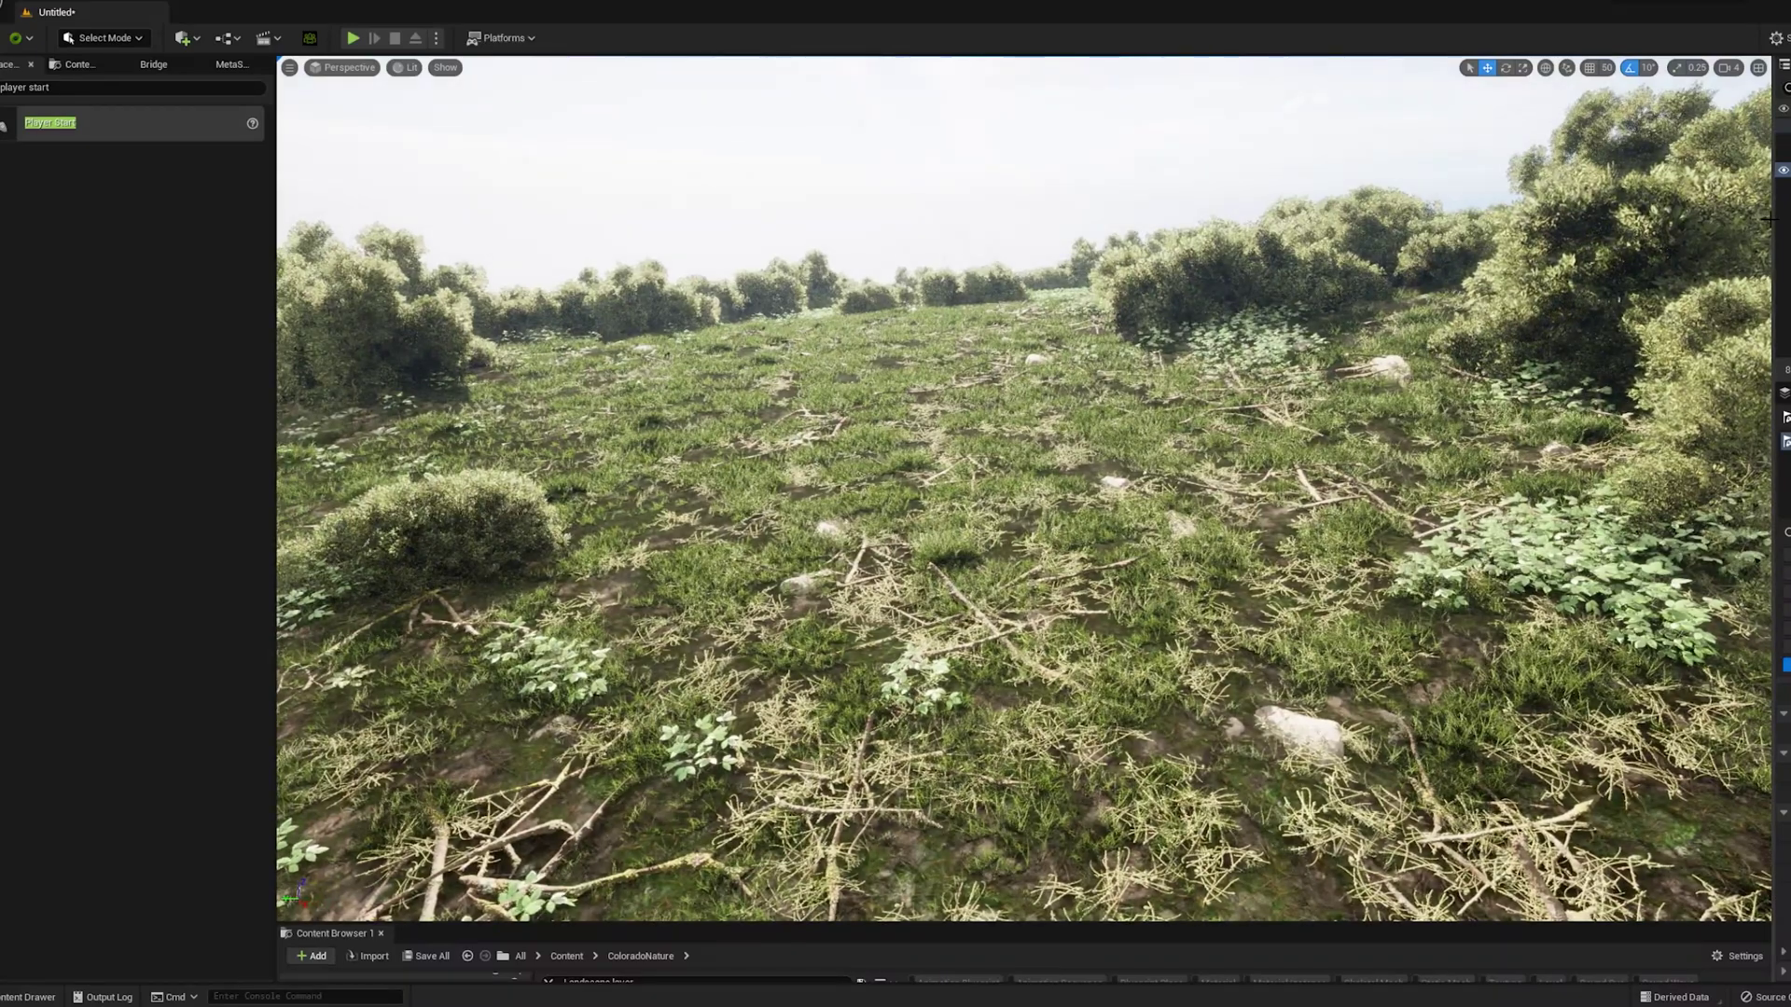
{"action": "left_click", "coordinate": [1769, 219]}
{"action": "left_click_drag", "start_coordinate": [1774, 216], "coordinate": [1522, 205]}
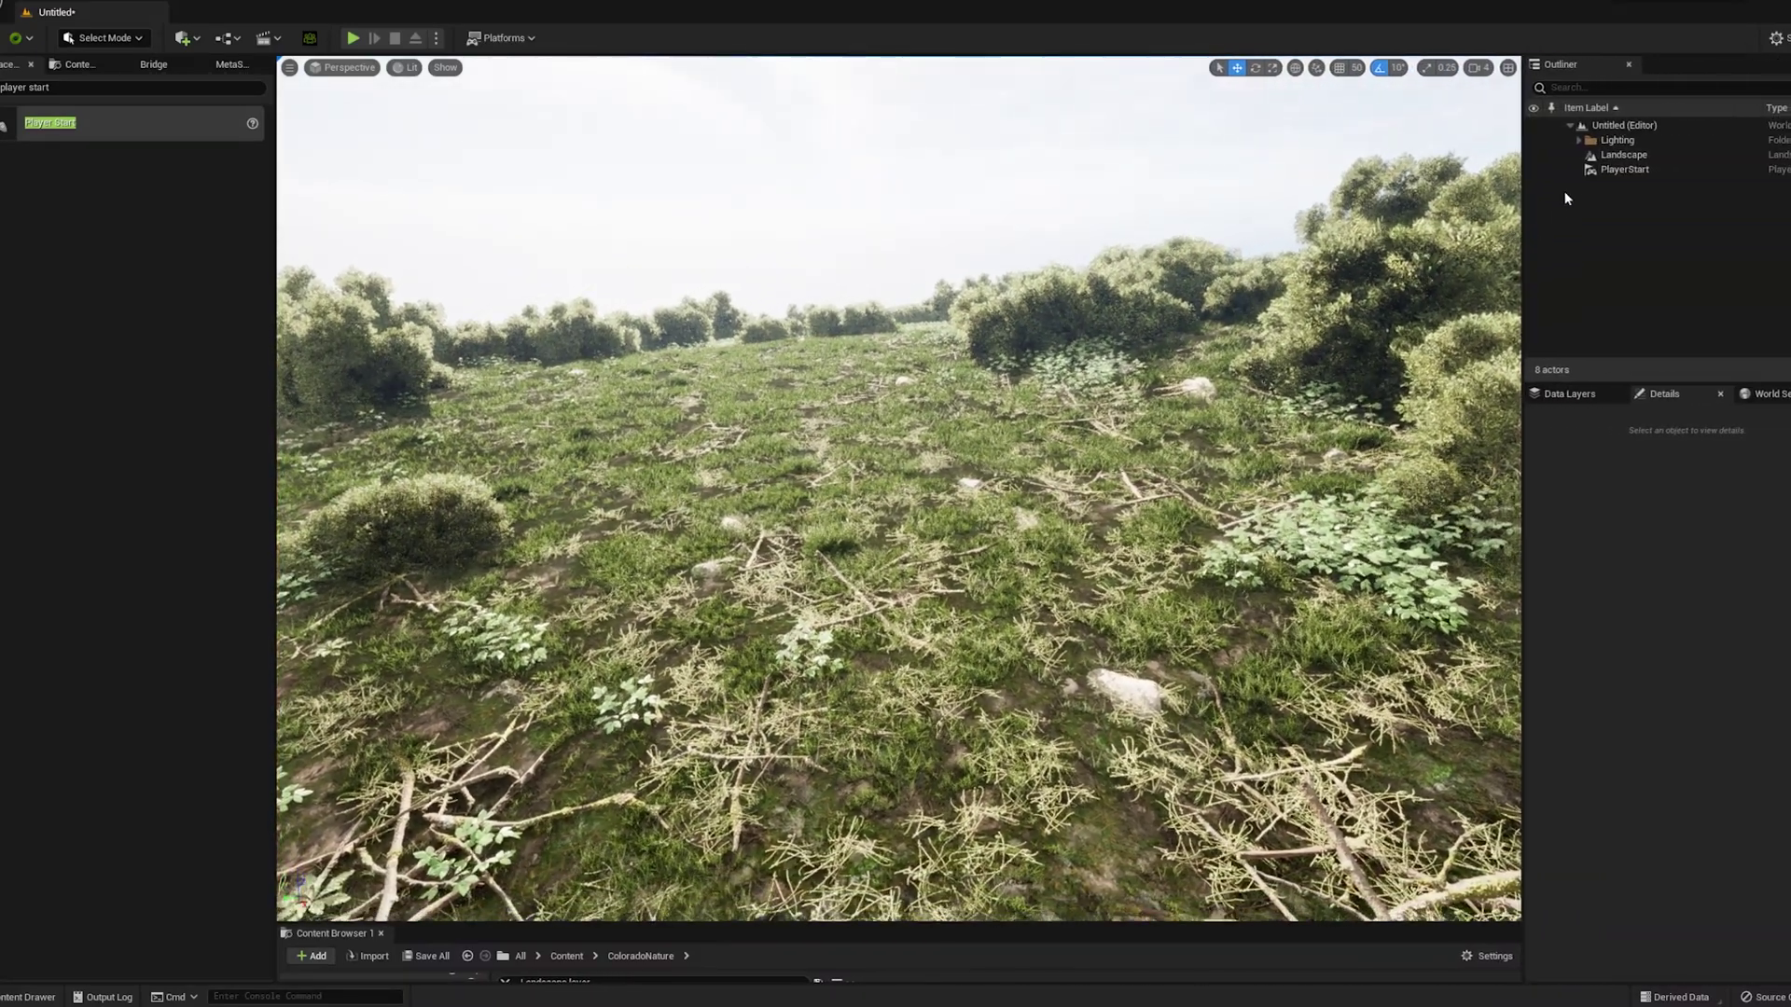
{"action": "left_click", "coordinate": [1581, 140]}
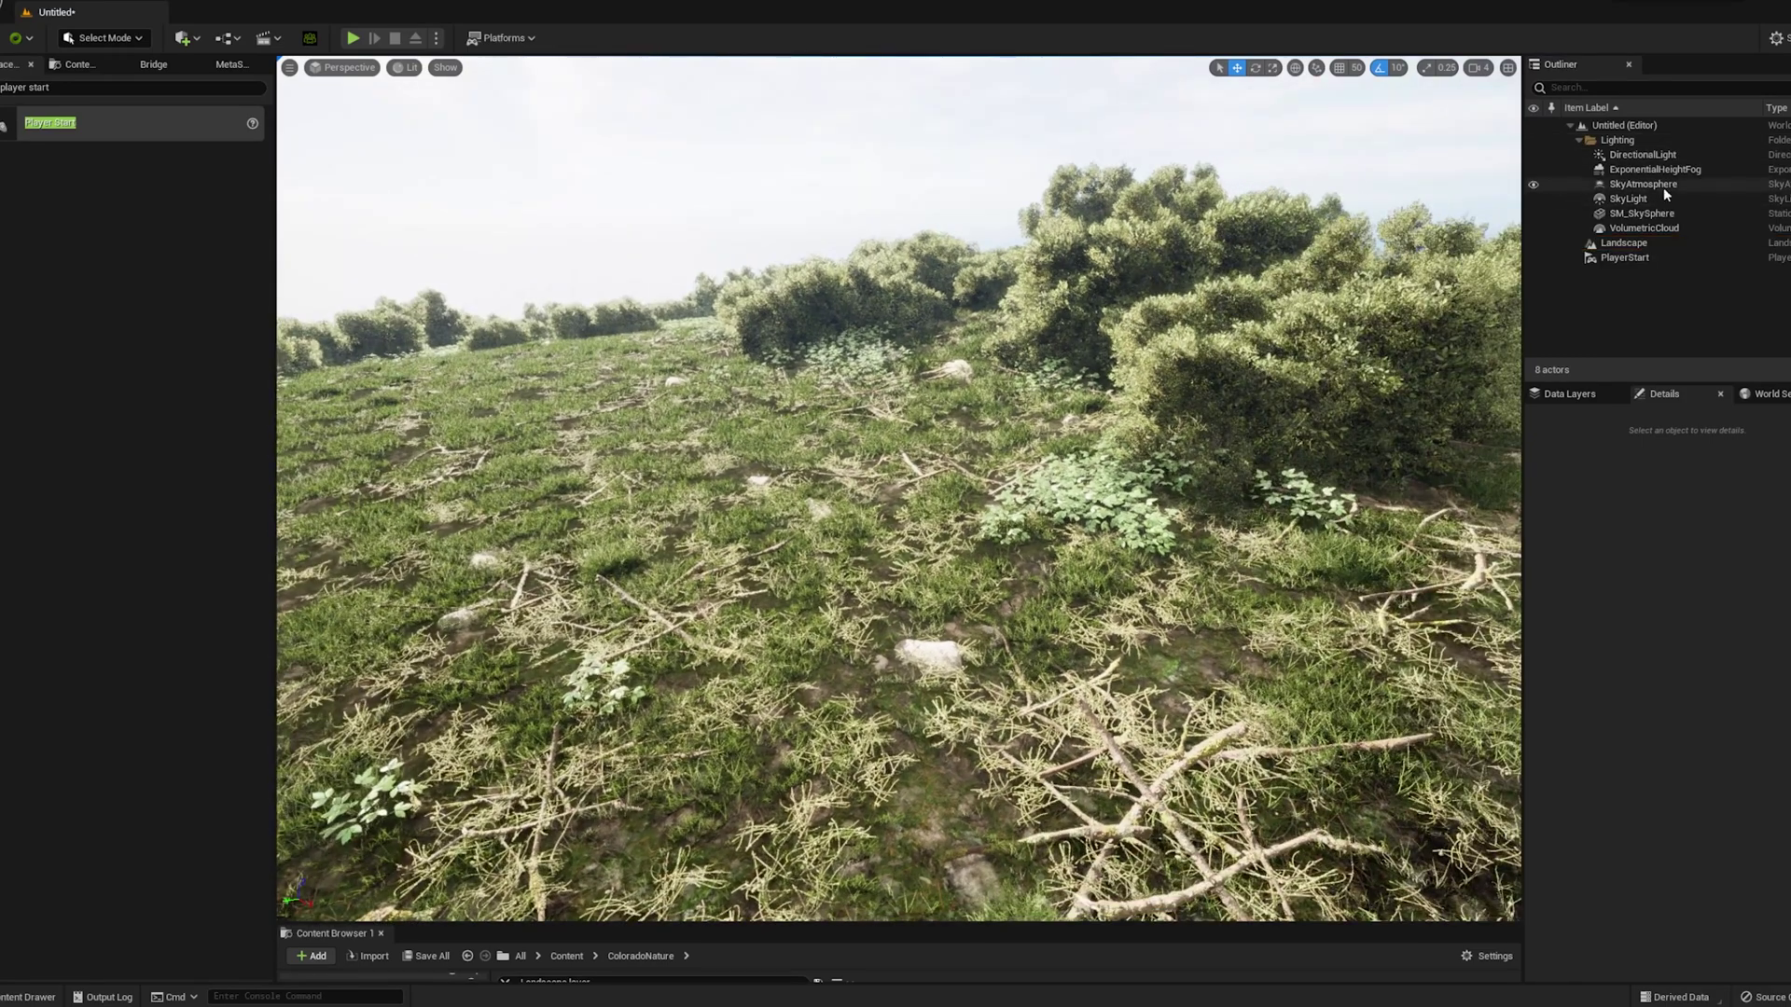
{"action": "left_click", "coordinate": [1679, 170]}
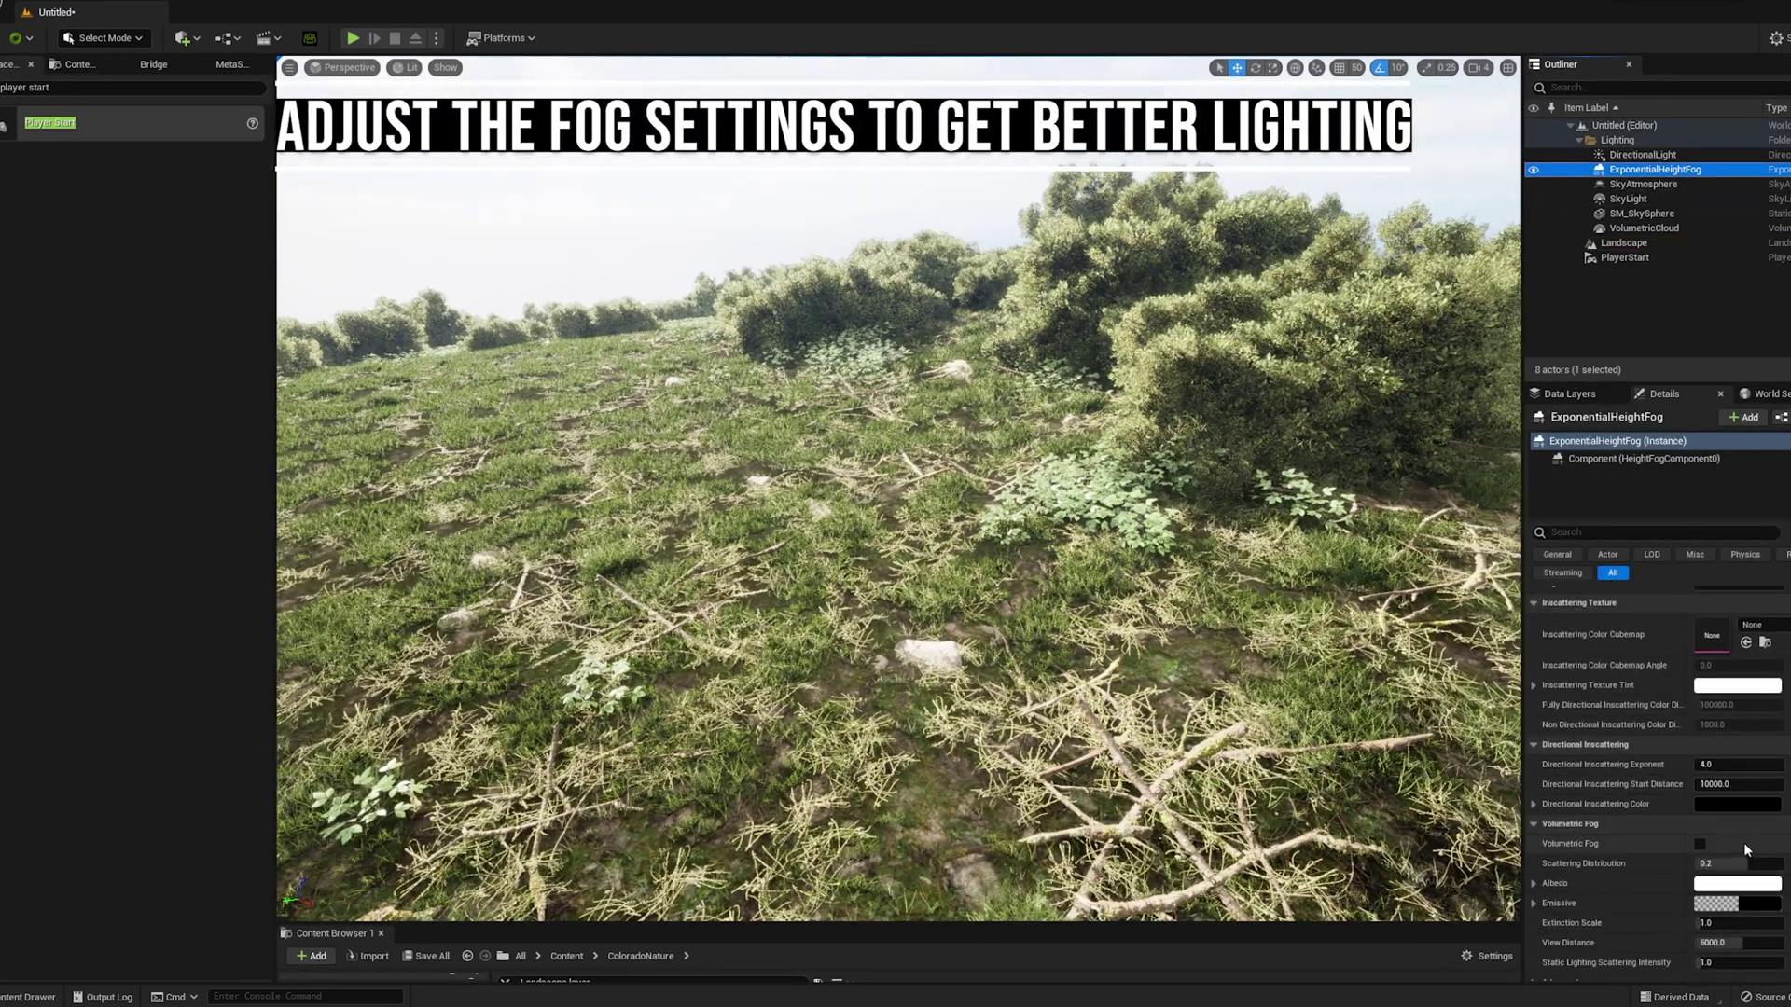
{"action": "left_click", "coordinate": [1700, 845]}
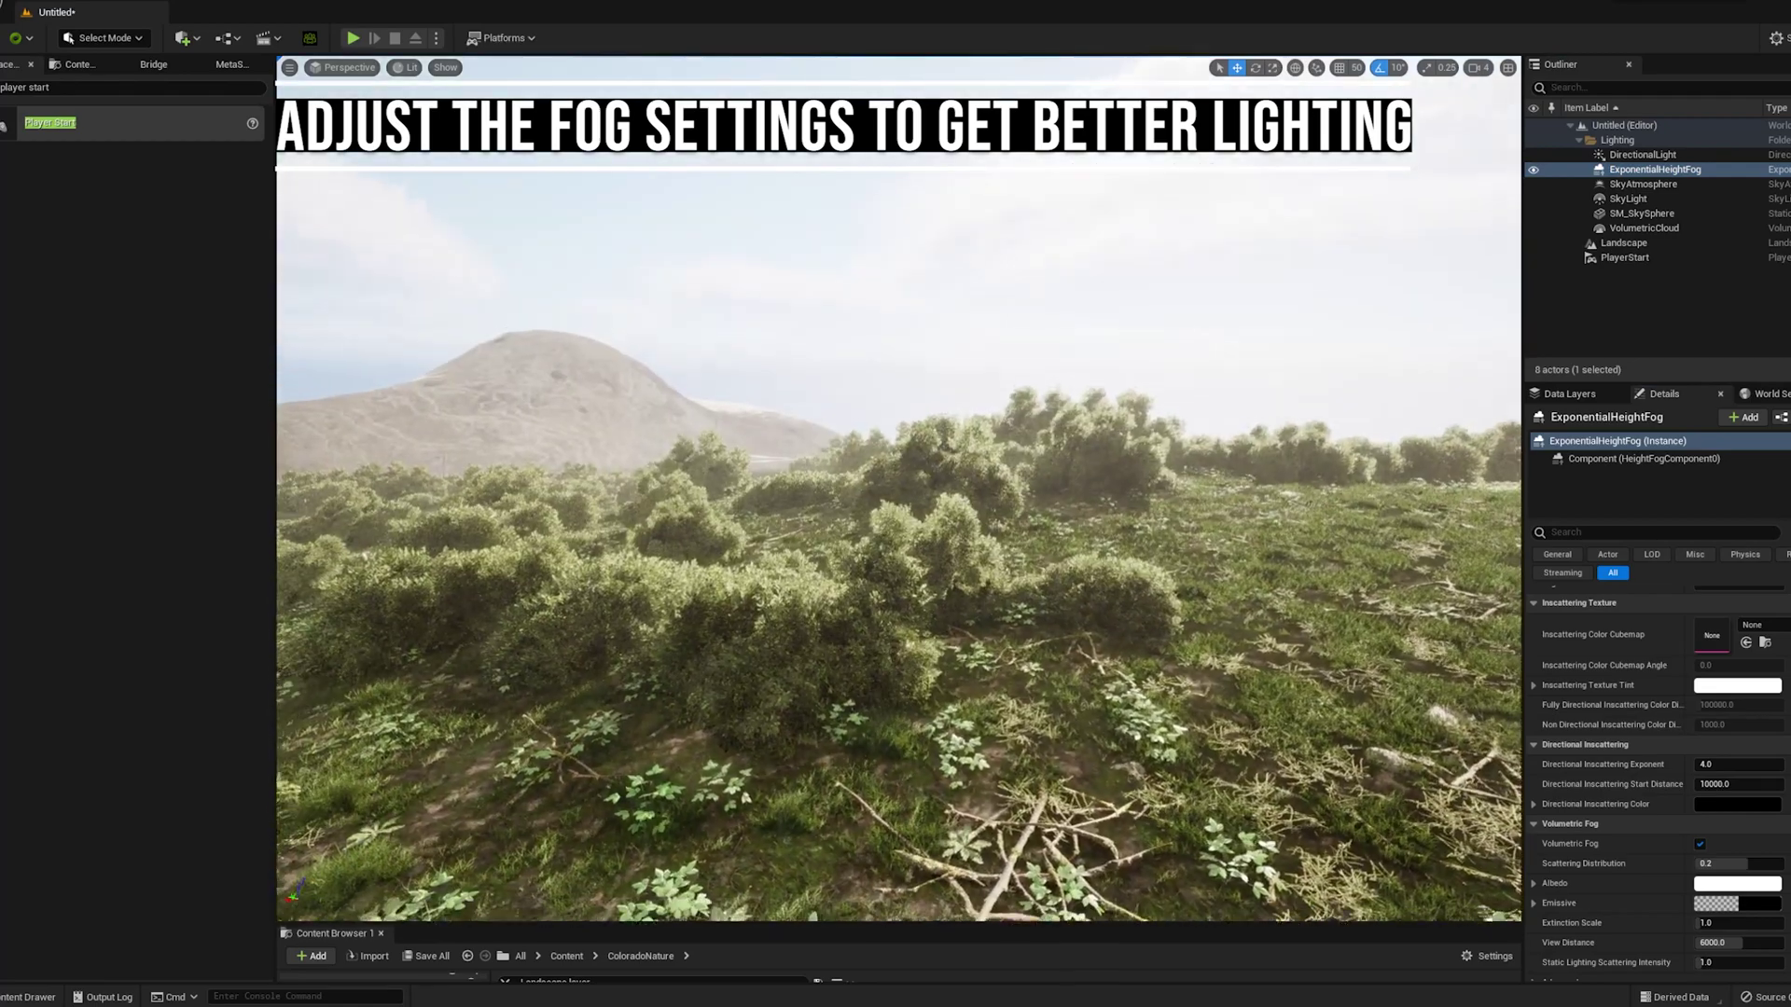
Step: Lower the Fog Density of the ExponentialHeightFog to 0.0304
{"action": "scroll", "coordinate": [1763, 732], "scroll_direction": "up", "scroll_amount": 5}
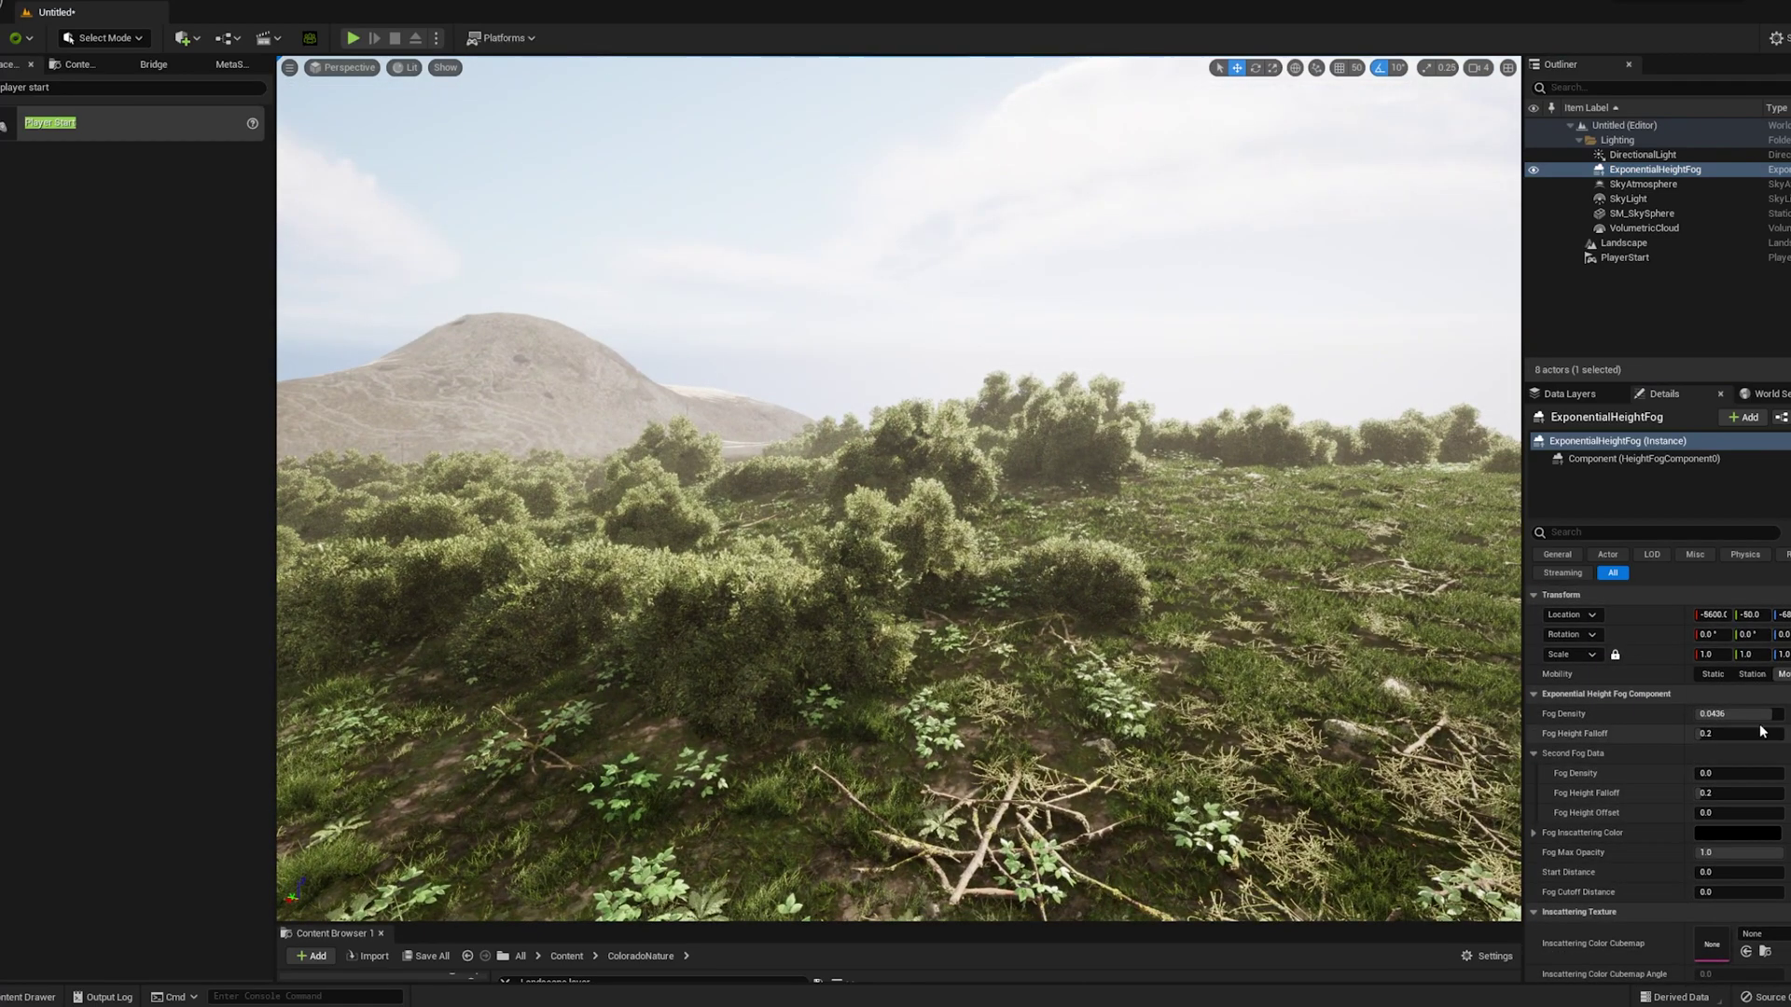
{"action": "left_click_drag", "start_coordinate": [1749, 714], "coordinate": [1748, 714]}
{"action": "right_click_drag", "start_coordinate": [933, 486], "coordinate": [1180, 467]}
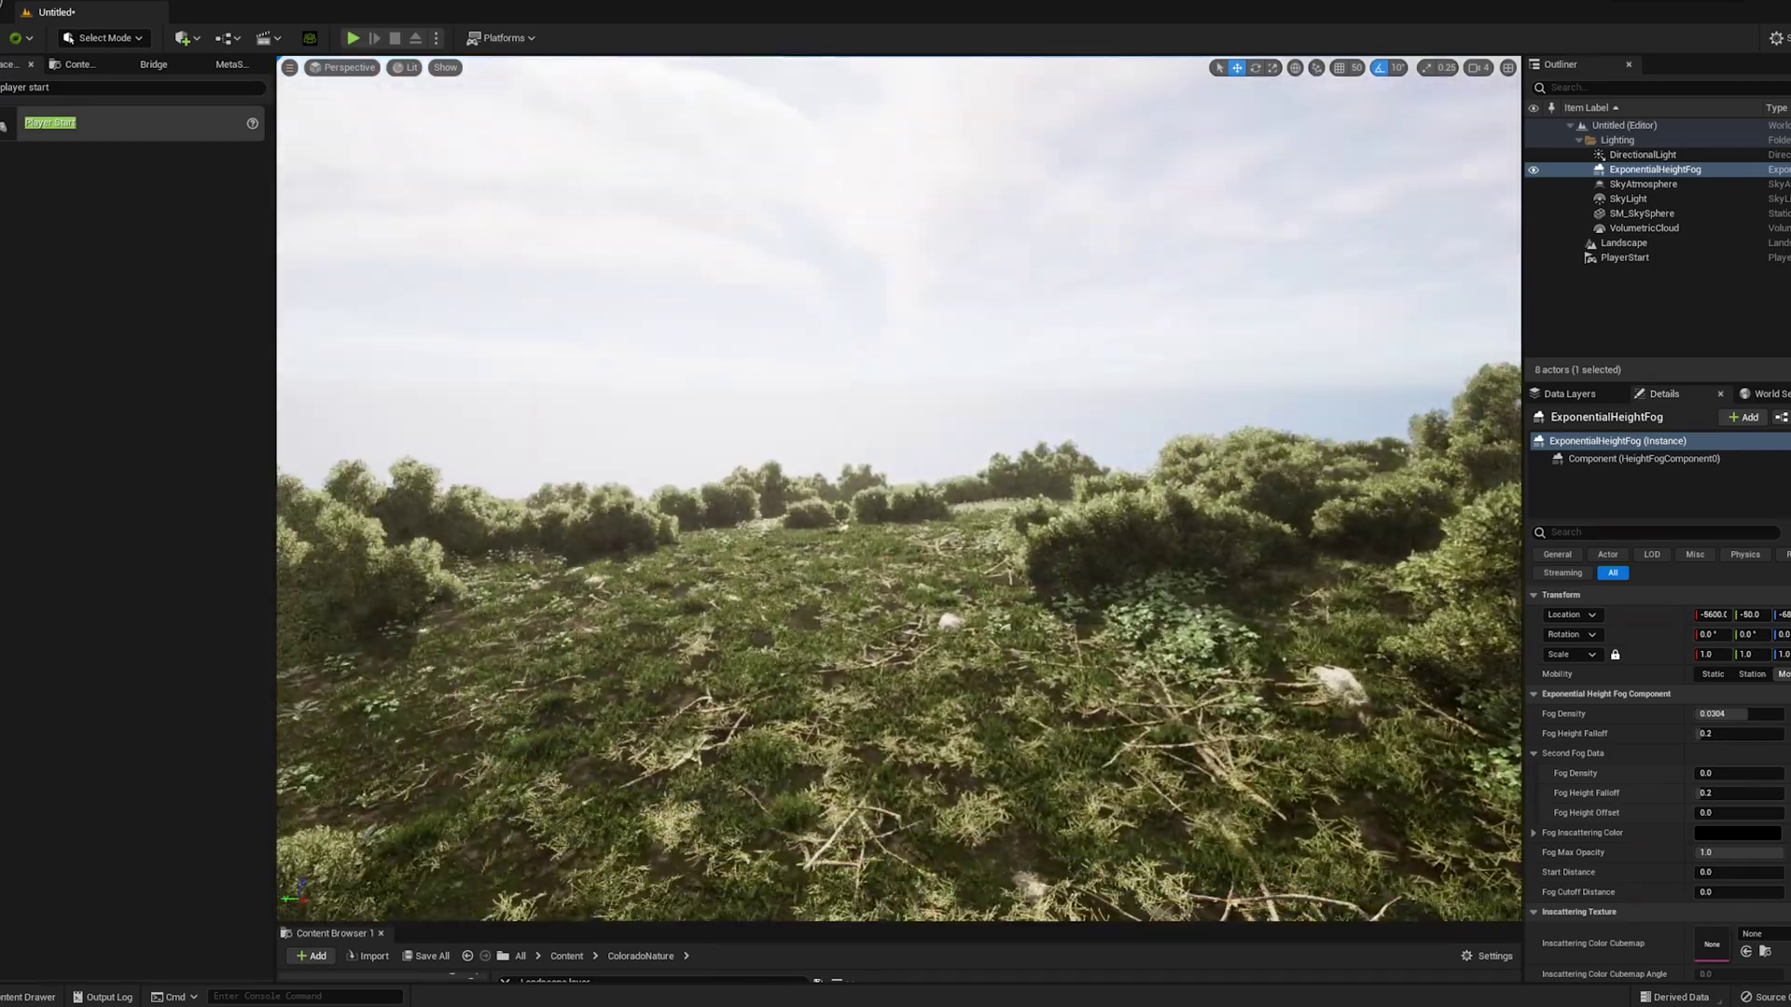
Step: Rotate the sun's direction interactively to relight the vegetated hillside with lower, angled sunlight
{"action": "right_click_drag", "start_coordinate": [1111, 586], "coordinate": [1021, 585]}
{"action": "key", "text": "ctrl+l"}
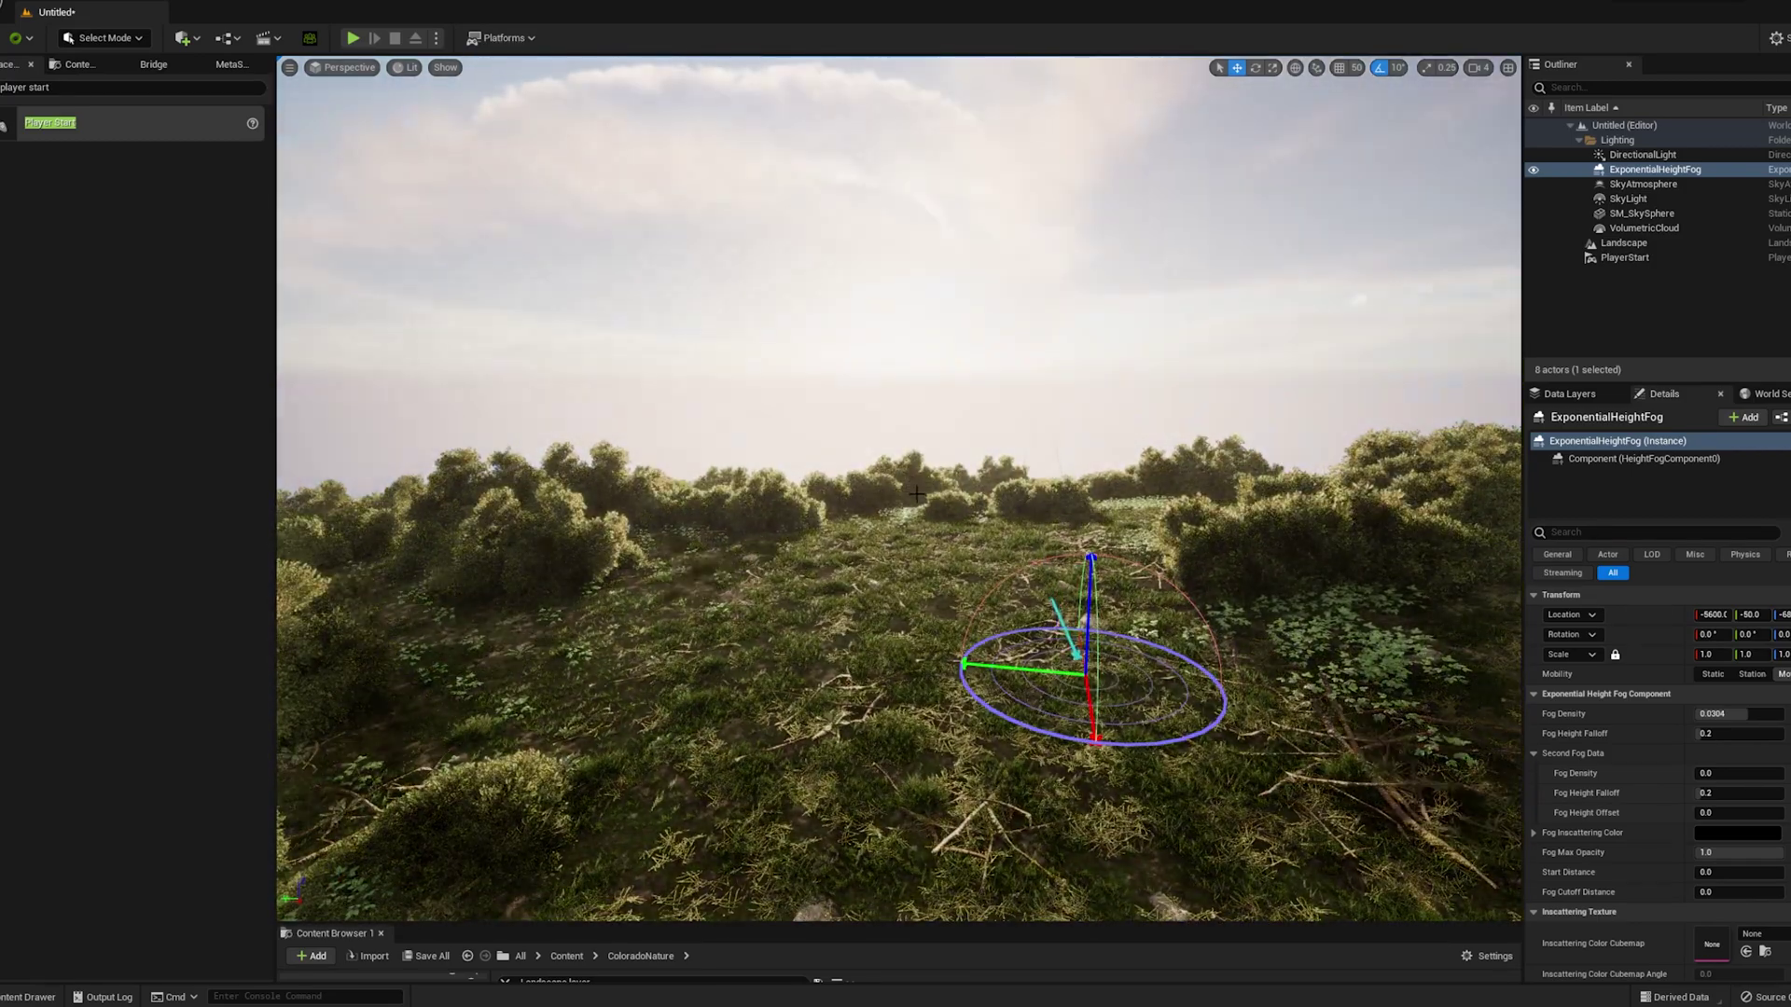
{"action": "key", "text": "ctrl+l"}
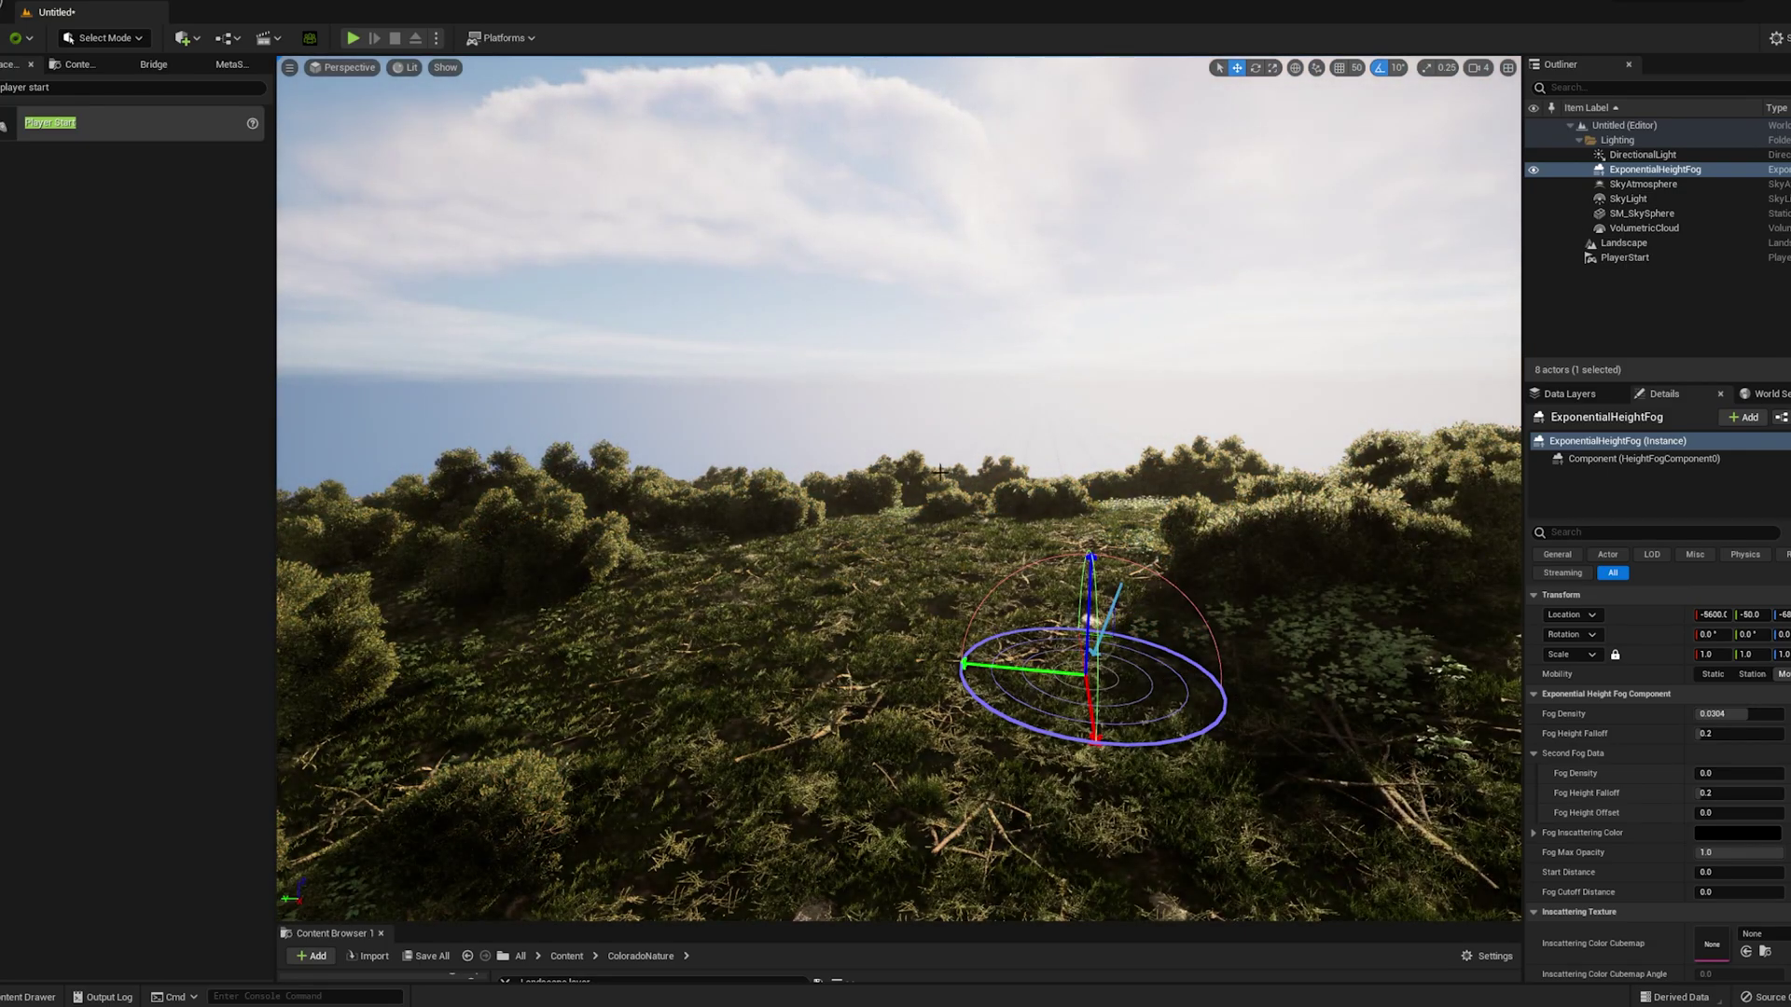
{"action": "right_click_drag", "start_coordinate": [940, 472], "coordinate": [1063, 583]}
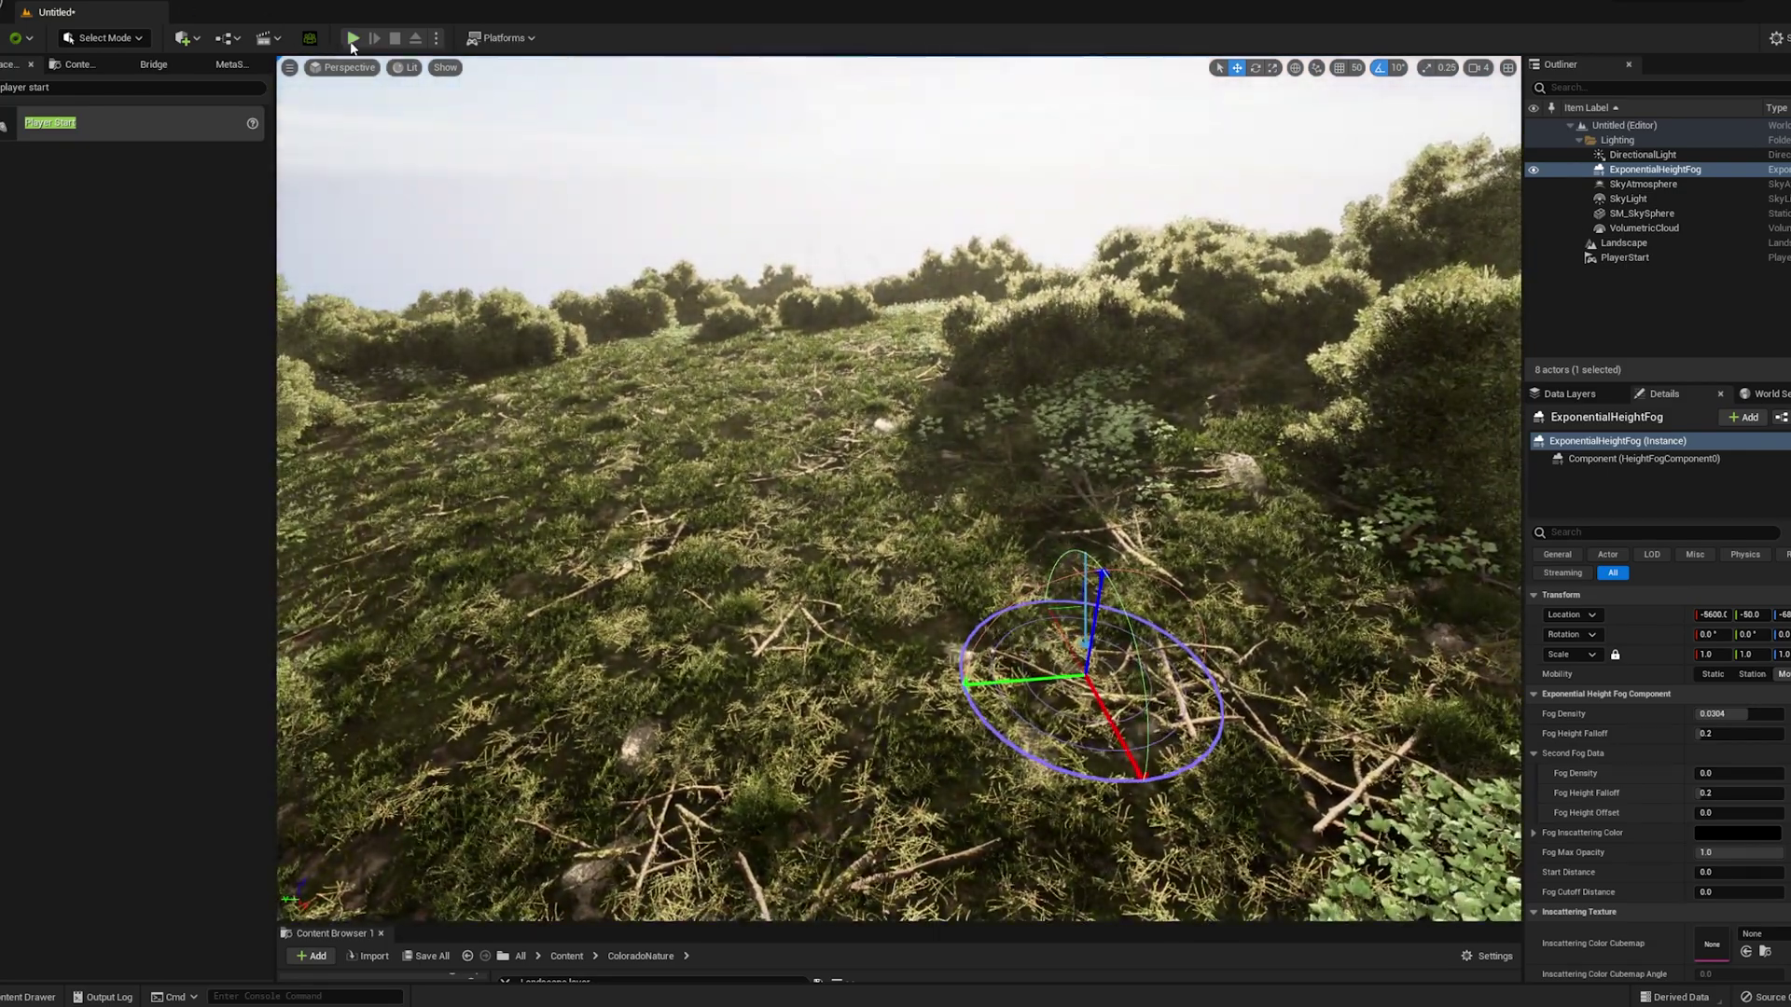
Step: Playtest the level again with the new fog and sunlight, running the character past the bushes before stopping
{"action": "left_click", "coordinate": [353, 38]}
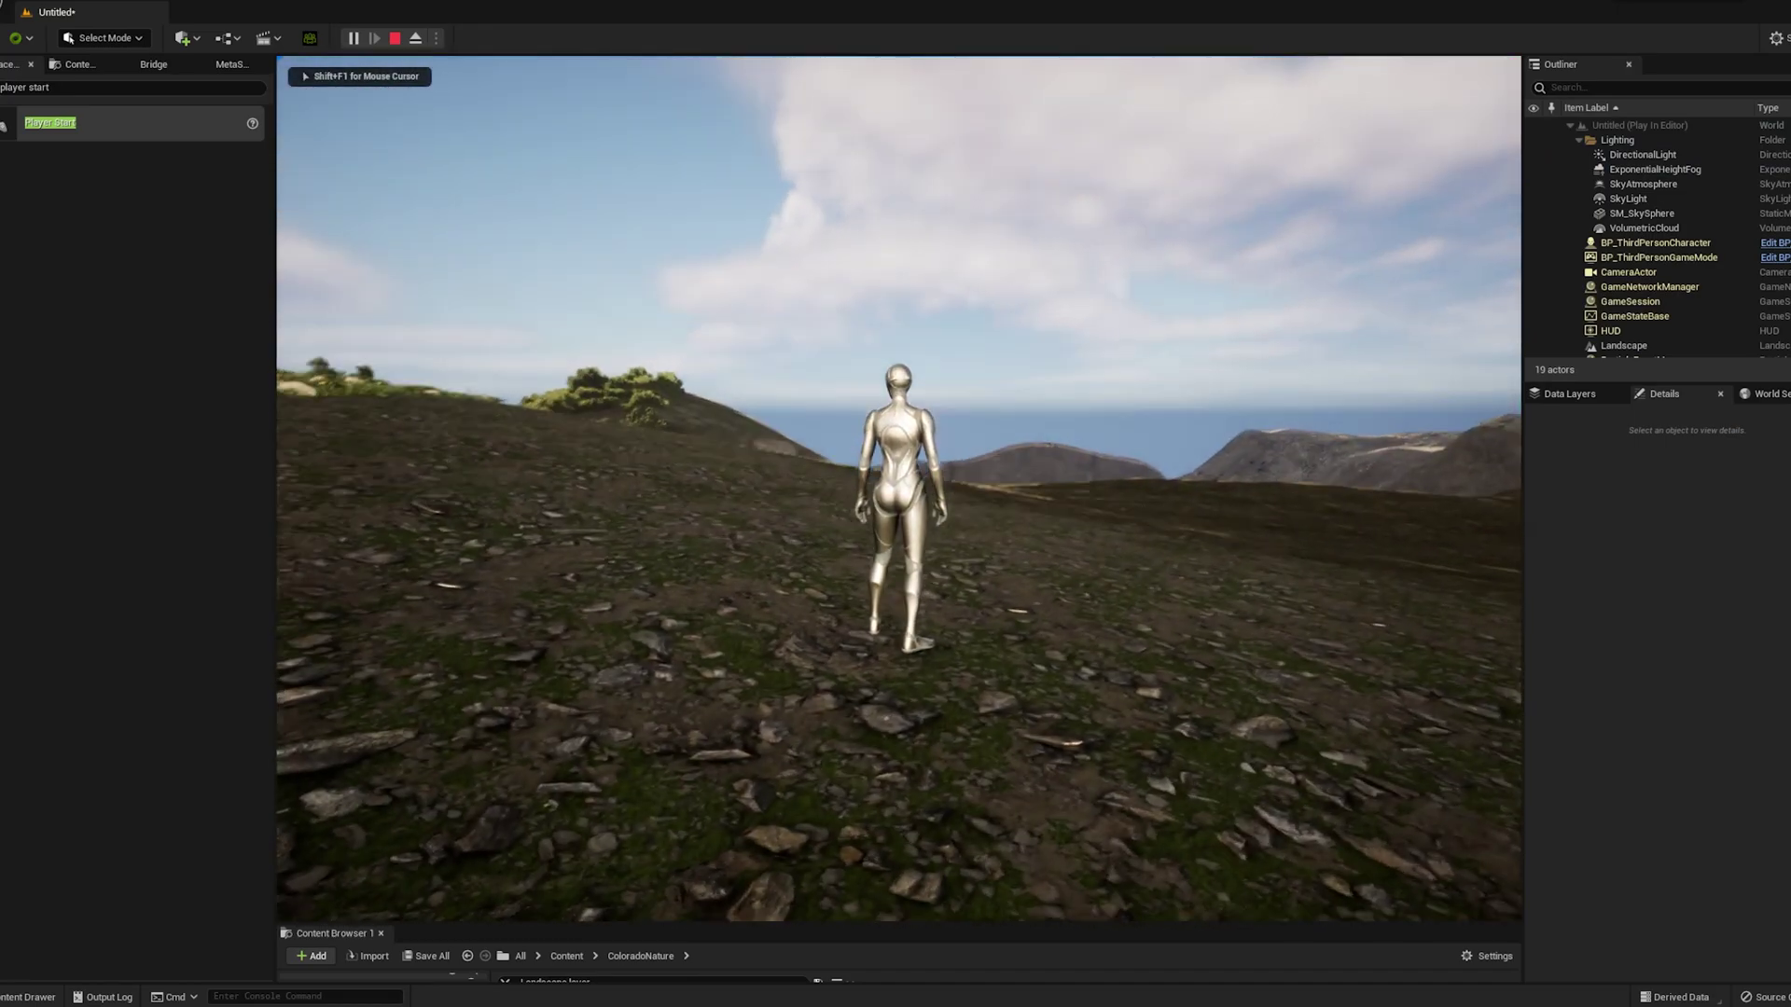
{"action": "key", "text": "w"}
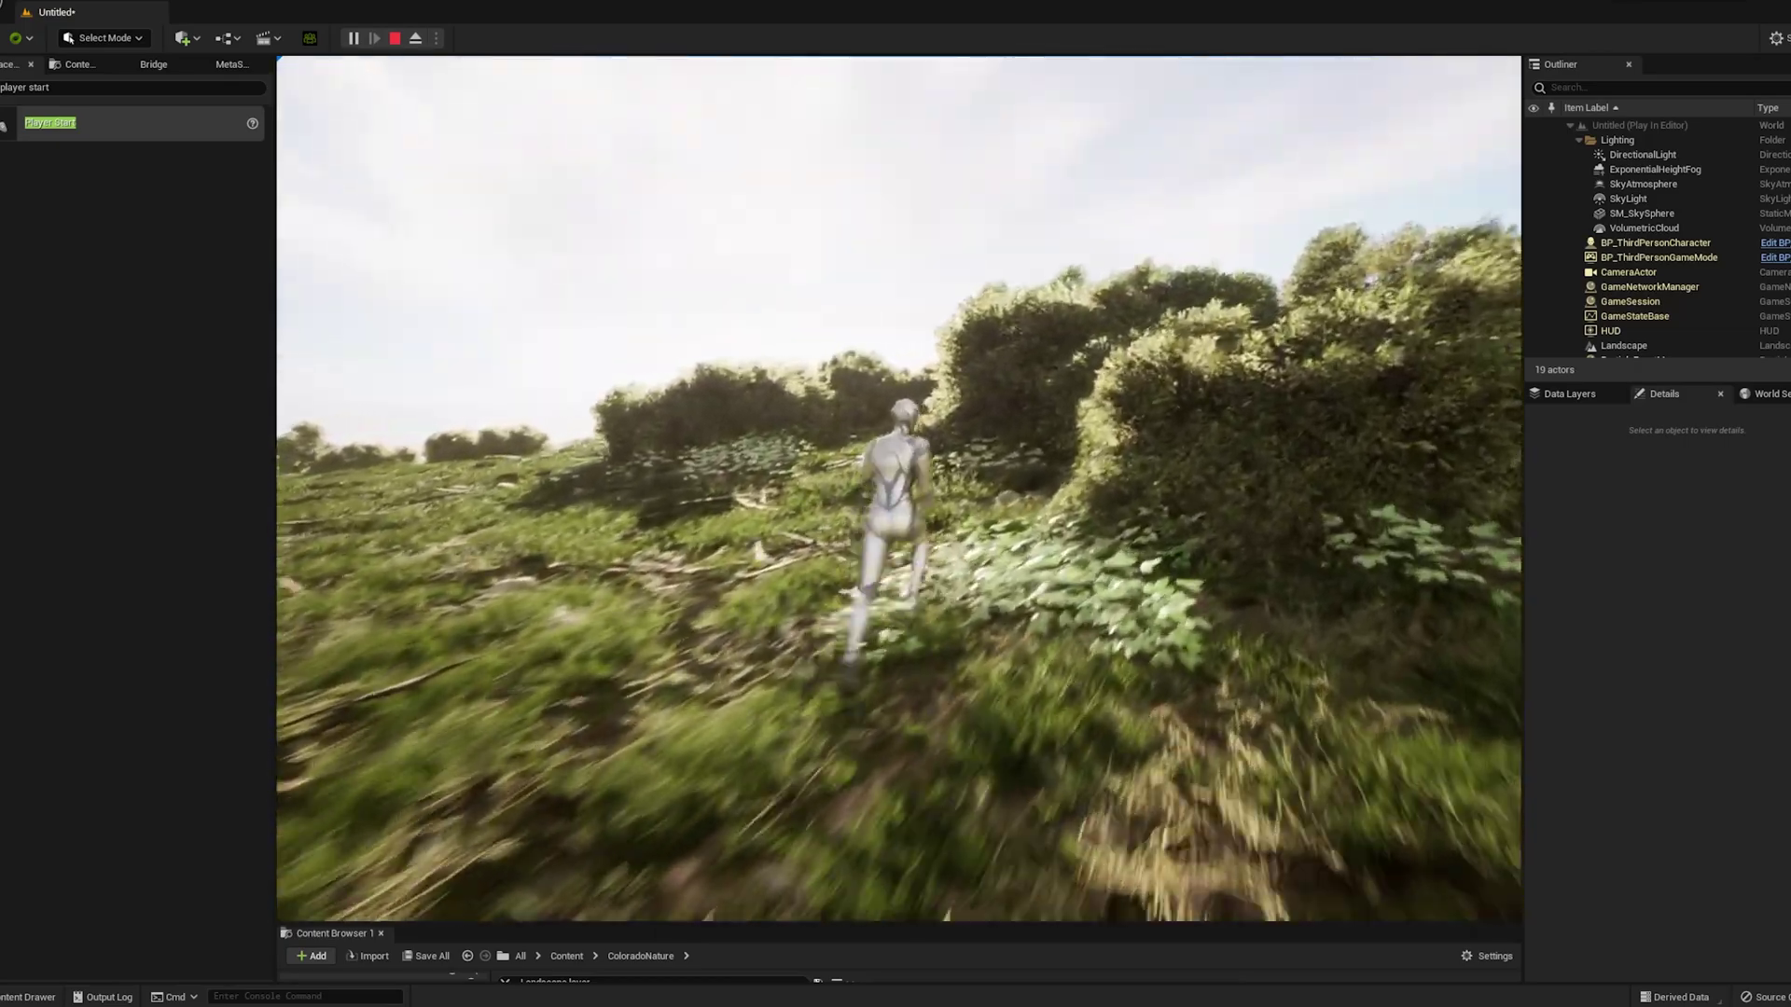
{"action": "key", "text": "Escape"}
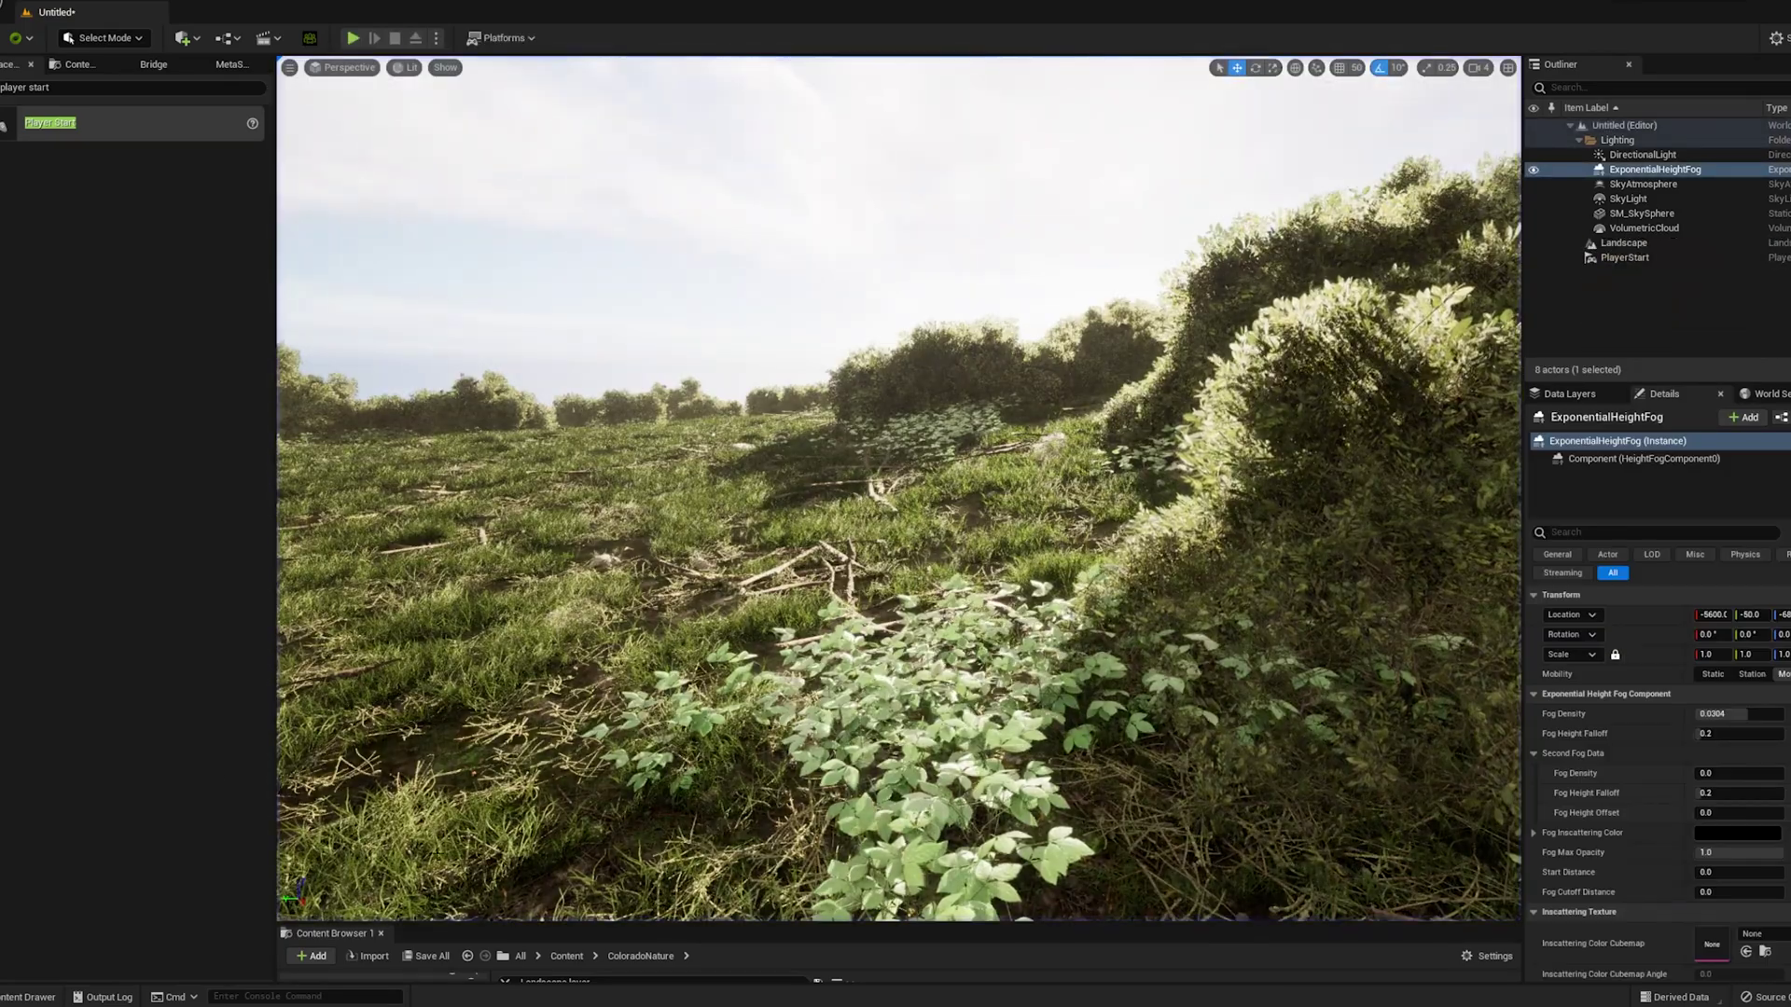
Step: Enlarge the Content Browser and clear its "Landscape layer" search filter
{"action": "left_click_drag", "start_coordinate": [275, 792], "coordinate": [22, 797]}
{"action": "left_click_drag", "start_coordinate": [418, 925], "coordinate": [474, 719]}
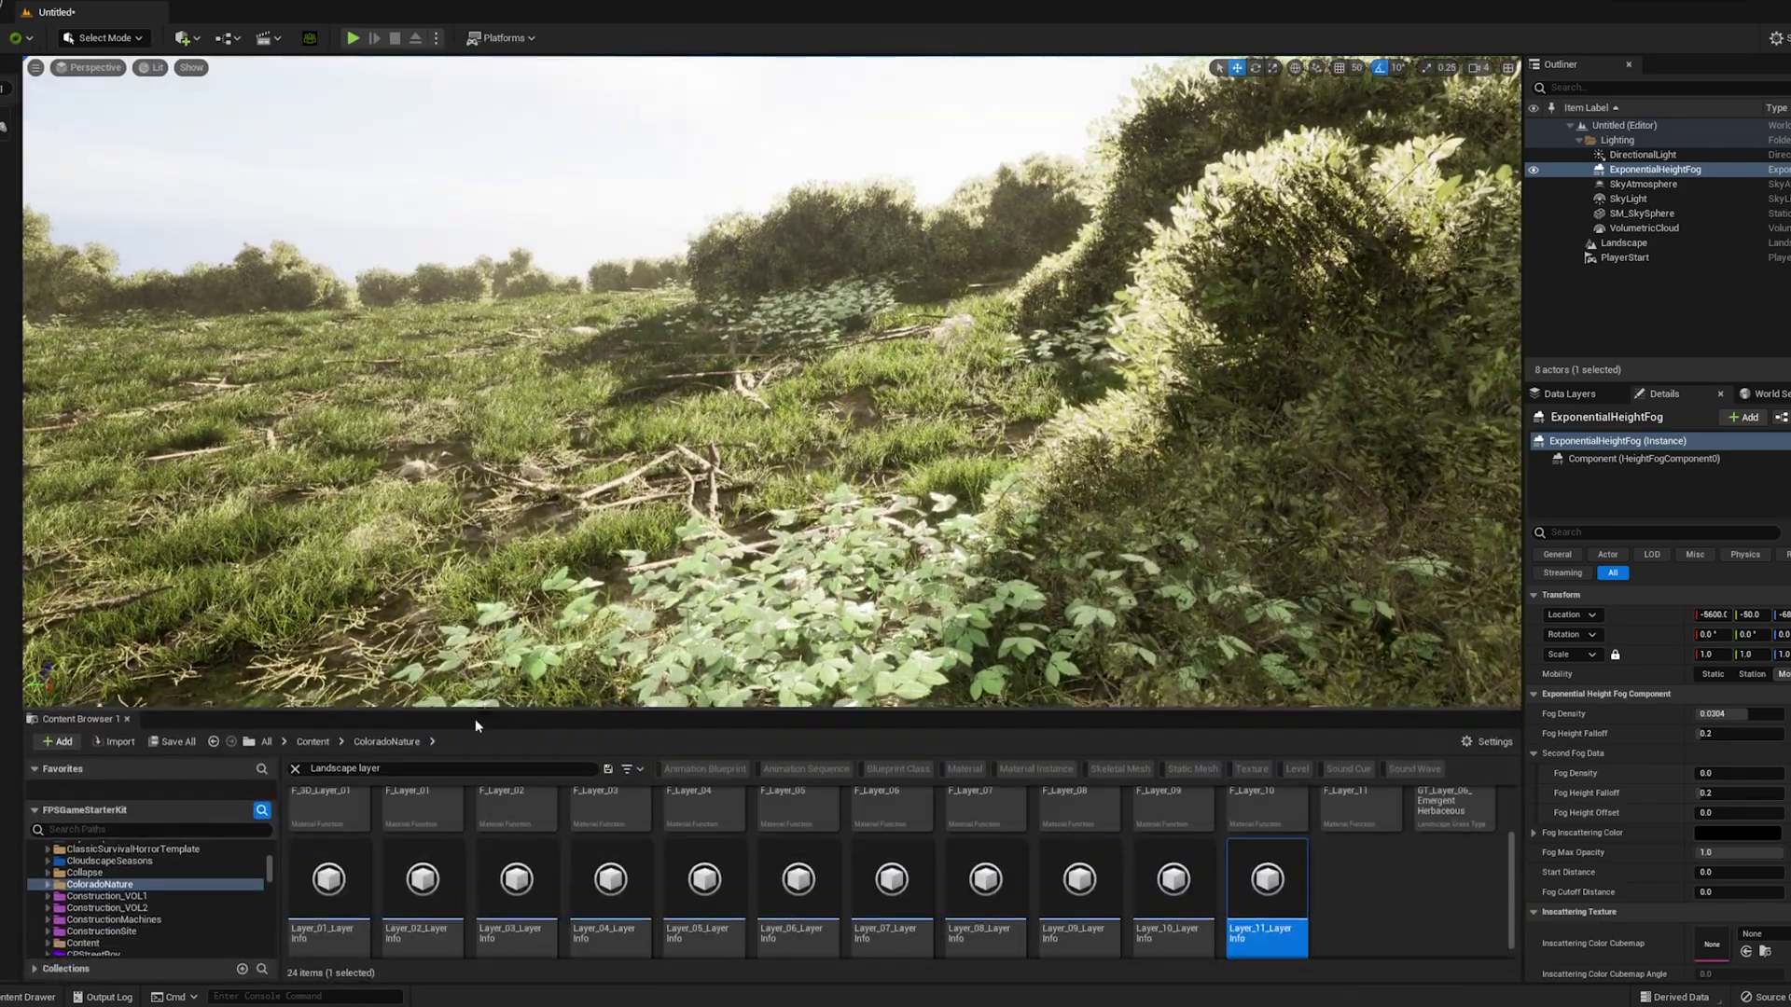
{"action": "left_click", "coordinate": [296, 769]}
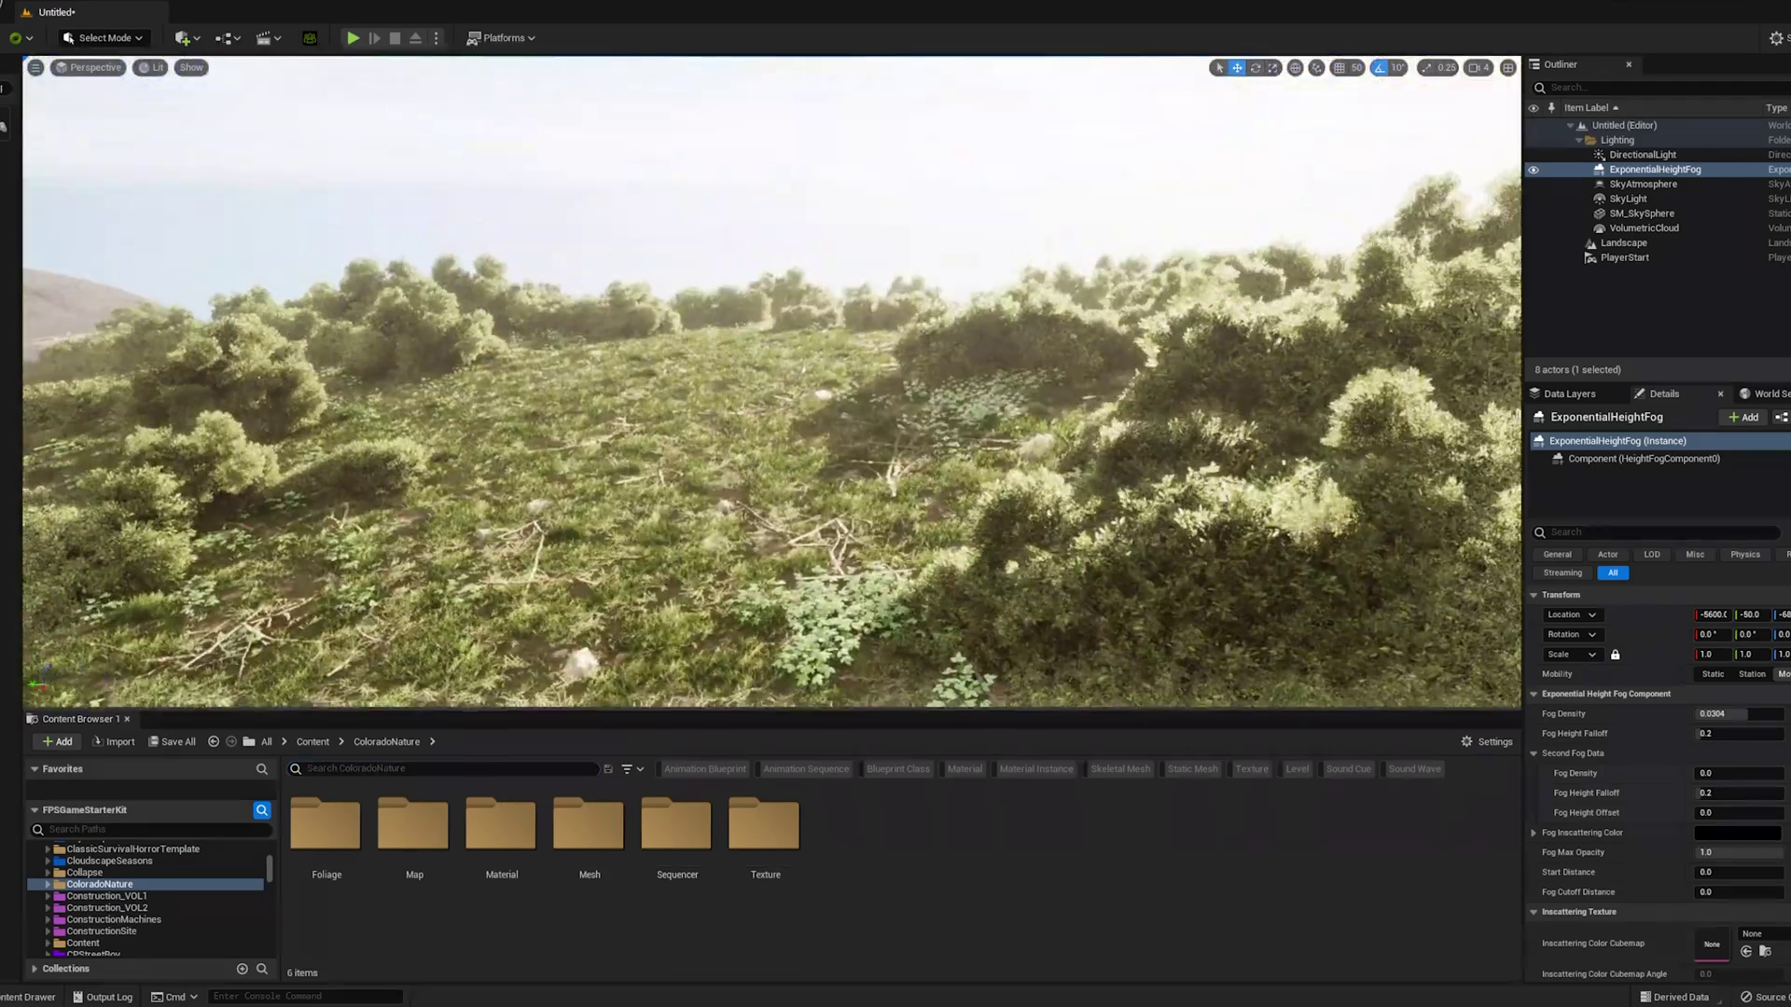
Step: Look through the tree meshes in ColoradoNature's Mesh/Tree folder and return to the ColoradoNature folder
{"action": "double_click", "coordinate": [587, 839]}
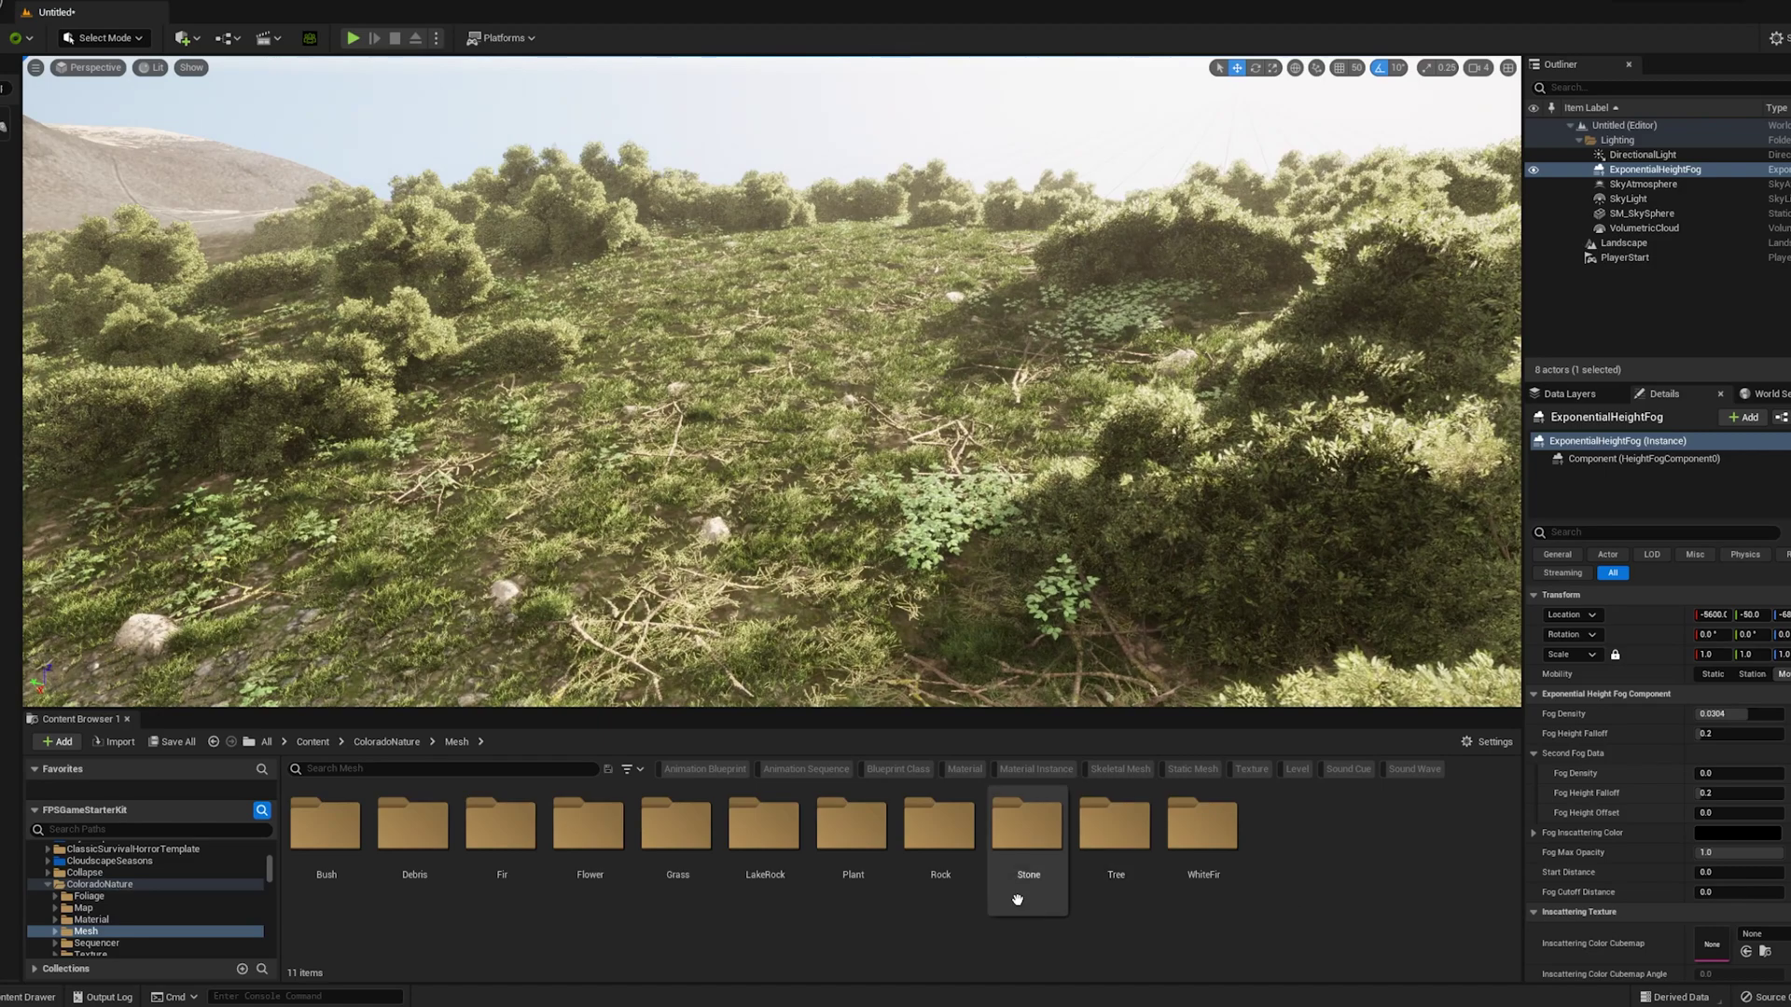
{"action": "double_click", "coordinate": [1095, 909]}
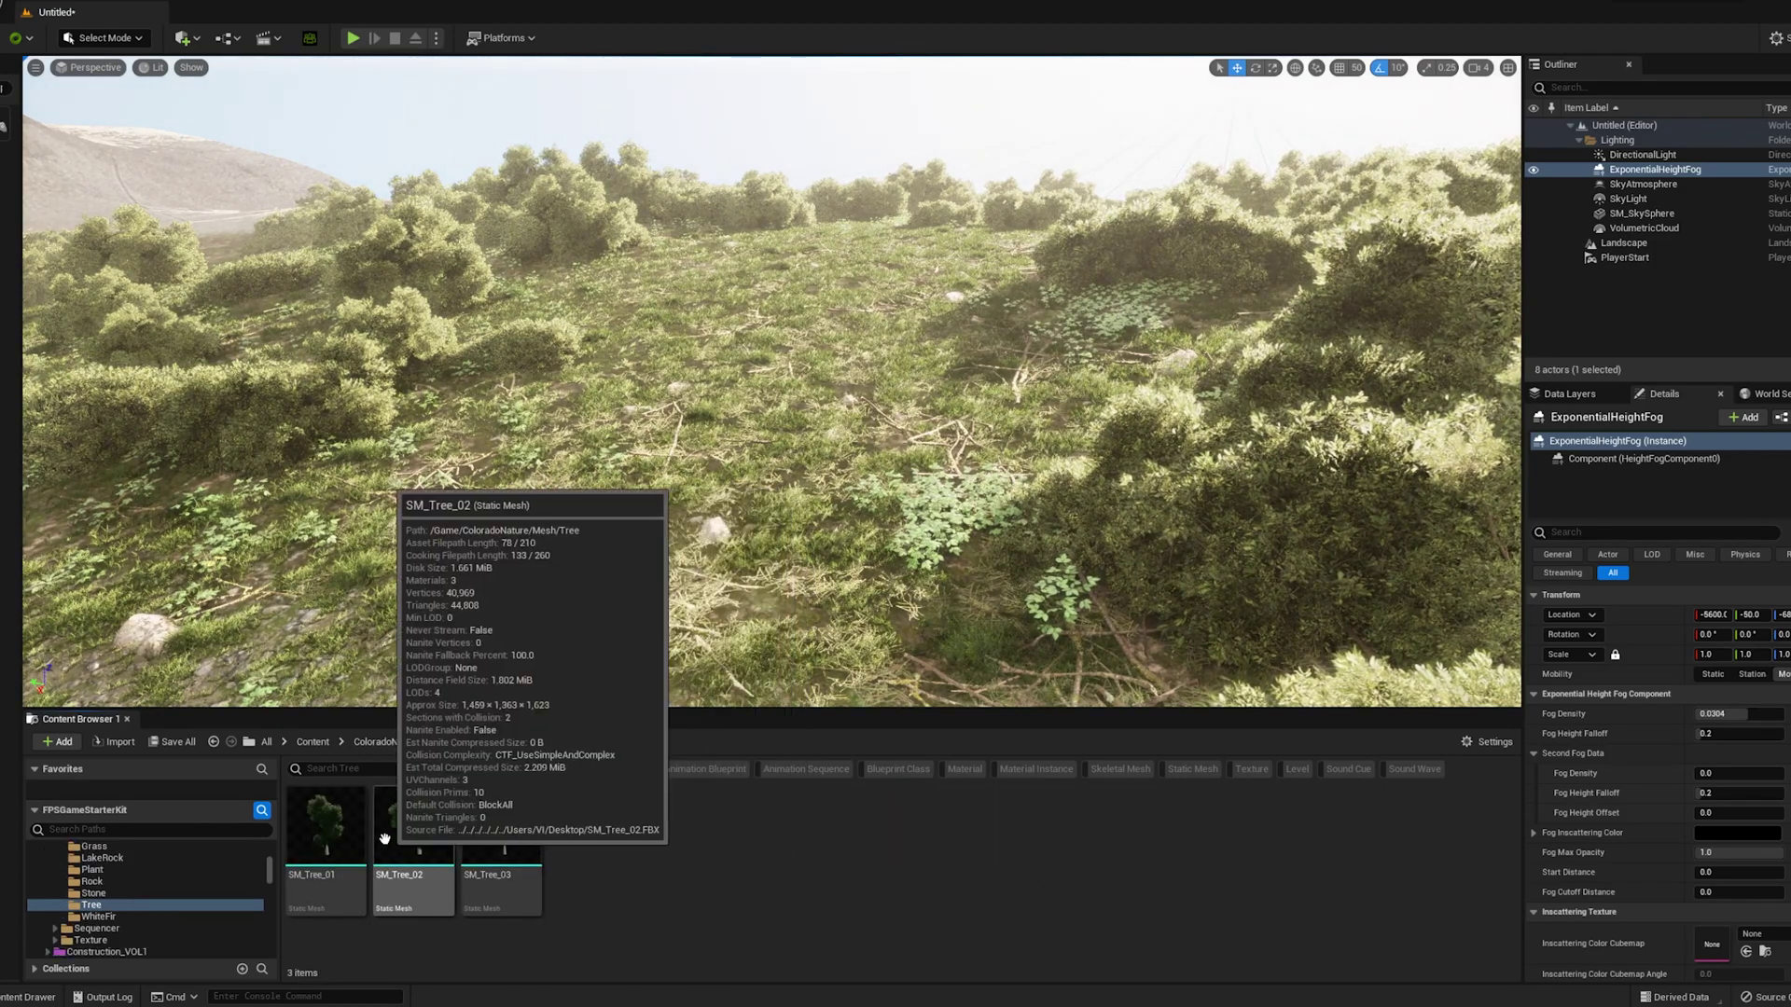
{"action": "left_click", "coordinate": [417, 747]}
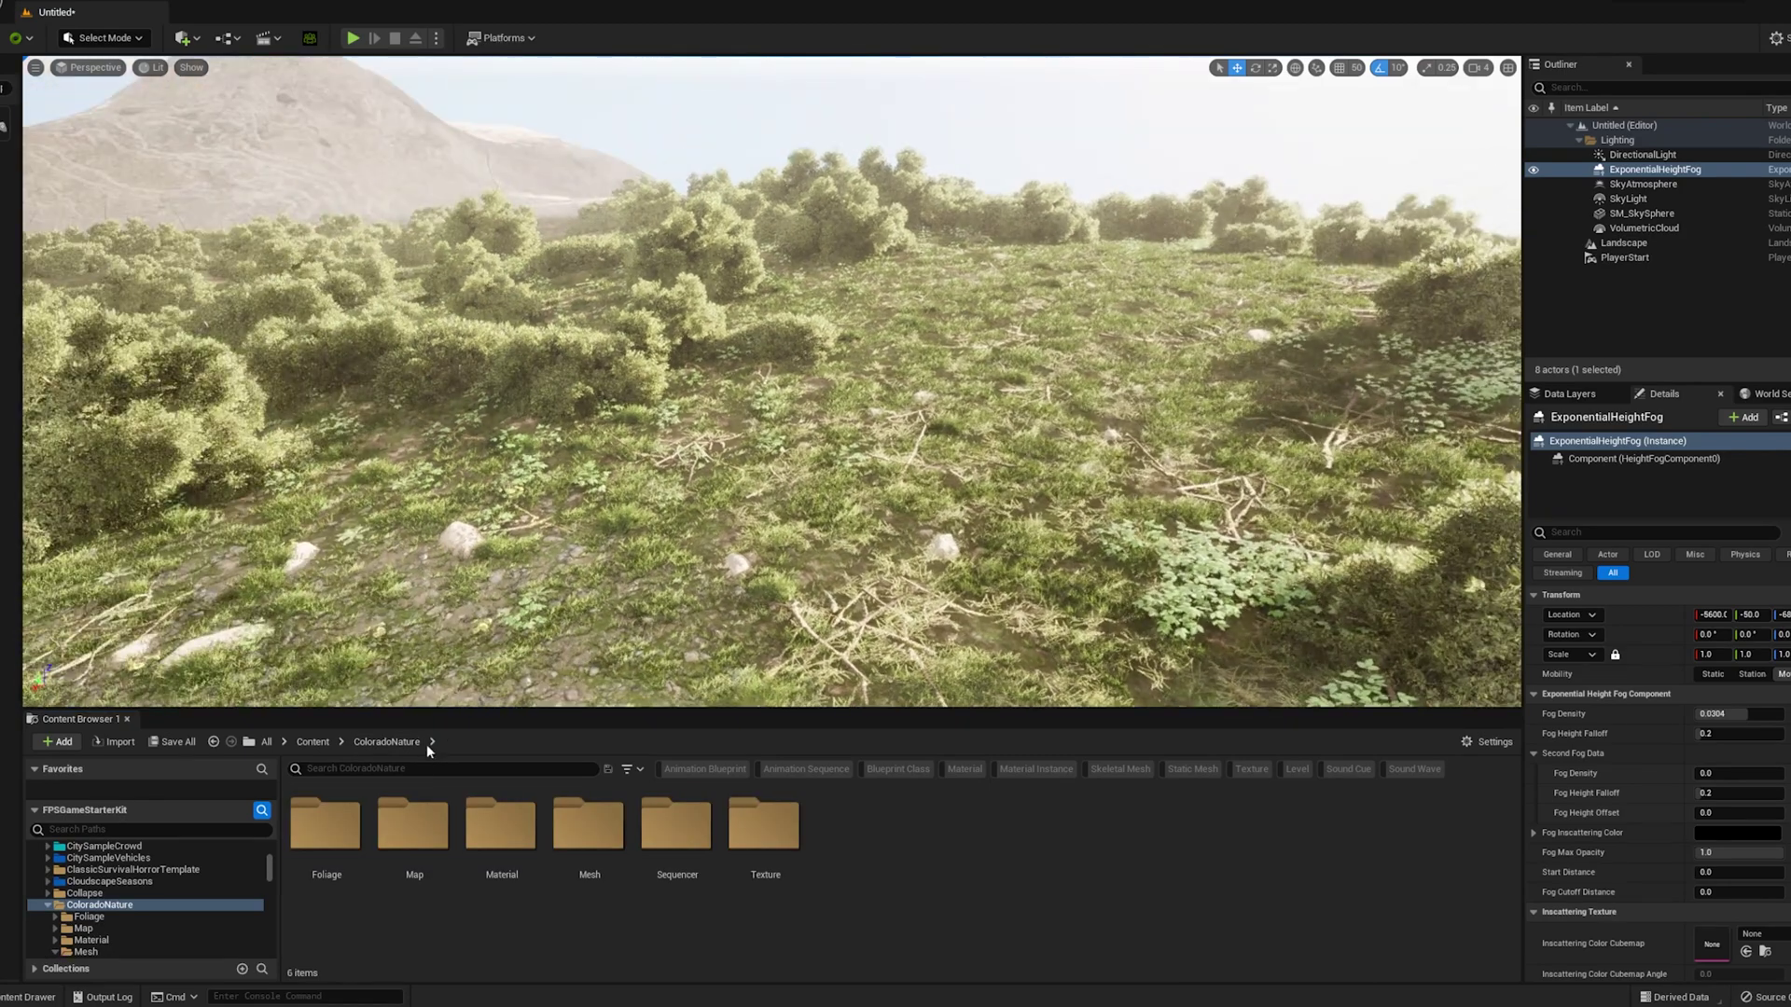
Step: Open ColoradoNature's Foliage/PFS/Mixed folder, which holds the mixed procedural foliage spawner
{"action": "left_click", "coordinate": [338, 833]}
{"action": "double_click", "coordinate": [337, 833]}
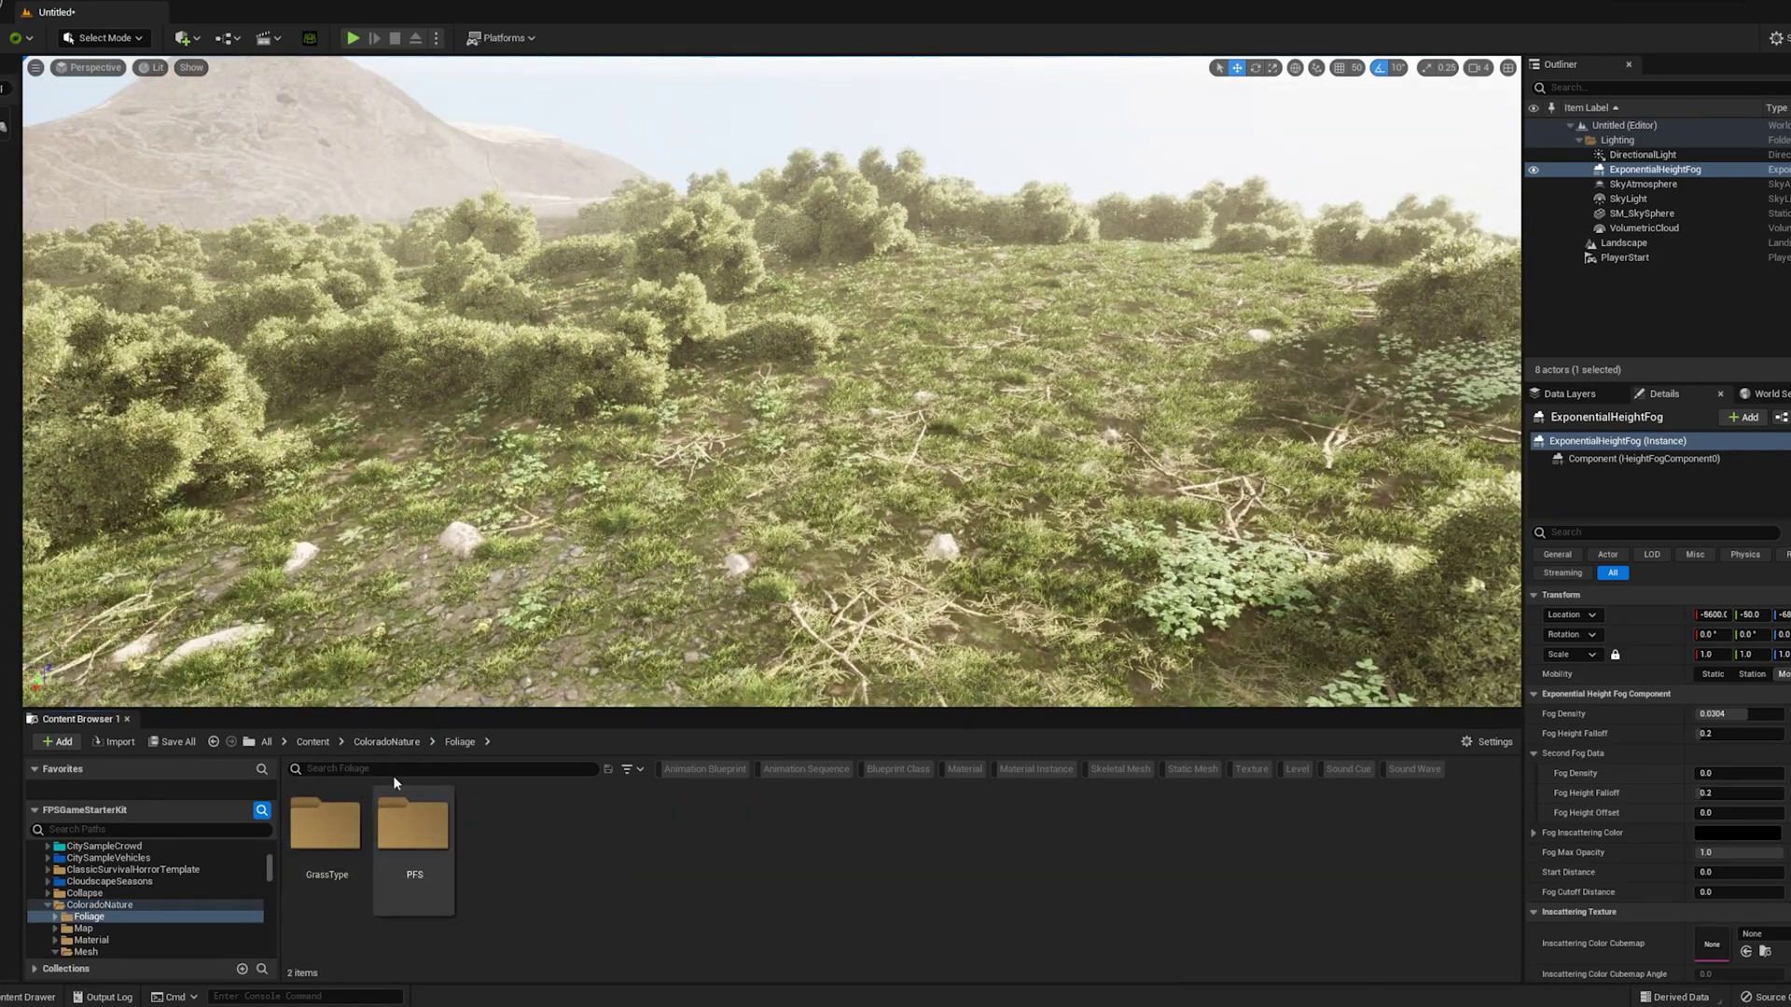
{"action": "double_click", "coordinate": [403, 873]}
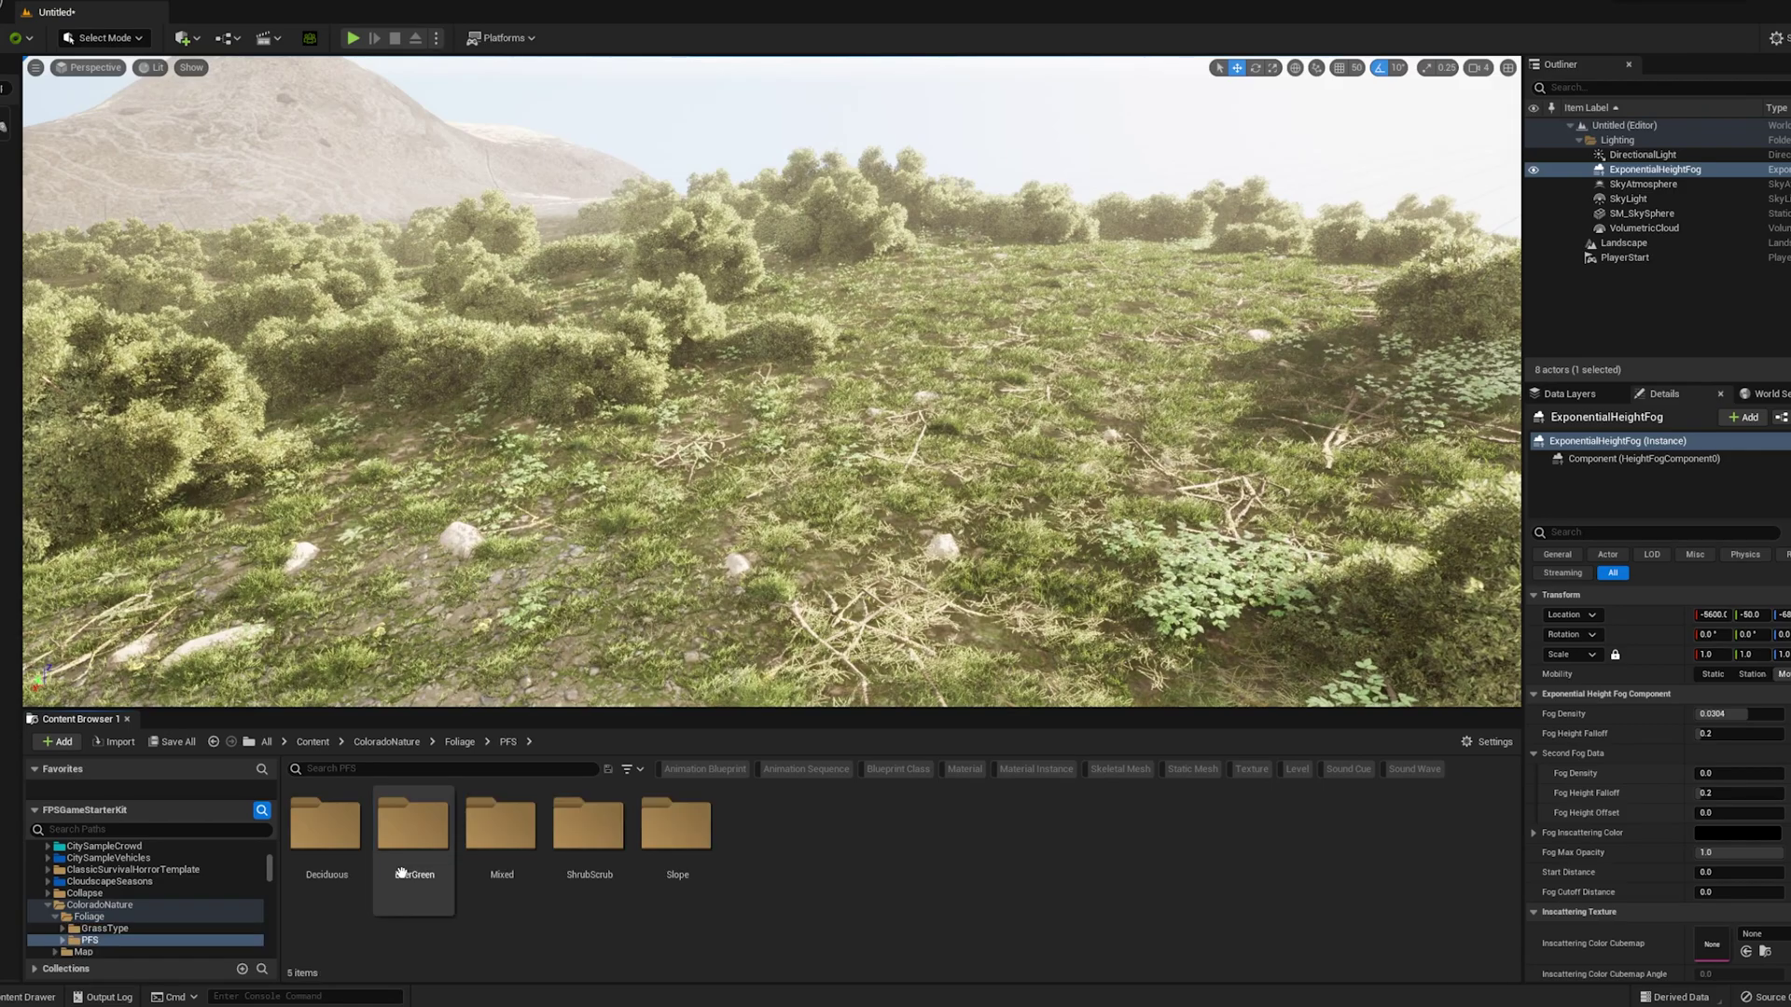
{"action": "double_click", "coordinate": [522, 907]}
Step: Frame the vegetated hillside from above, reduce the Content Browser's height and widen the Place Actors panel
{"action": "key", "text": "s"}
{"action": "right_click_drag", "start_coordinate": [869, 641], "coordinate": [743, 660]}
{"action": "key", "text": "s"}
{"action": "mouse_move", "coordinate": [833, 576]}
{"action": "right_mouse_down"}
{"action": "mouse_move", "coordinate": [863, 595]}
{"action": "mouse_move", "coordinate": [837, 552]}
{"action": "mouse_move", "coordinate": [843, 619]}
{"action": "mouse_move", "coordinate": [896, 580]}
{"action": "mouse_move", "coordinate": [880, 634]}
{"action": "mouse_move", "coordinate": [828, 597]}
{"action": "right_mouse_up"}
{"action": "key", "text": "s"}
{"action": "left_click_drag", "start_coordinate": [675, 718], "coordinate": [676, 773]}
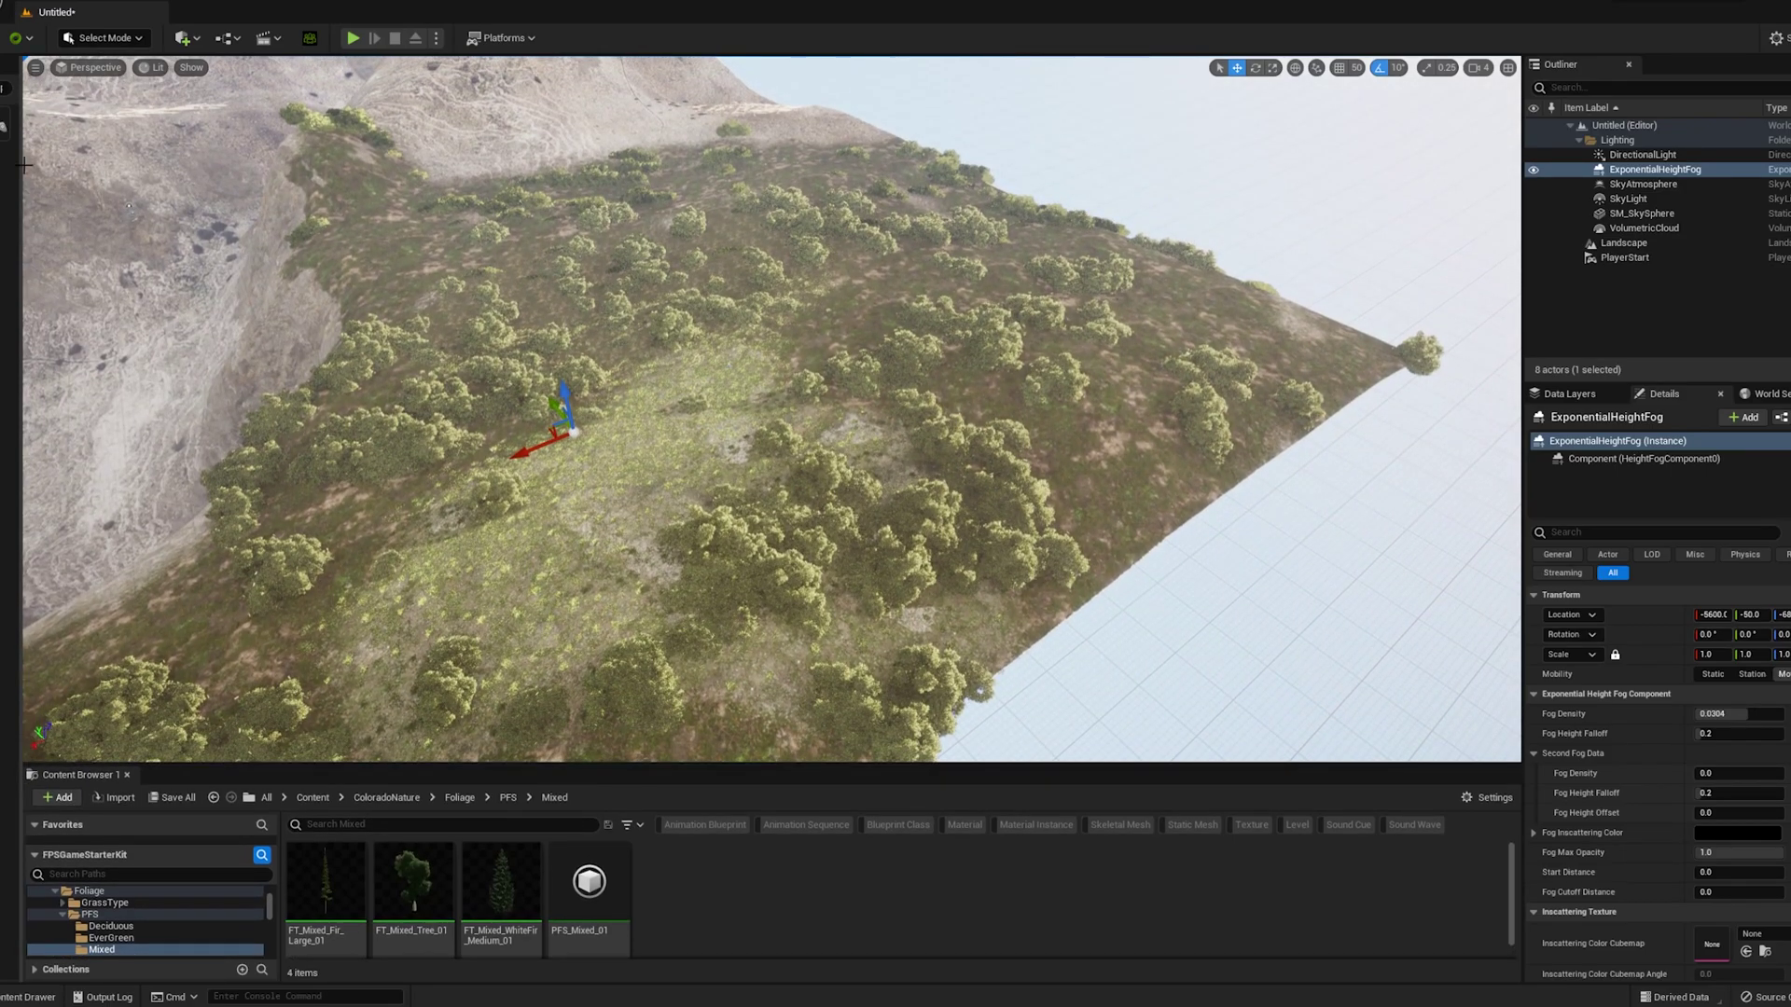
{"action": "left_click_drag", "start_coordinate": [20, 164], "coordinate": [189, 140]}
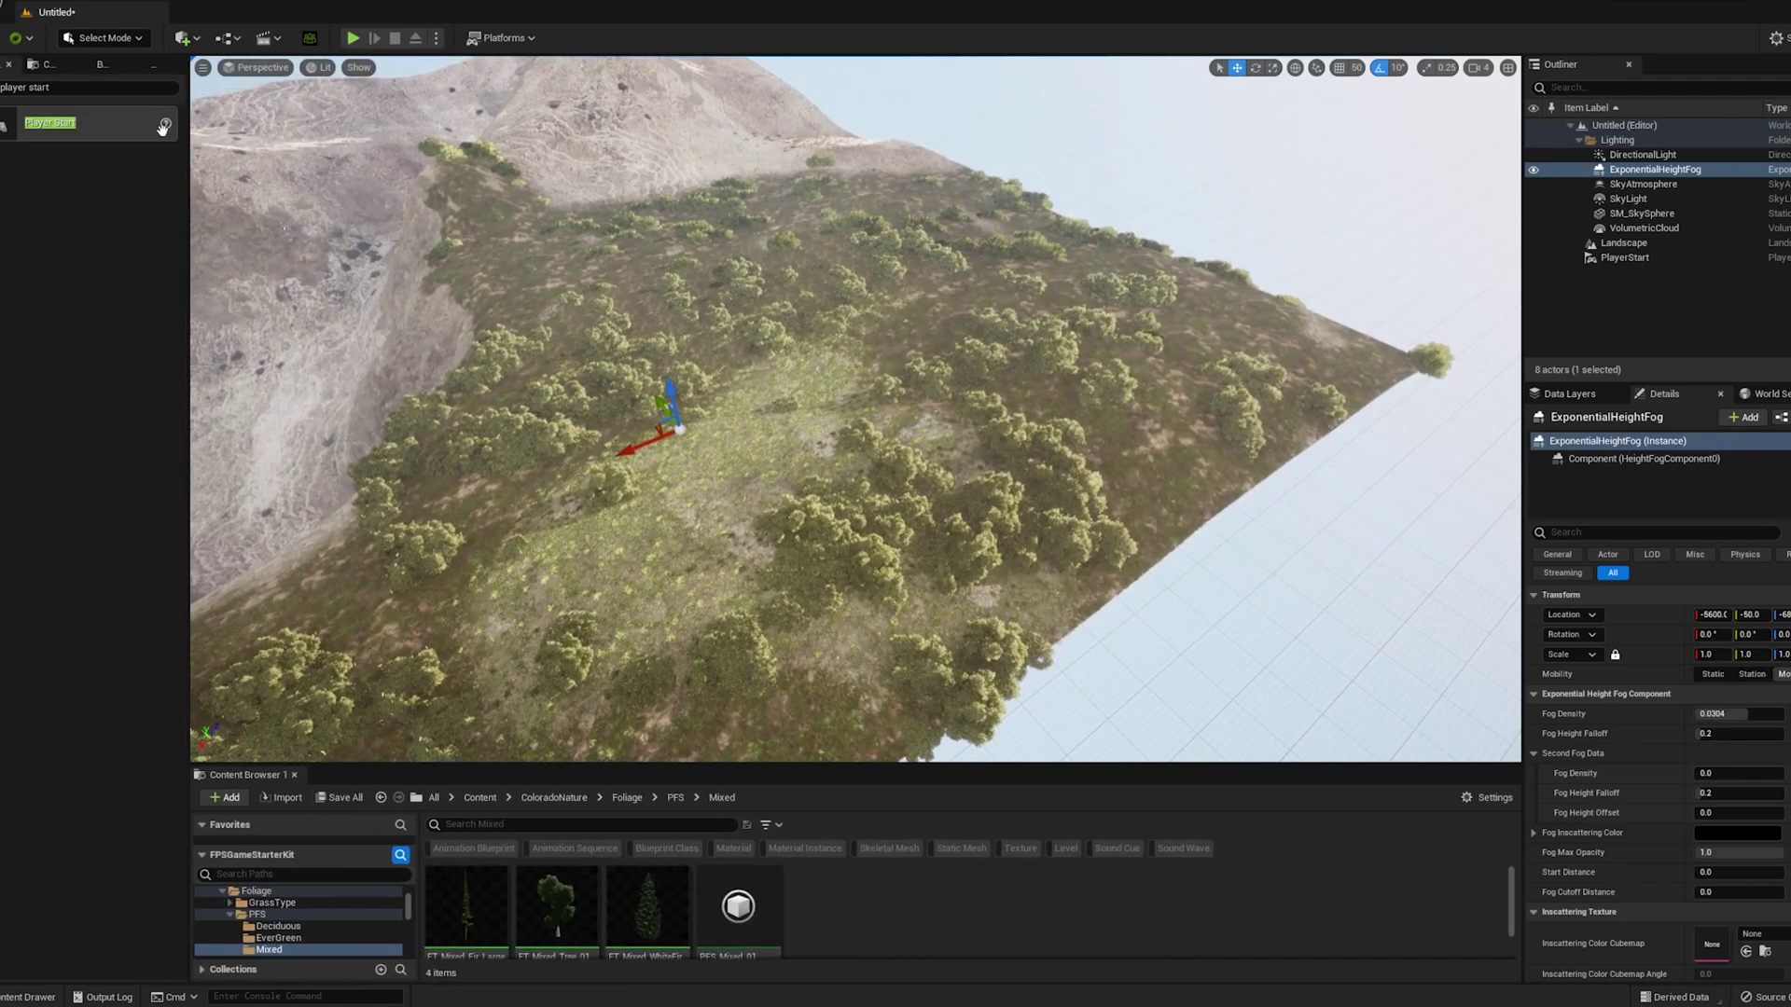
Step: Search the Editor Preferences for "foliage", make sure the experimental Procedural Foliage option is enabled, and close the preferences
{"action": "left_click", "coordinate": [181, 39]}
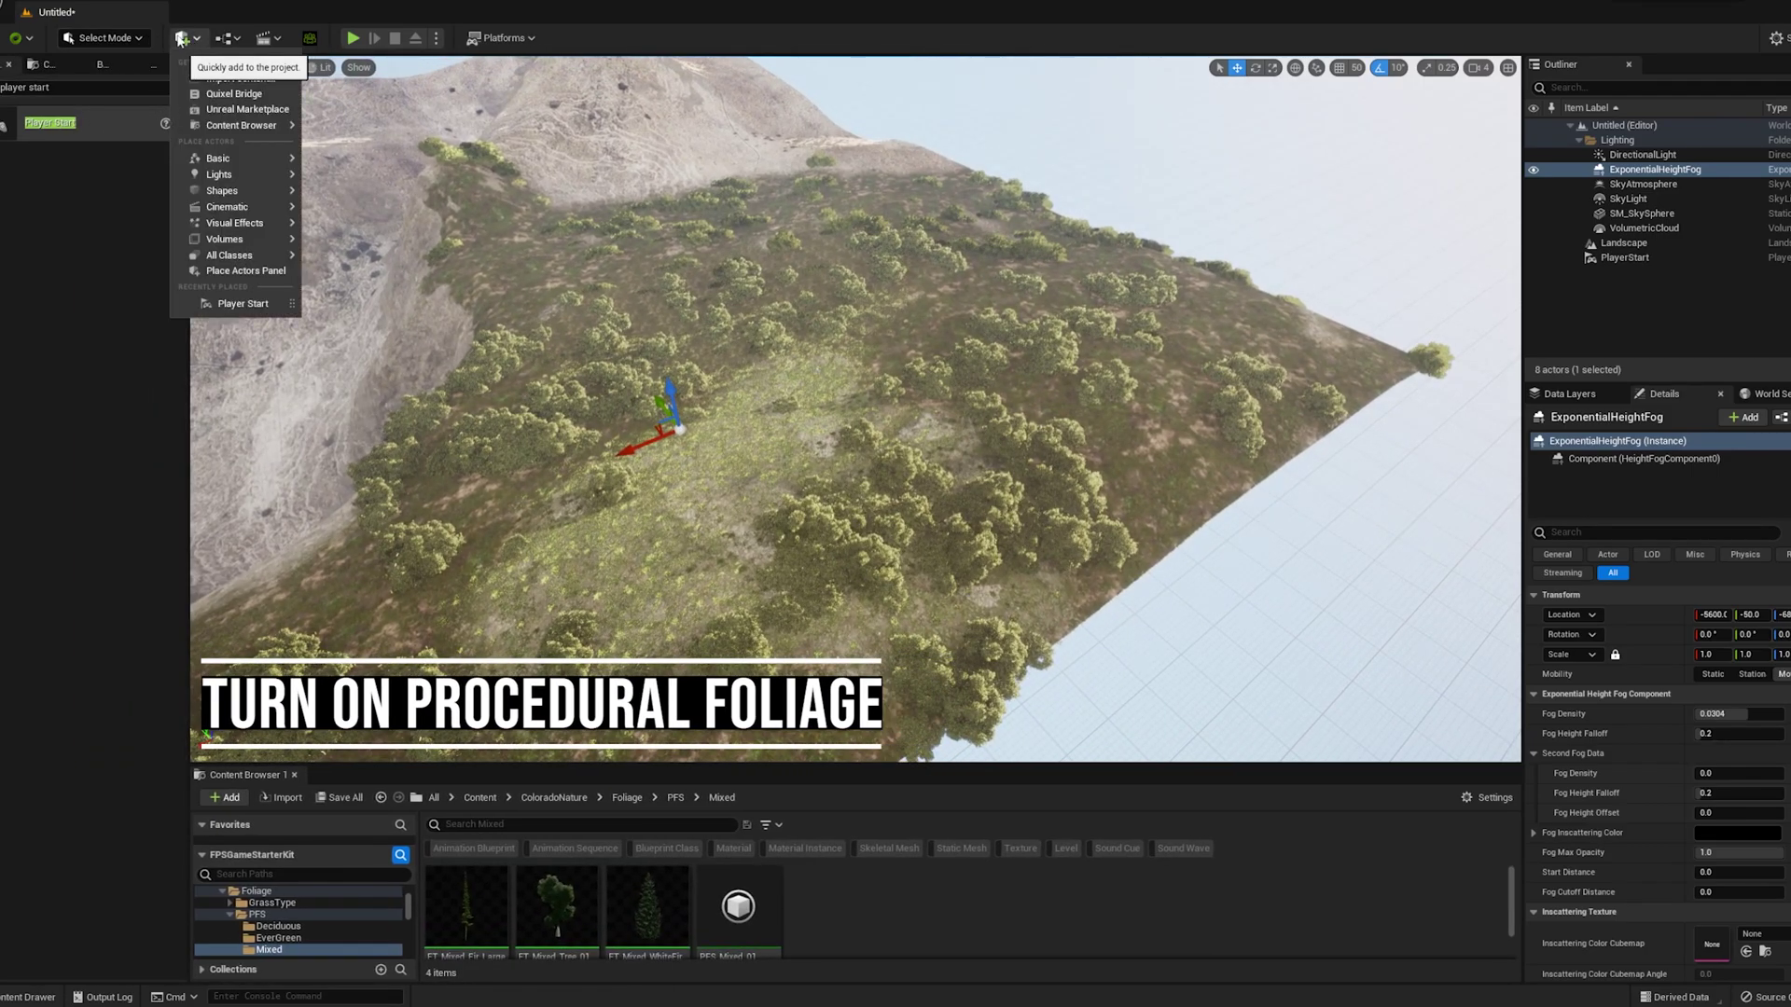
{"action": "left_click", "coordinate": [51, 335]}
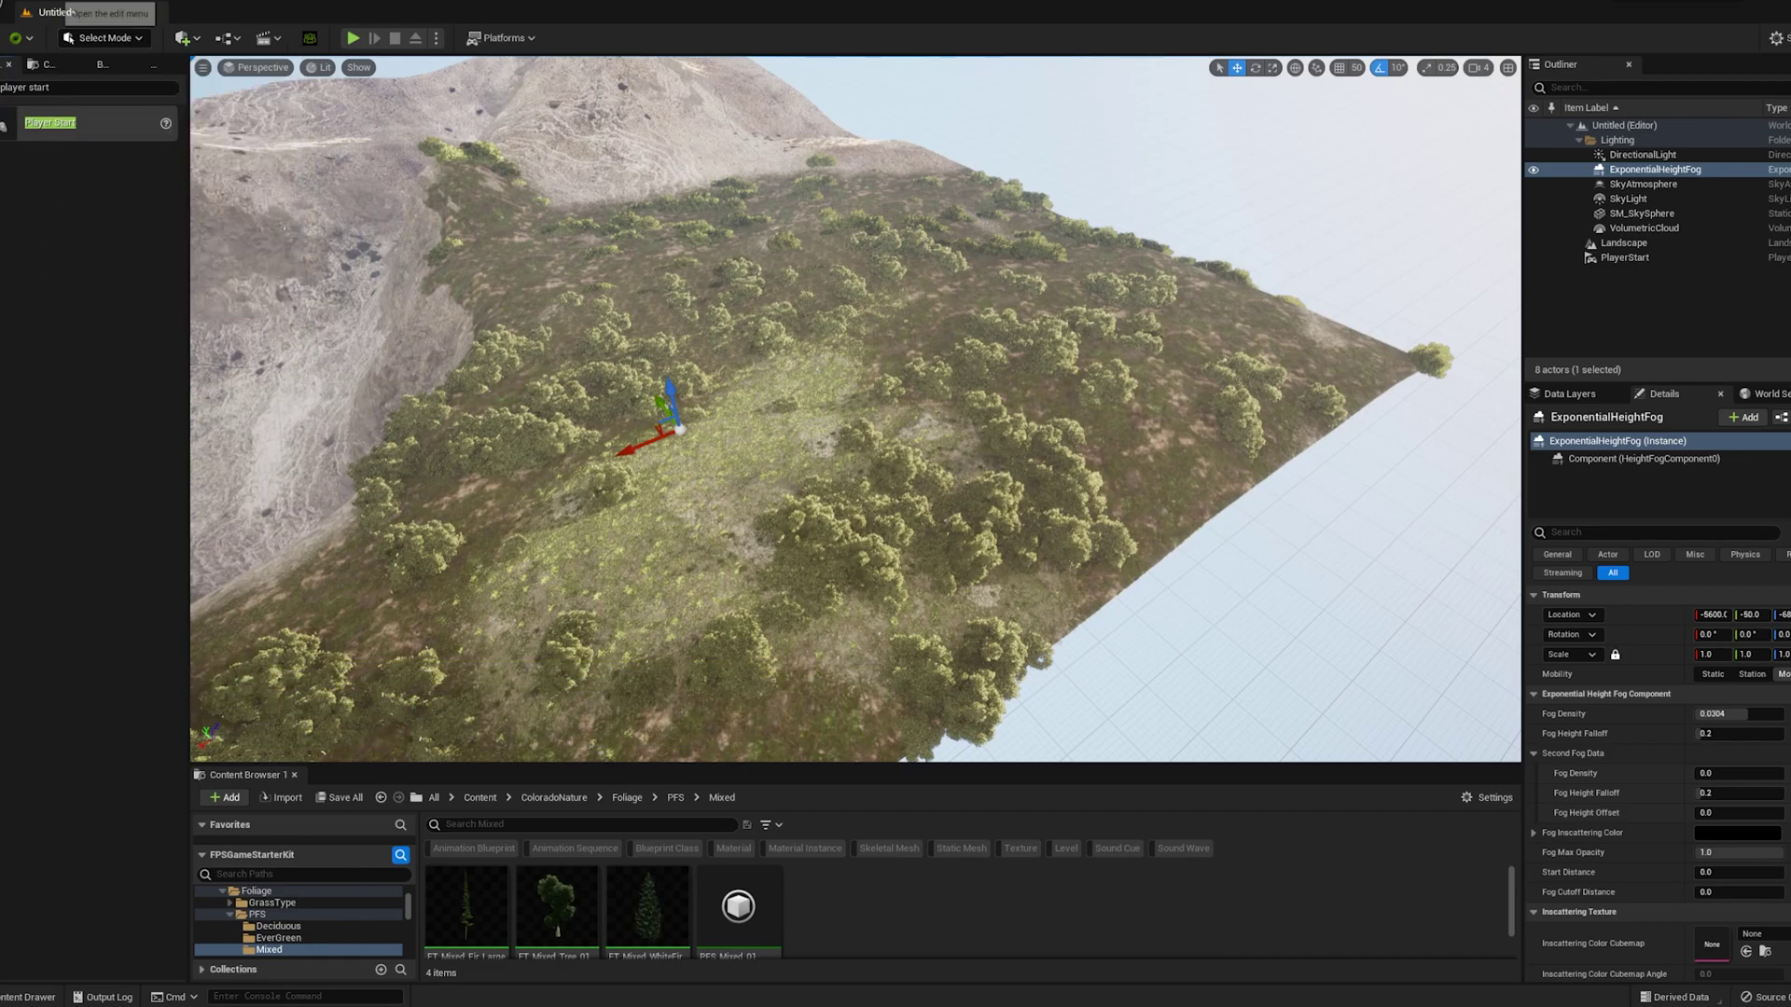
{"action": "left_click", "coordinate": [52, 1]}
{"action": "left_click", "coordinate": [152, 194]}
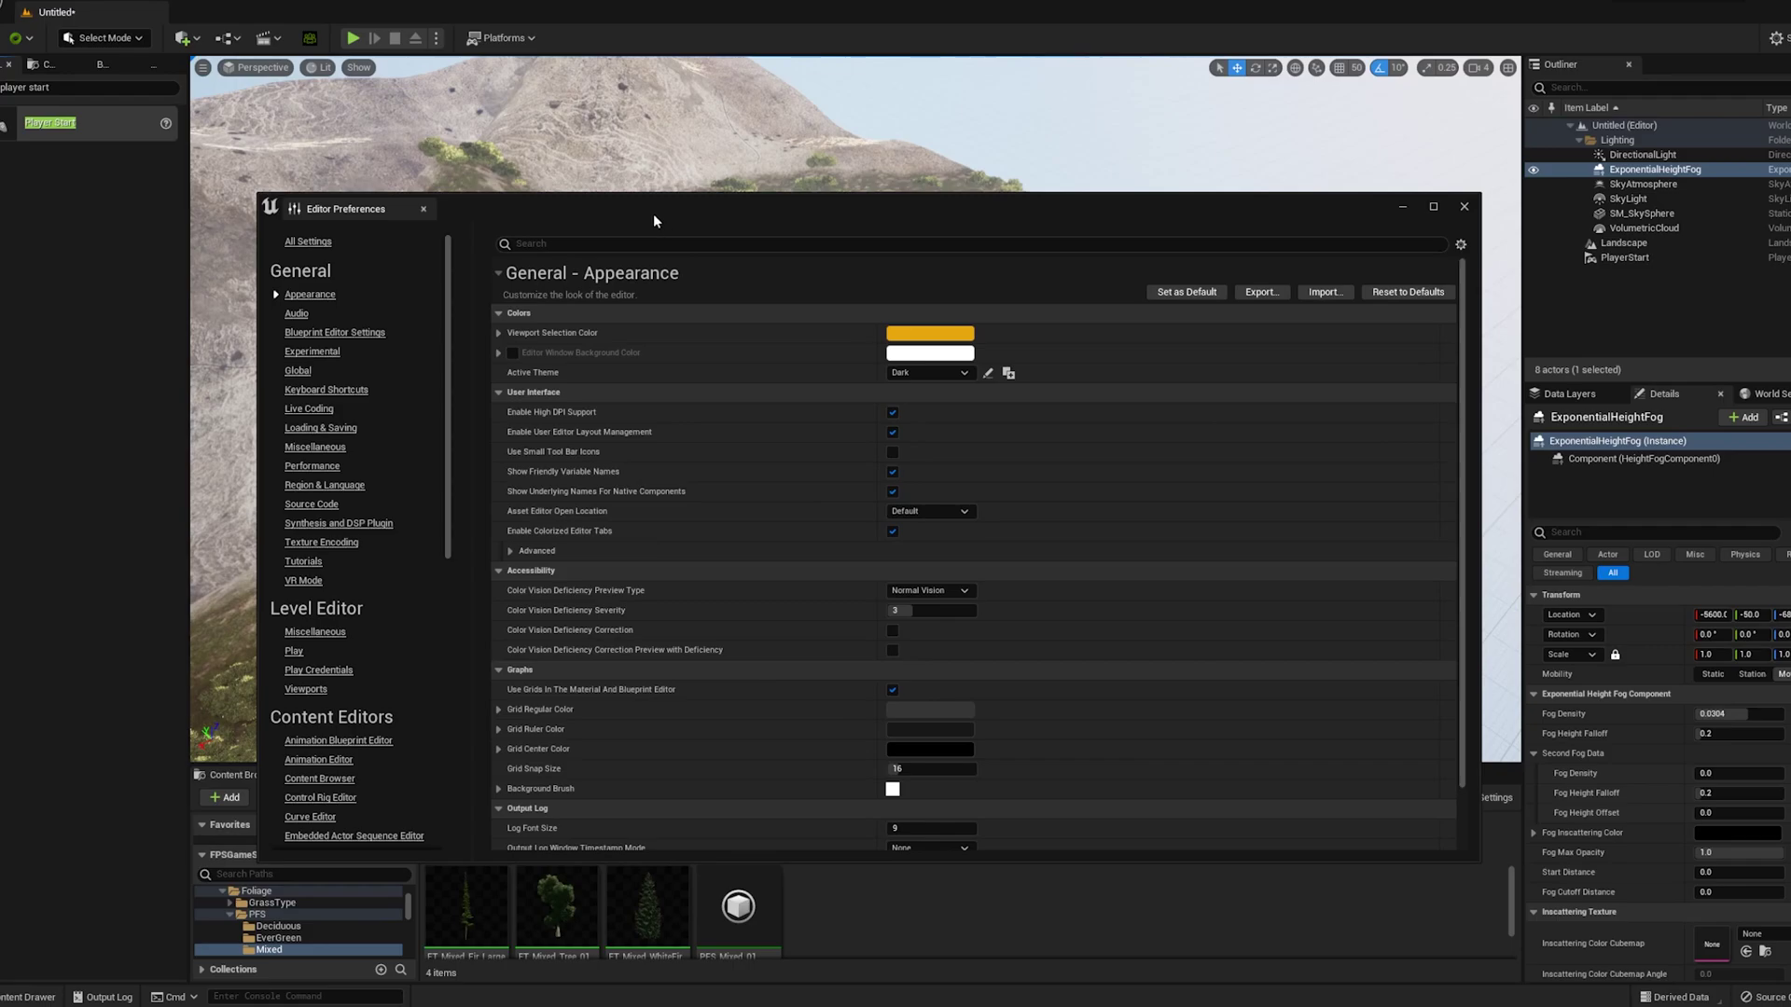
{"action": "left_click_drag", "start_coordinate": [653, 221], "coordinate": [670, 184]}
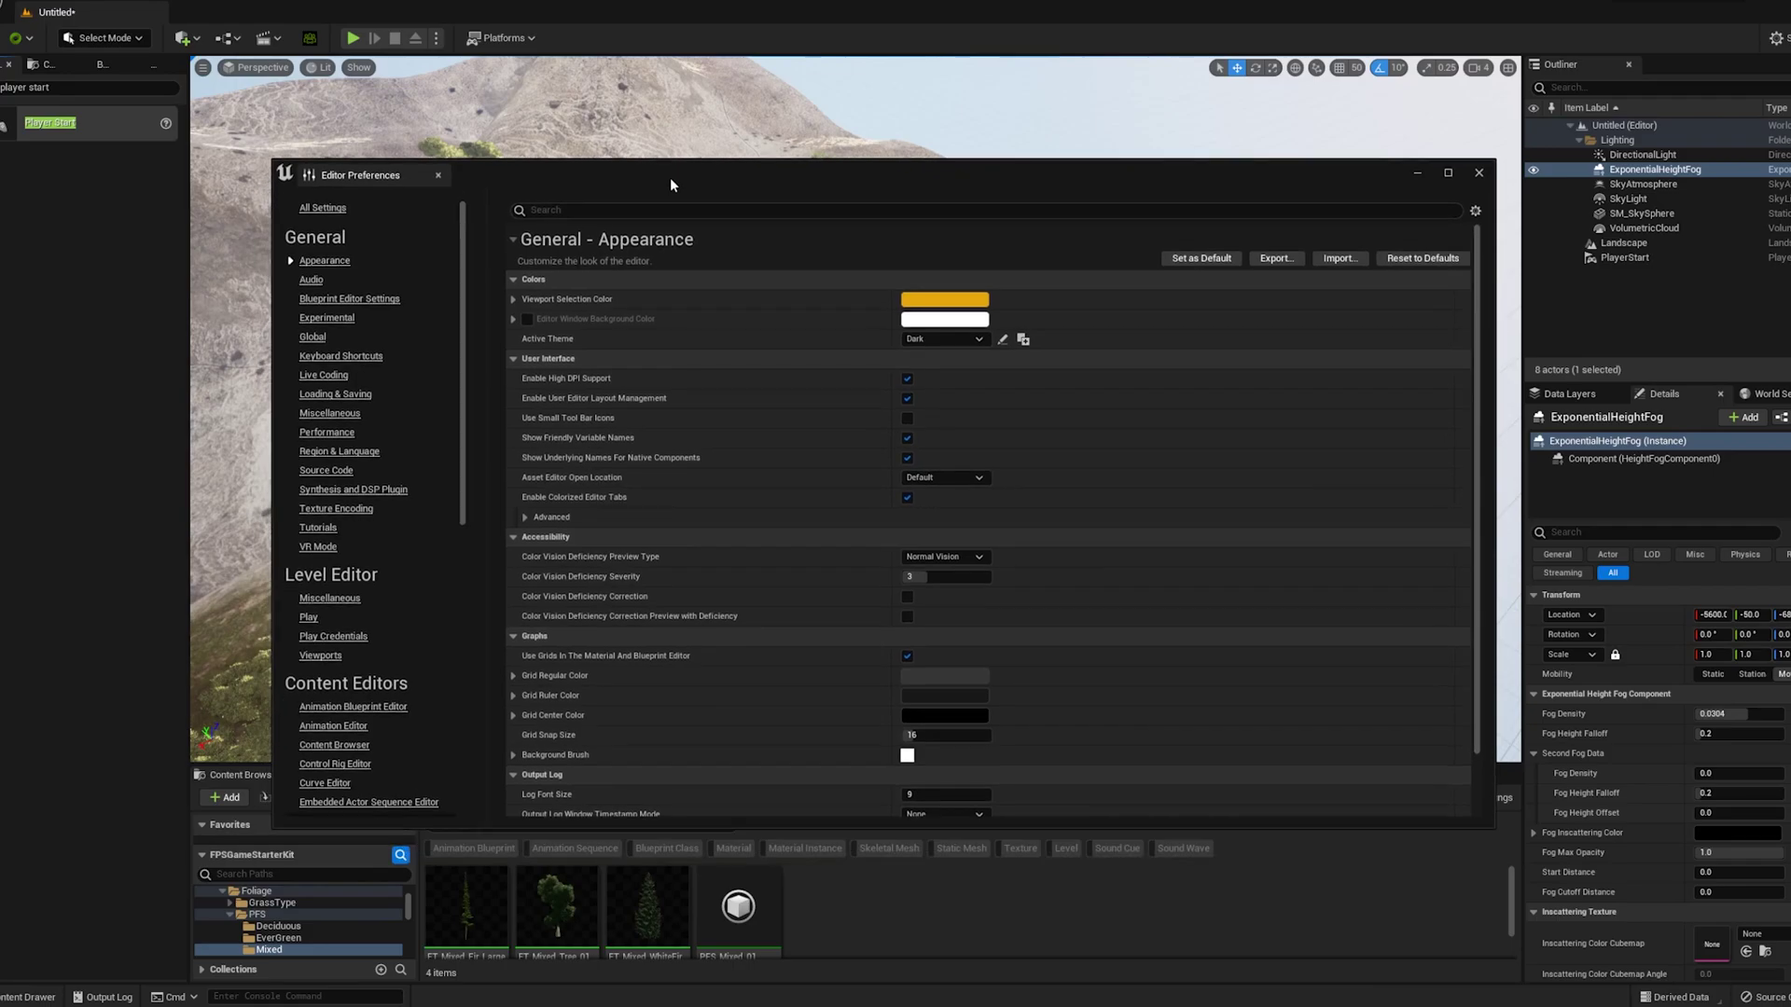
{"action": "type", "text": "foliage"}
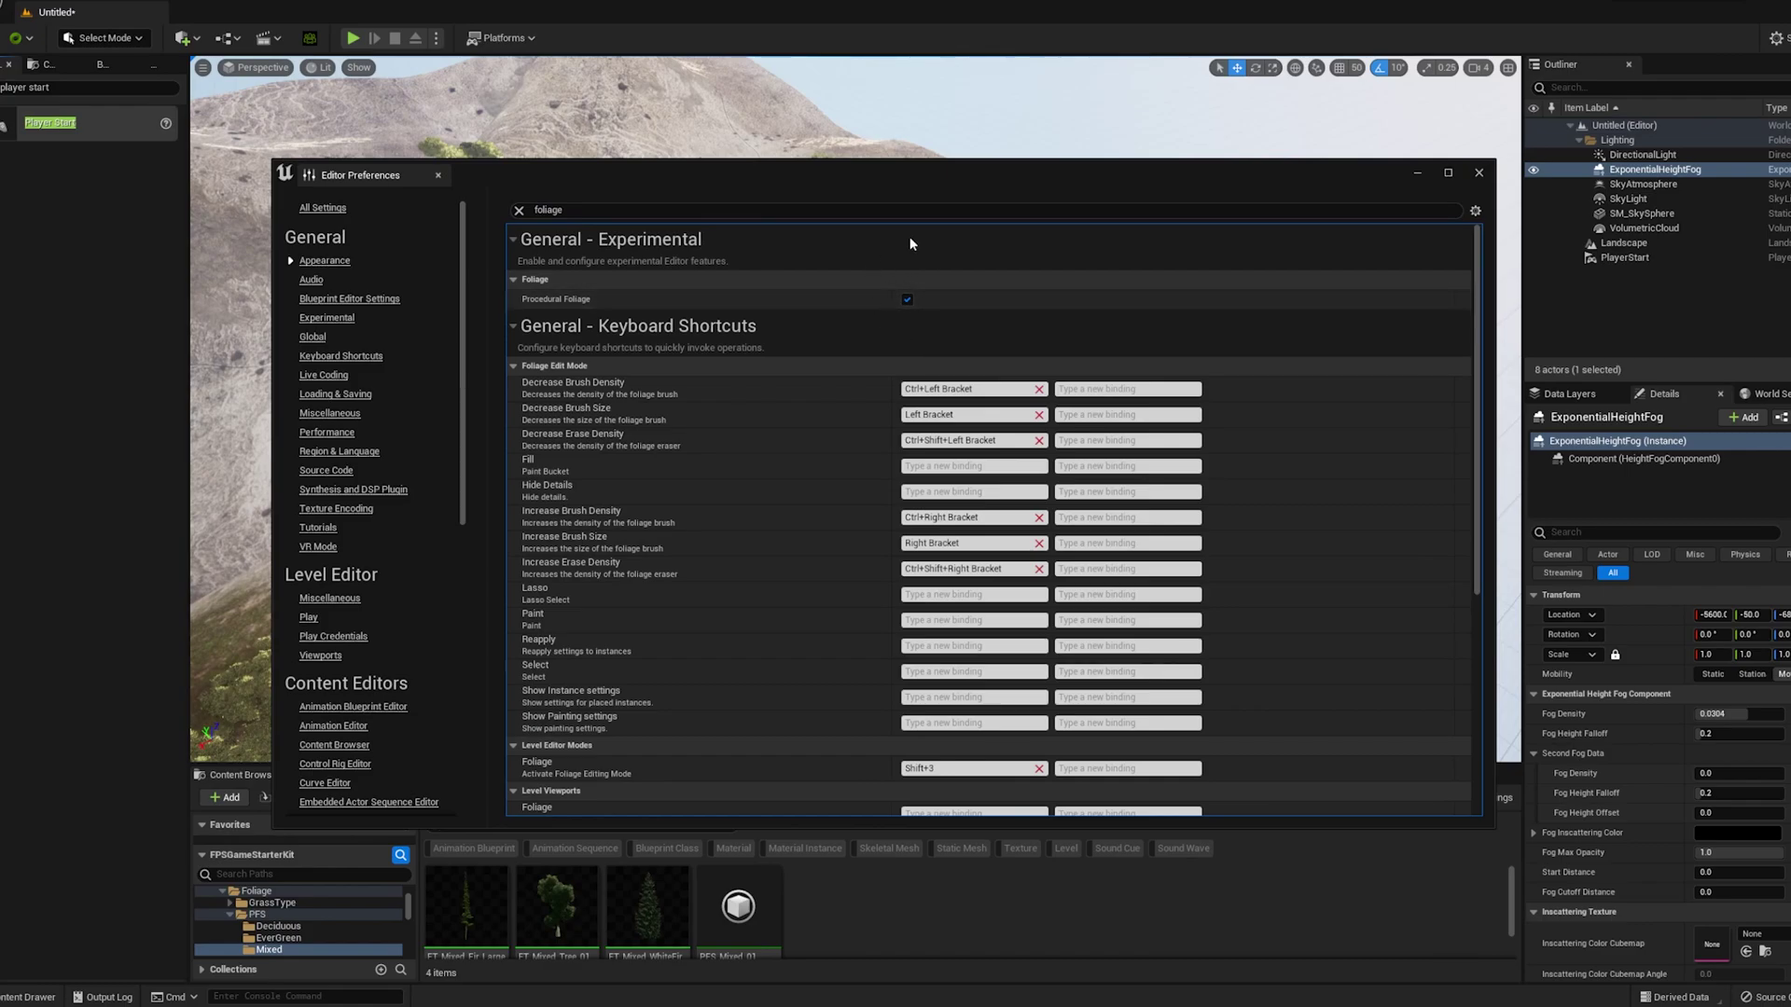
{"action": "left_click", "coordinate": [1480, 174]}
Step: Find the Procedural Foliage Volume by searching actors for "foliage", place it on the hillside, and scale it to 50 on all axes
{"action": "right_click_drag", "start_coordinate": [960, 283], "coordinate": [896, 261]}
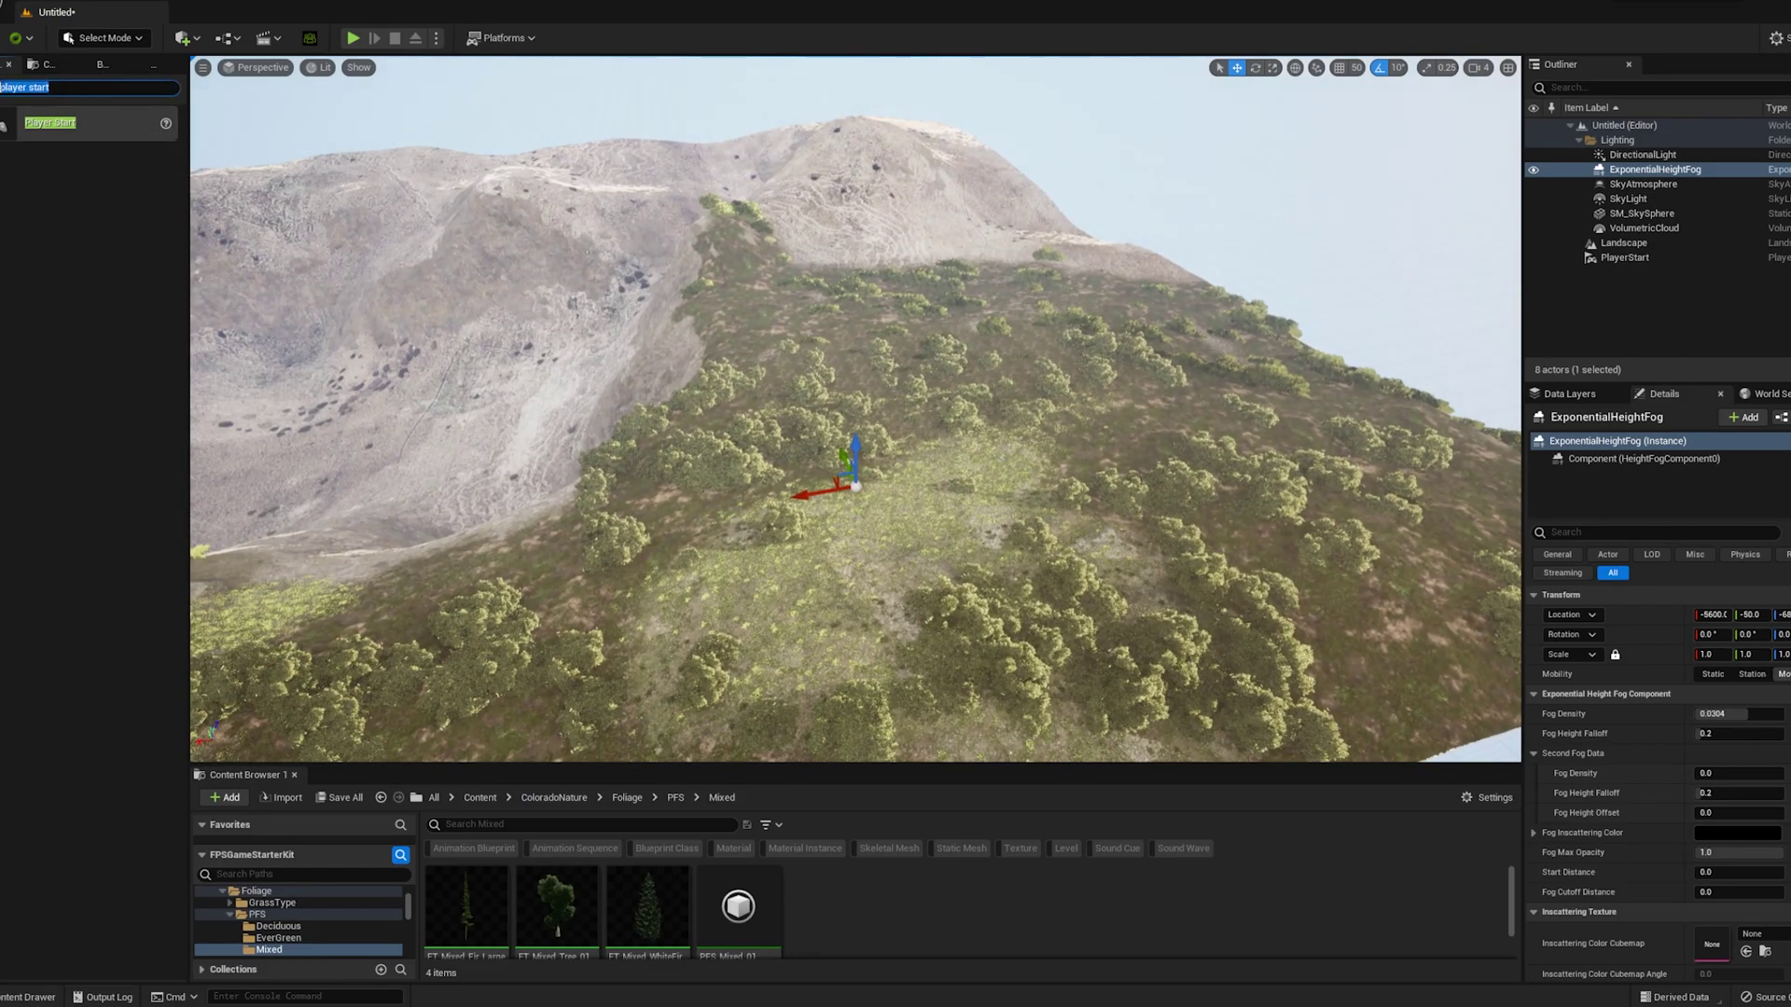
{"action": "type", "text": "foliag"}
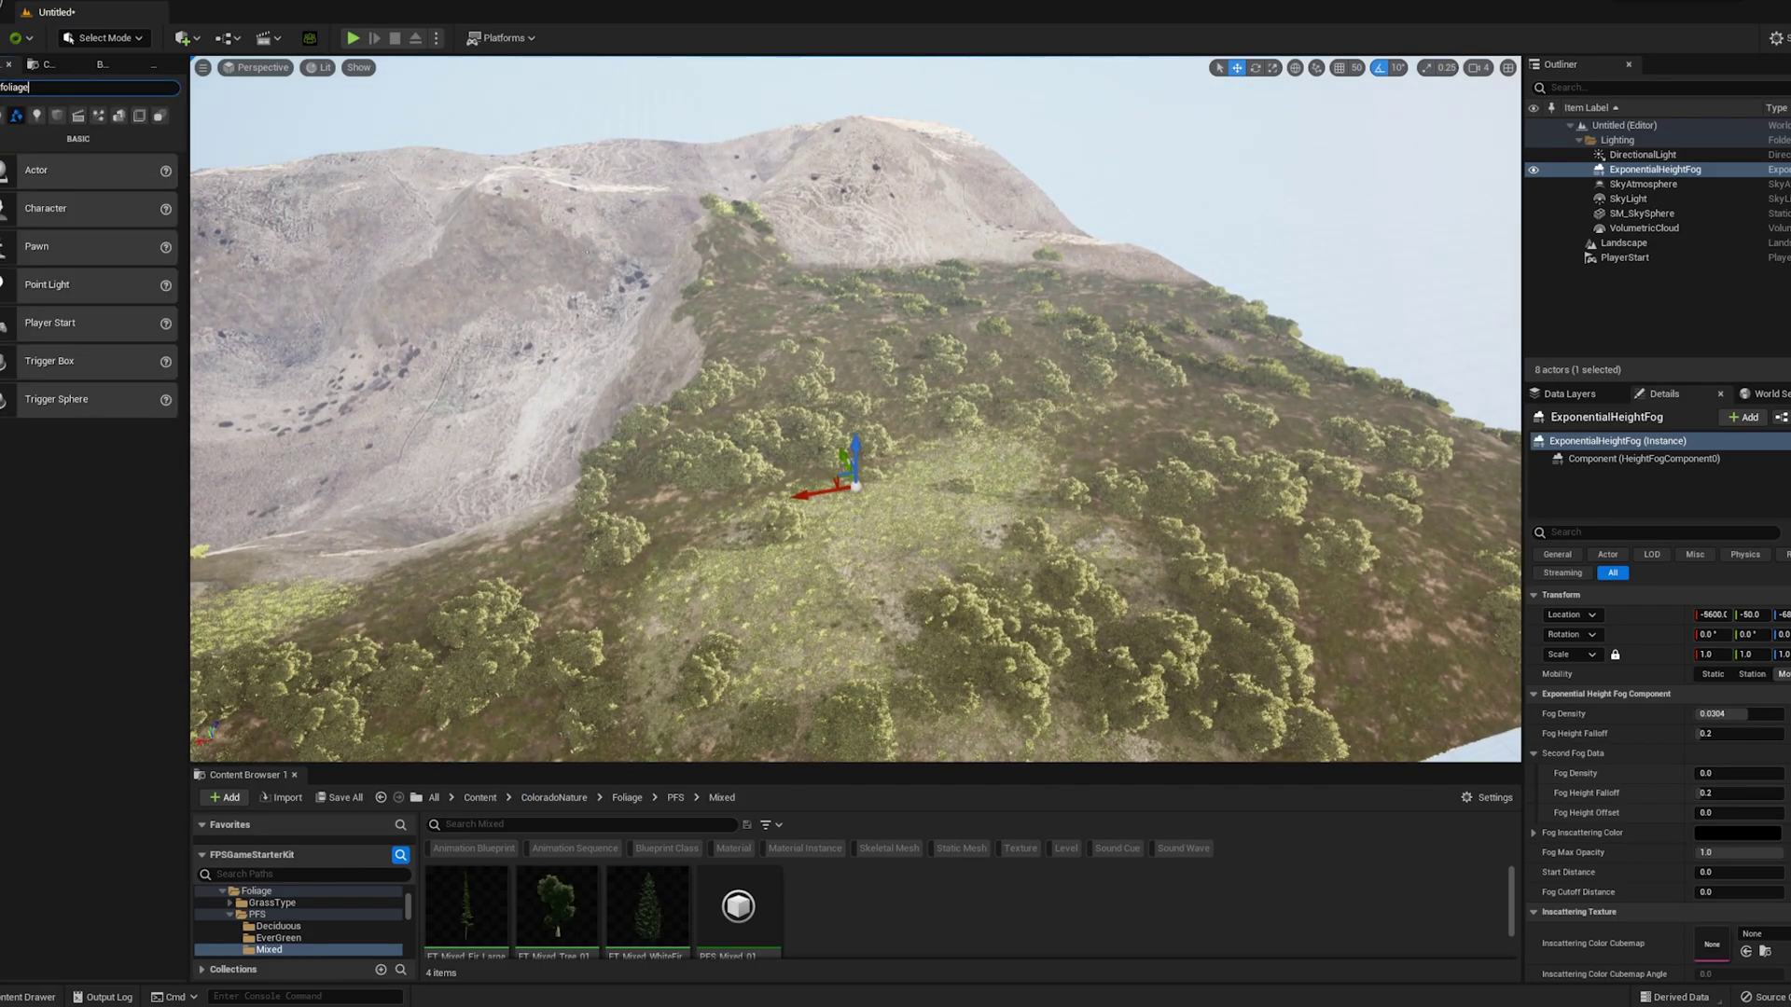
{"action": "type", "text": "e"}
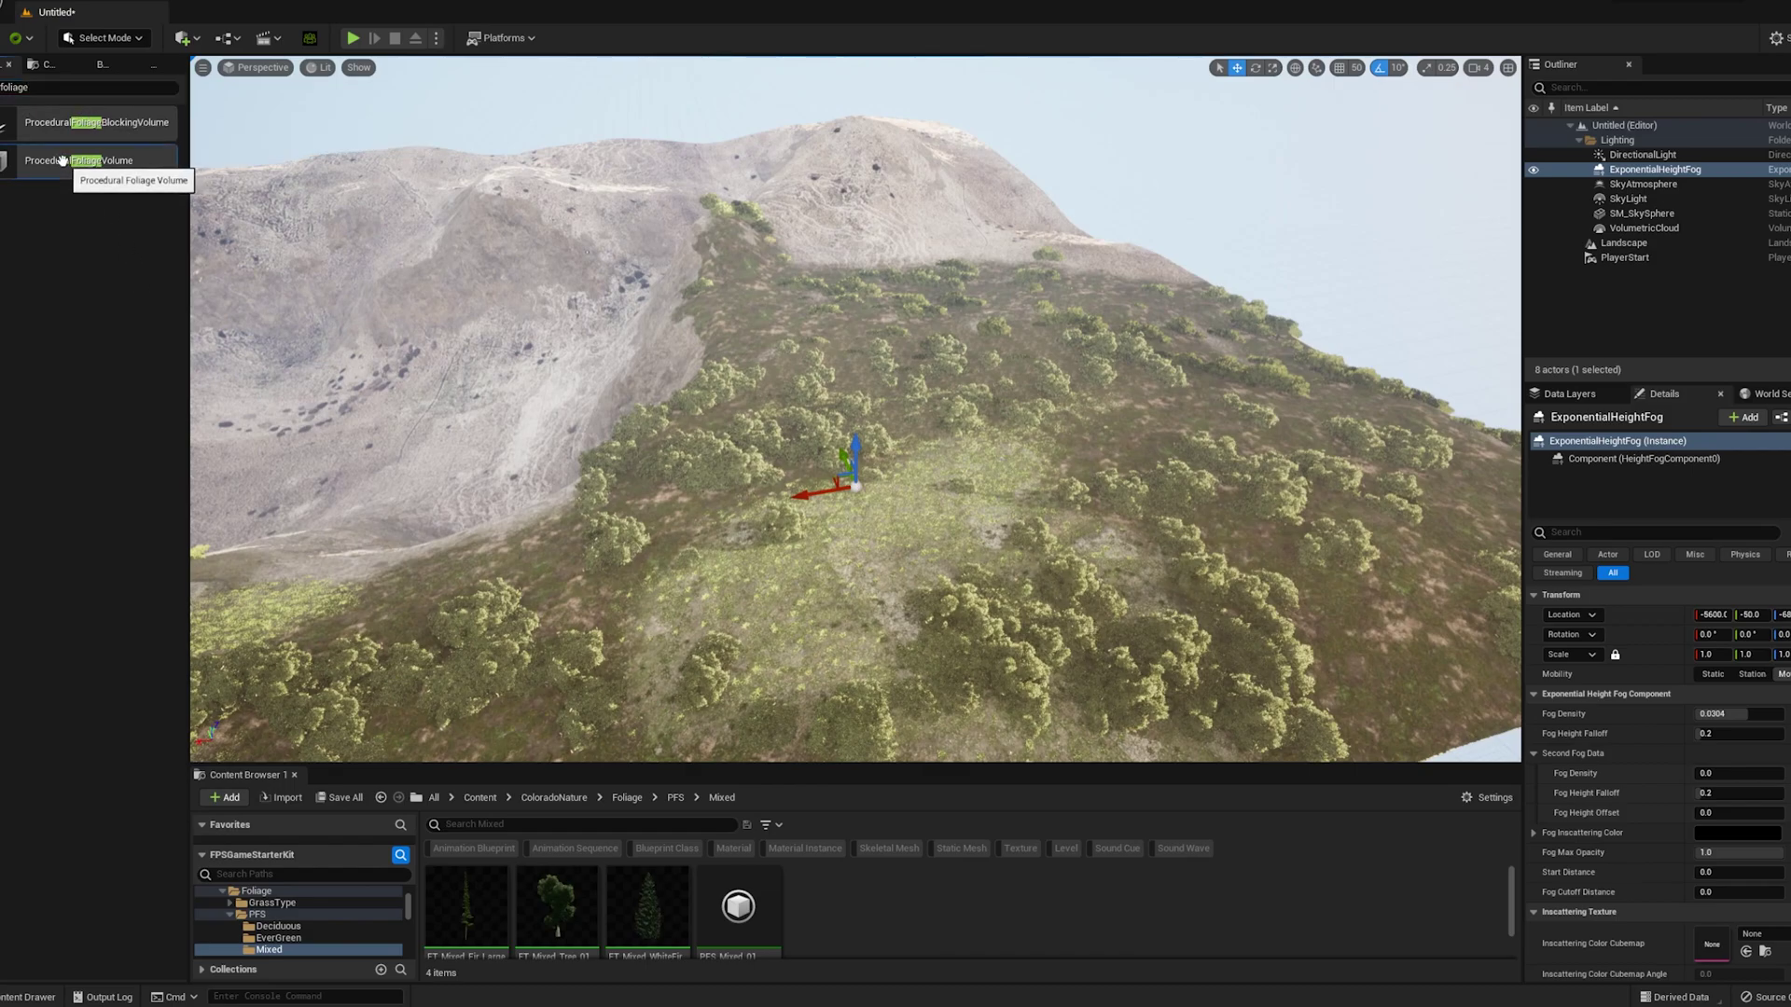
{"action": "left_click_drag", "start_coordinate": [884, 545], "coordinate": [884, 544]}
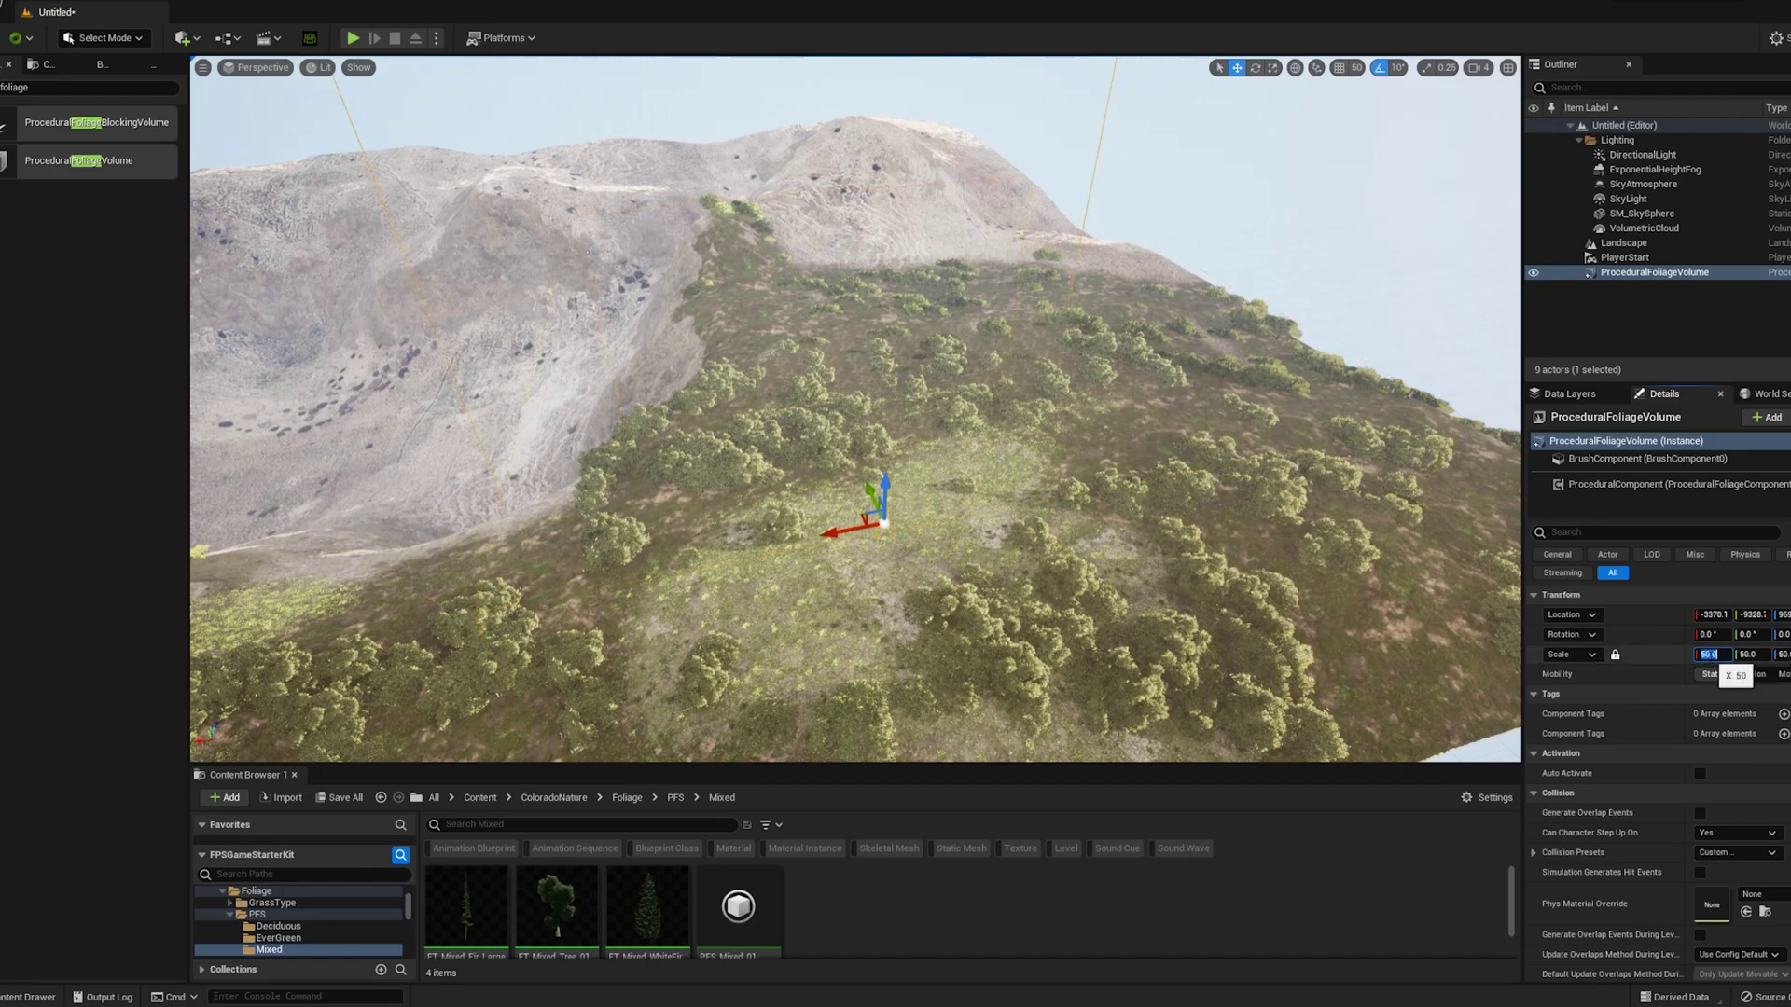
Step: Move the Procedural Foliage Volume horizontally so that it covers the vegetated hillside near the landscape's edge
{"action": "right_click_drag", "start_coordinate": [958, 448], "coordinate": [1026, 464]}
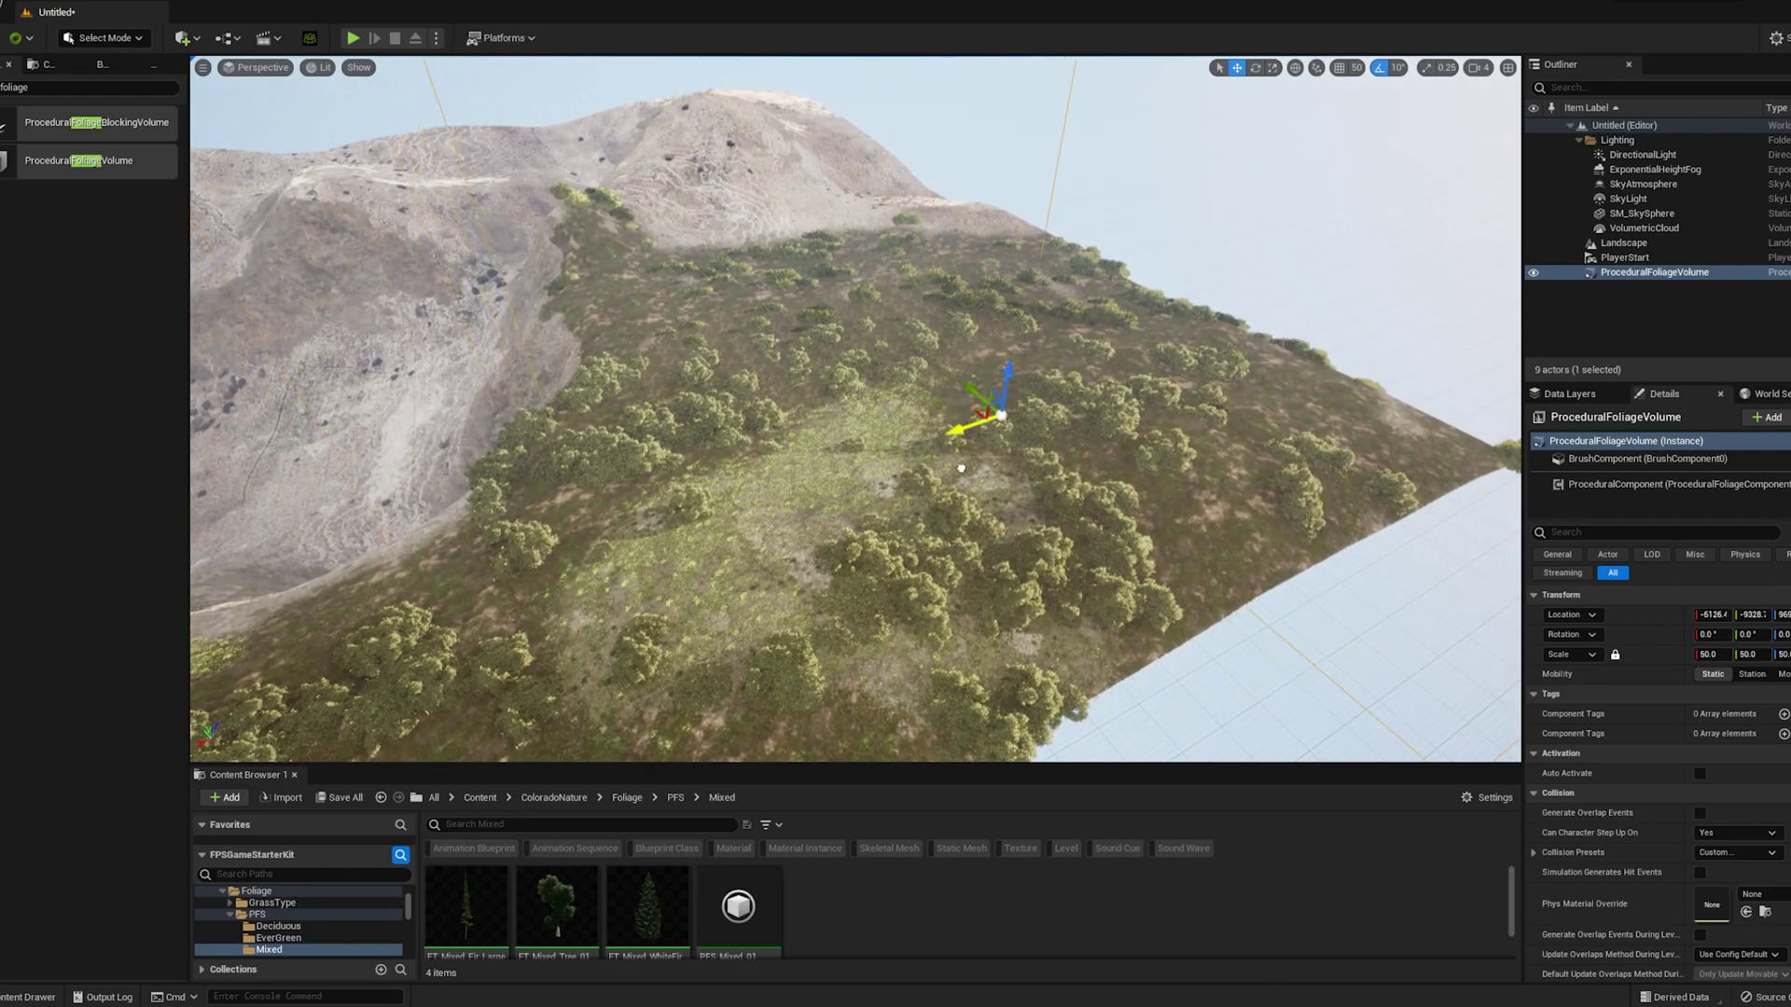
{"action": "left_click_drag", "start_coordinate": [1061, 358], "coordinate": [991, 309]}
{"action": "right_click_drag", "start_coordinate": [991, 310], "coordinate": [1089, 286]}
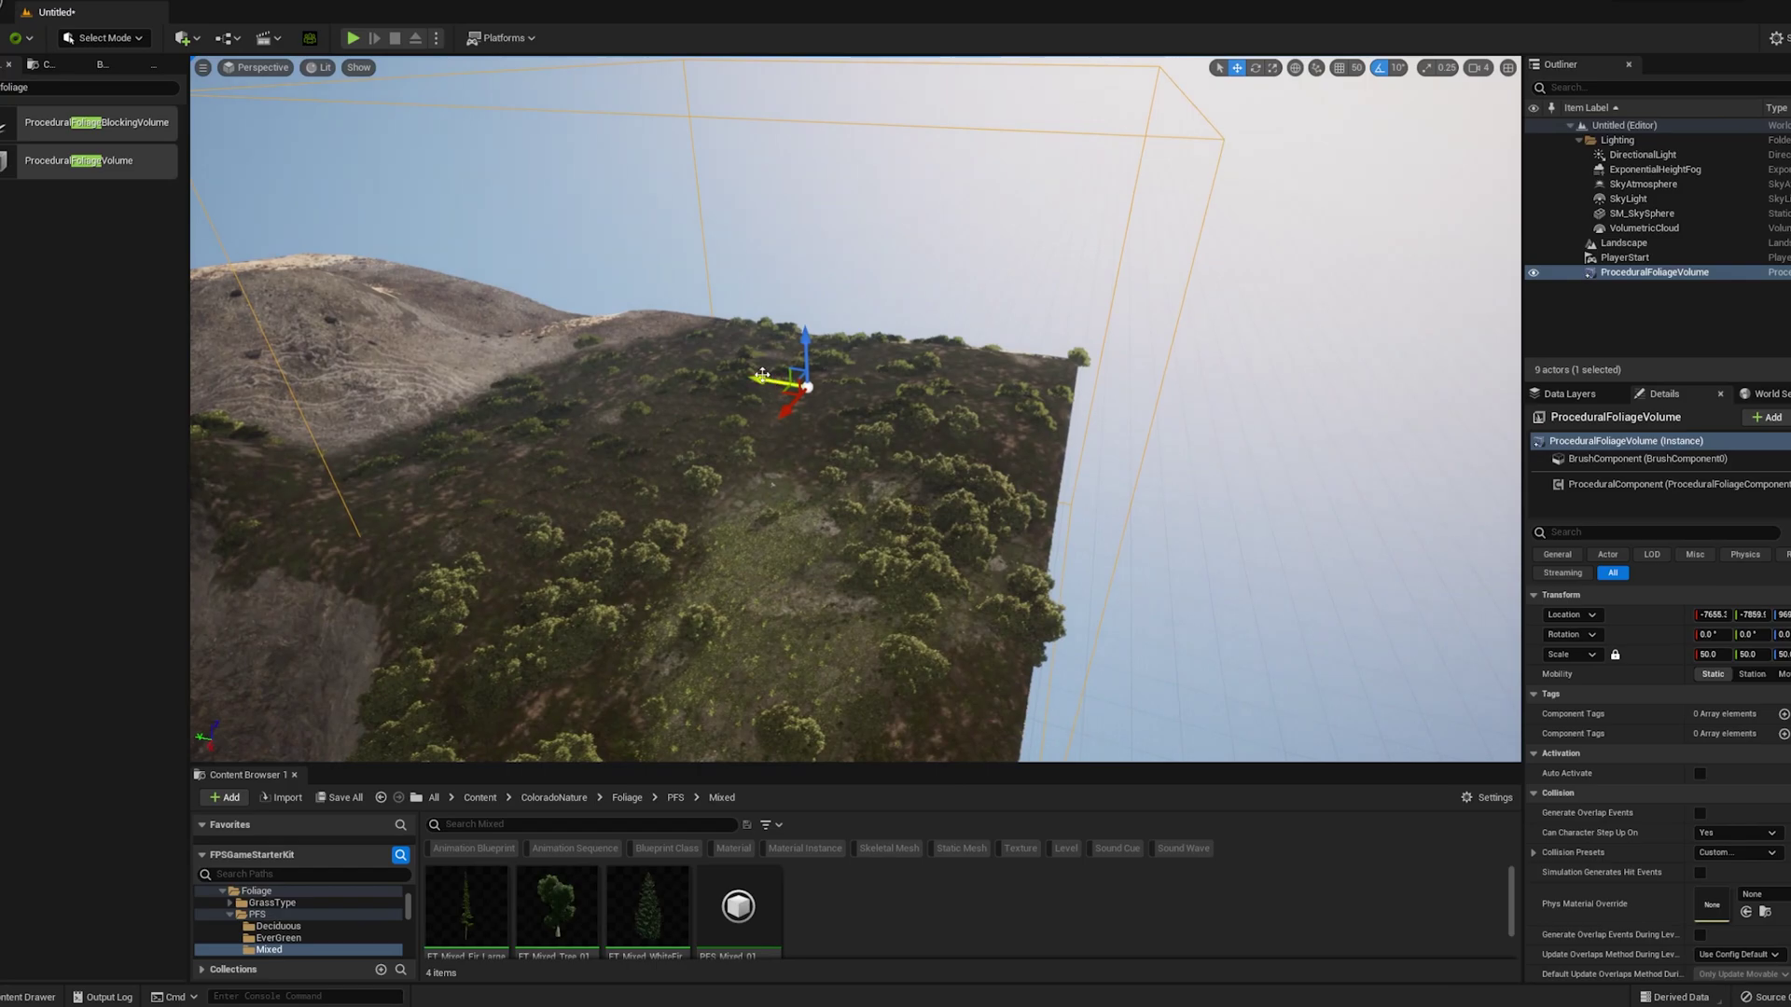
Step: Enlarge the Content Browser and assign PFS_Mixed_01 as the Procedural Foliage Volume's Foliage Spawner
{"action": "left_click_drag", "start_coordinate": [818, 764], "coordinate": [818, 678]}
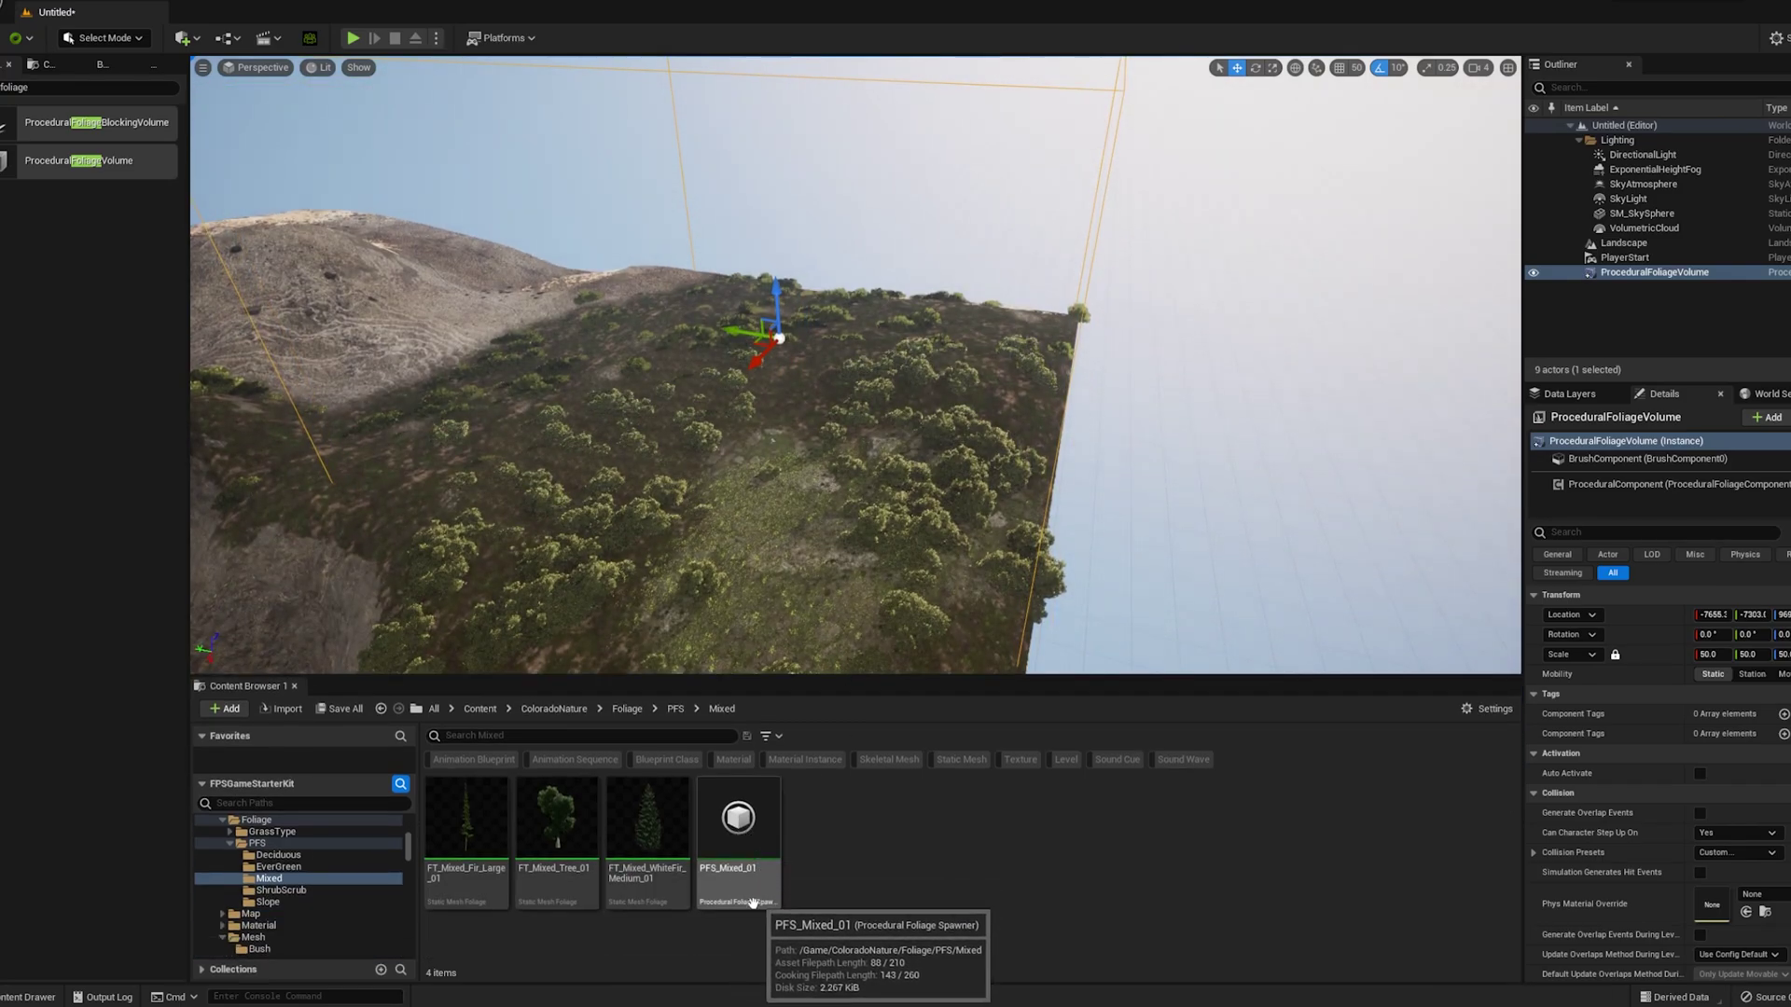
{"action": "mouse_move", "coordinate": [724, 820]}
{"action": "left_mouse_down"}
{"action": "mouse_move", "coordinate": [764, 867]}
{"action": "mouse_move", "coordinate": [1341, 845]}
{"action": "mouse_move", "coordinate": [1266, 870]}
{"action": "left_mouse_up"}
{"action": "left_click", "coordinate": [1492, 844]}
{"action": "scroll", "coordinate": [1626, 802], "scroll_direction": "down", "scroll_amount": 6}
{"action": "scroll", "coordinate": [1627, 795], "scroll_direction": "down", "scroll_amount": 5}
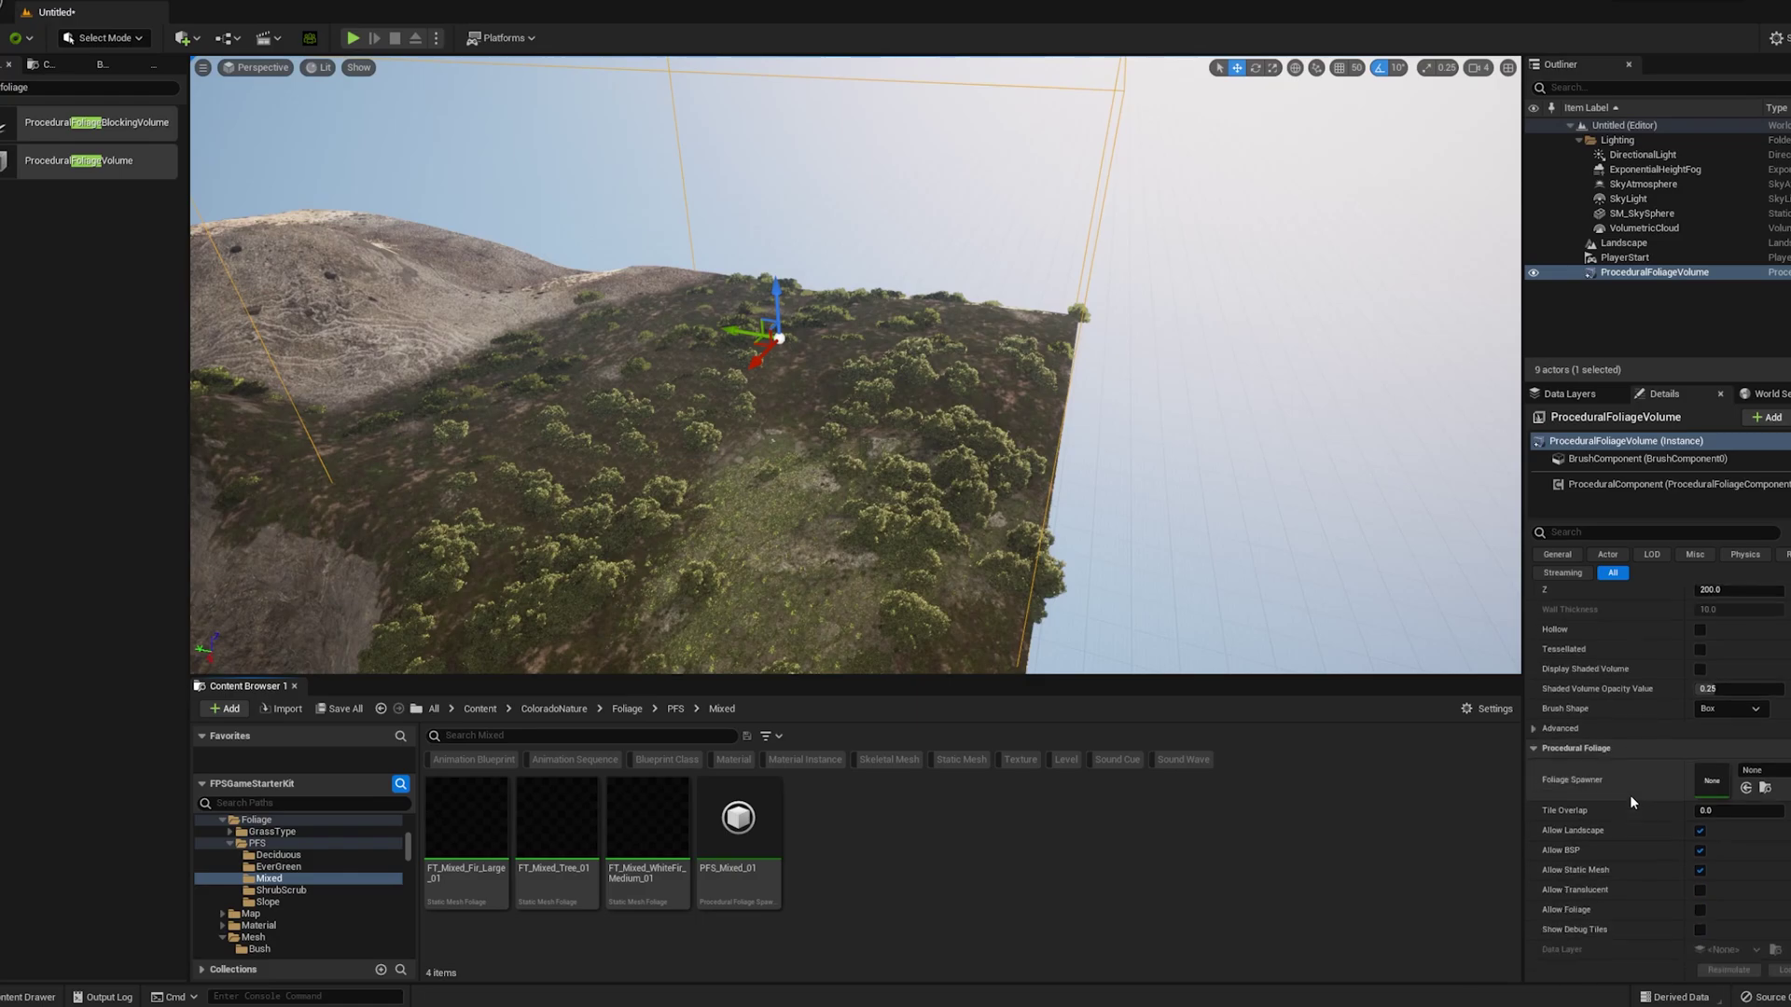
{"action": "left_click_drag", "start_coordinate": [738, 818], "coordinate": [1712, 732]}
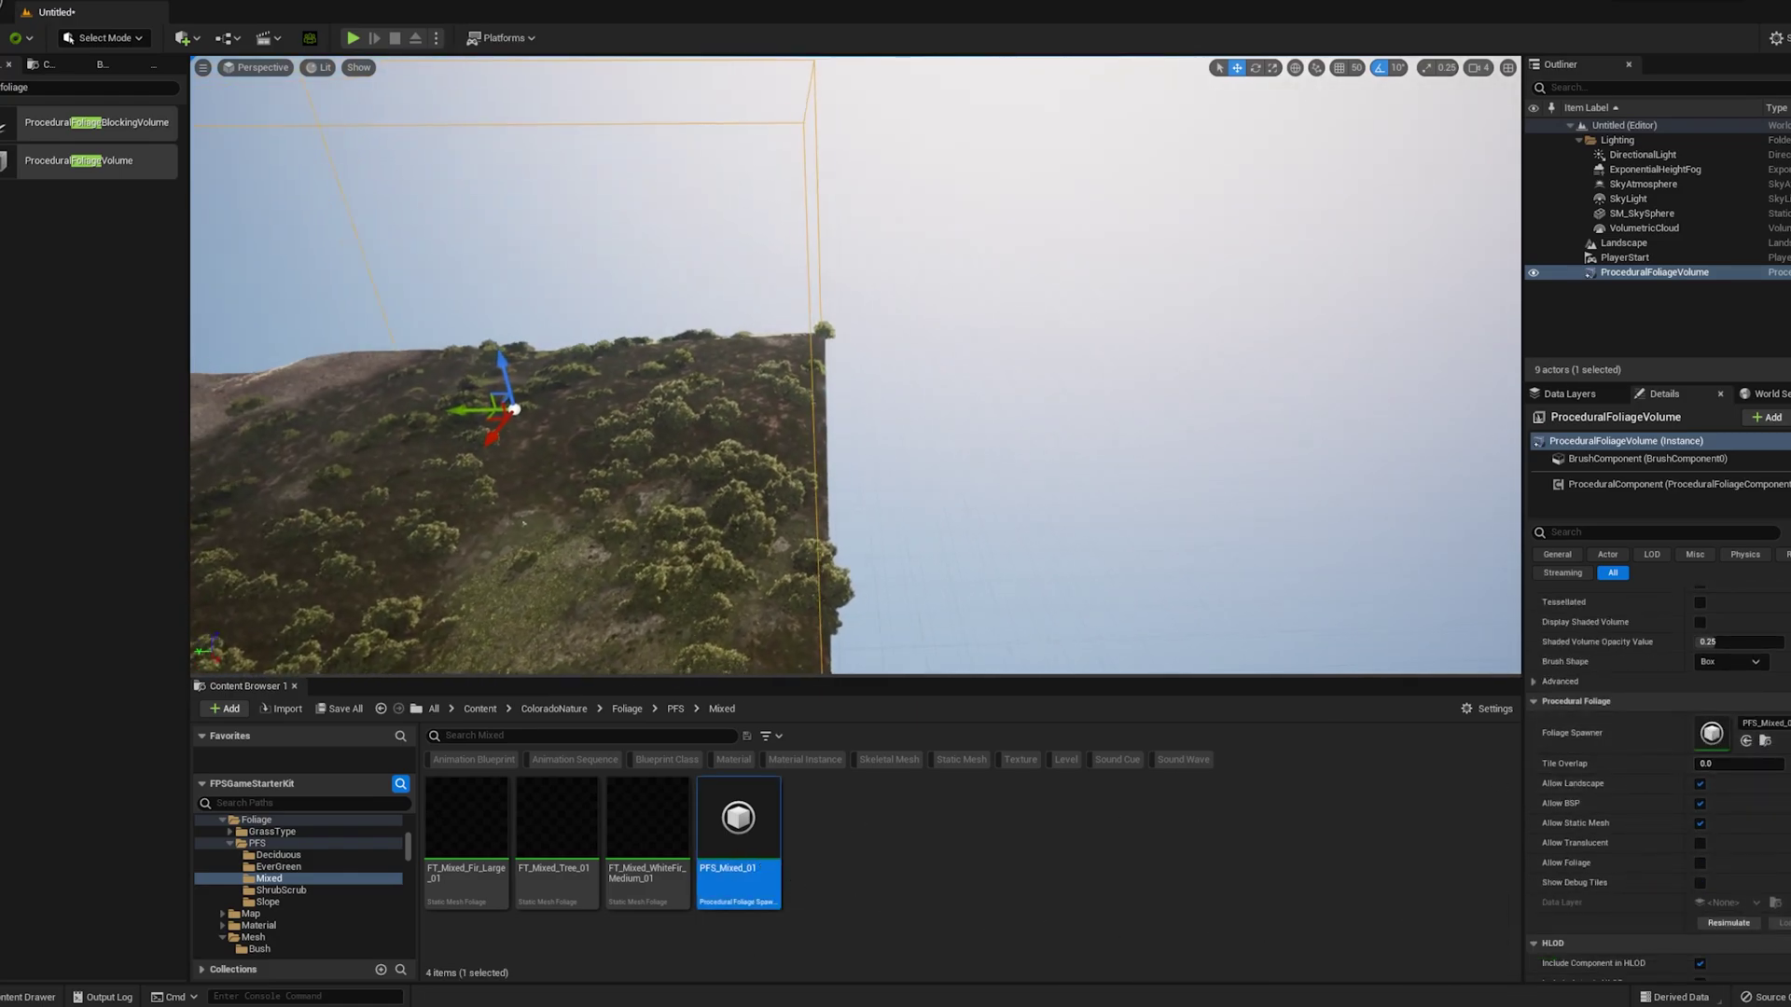
Step: Try to spawn the mixed trees by resimulating the Procedural Foliage Volume
{"action": "key", "text": "d"}
{"action": "mouse_move", "coordinate": [855, 365]}
{"action": "right_mouse_down"}
{"action": "mouse_move", "coordinate": [704, 347]}
{"action": "mouse_move", "coordinate": [855, 364]}
{"action": "right_mouse_up"}
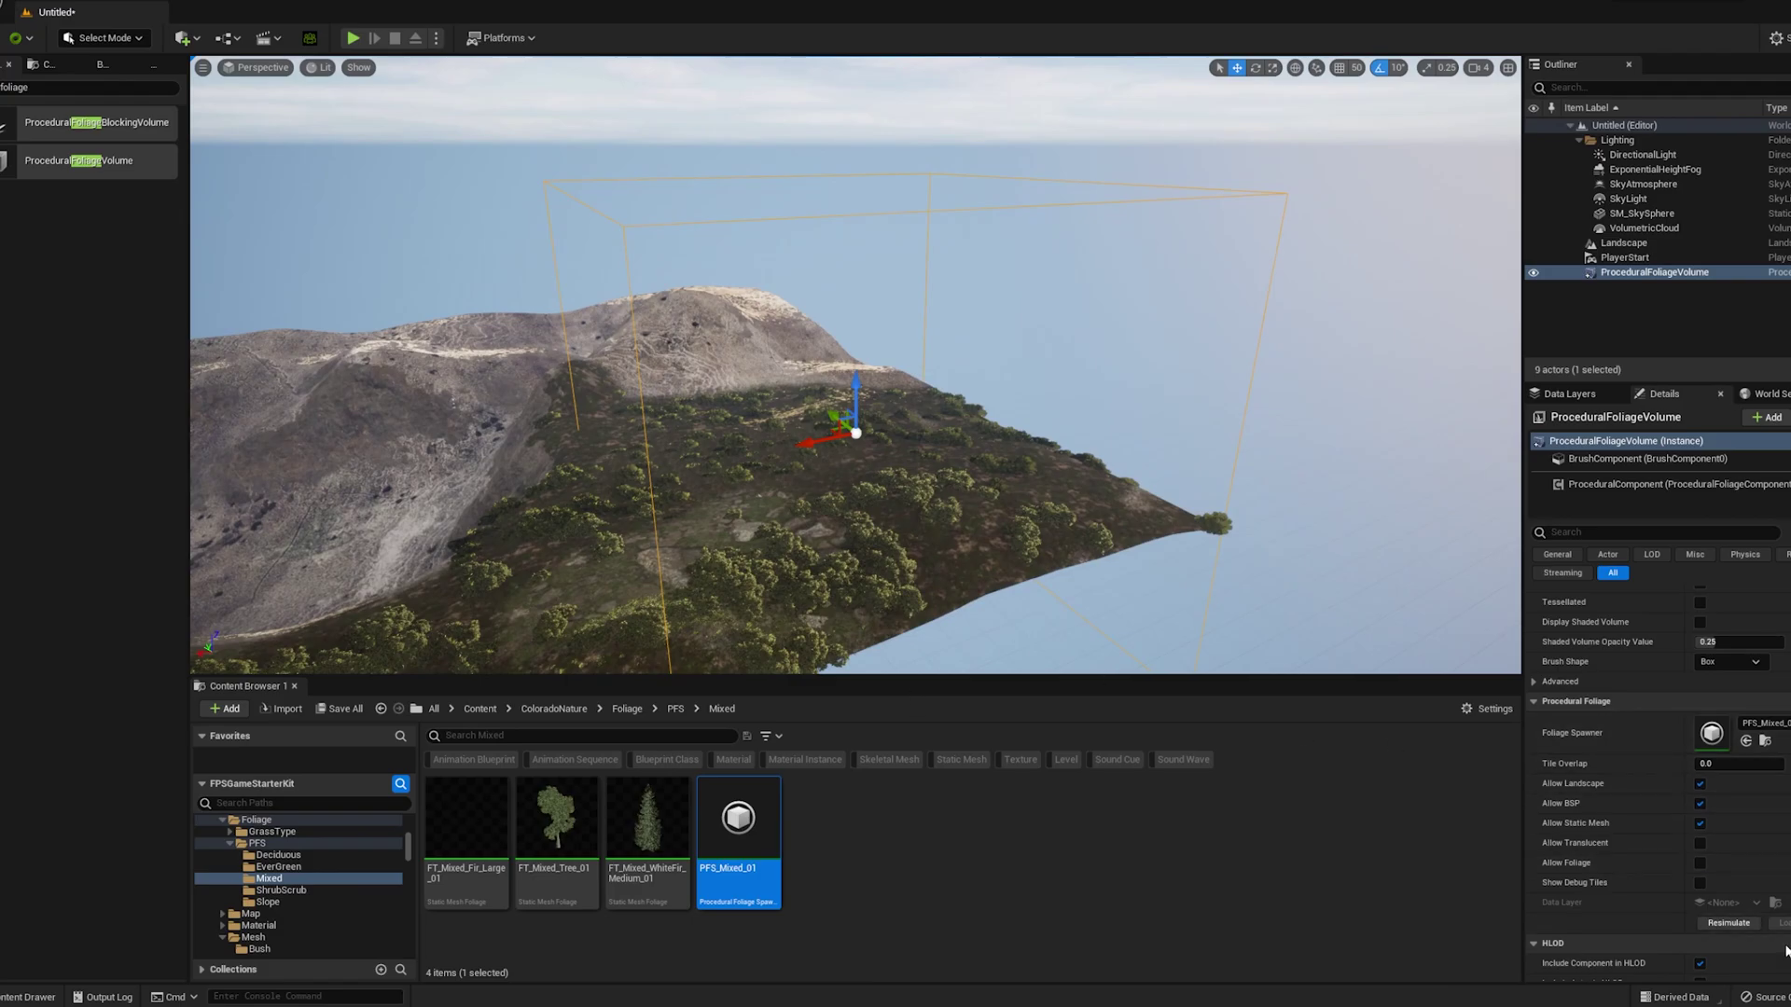
{"action": "left_click", "coordinate": [1726, 923]}
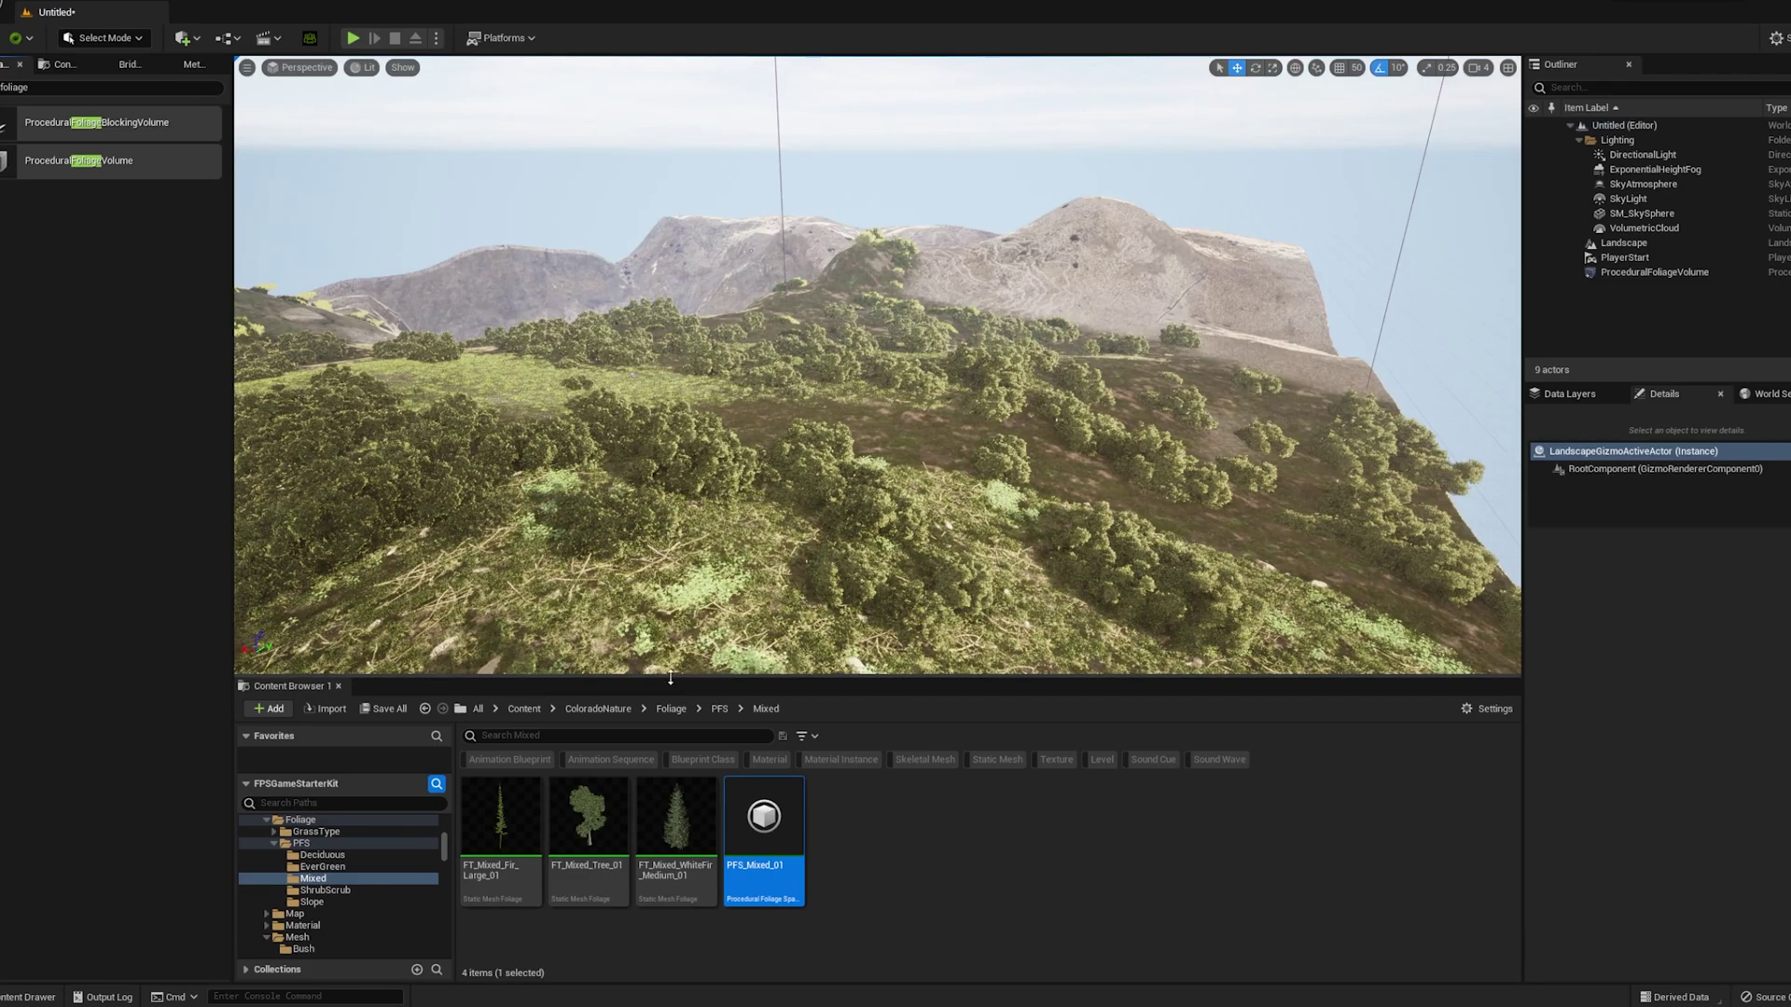
Step: Reduce the Content Browser's height, switch to landscape painting, choose Layer_08, and set the tool strength to 1.0
{"action": "left_click_drag", "start_coordinate": [671, 678], "coordinate": [671, 913]}
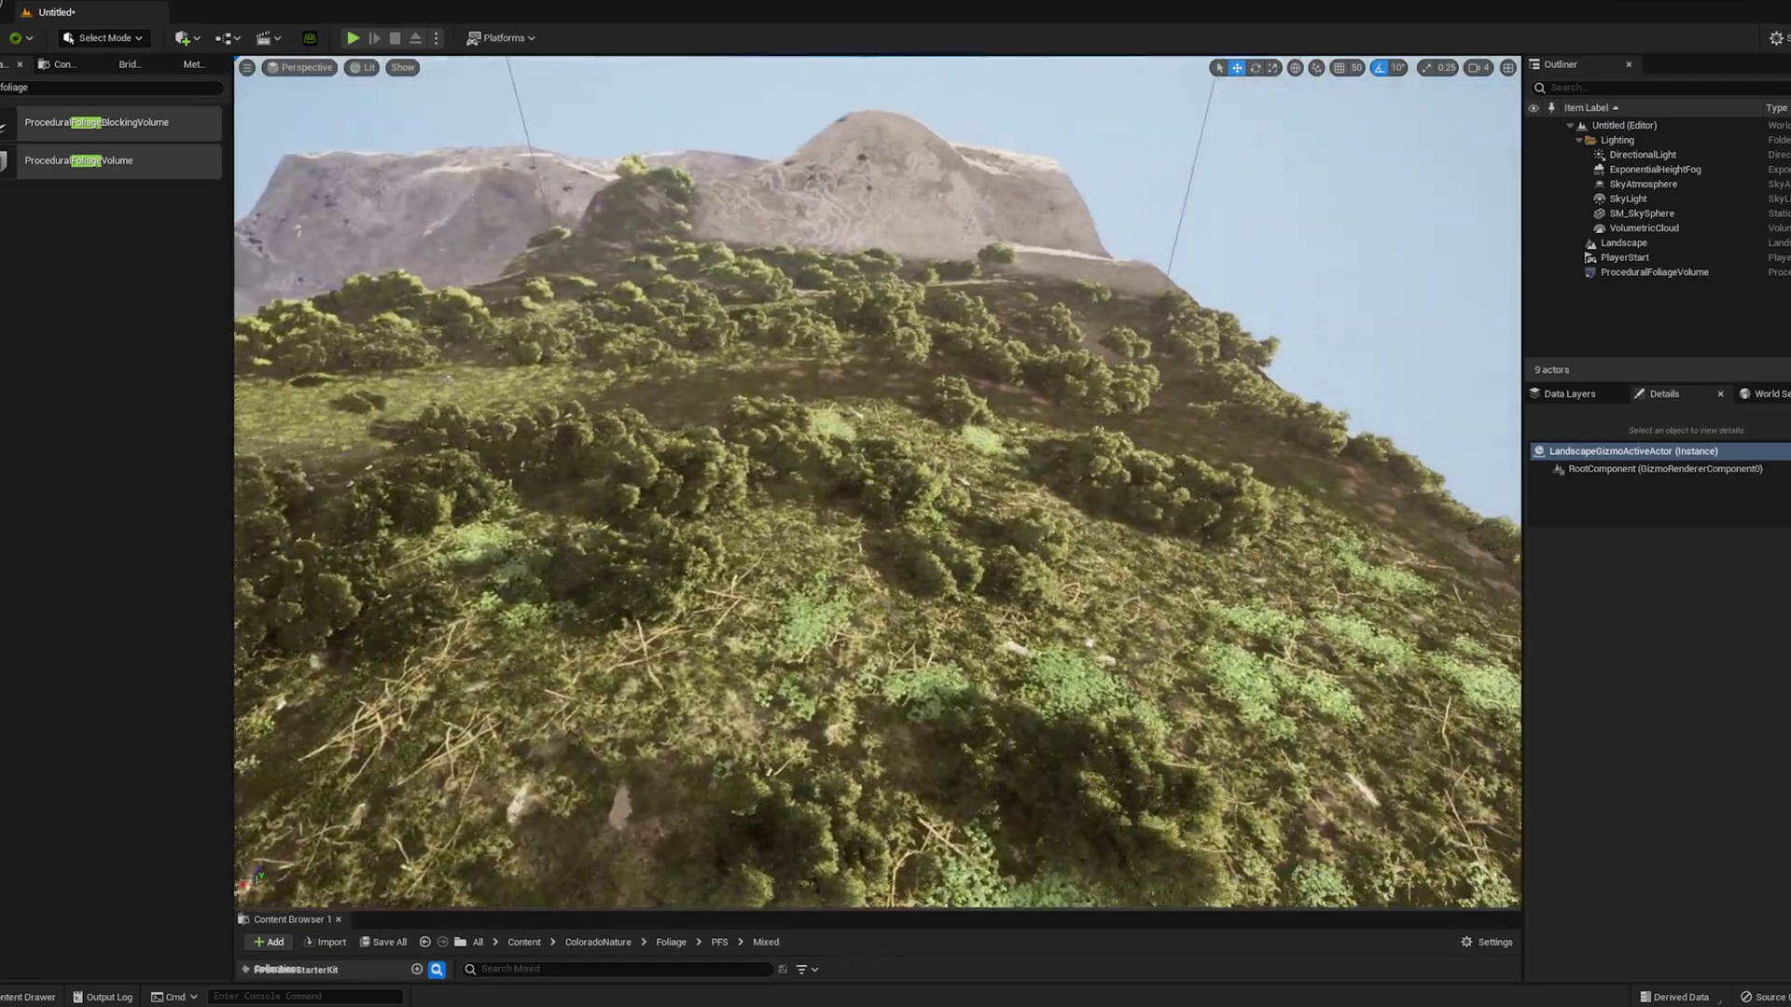
{"action": "right_click_drag", "start_coordinate": [877, 481], "coordinate": [830, 480]}
{"action": "left_click", "coordinate": [138, 38]}
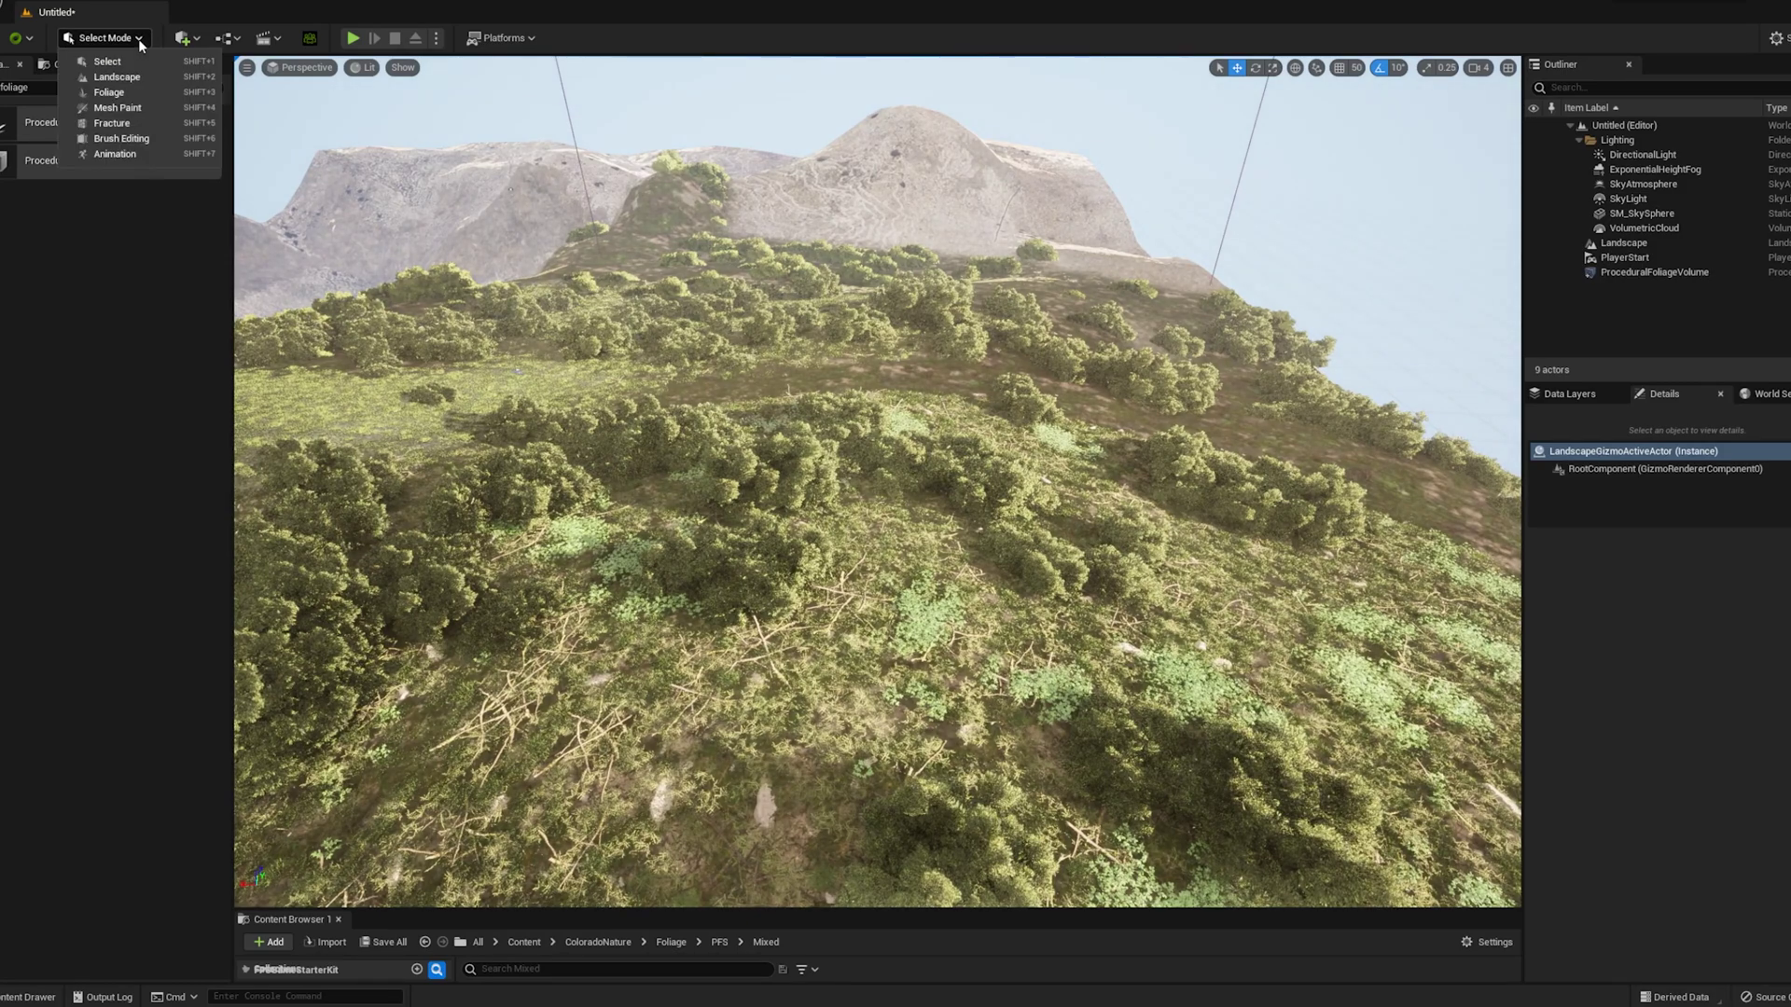
{"action": "left_click", "coordinate": [137, 79]}
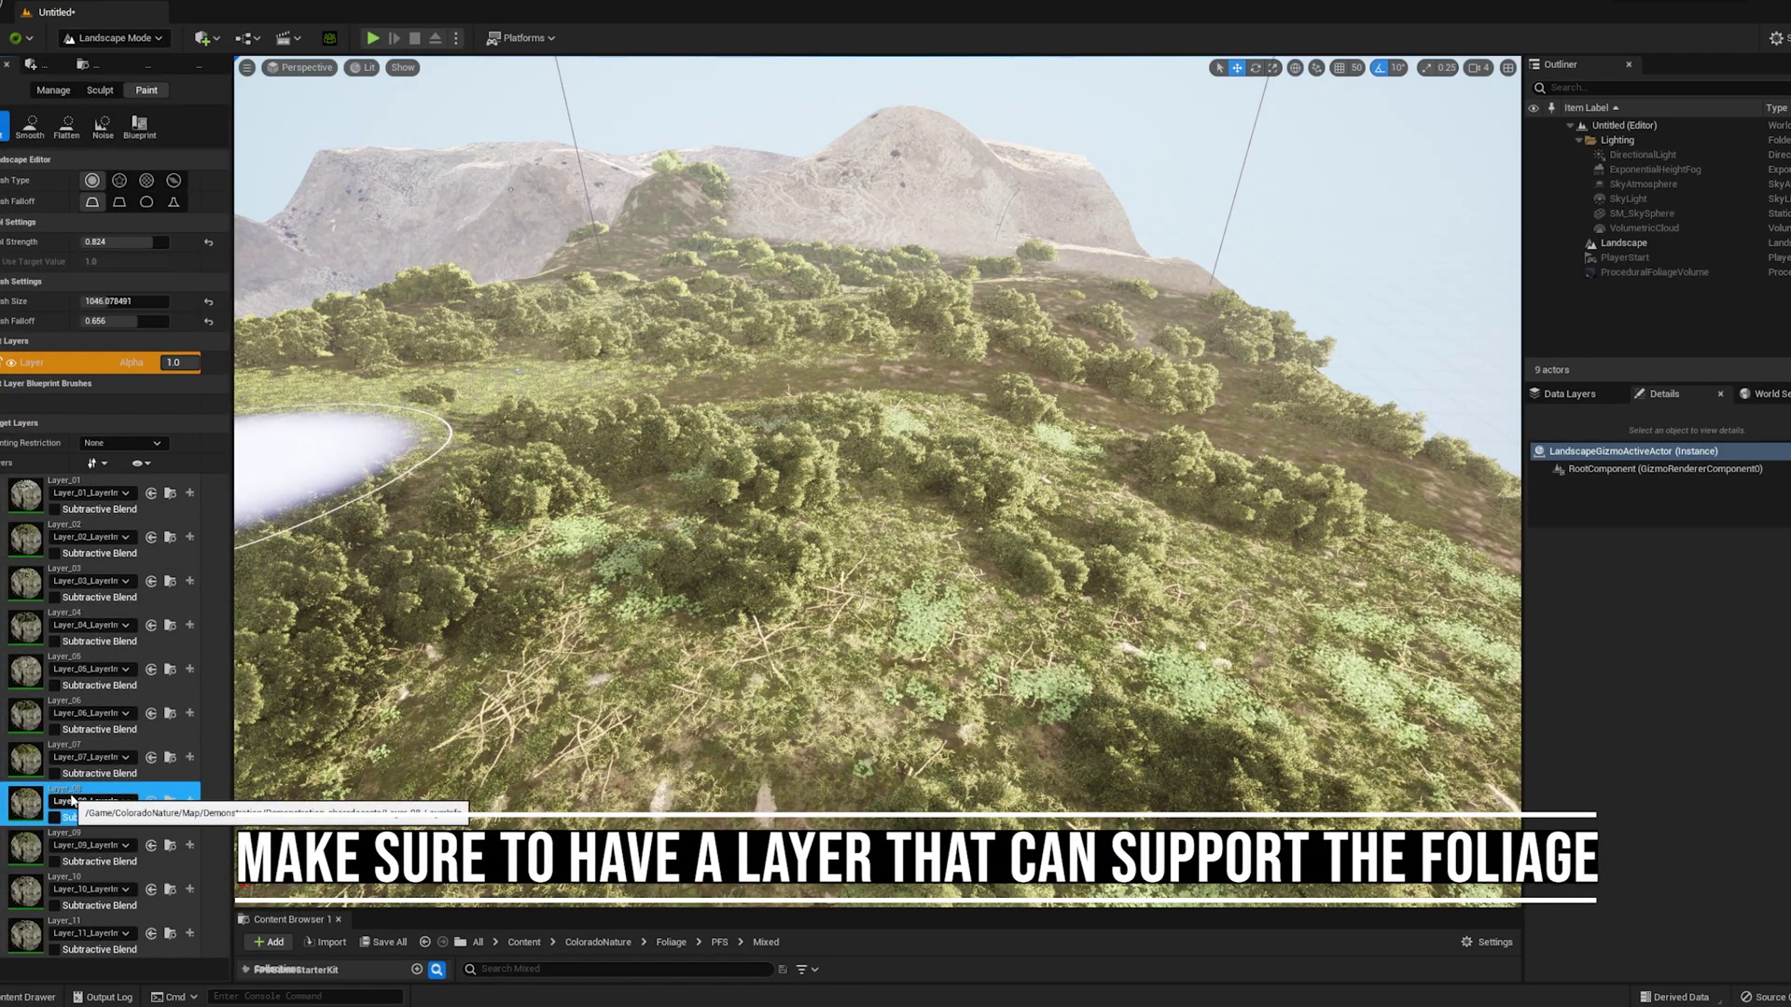
{"action": "mouse_move", "coordinate": [802, 560]}
{"action": "right_mouse_down"}
{"action": "mouse_move", "coordinate": [802, 747]}
{"action": "mouse_move", "coordinate": [802, 579]}
{"action": "right_mouse_up"}
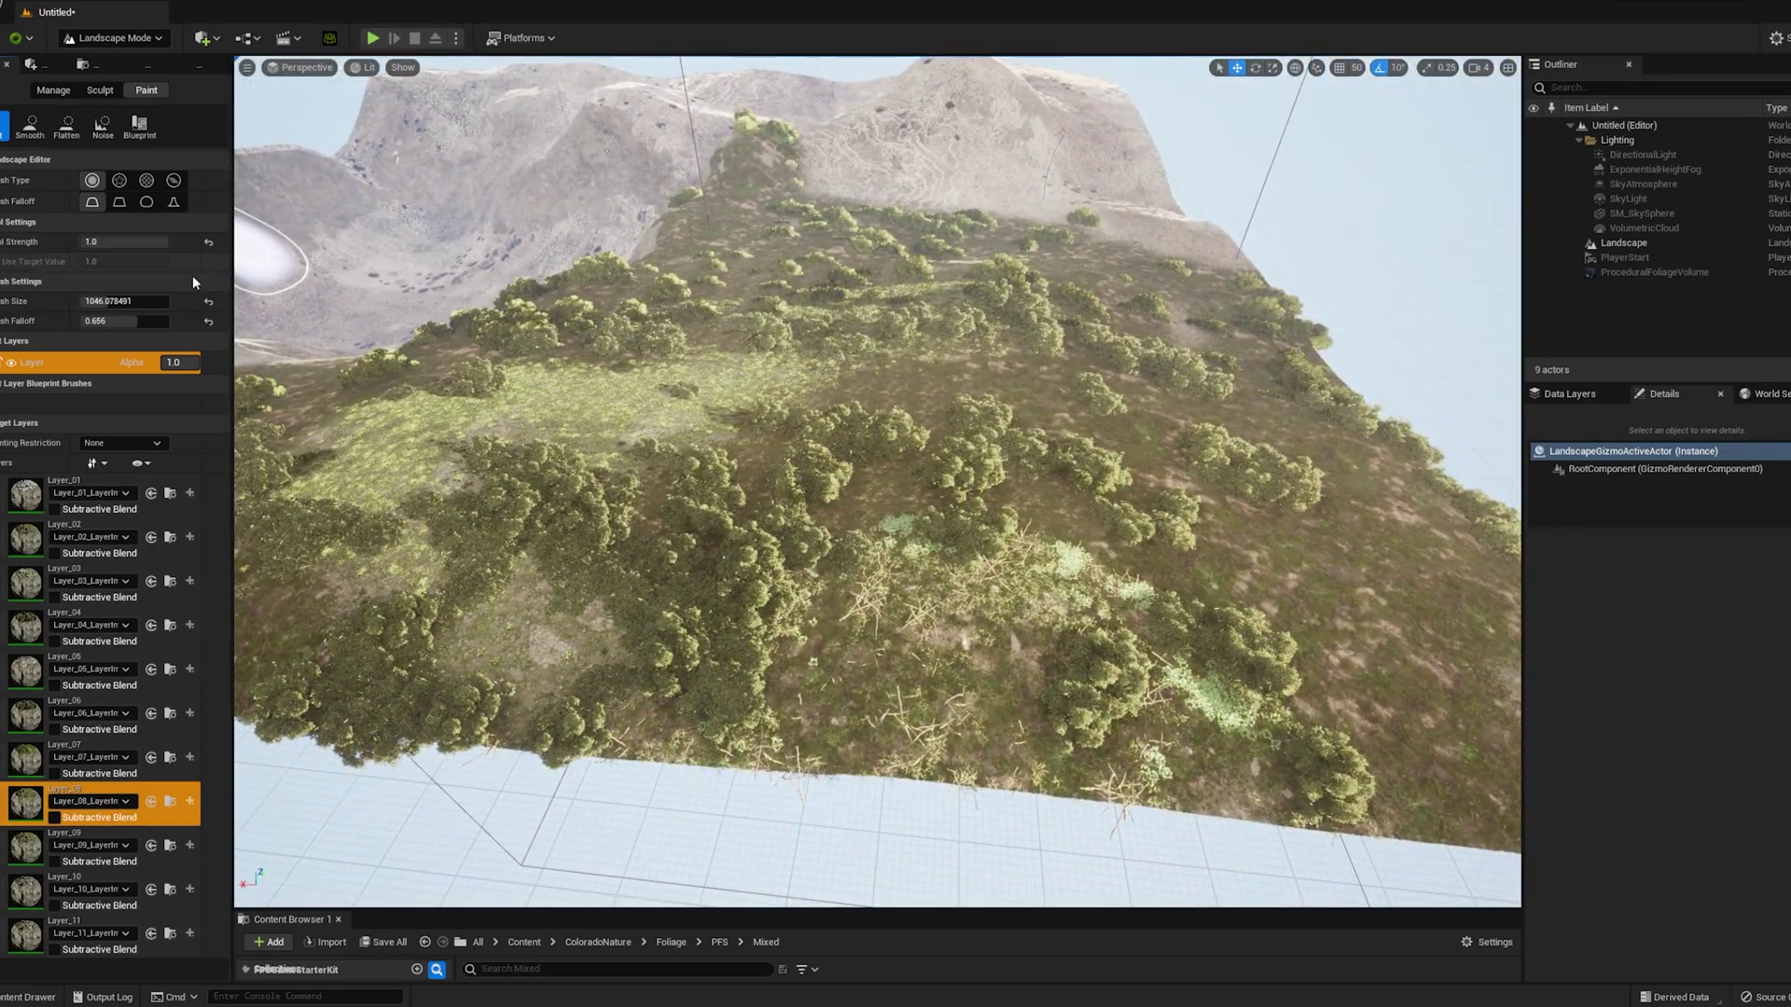
Step: Enlarge the landscape brush to about 2733 and paint Layer_08 over the hillside inside the foliage volume
{"action": "left_click_drag", "start_coordinate": [144, 302], "coordinate": [141, 302]}
{"action": "mouse_move", "coordinate": [760, 432]}
{"action": "left_mouse_down"}
{"action": "mouse_move", "coordinate": [712, 447]}
{"action": "mouse_move", "coordinate": [847, 332]}
{"action": "mouse_move", "coordinate": [1179, 520]}
{"action": "mouse_move", "coordinate": [1162, 455]}
{"action": "mouse_move", "coordinate": [880, 444]}
{"action": "mouse_move", "coordinate": [919, 495]}
{"action": "mouse_move", "coordinate": [780, 508]}
{"action": "mouse_move", "coordinate": [861, 433]}
{"action": "left_mouse_up"}
{"action": "mouse_move", "coordinate": [861, 433]}
{"action": "right_mouse_down"}
{"action": "mouse_move", "coordinate": [895, 406]}
{"action": "mouse_move", "coordinate": [835, 424]}
{"action": "right_mouse_up"}
{"action": "key", "text": "w"}
{"action": "key", "text": "s"}
{"action": "right_click_drag", "start_coordinate": [557, 259], "coordinate": [520, 240]}
Step: Return to Select mode and collapse the side panel to widen the viewport
{"action": "left_click", "coordinate": [119, 37]}
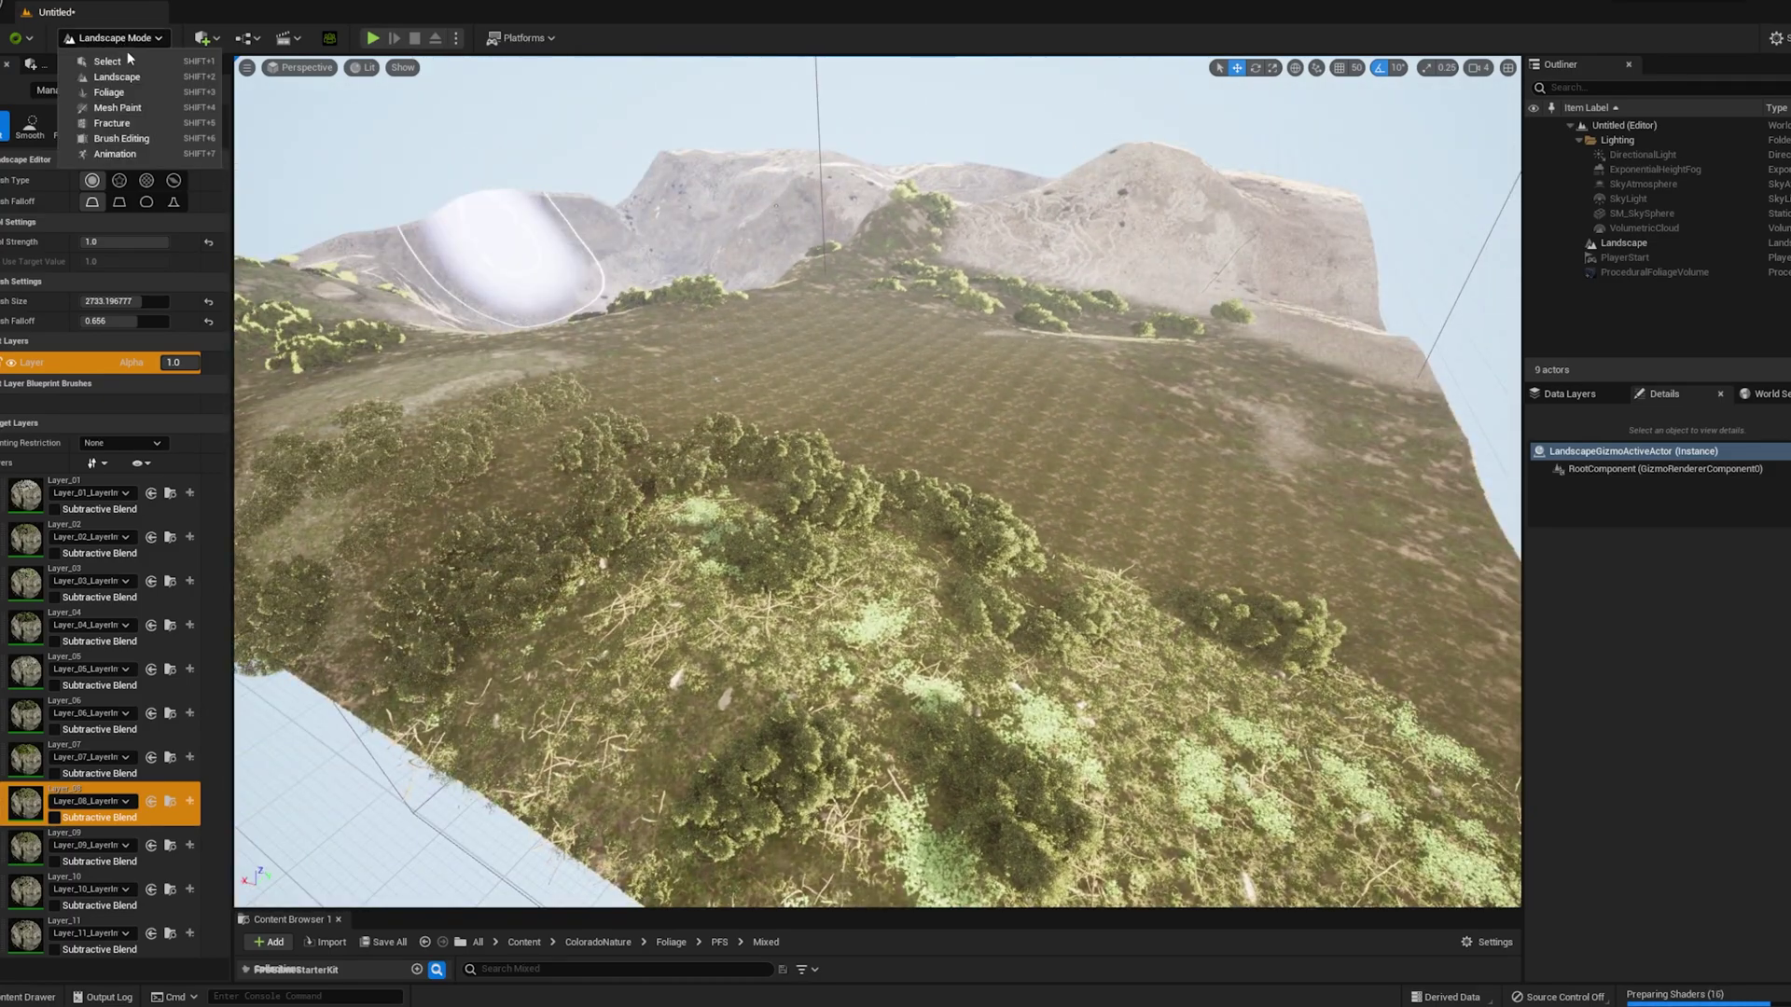
{"action": "left_click", "coordinate": [116, 61]}
{"action": "left_click_drag", "start_coordinate": [230, 132], "coordinate": [4, 131]}
Step: Select the Procedural Foliage Volume by its outline and resimulate it over the repainted terrain
{"action": "key", "text": "s"}
{"action": "right_click_drag", "start_coordinate": [454, 461], "coordinate": [471, 376]}
{"action": "right_click_drag", "start_coordinate": [1068, 546], "coordinate": [1107, 543]}
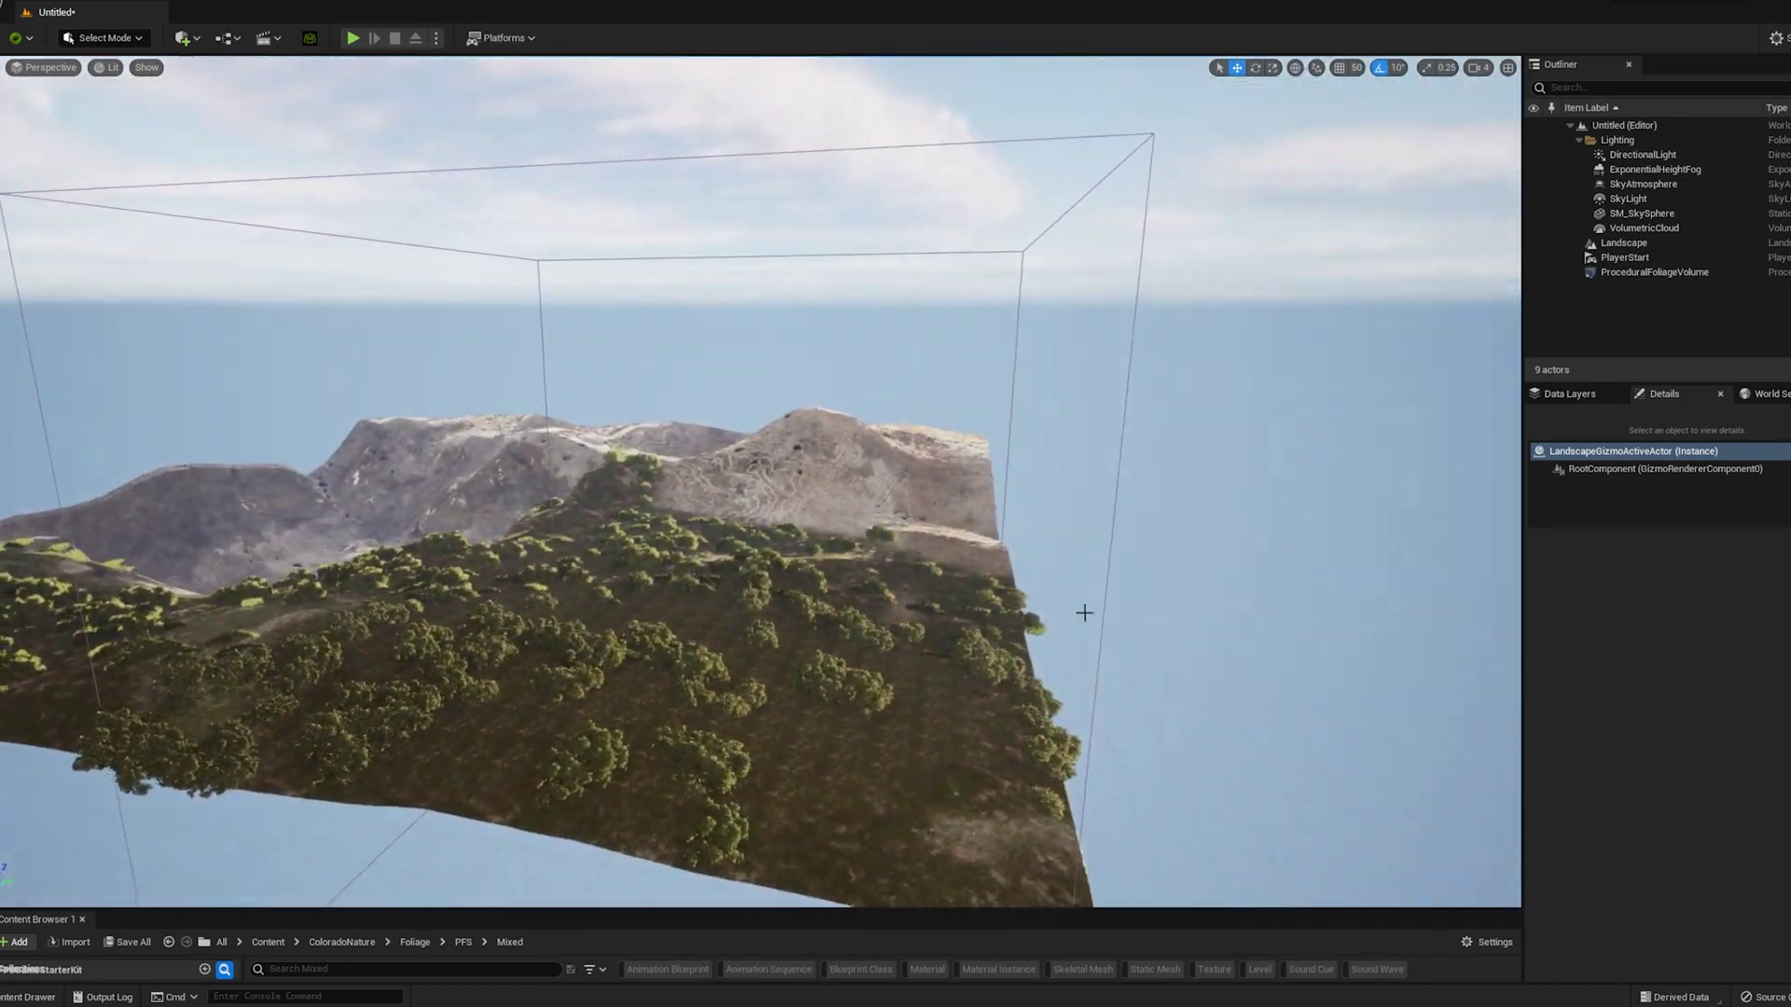
{"action": "left_click", "coordinate": [1107, 542]}
{"action": "scroll", "coordinate": [1671, 677], "scroll_direction": "down", "scroll_amount": 3}
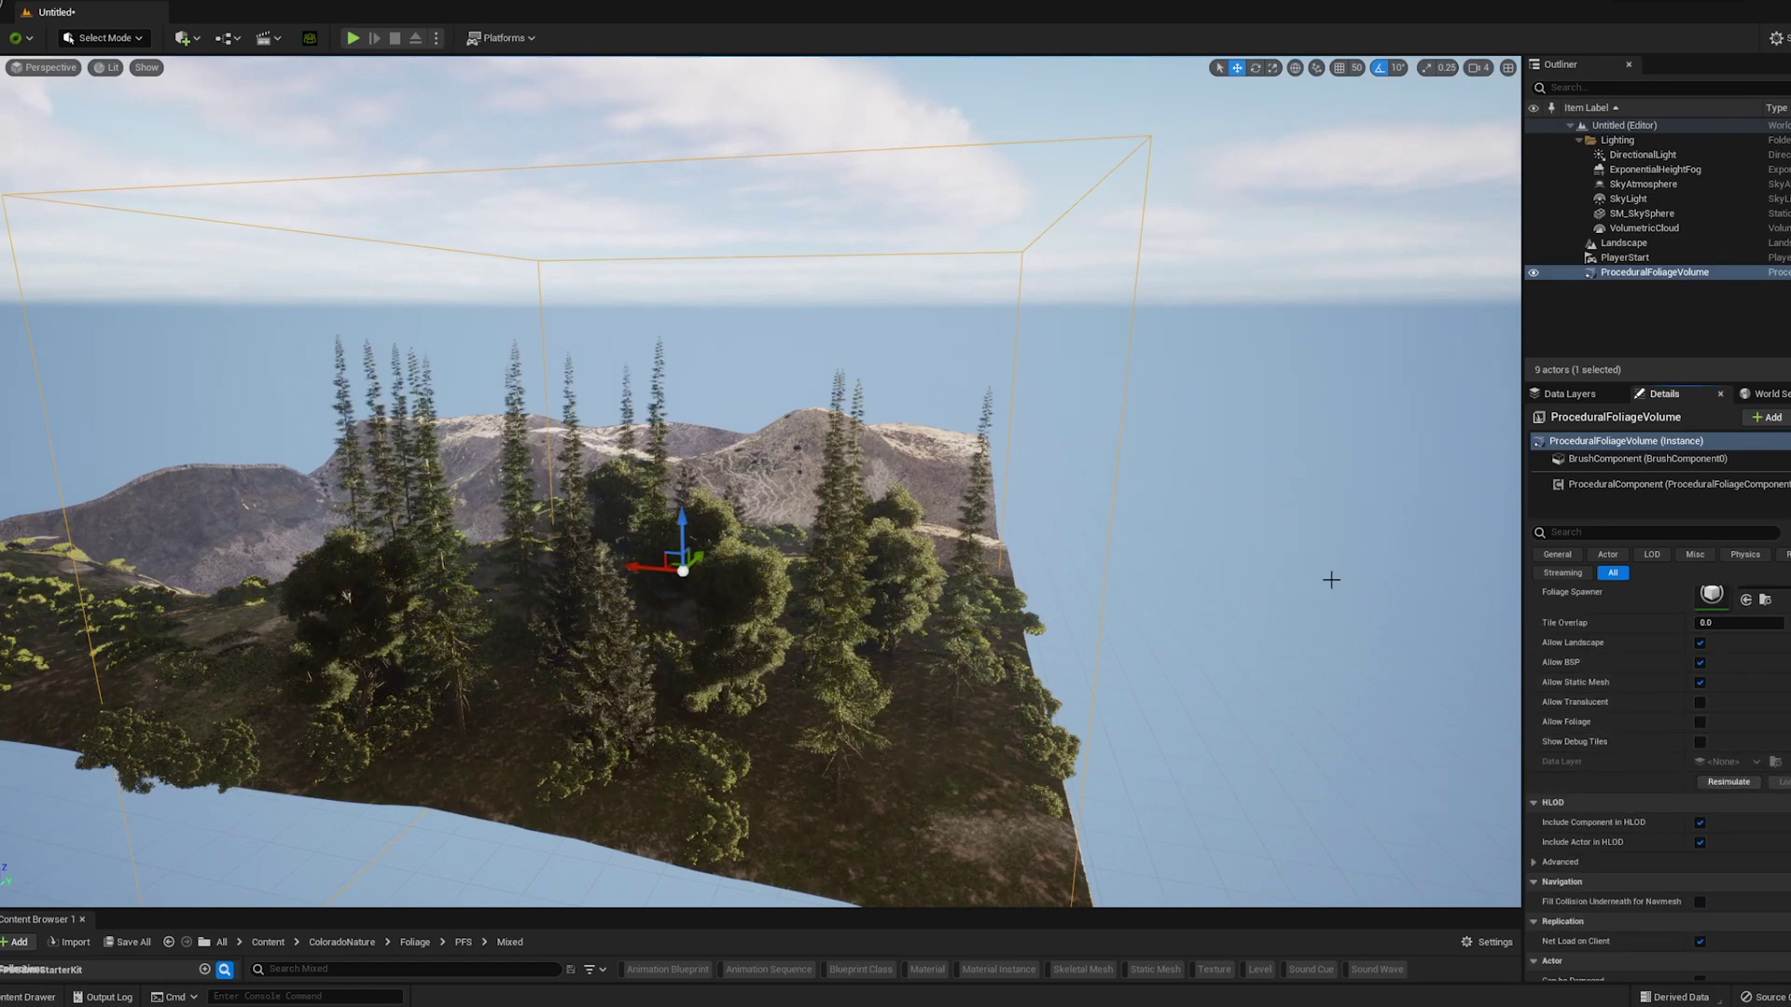
Step: Inspect the spawned trees and undergrowth from ground level around the Player Start
{"action": "key", "text": "w"}
{"action": "right_click_drag", "start_coordinate": [972, 419], "coordinate": [1153, 444]}
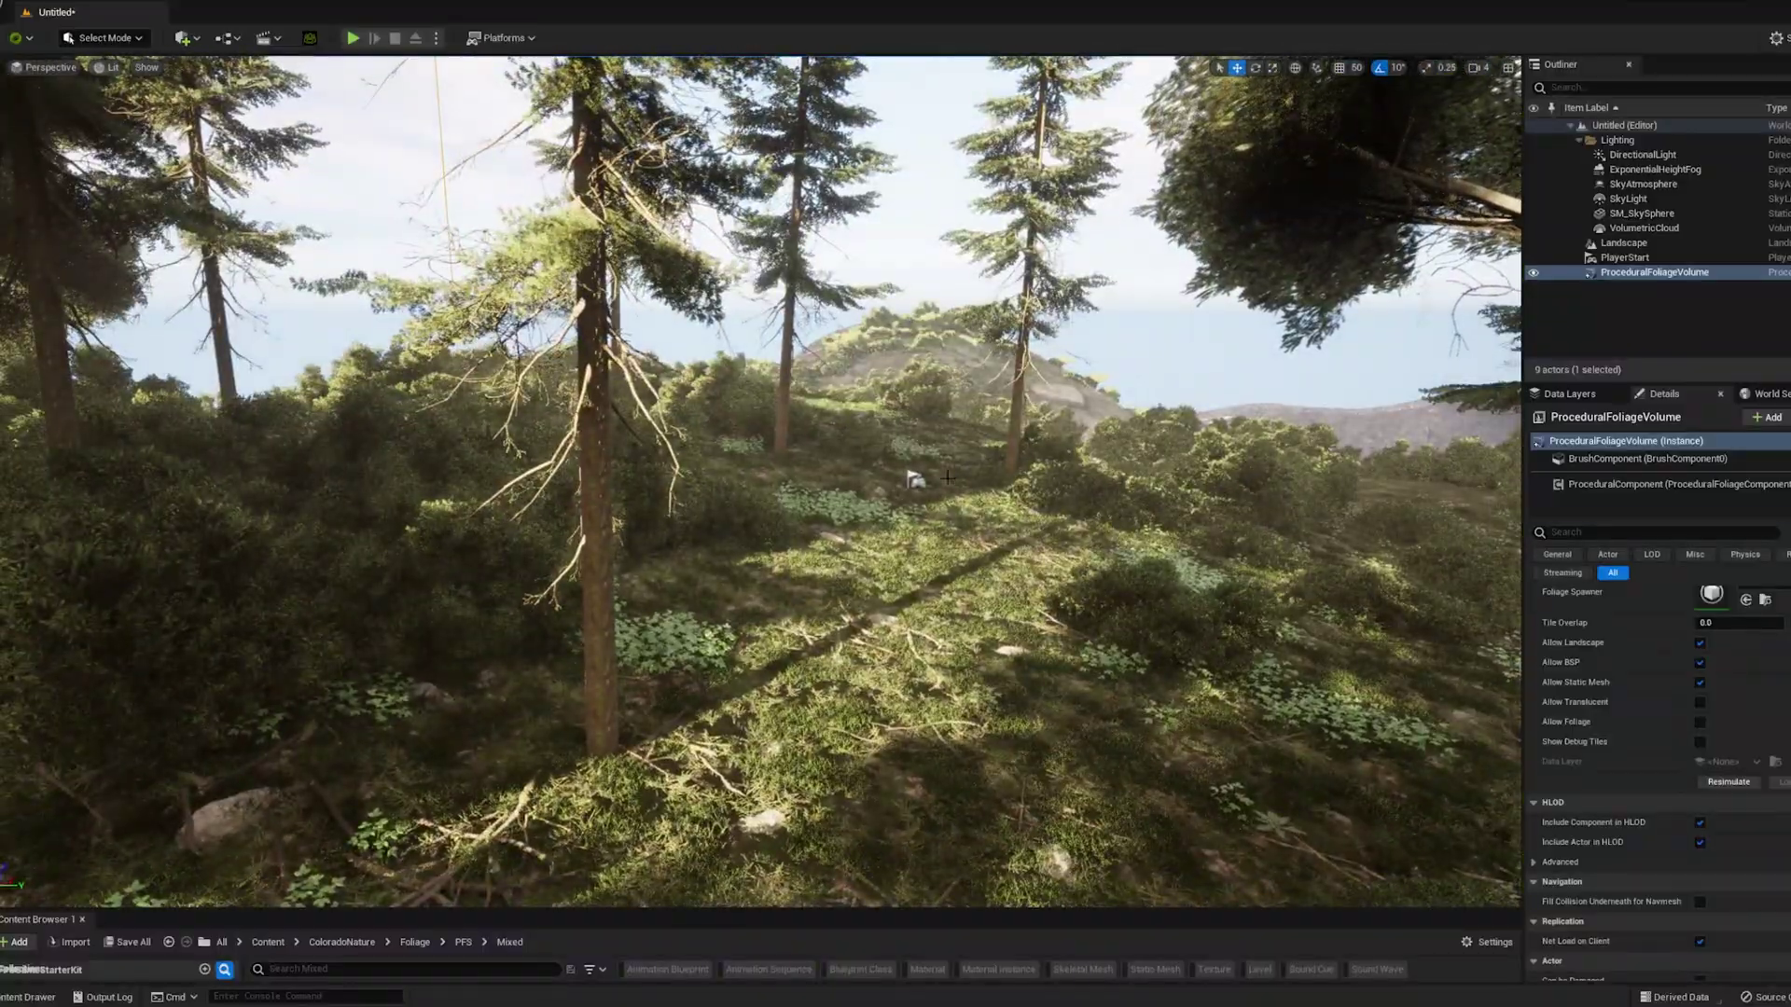
{"action": "right_click_drag", "start_coordinate": [1005, 403], "coordinate": [861, 386]}
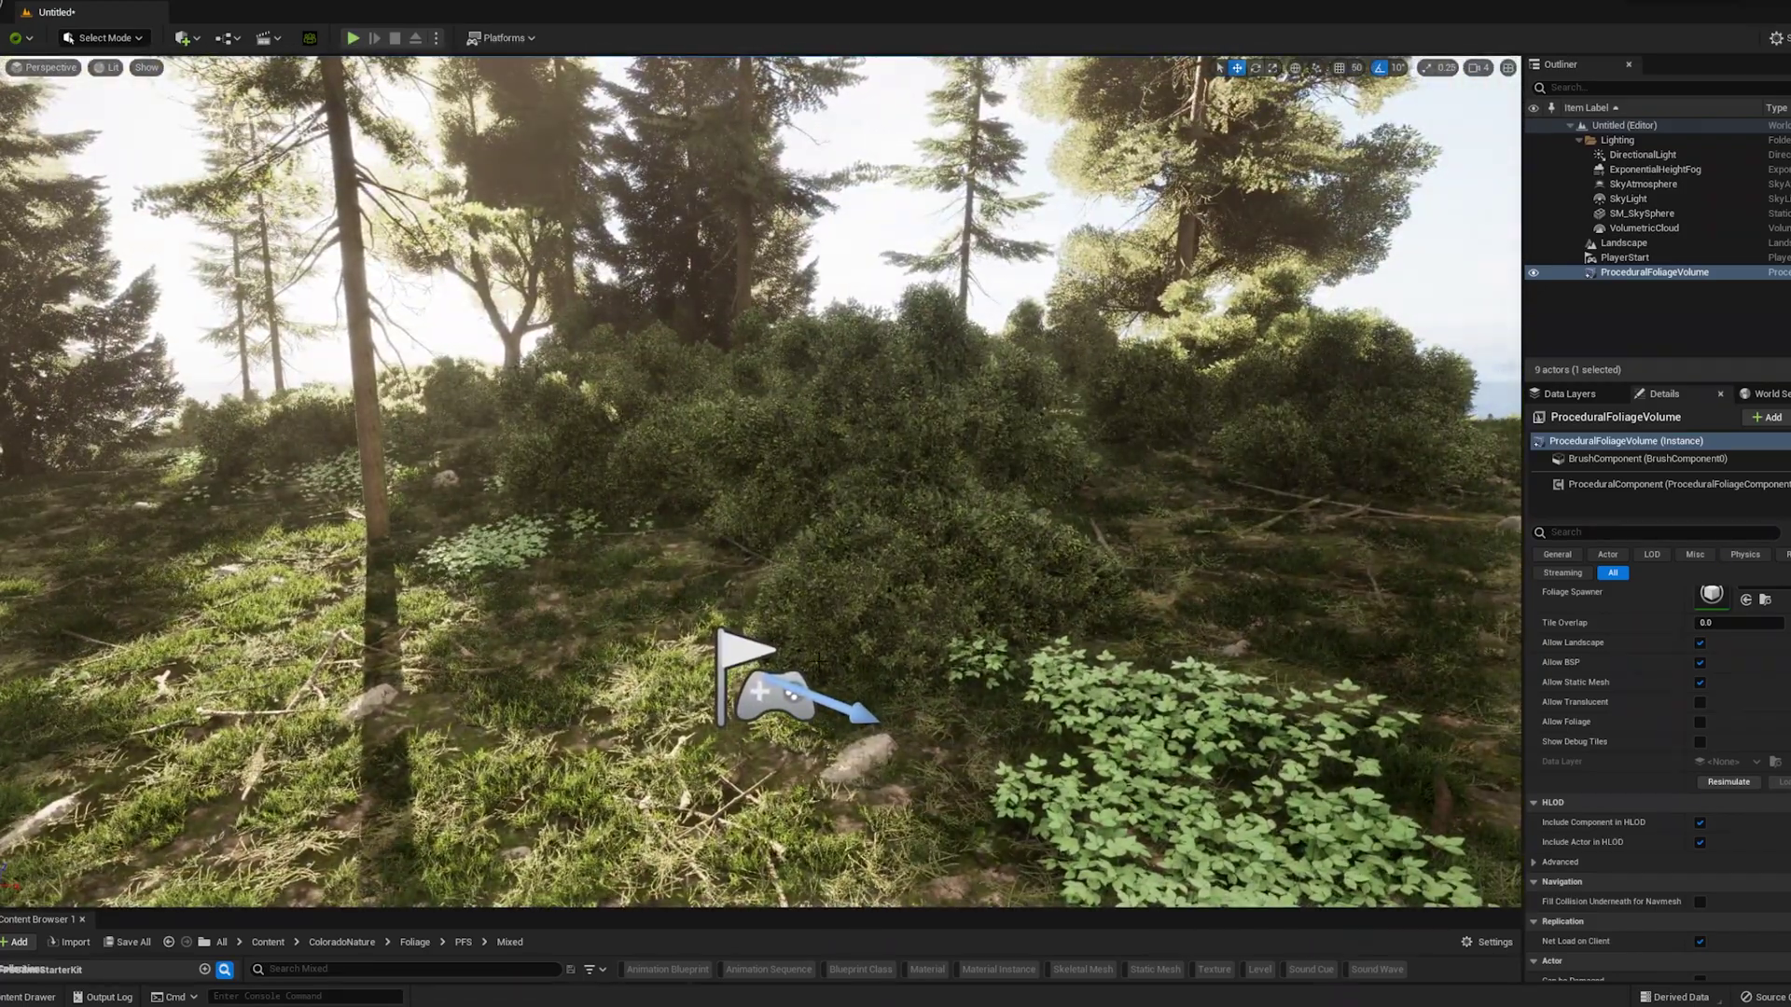
Step: Start a play session in the viewport and run the third-person character through the forest
{"action": "left_click", "coordinate": [747, 560]}
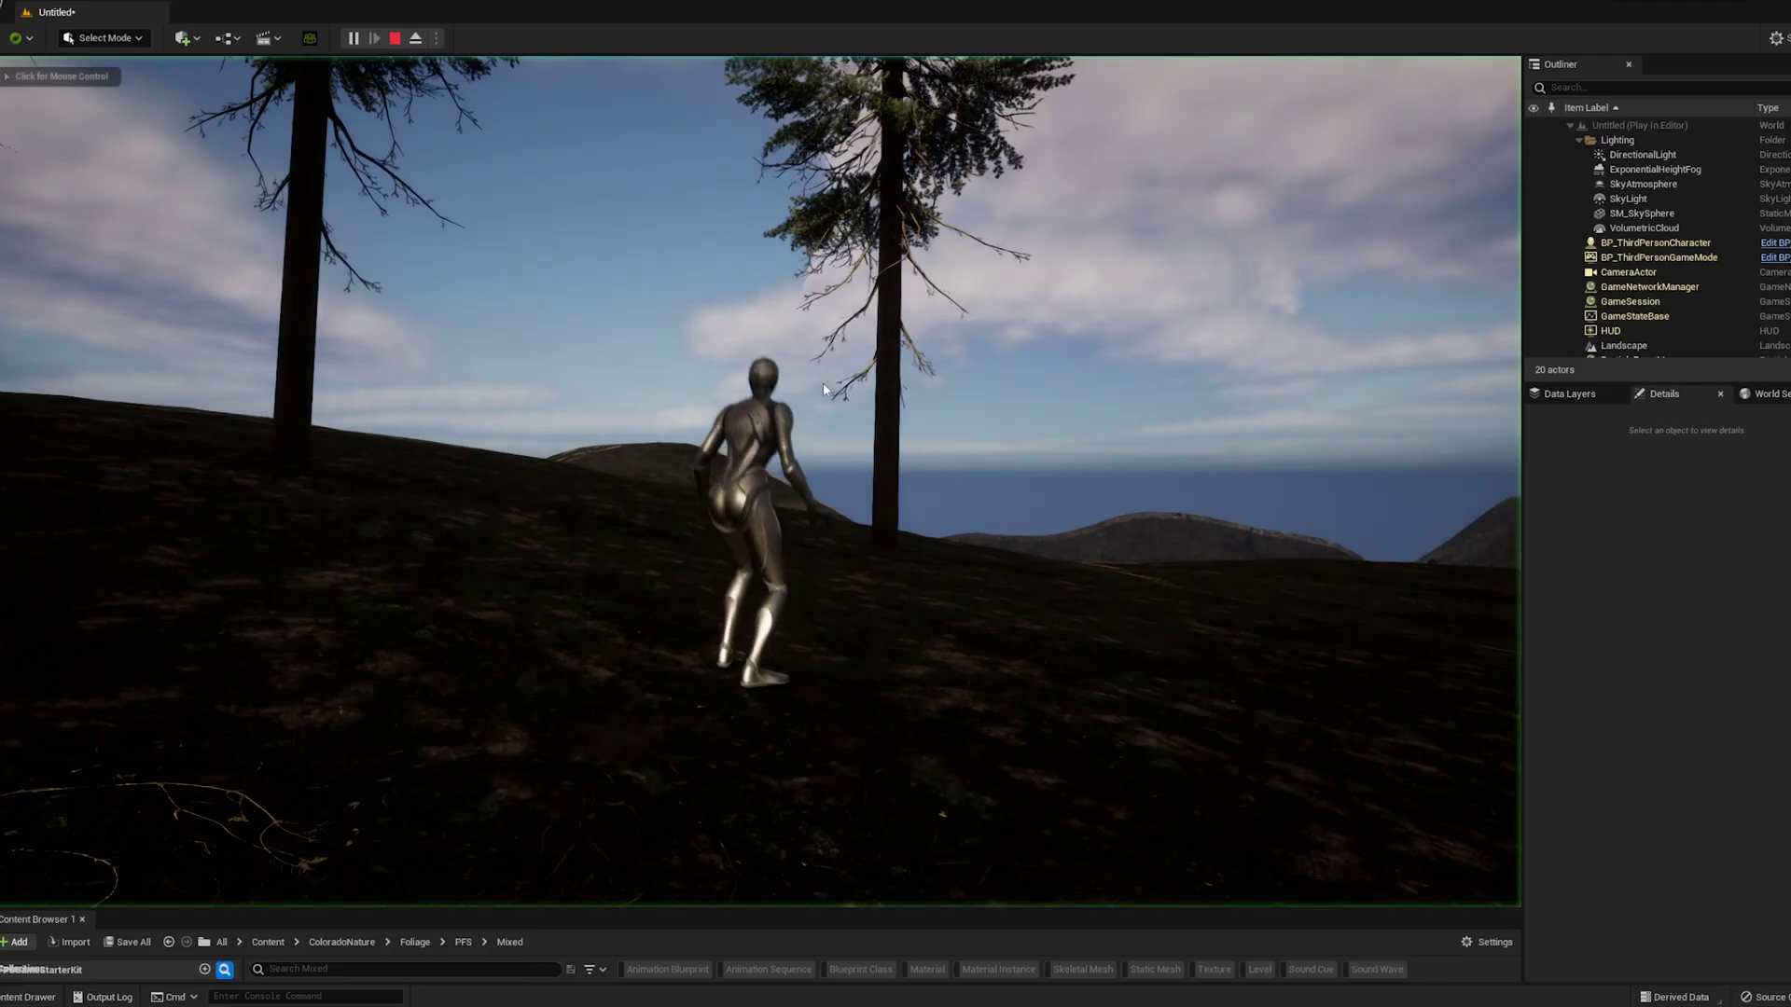
{"action": "left_click", "coordinate": [824, 385]}
{"action": "key", "text": "w"}
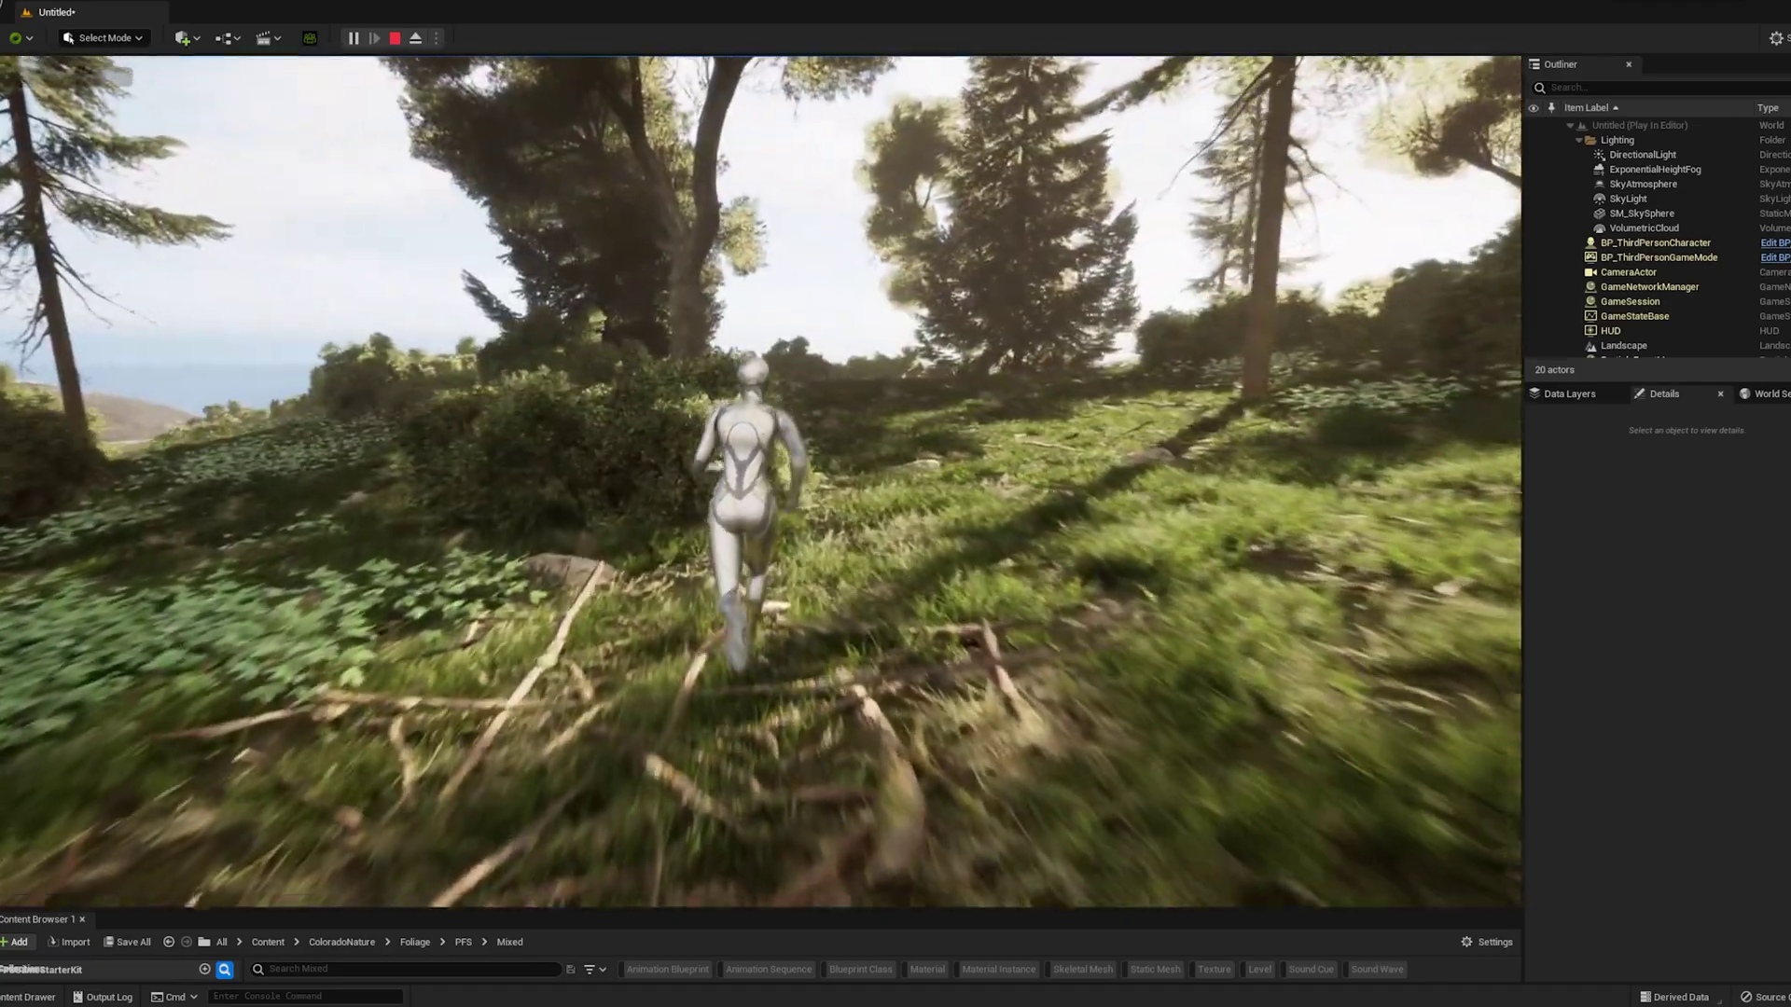
{"action": "key", "text": "d"}
{"action": "key", "text": "w"}
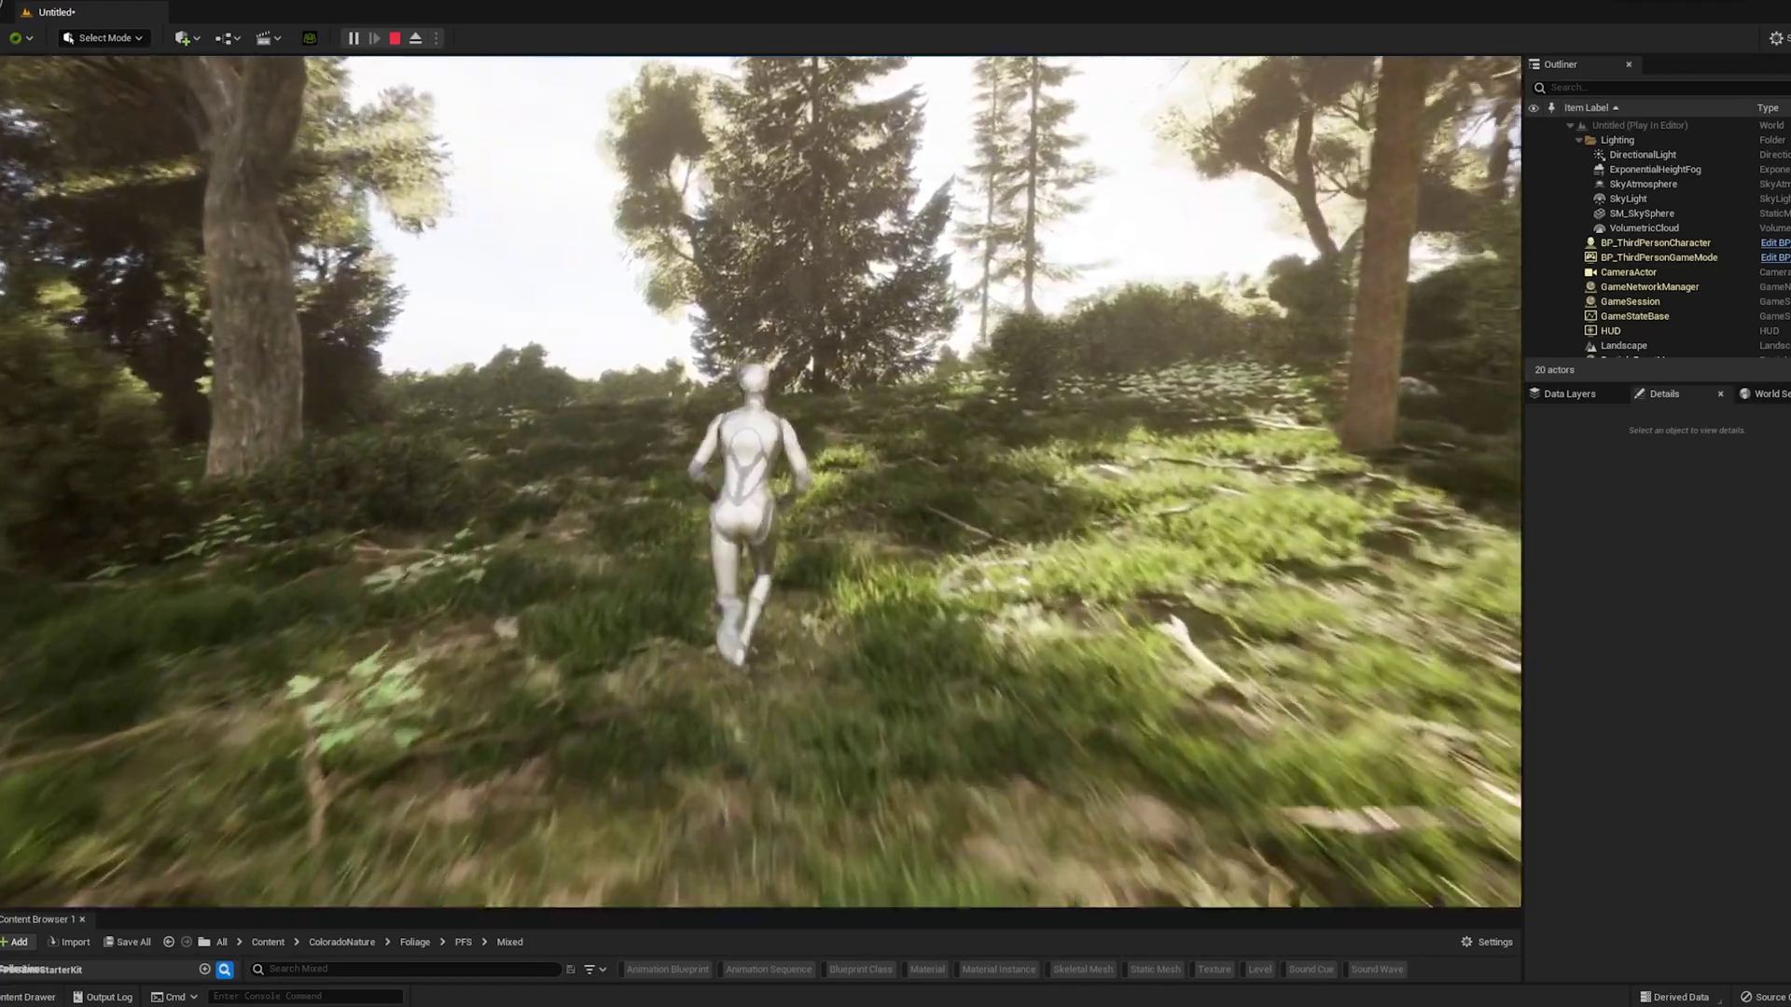
{"action": "key", "text": "w"}
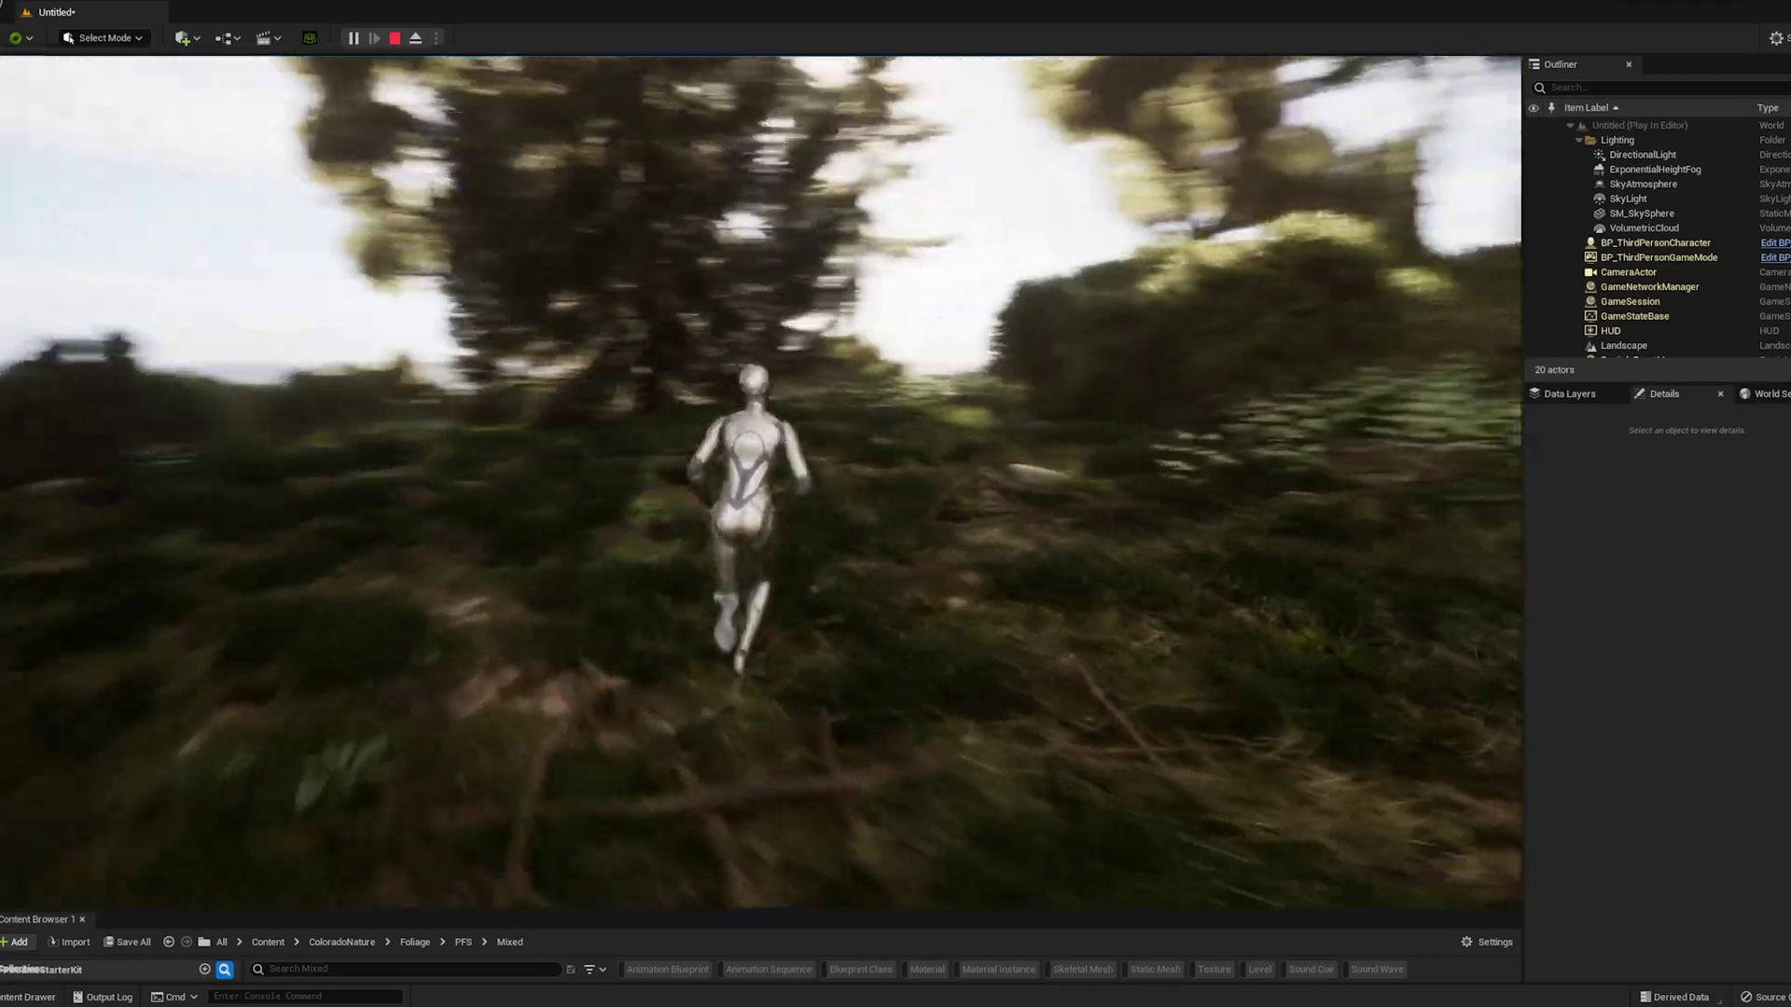
{"action": "key", "text": "w"}
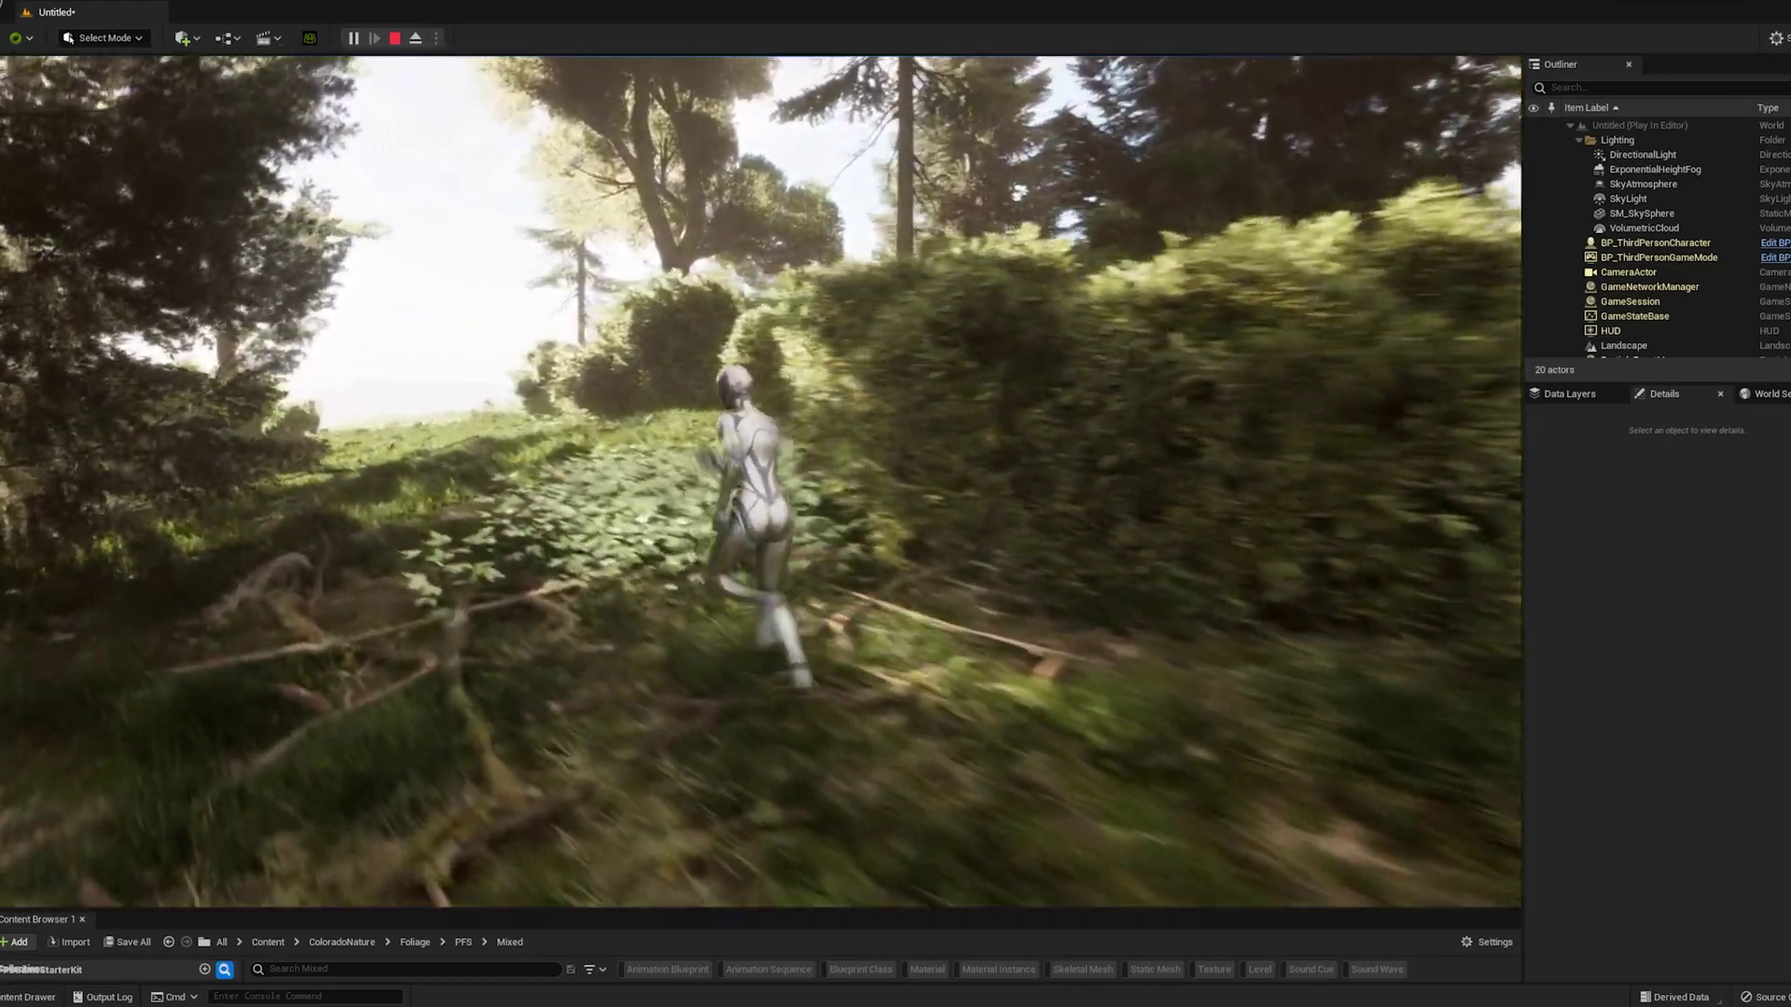
{"action": "key", "text": "w"}
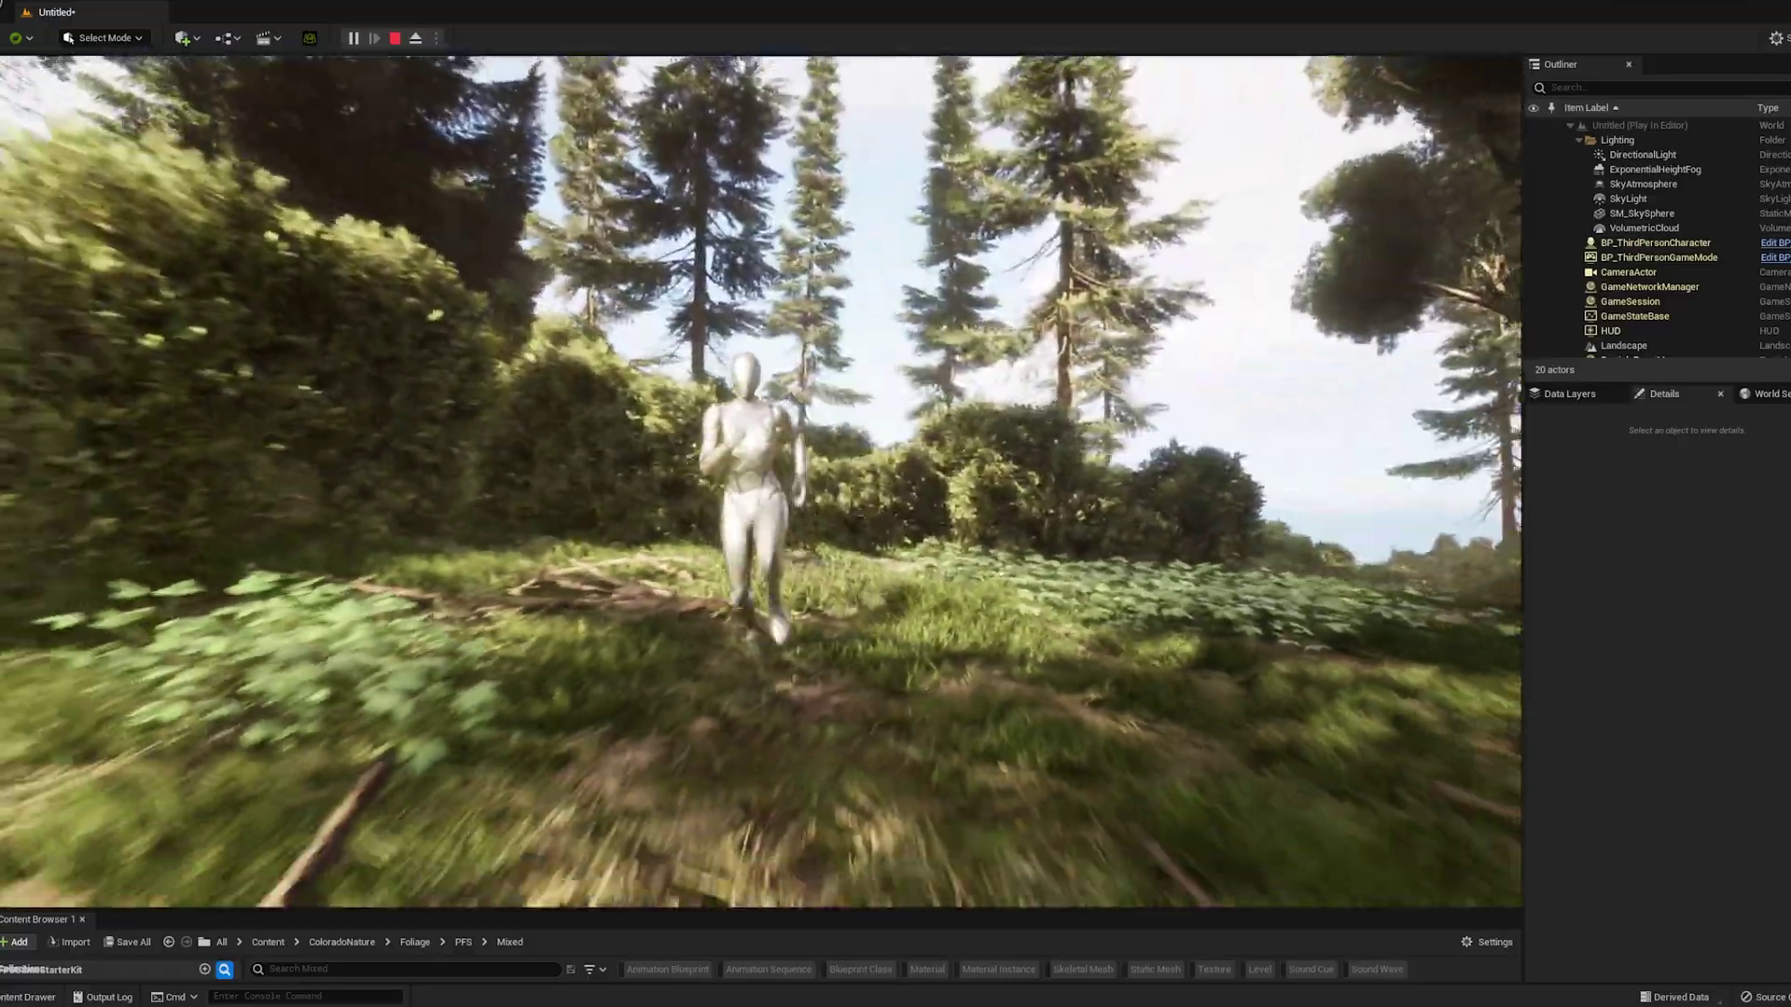
{"action": "key", "text": "w"}
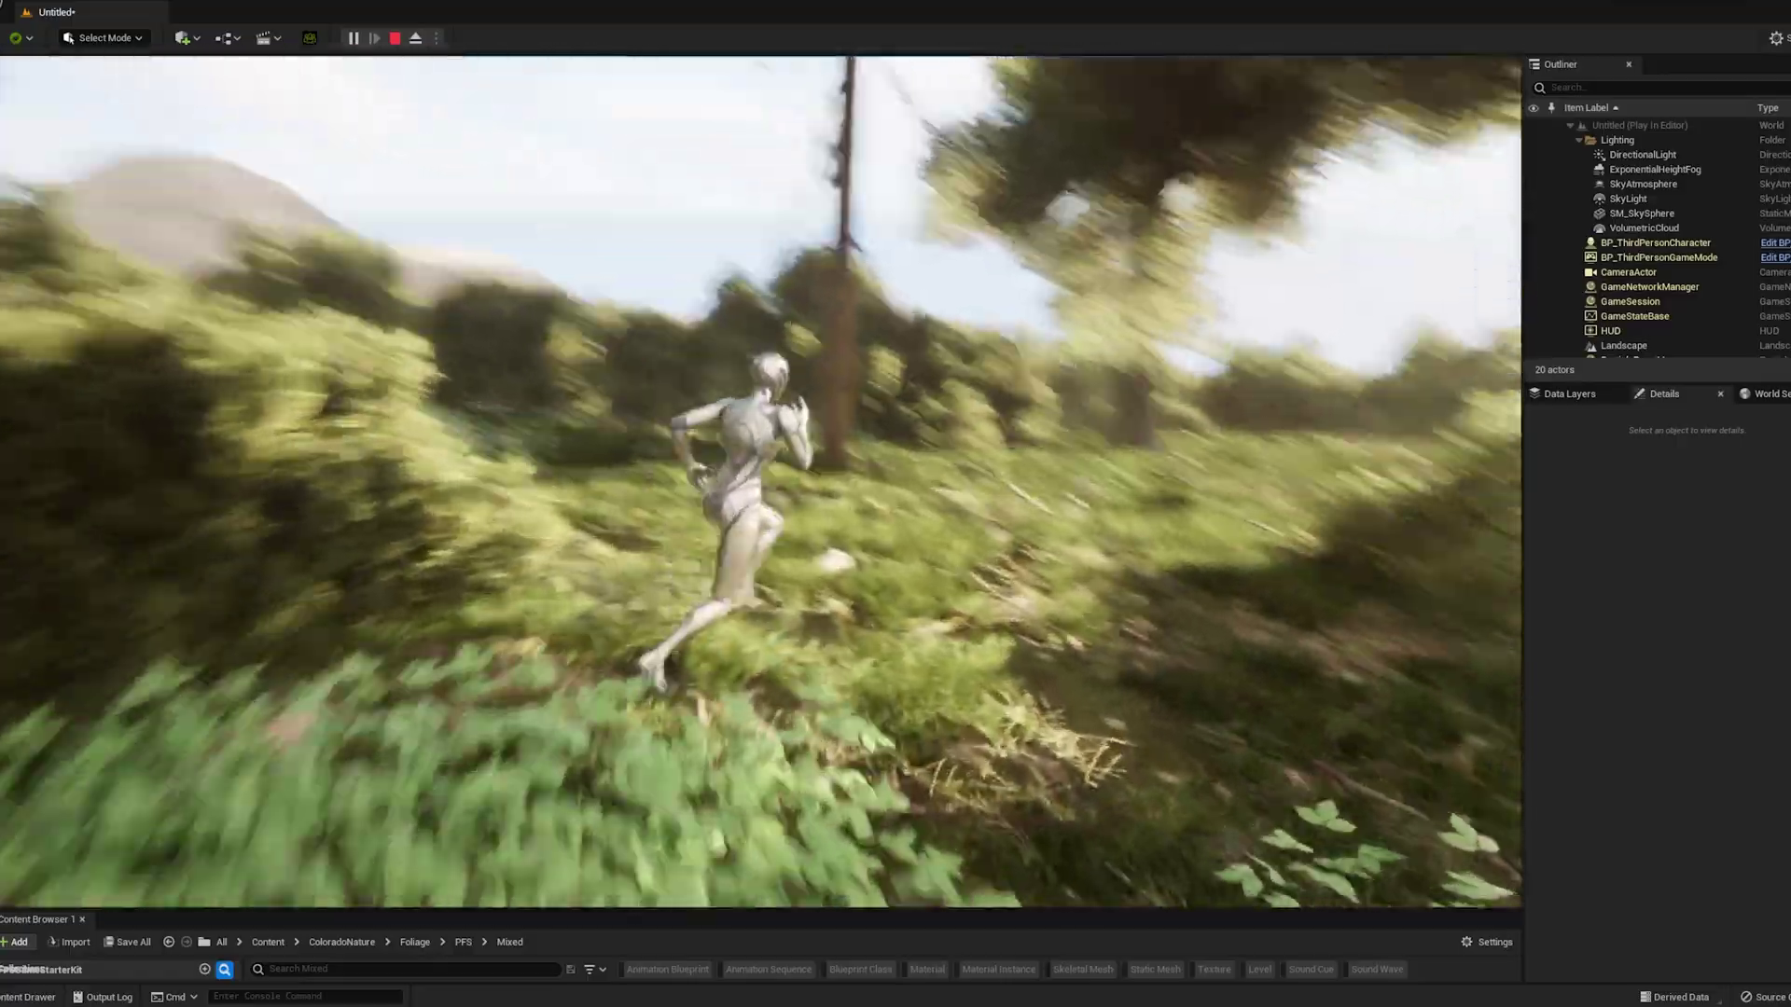